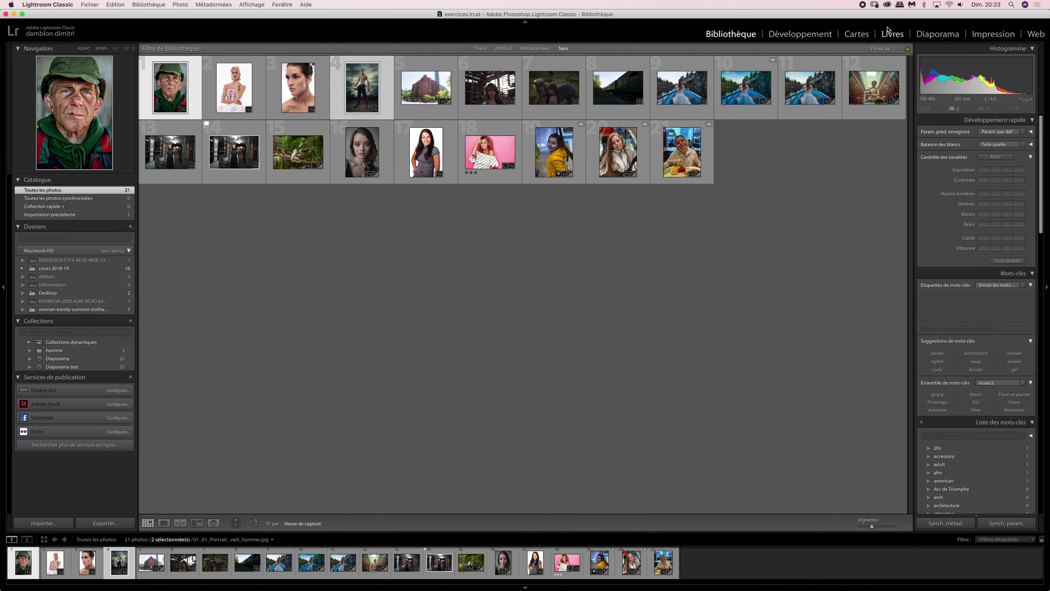
- Switch to the book module (Livres) and clear the existing book layout
click(892, 36)
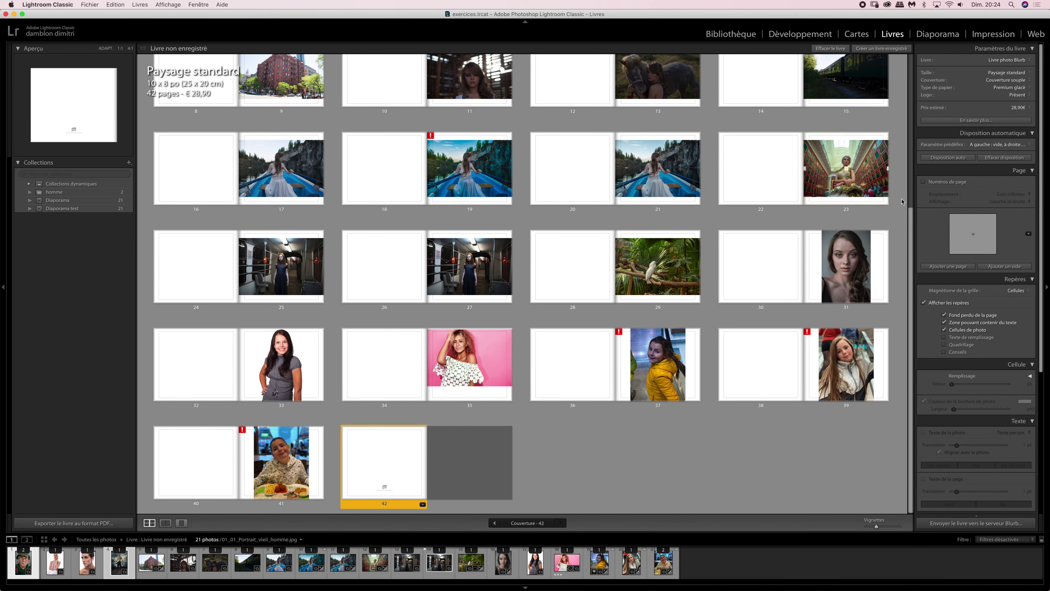
drag(911, 224, 907, 60)
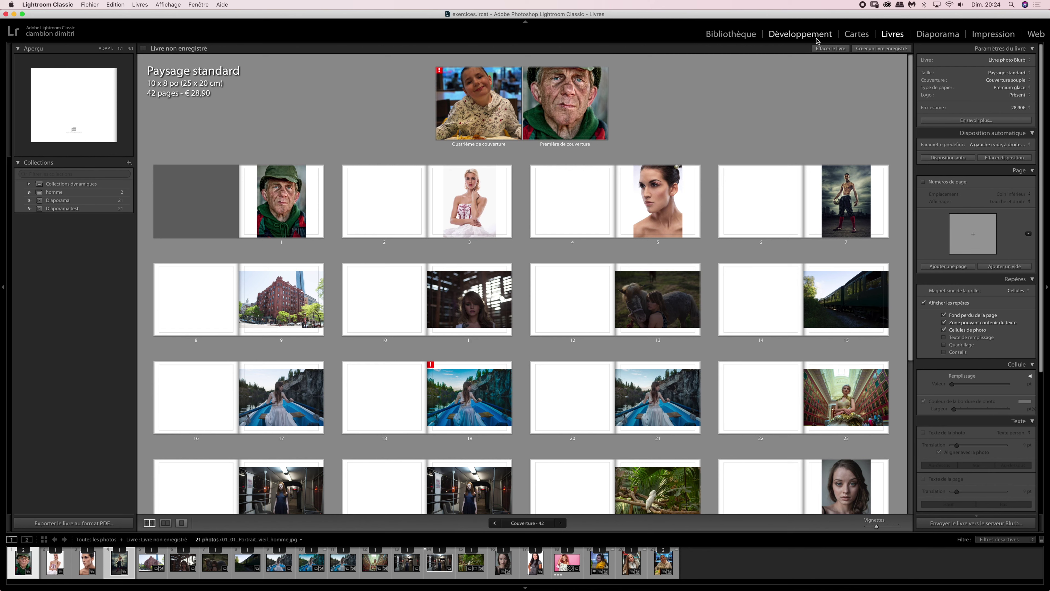
click(825, 49)
click(827, 50)
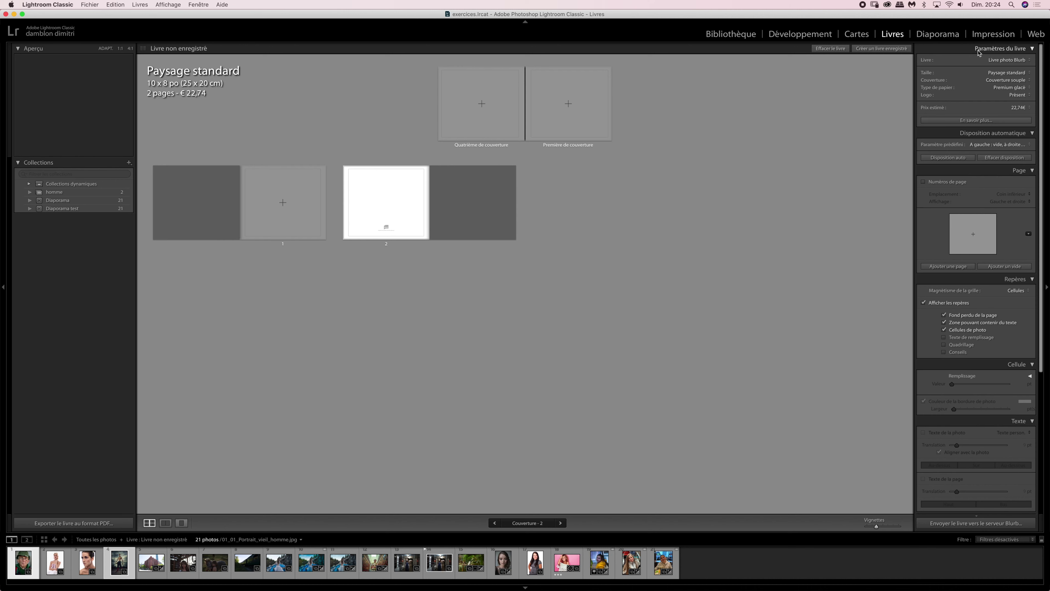
click(1033, 49)
click(1032, 49)
click(1033, 49)
click(1032, 49)
click(1032, 49)
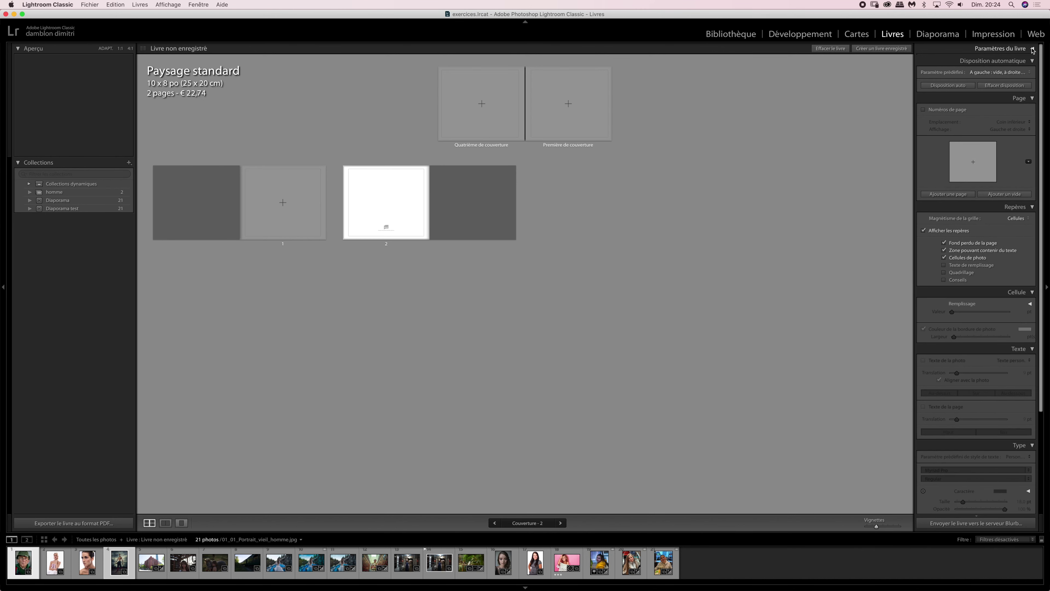
click(1033, 48)
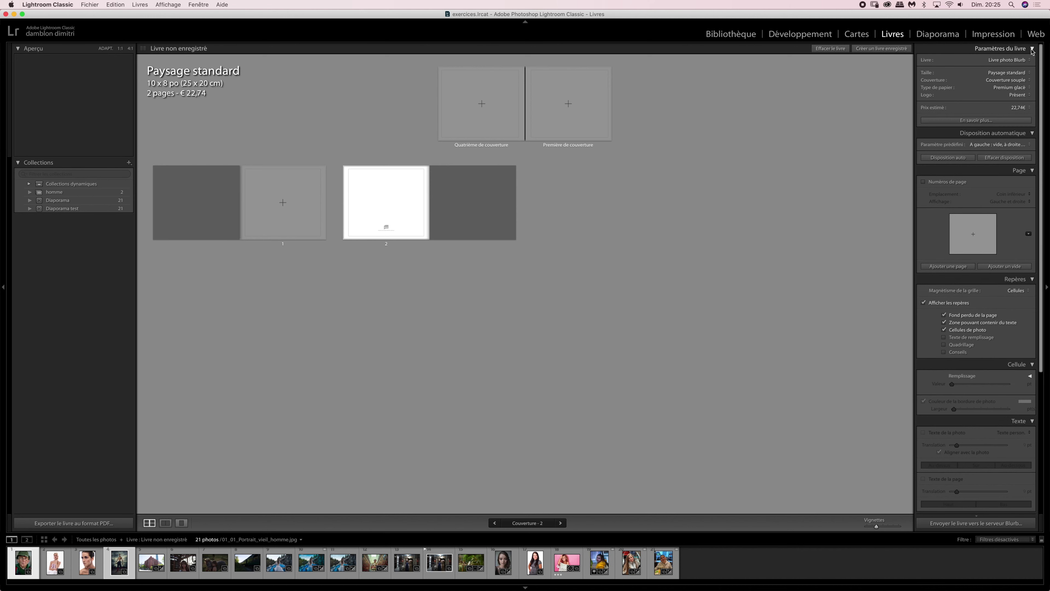
click(1007, 61)
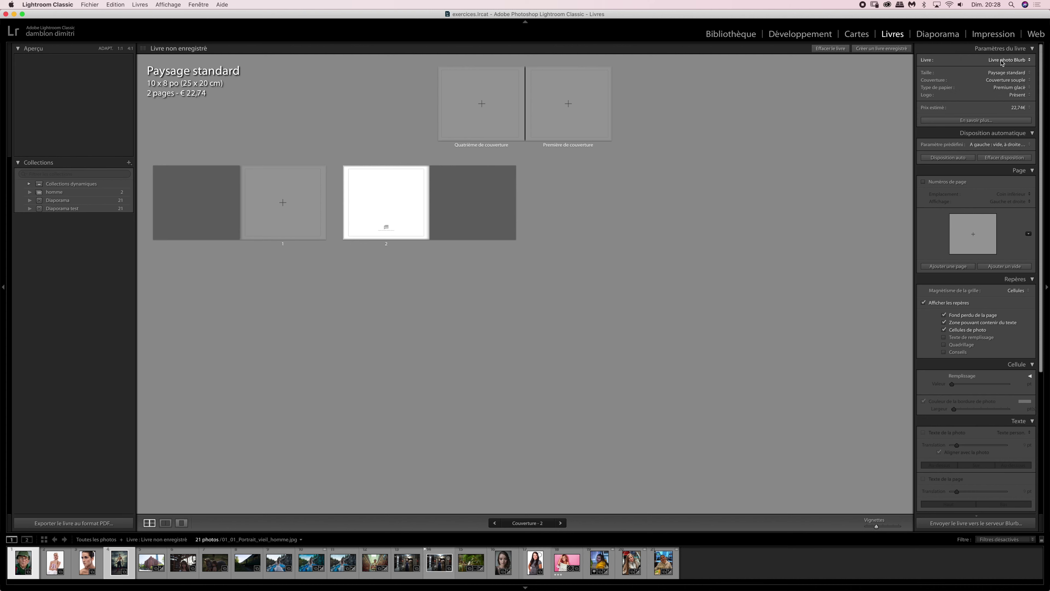
click(996, 60)
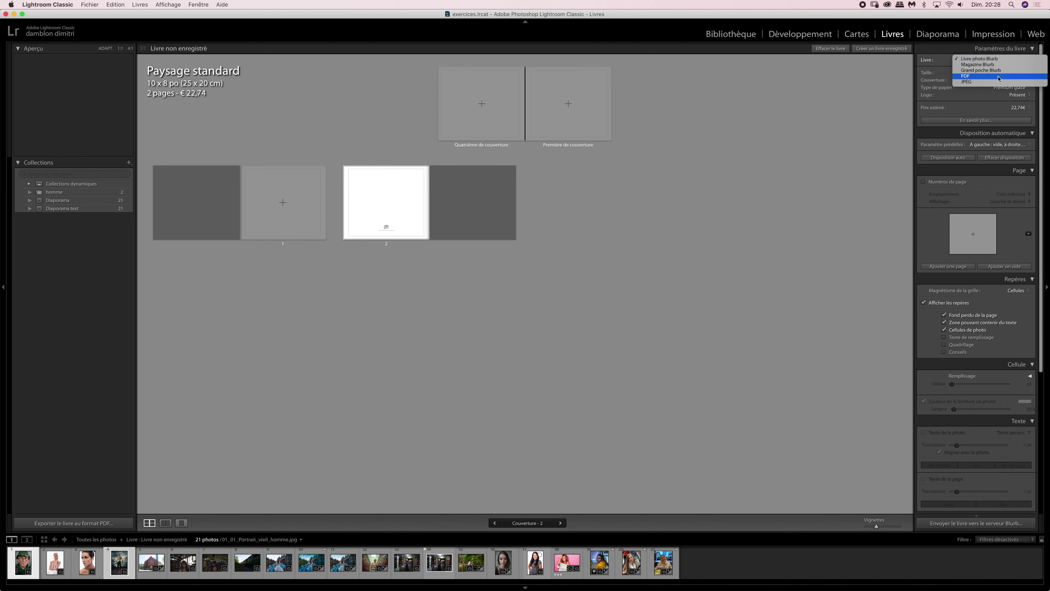
click(996, 60)
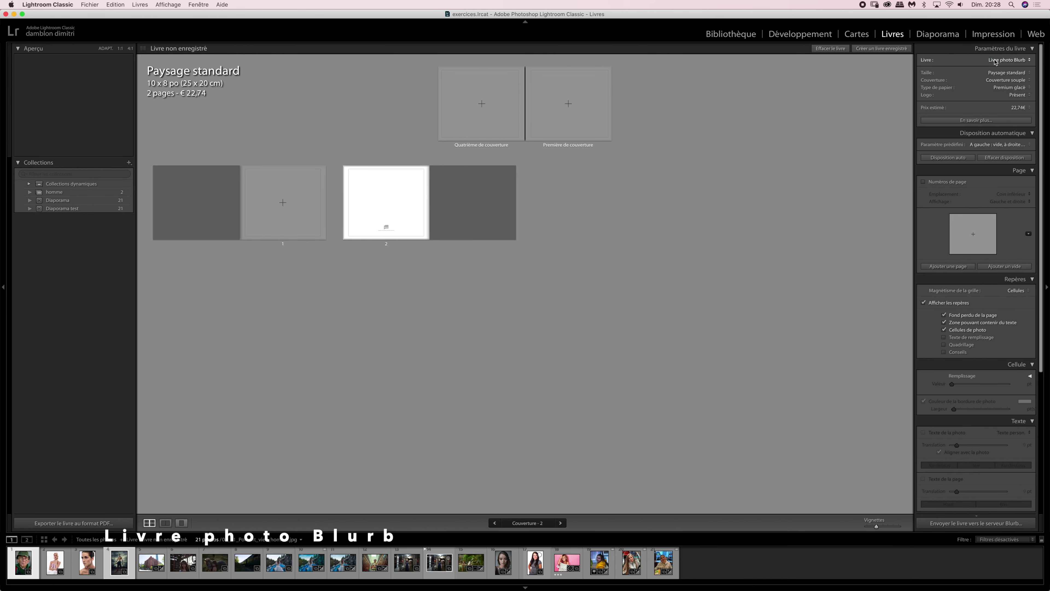
- Set the photo book size to Grand carré, 12 x 12 po (30 x 30 cm), accepting the layout change
click(999, 75)
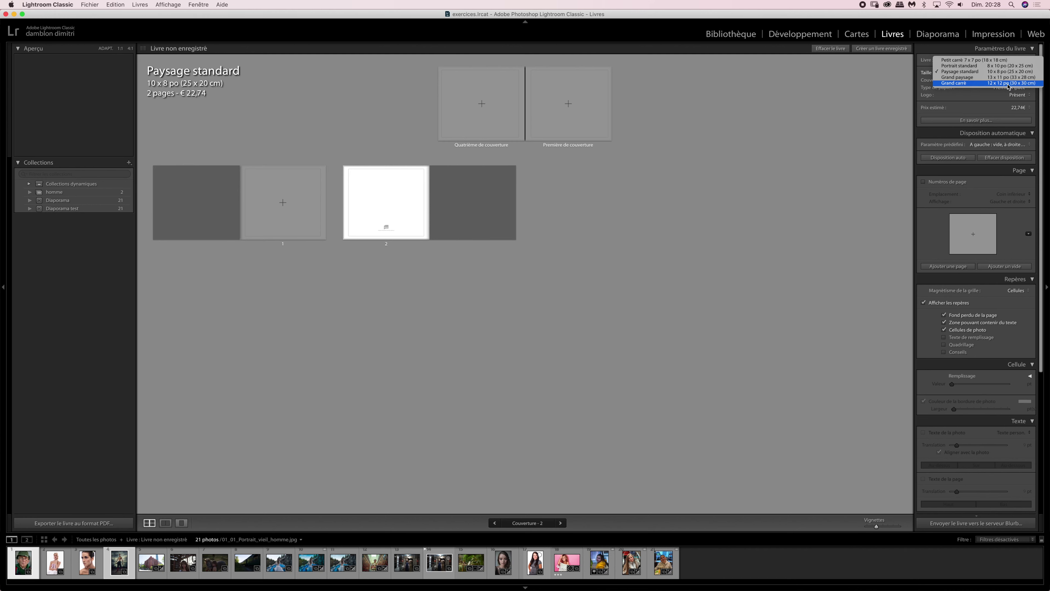
click(1009, 89)
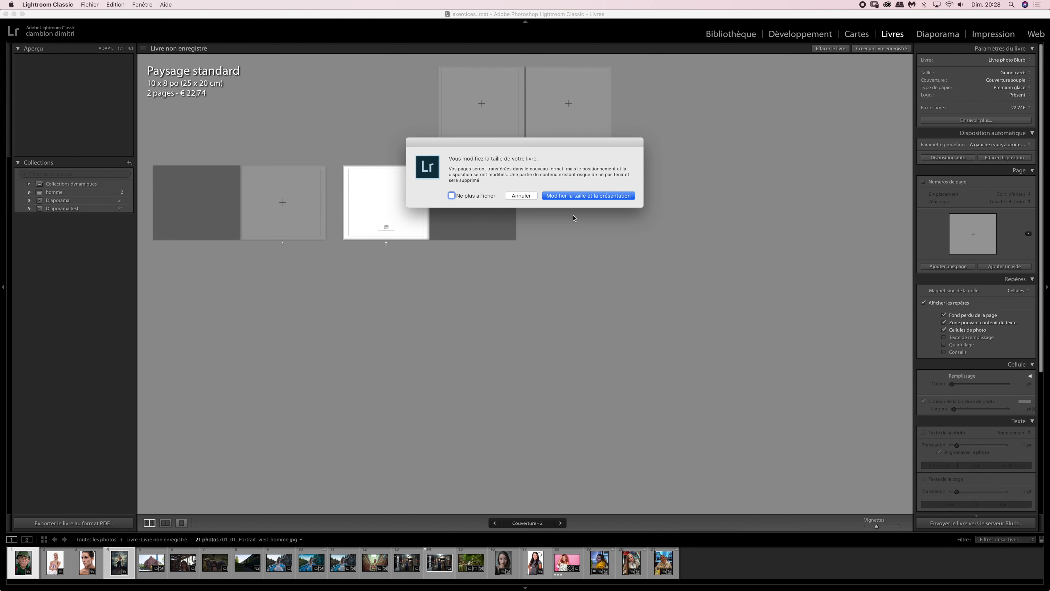
click(572, 197)
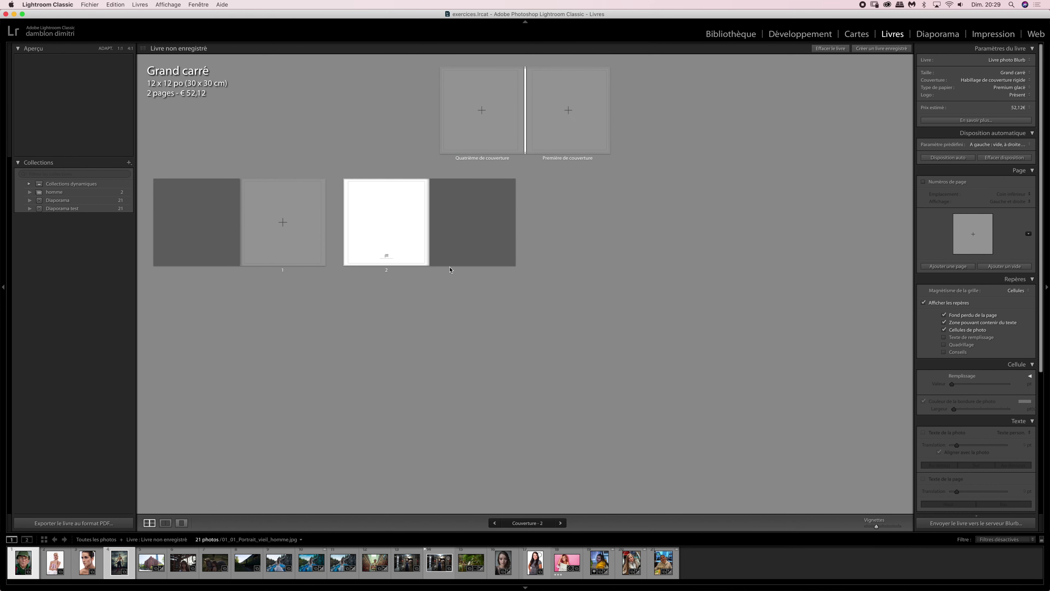
- Set the photo book size to Petit carré, 7 x 7 po (18 x 18 cm), accepting the layout change
click(963, 73)
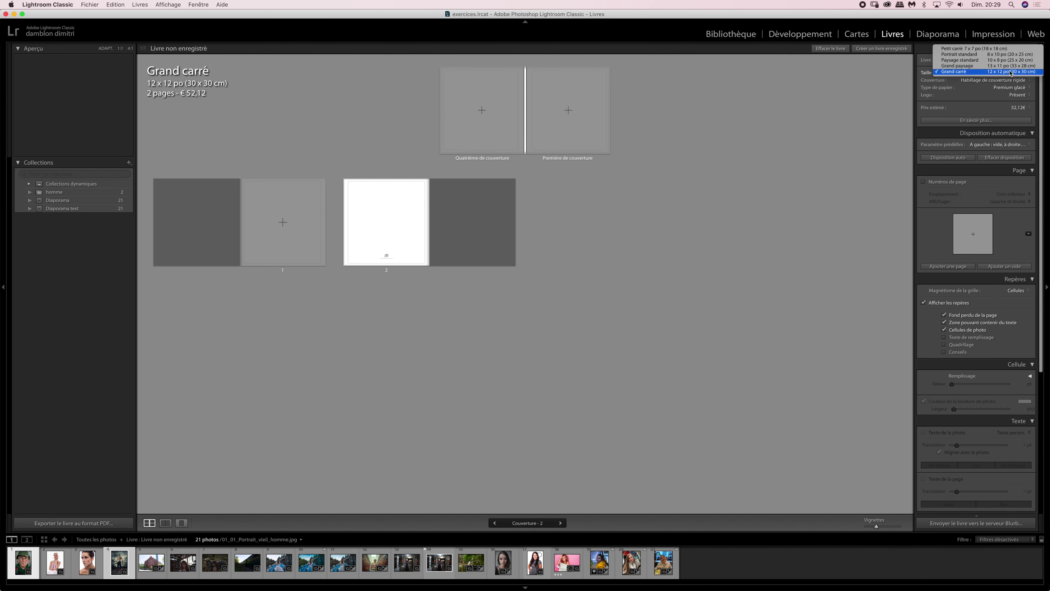
click(840, 150)
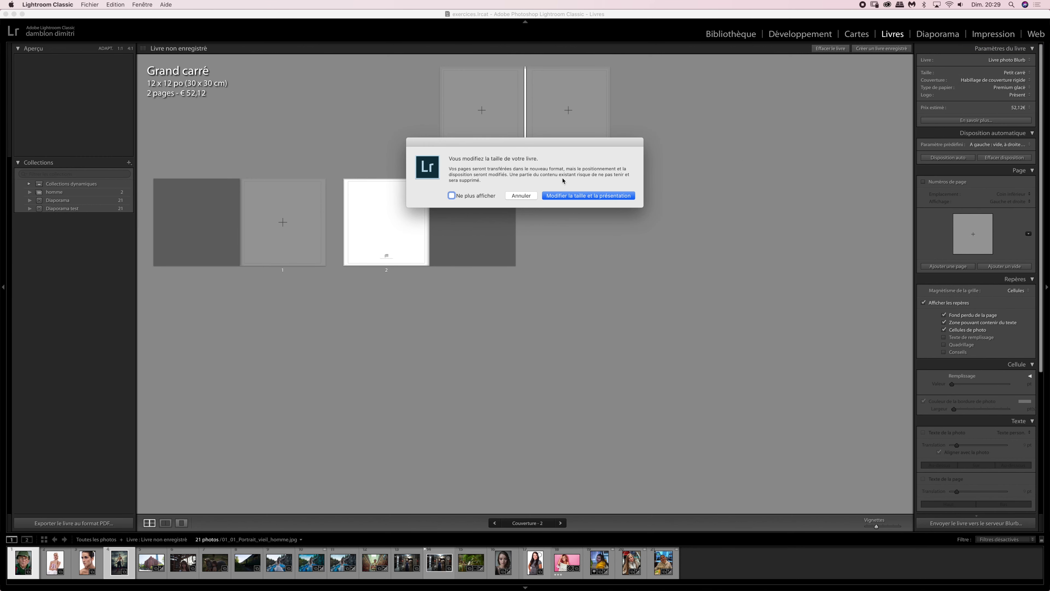
click(569, 196)
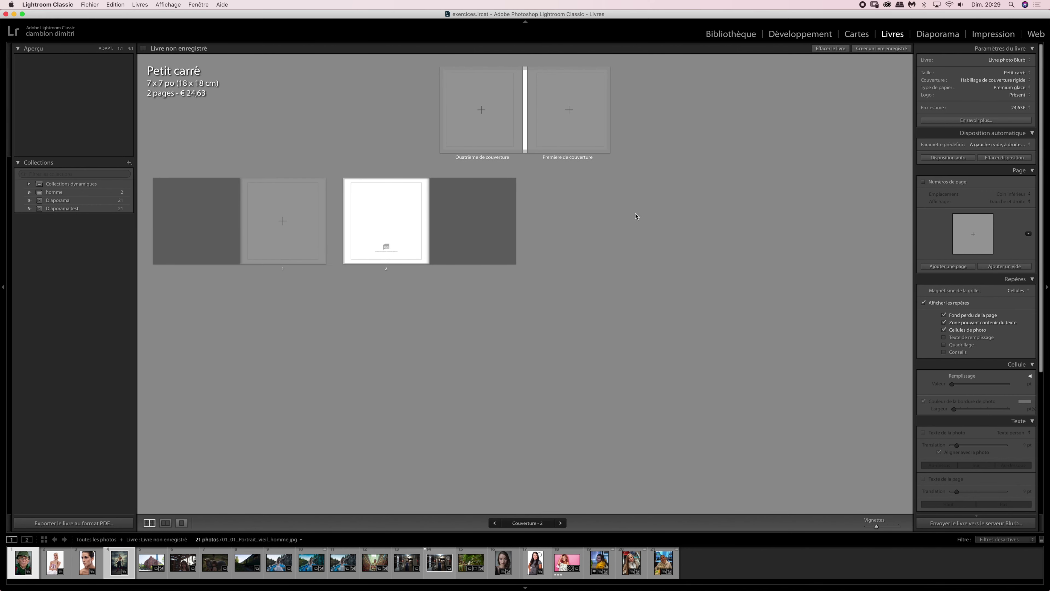
- Set the photo book size to Portrait standard, 8 x 10 po (20 x 25 cm), accepting the layout change
click(1011, 73)
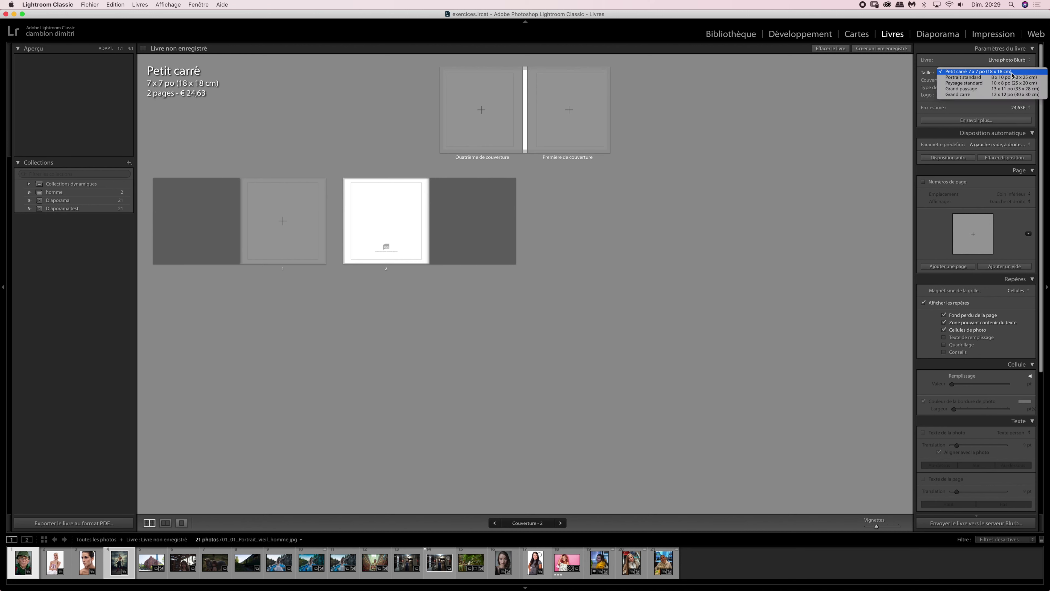
click(1009, 72)
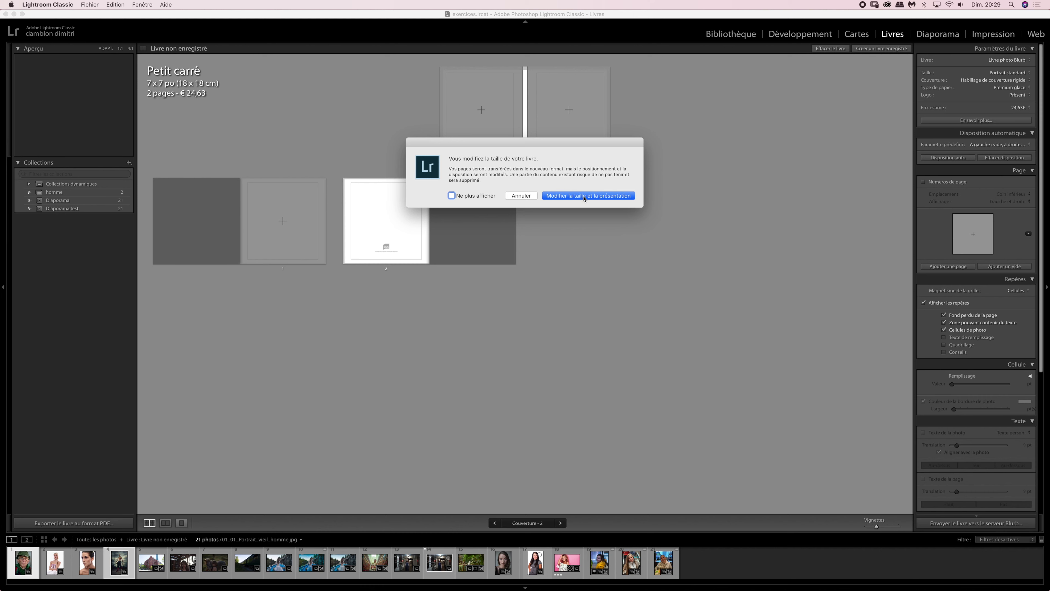
click(583, 197)
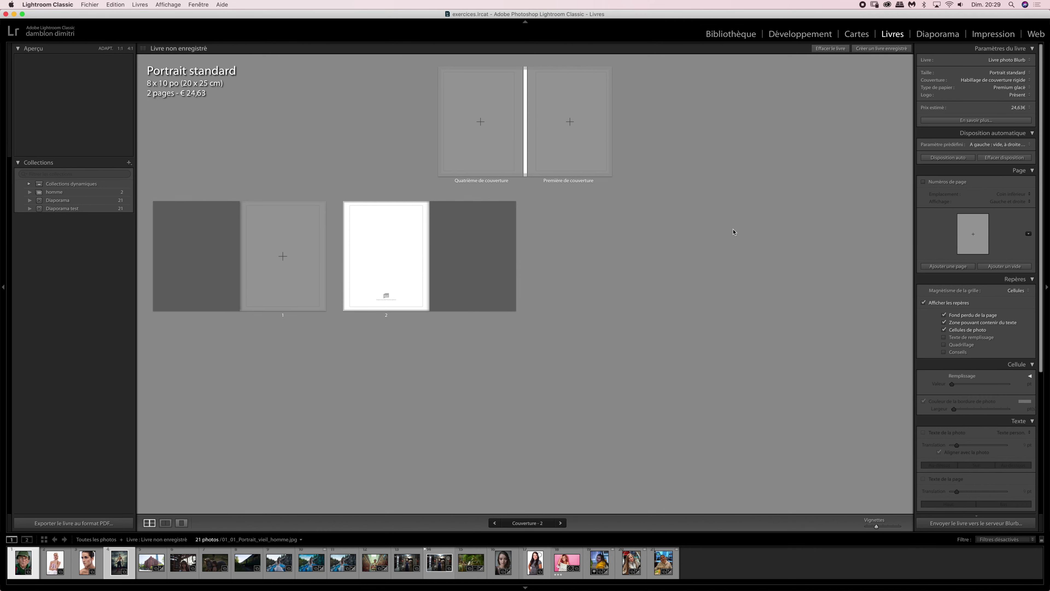
- Set the book cover to Couverture souple and look through the available paper types
click(979, 82)
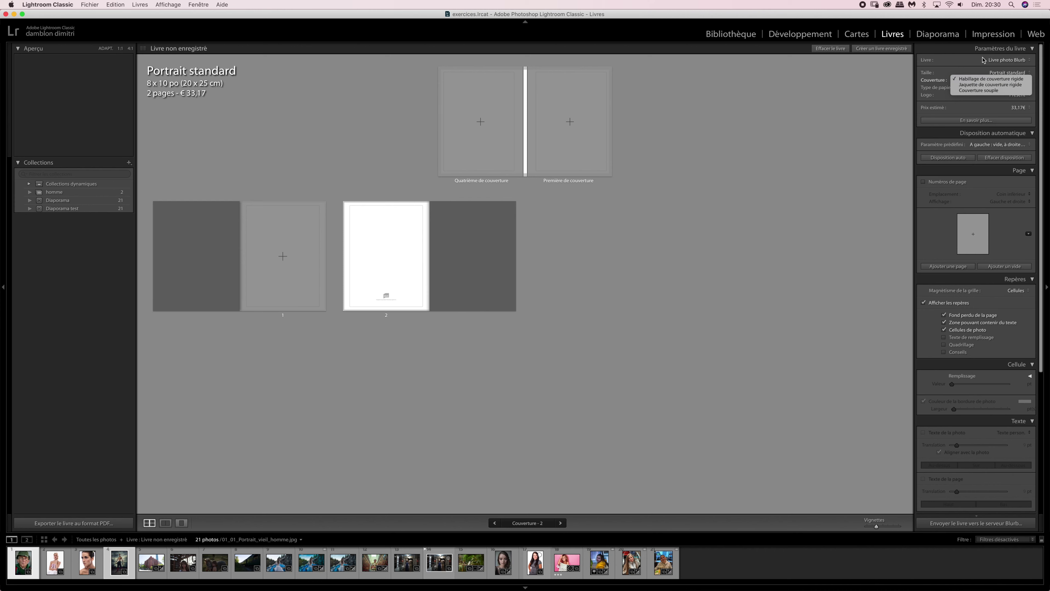
click(985, 92)
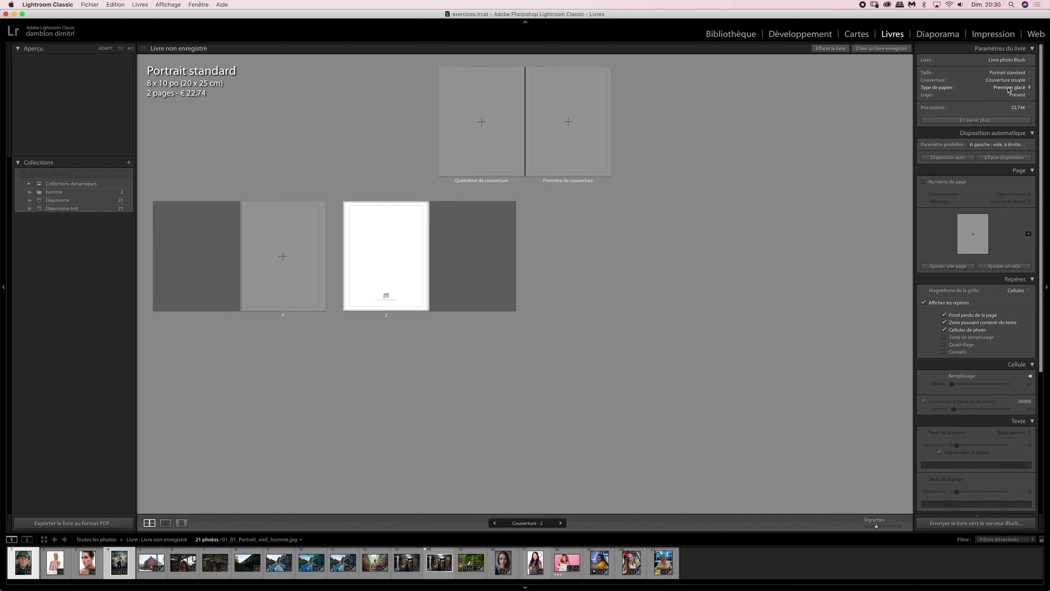
click(1007, 88)
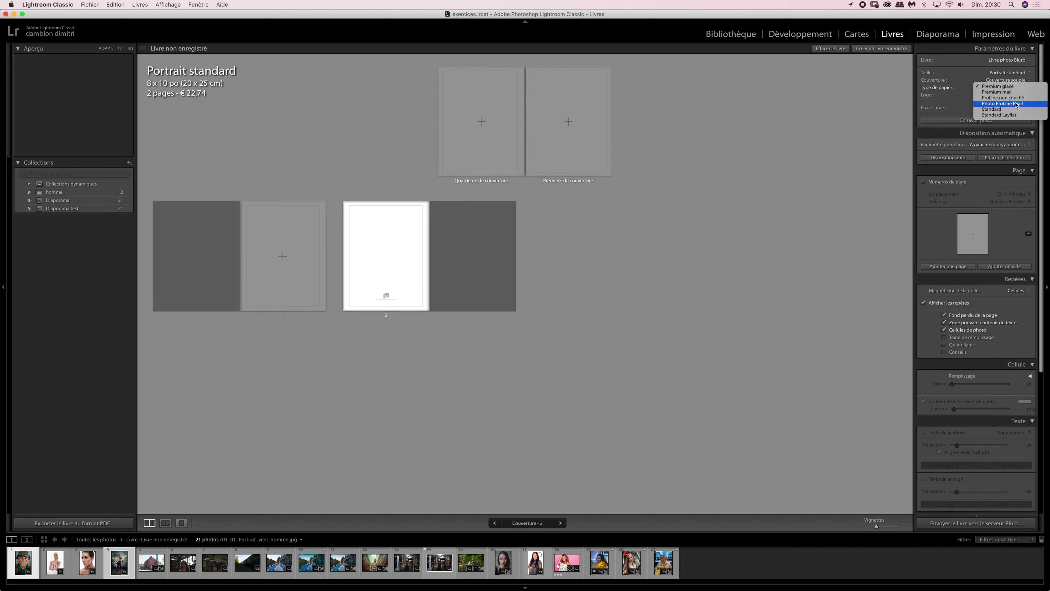
key(Escape)
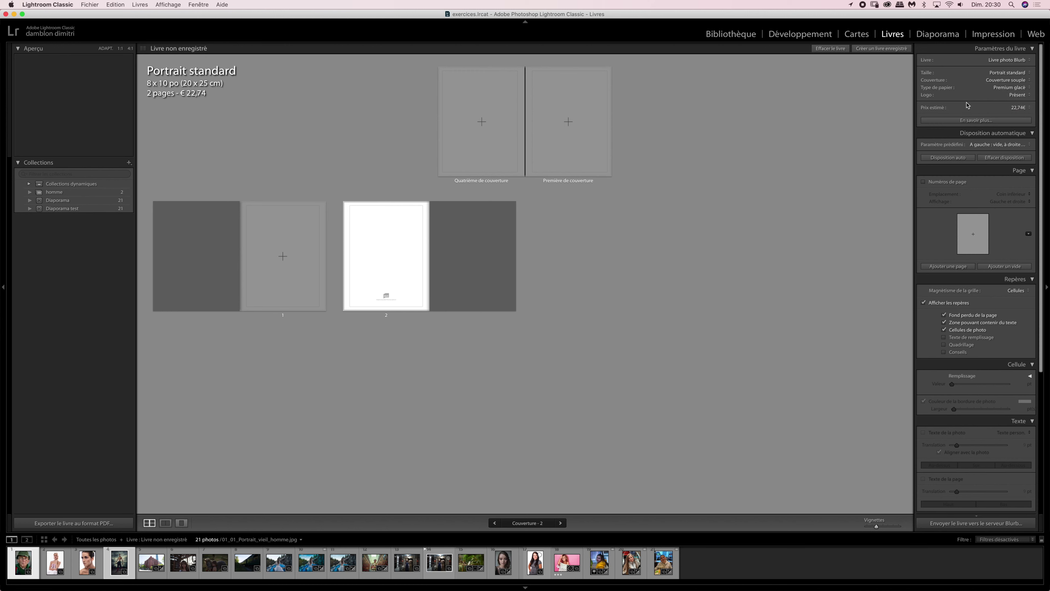
- Set the book's logo option to Aucun, comparing it with the Présent option
click(1013, 97)
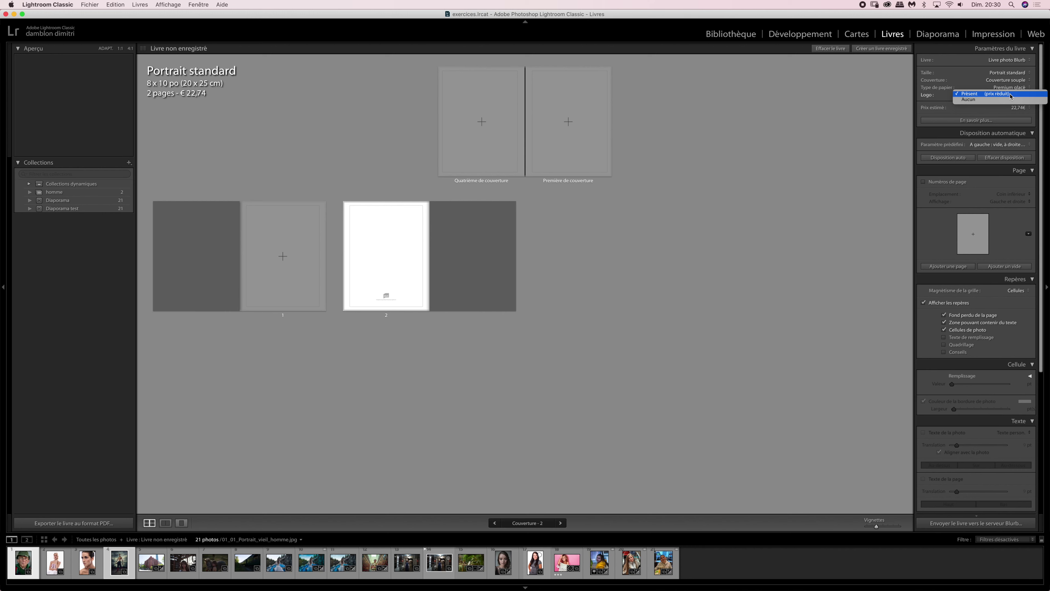
click(1007, 99)
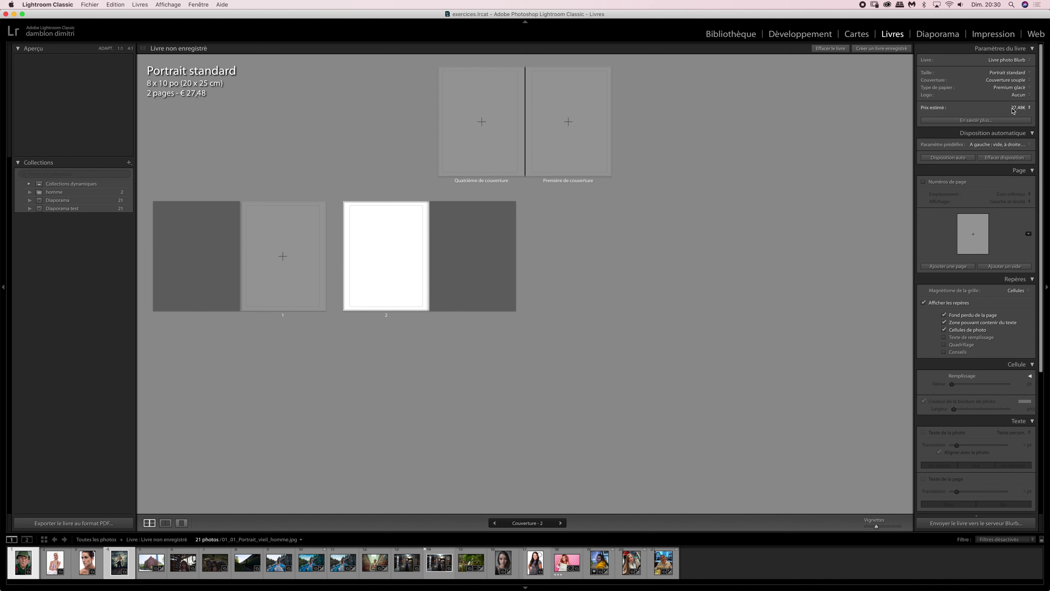
click(1018, 94)
click(1009, 100)
click(1019, 100)
click(1013, 96)
click(1023, 108)
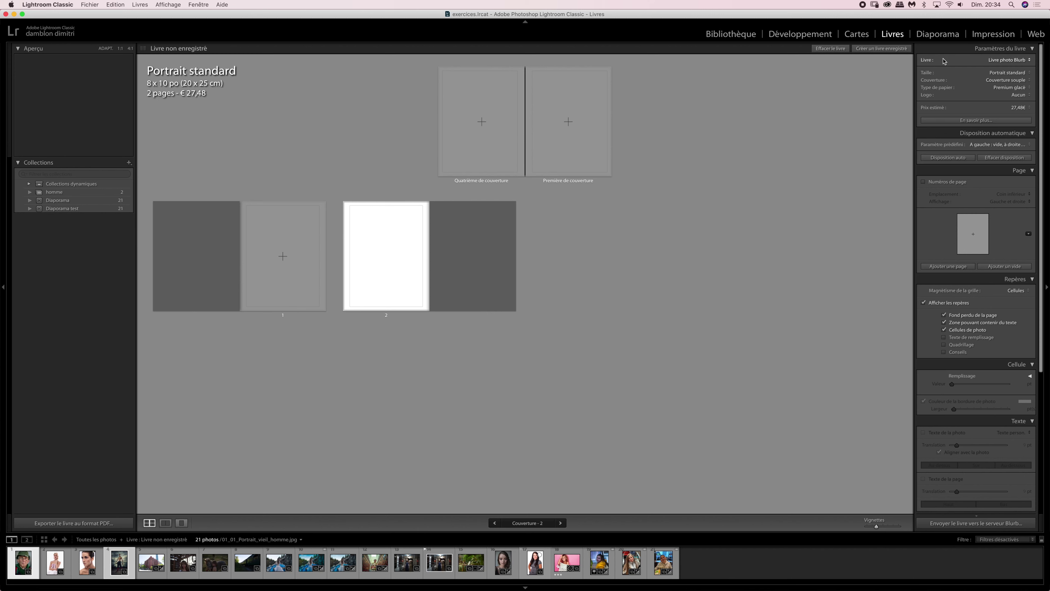
- Change the book type to Magazine Blurb, accepting the change of format and layout
click(1001, 61)
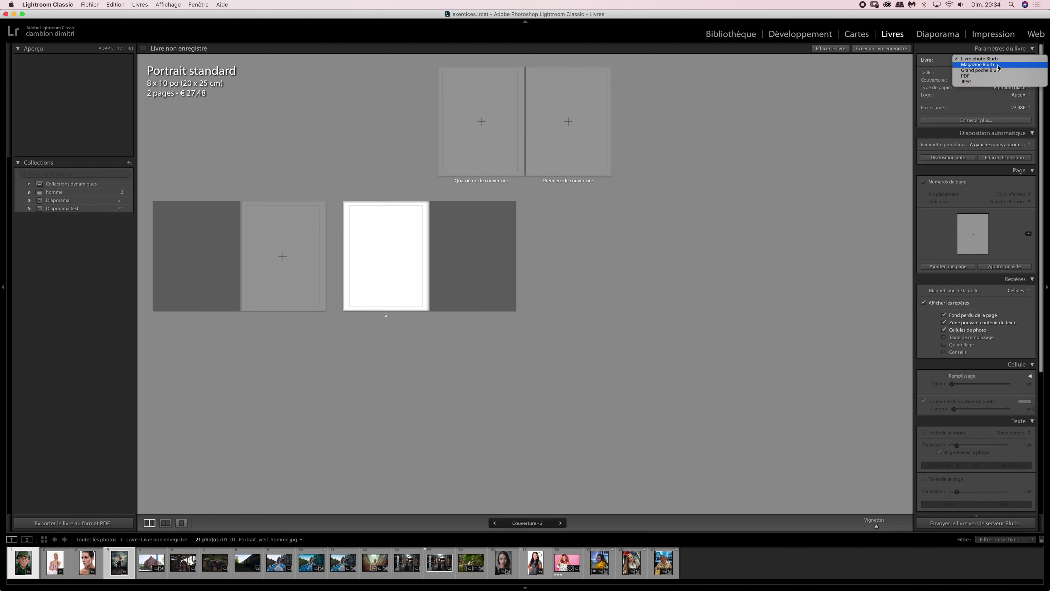
click(998, 65)
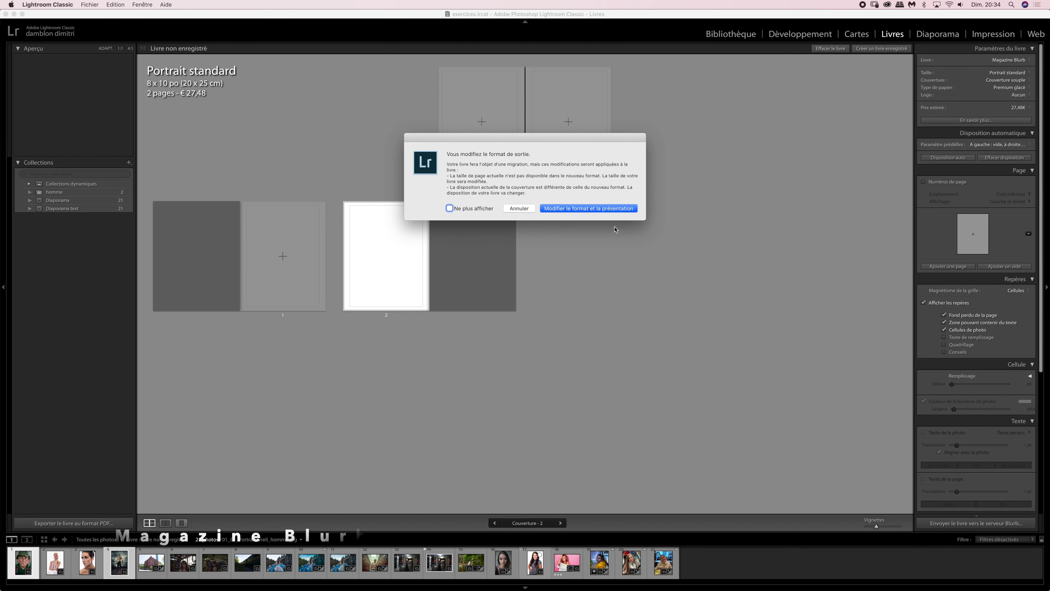
click(576, 209)
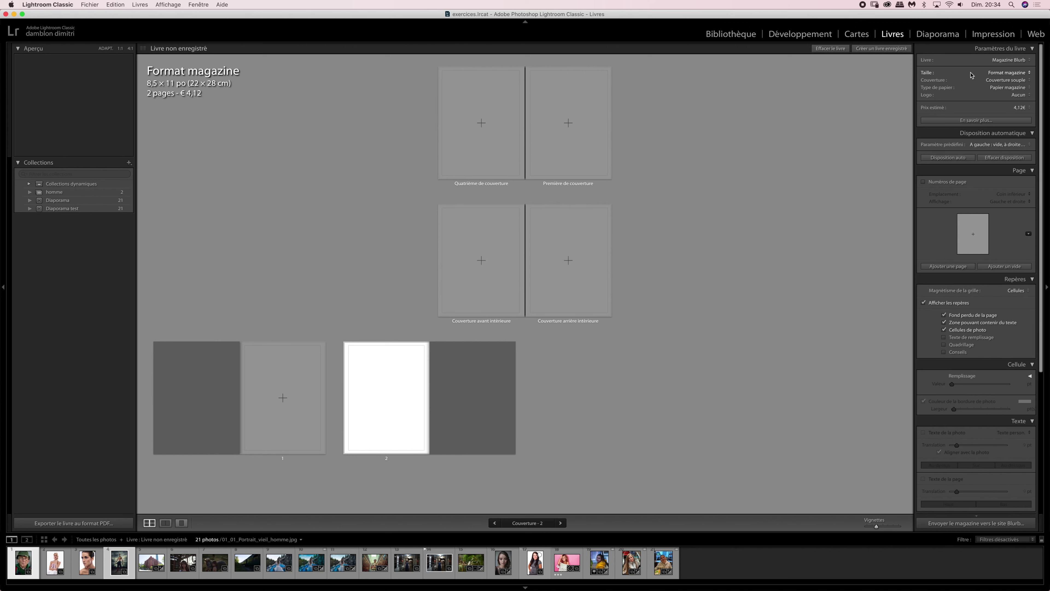
- Examine the size, cover, paper type and logo choices offered for the magazine
click(1004, 73)
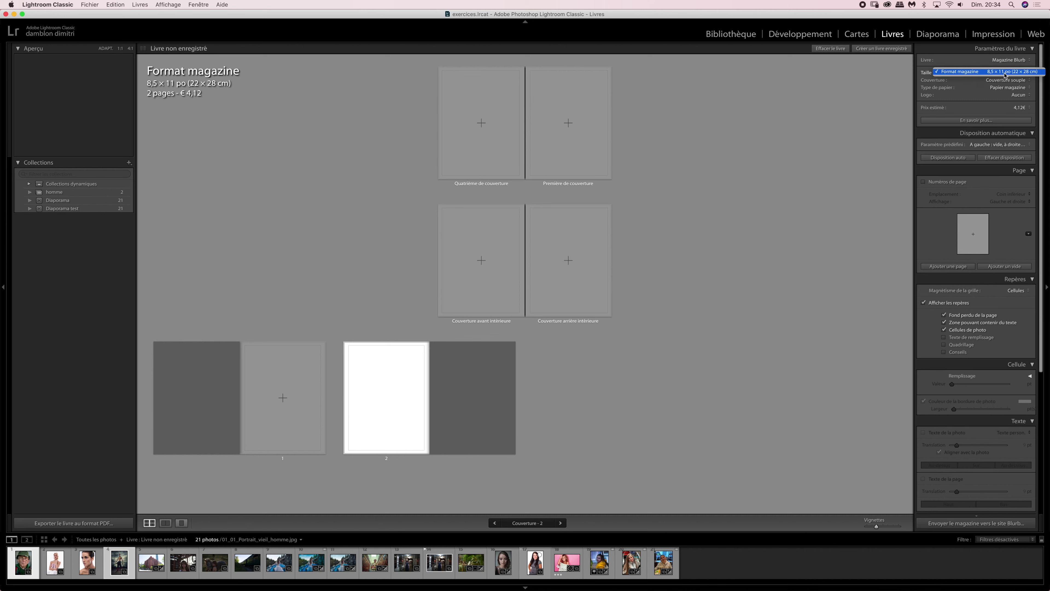
click(1006, 74)
click(997, 80)
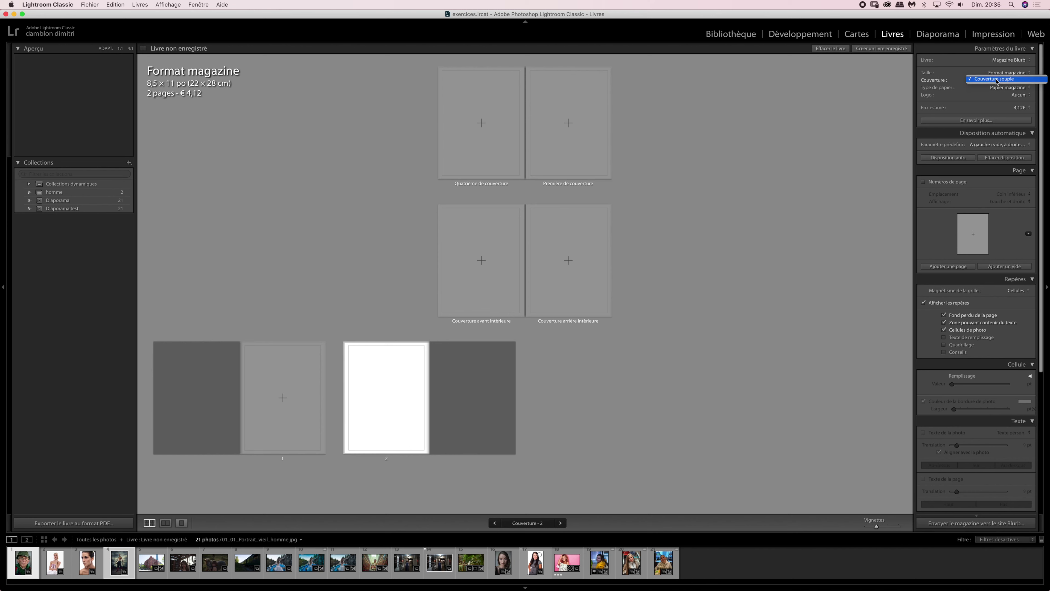
click(997, 80)
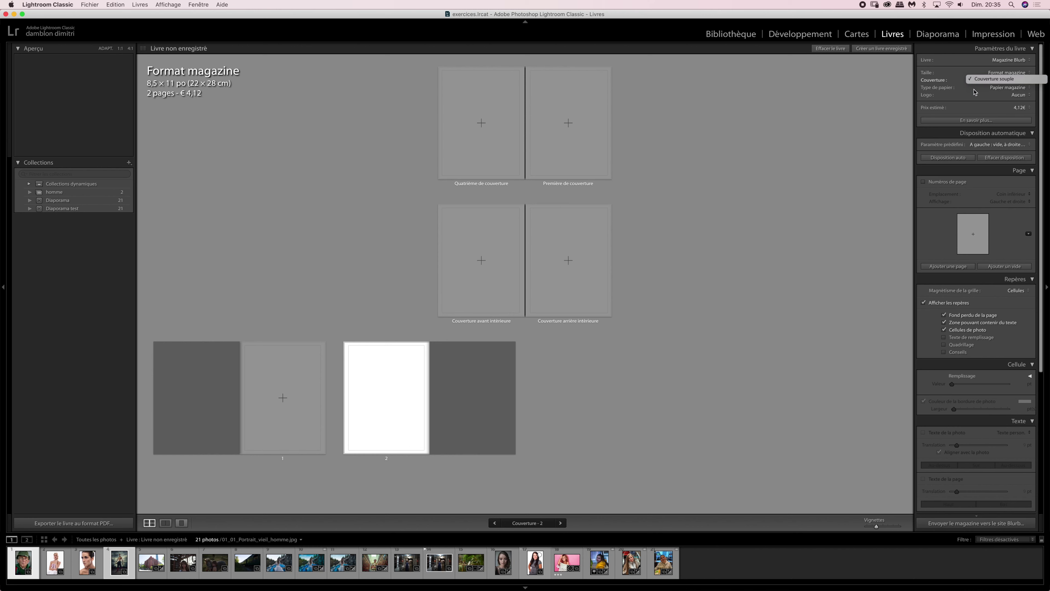
click(1003, 87)
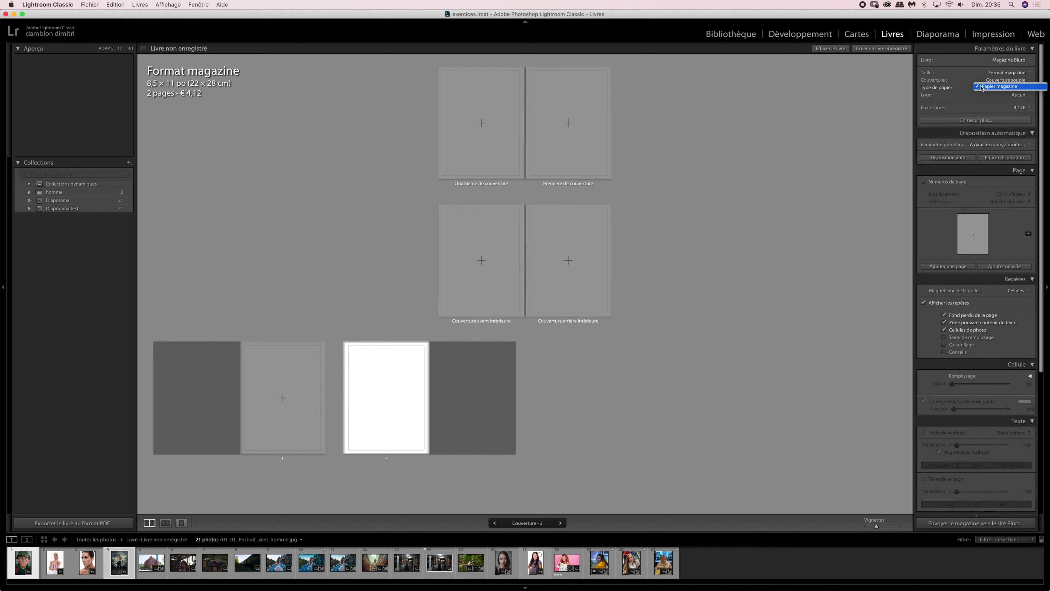
click(996, 86)
click(1019, 96)
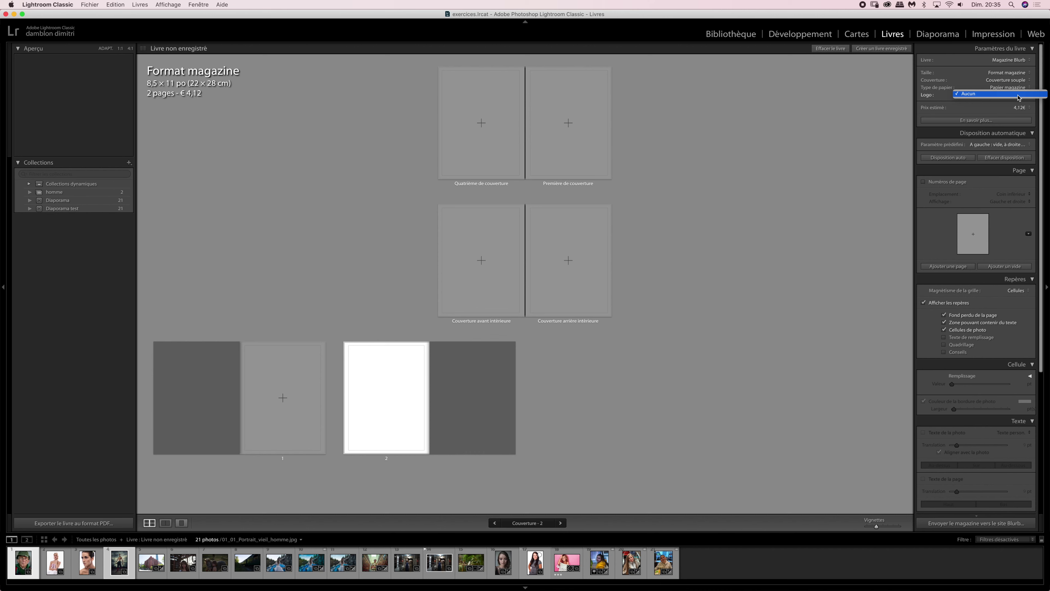
click(1019, 98)
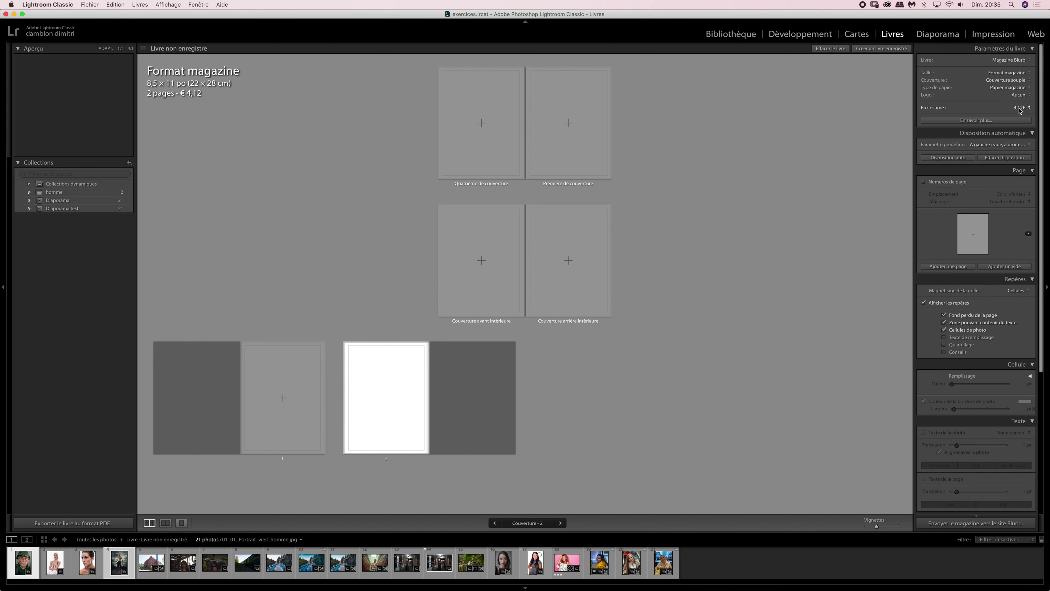
- Change the book type to Grand poche Blurb, accepting the change of format and layout
click(1003, 61)
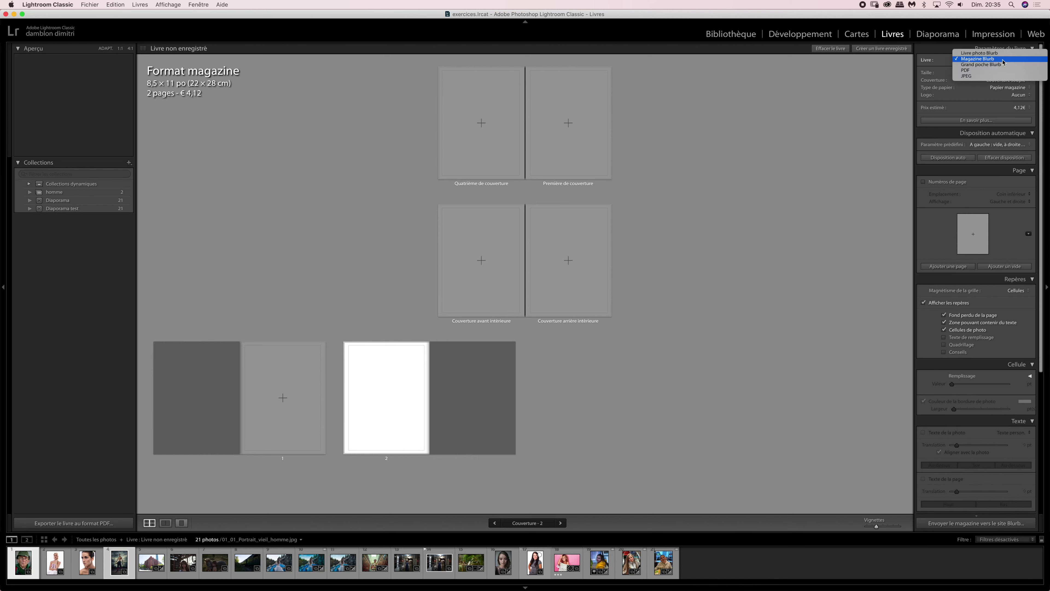
click(999, 65)
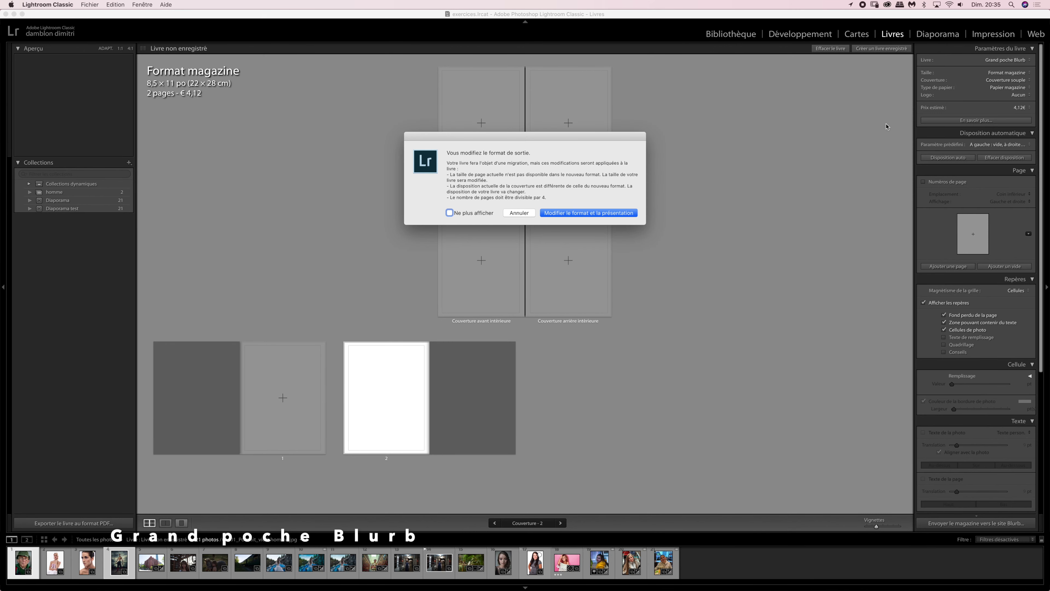
click(589, 213)
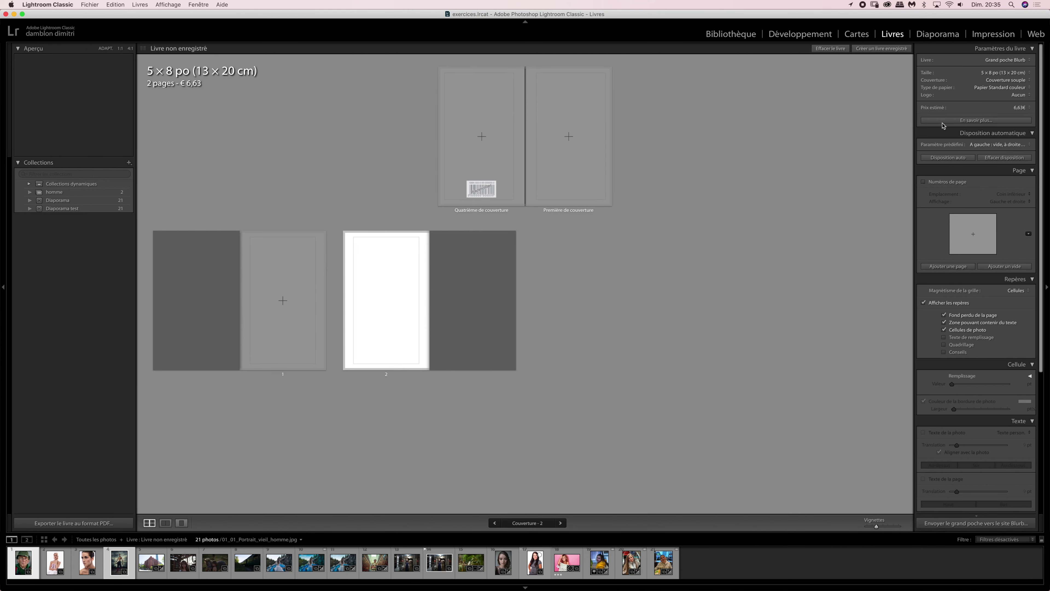
- Examine the size, cover, paper type and logo choices offered for the Grand poche, including the link to more information
click(999, 73)
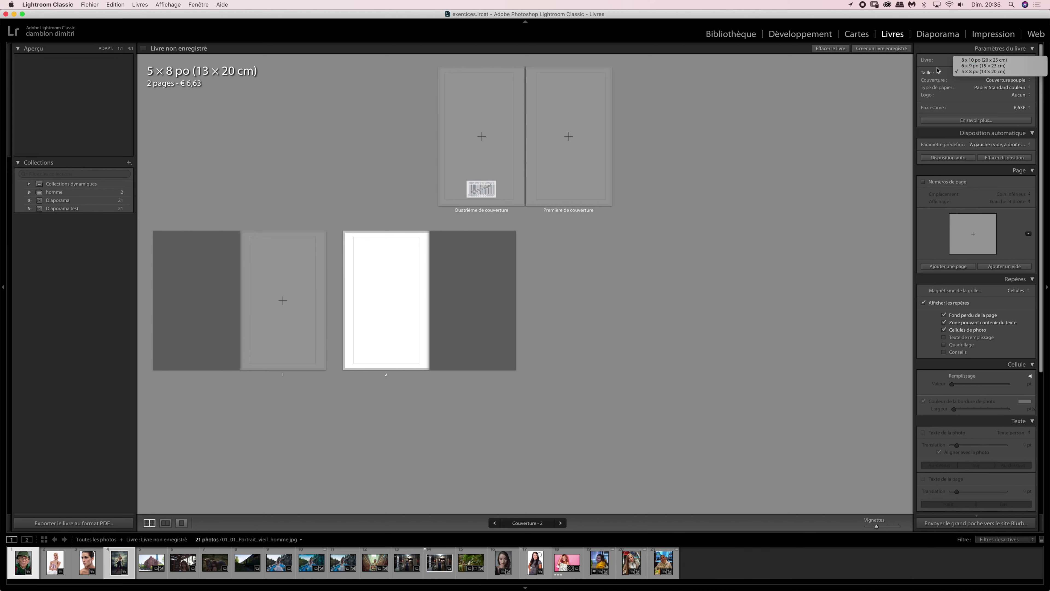
key(Escape)
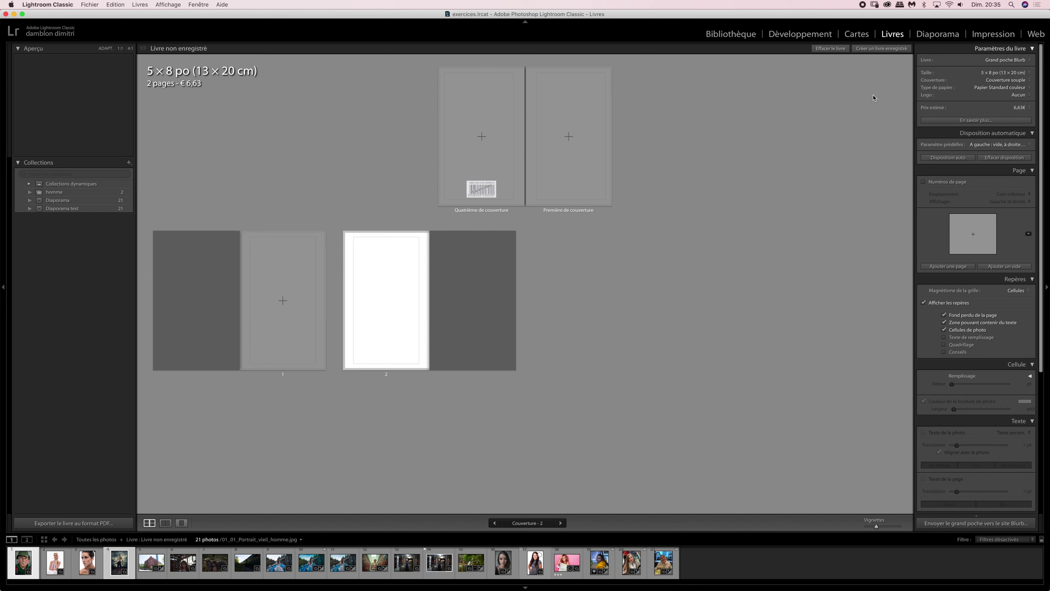
click(1002, 81)
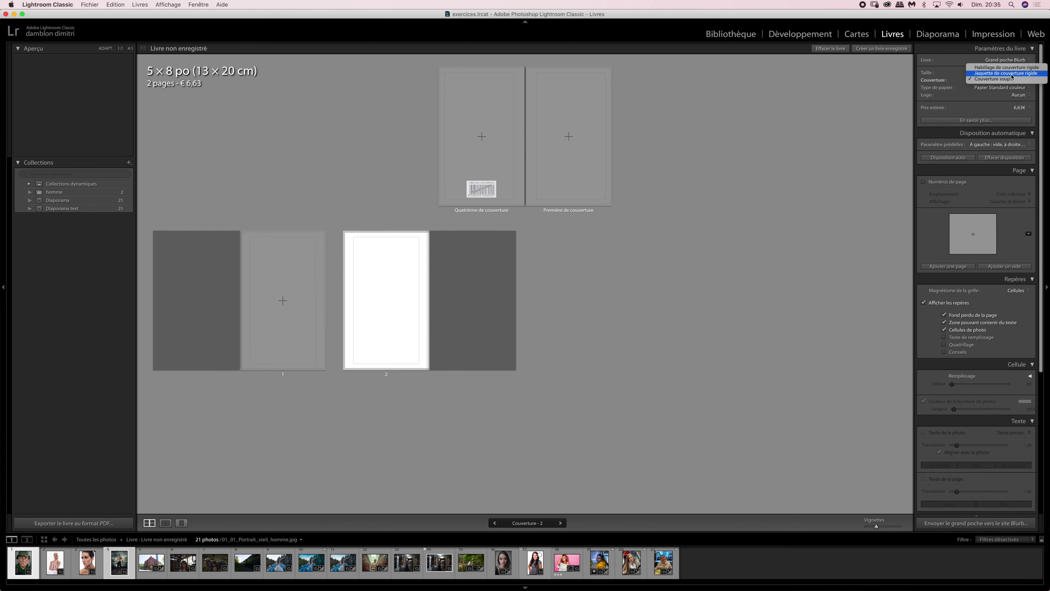
click(991, 80)
click(996, 87)
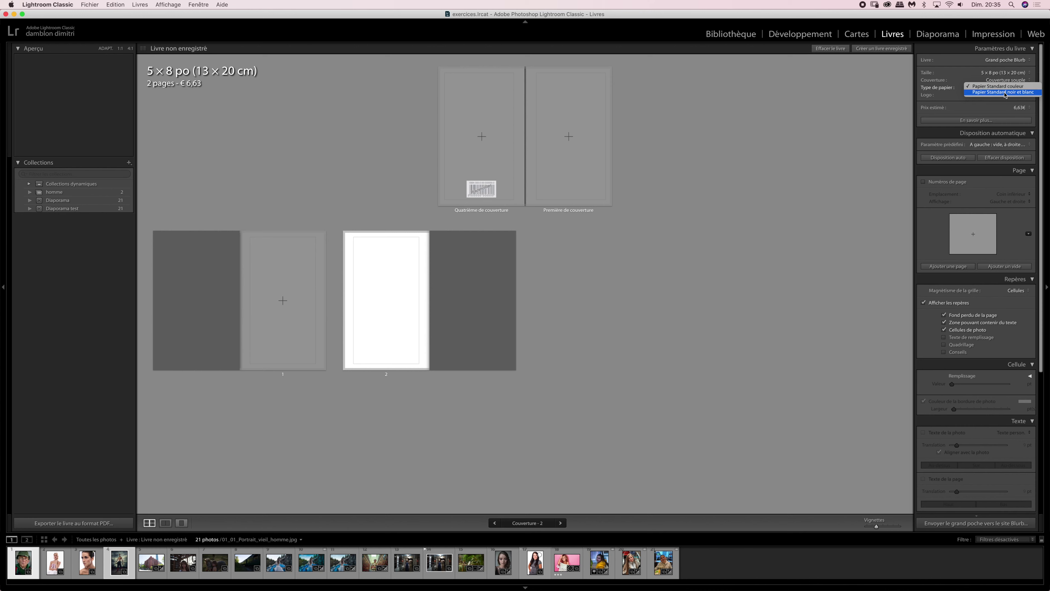
click(1013, 98)
click(1014, 96)
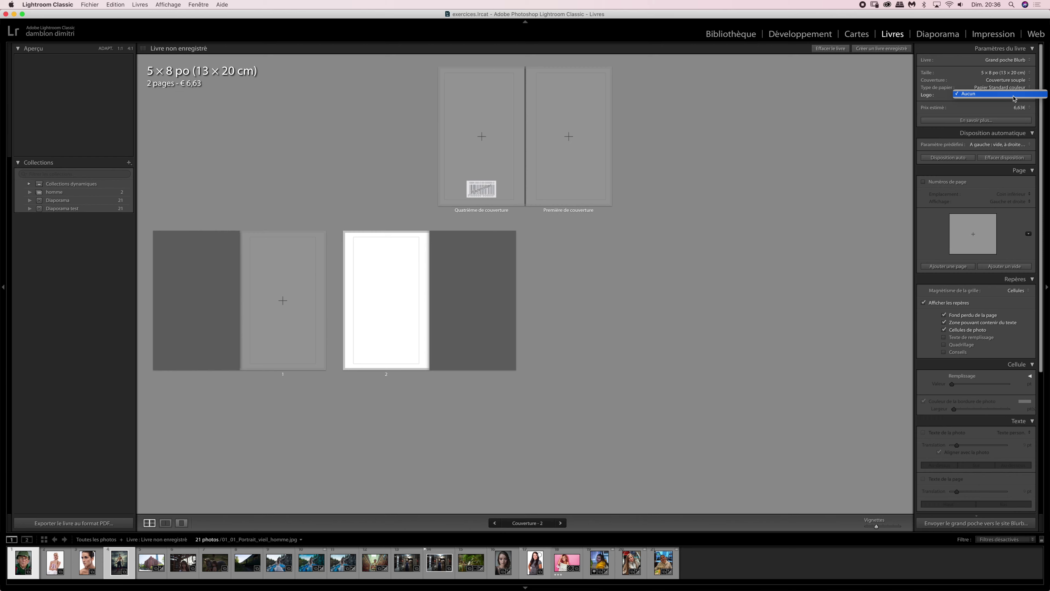
click(1014, 98)
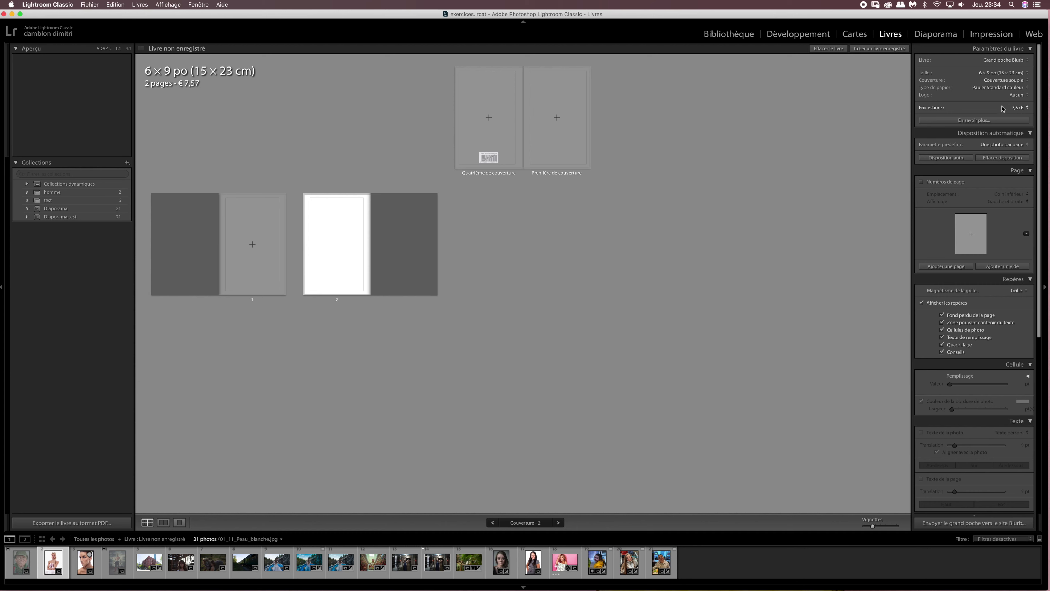
click(968, 120)
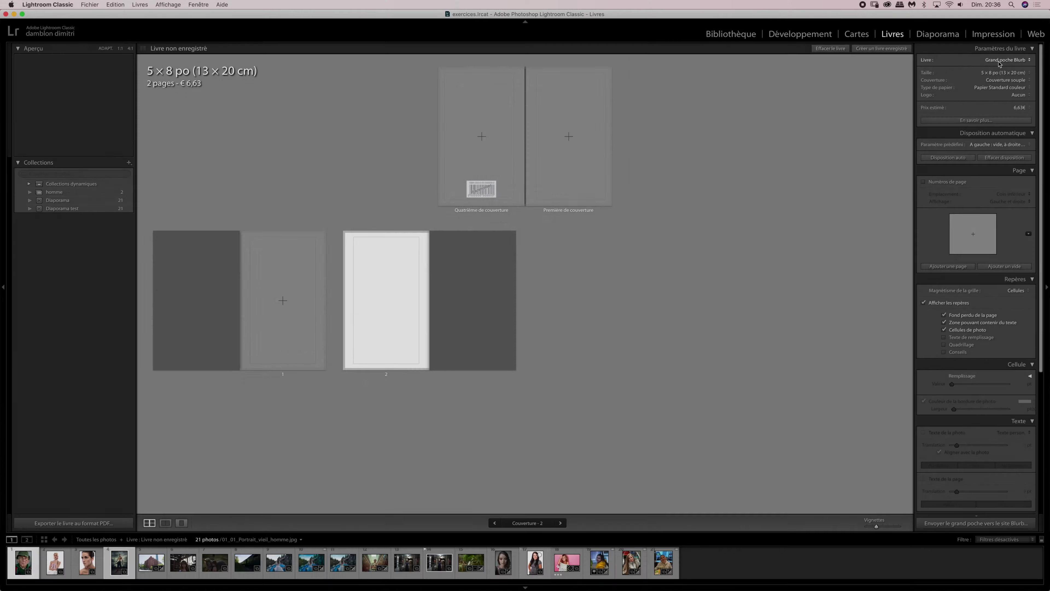
- Change the book type to PDF and review the list of available book types
click(998, 60)
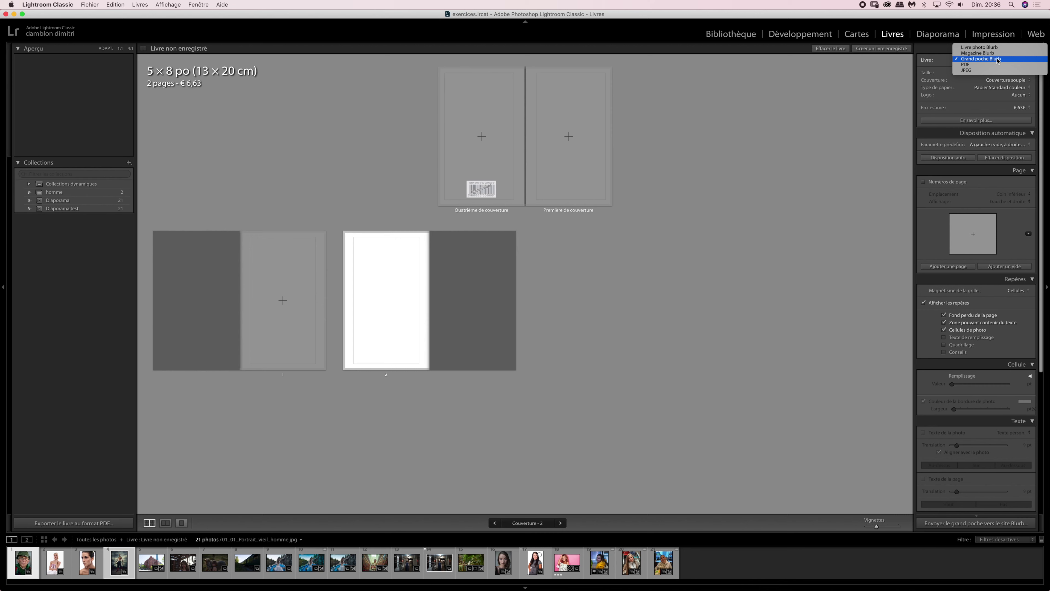
click(990, 64)
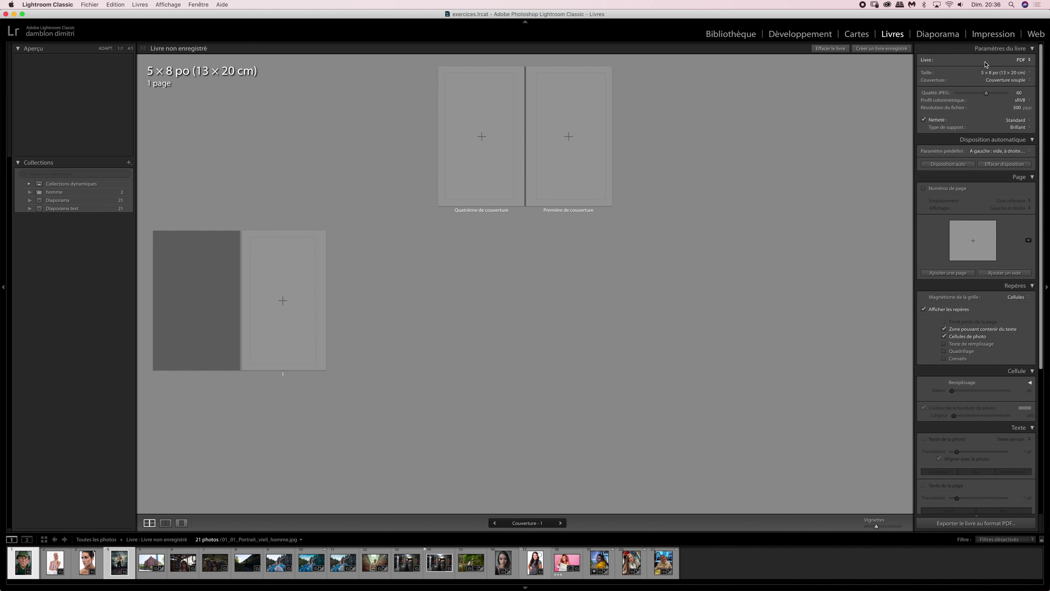
click(1022, 59)
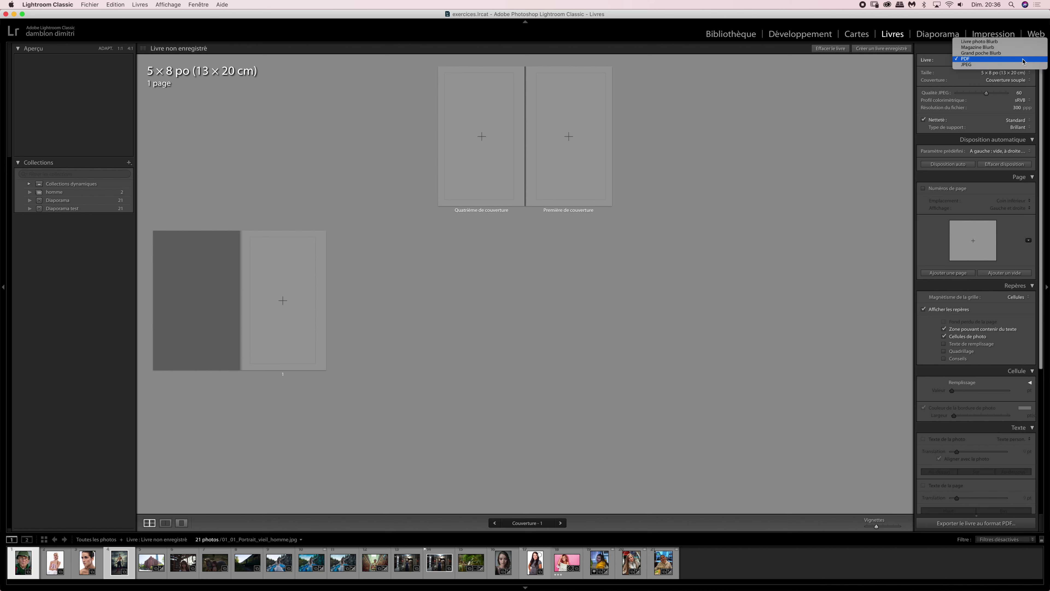
click(1022, 61)
- Look through the page sizes and cover options offered for the PDF book, keeping Couverture souple
click(1012, 73)
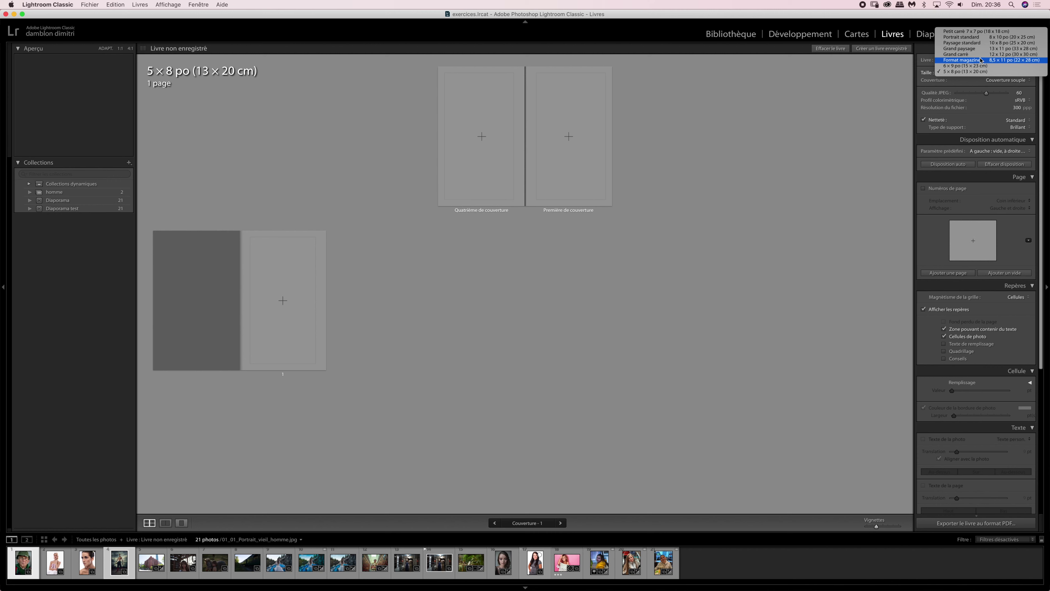
click(930, 77)
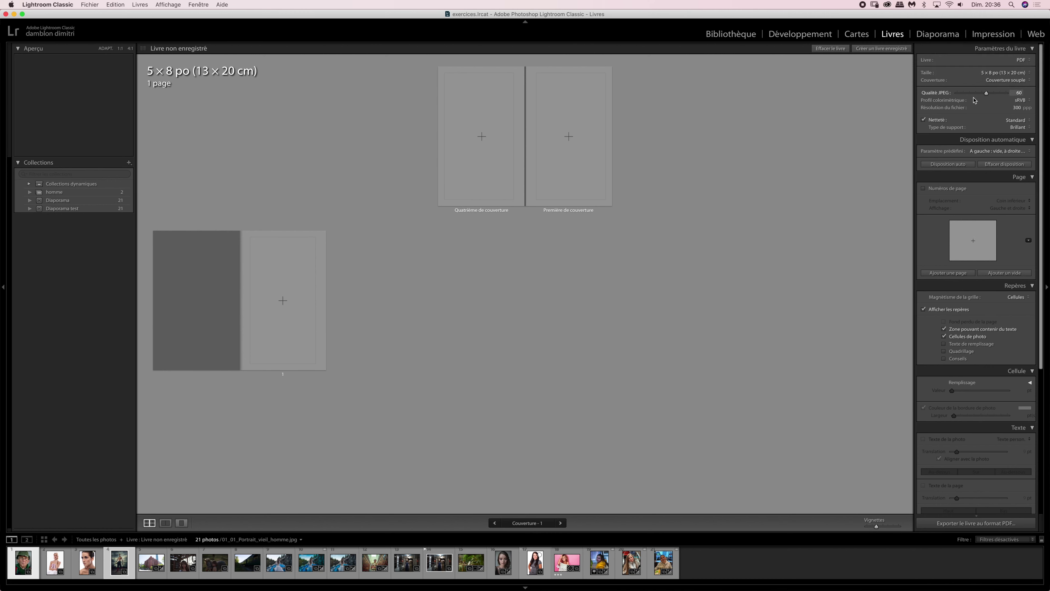
click(999, 80)
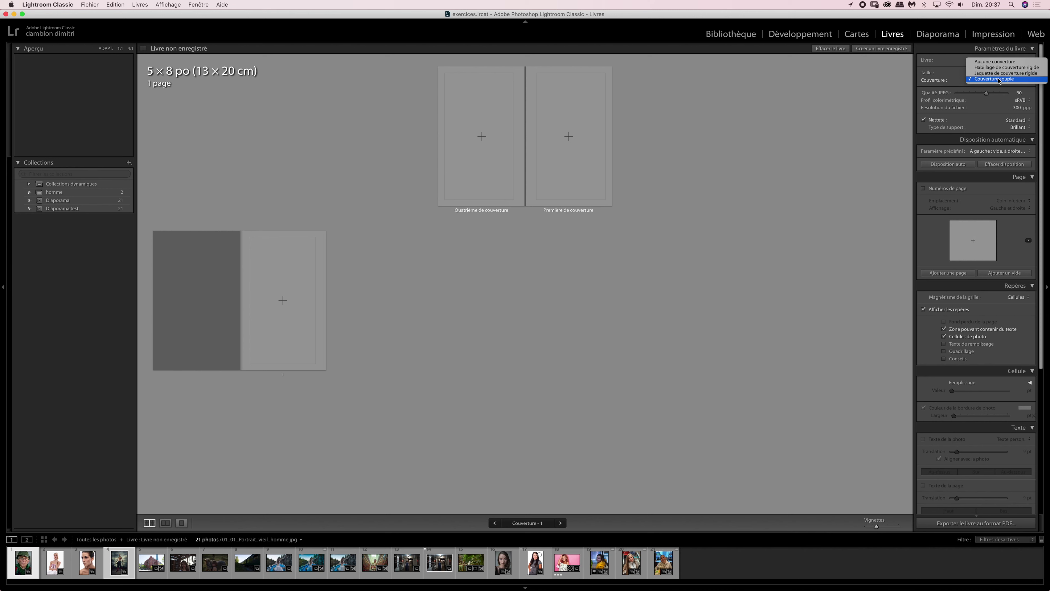
click(999, 79)
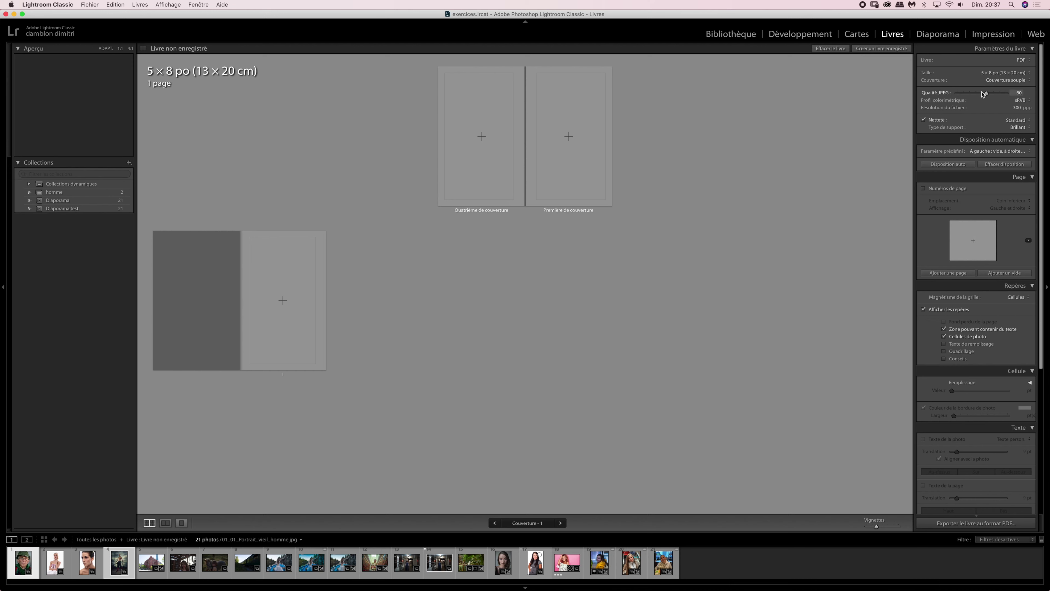
- Set the PDF book's JPEG quality to 100 and look through the colour profiles, keeping sRVB
drag(986, 93, 1007, 93)
drag(1006, 93, 957, 94)
drag(957, 95, 1006, 94)
click(1022, 101)
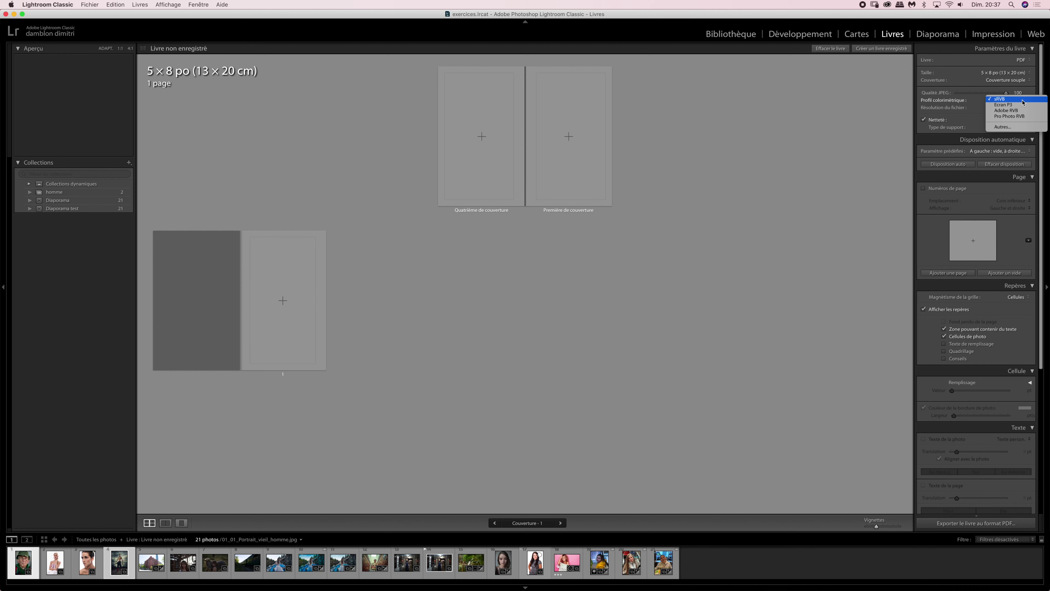
click(1023, 102)
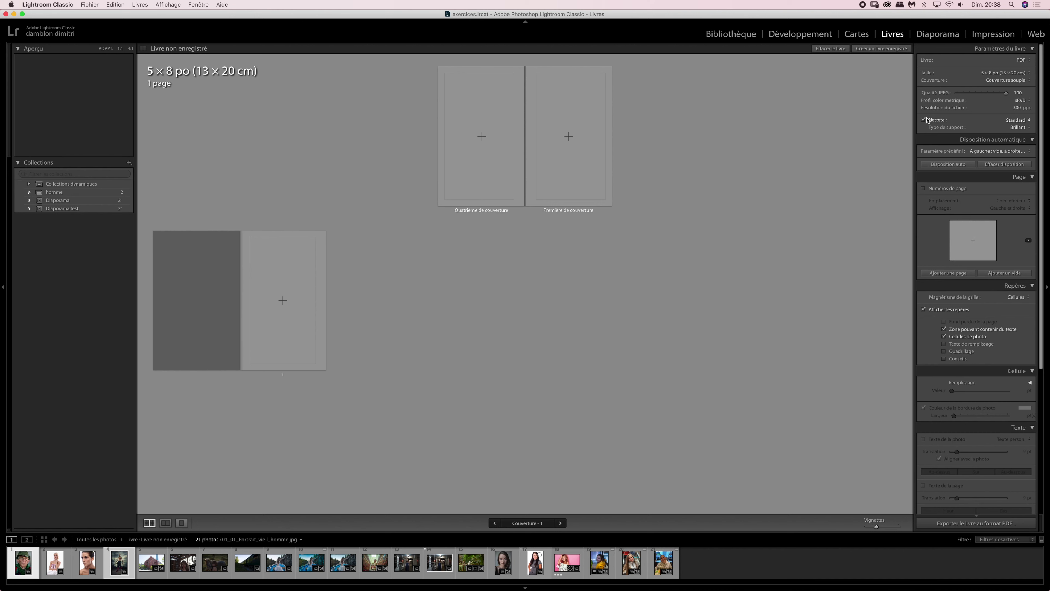
- Keep the PDF book's sharpening (Netteté) enabled at Standard and set the media type to Mat
click(924, 120)
click(924, 120)
click(1017, 120)
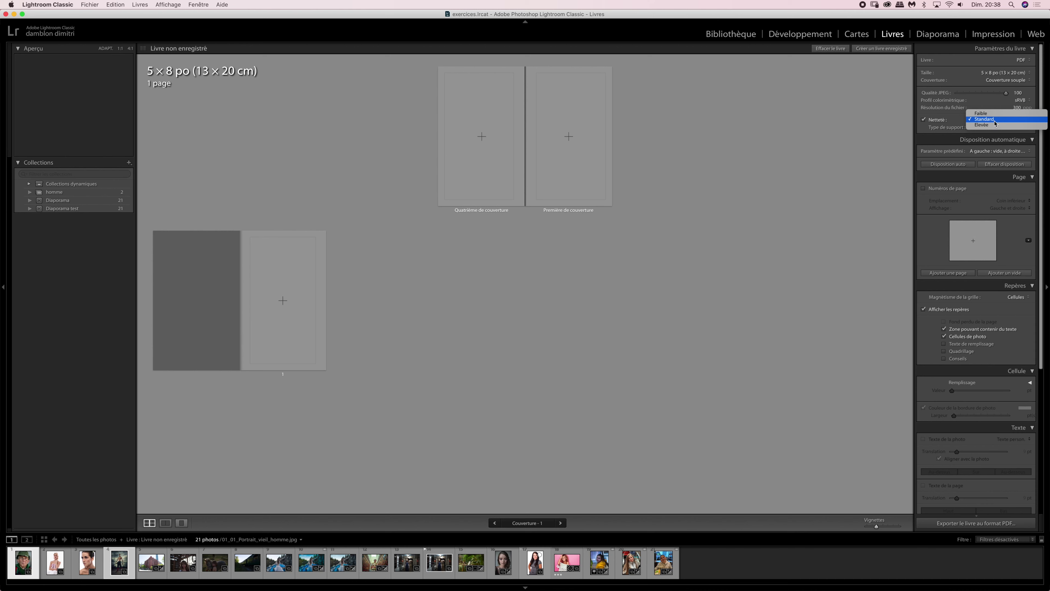
click(996, 121)
click(1014, 127)
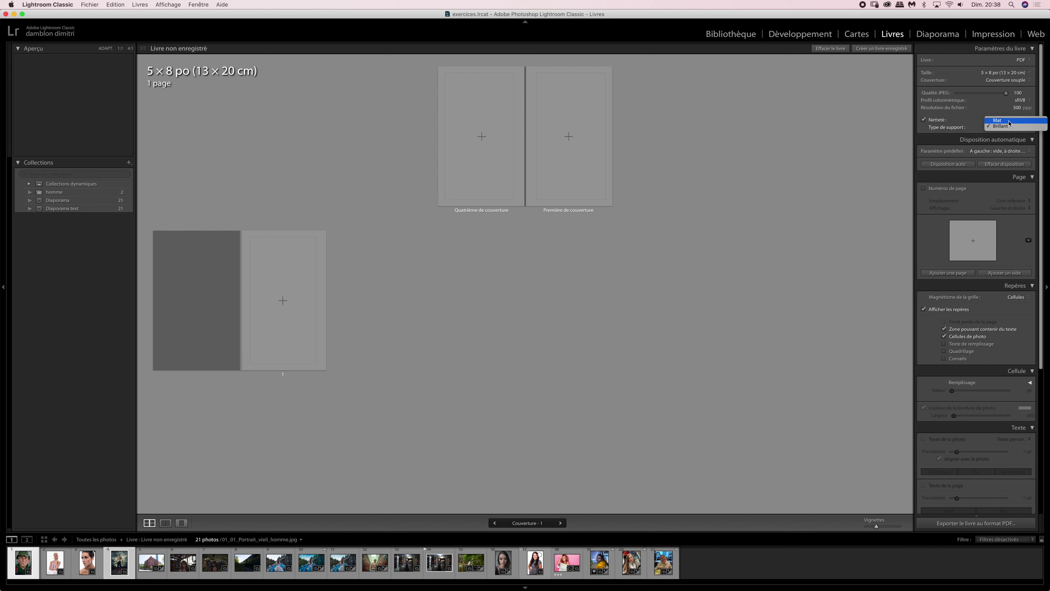
click(1009, 121)
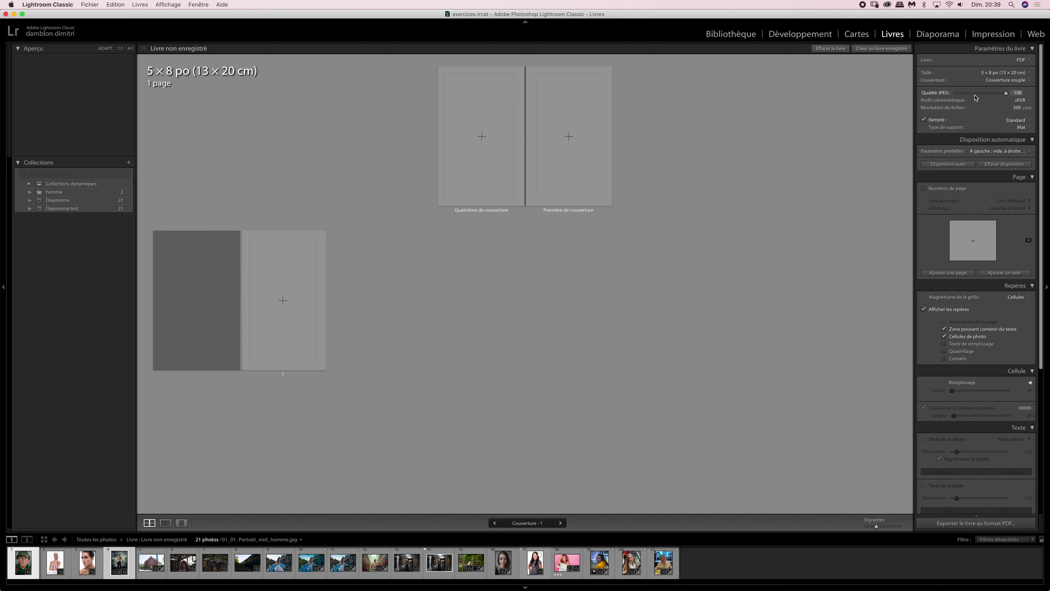
- Change the book type to JPEG and look through its size and cover options, keeping Couverture souple
click(1023, 60)
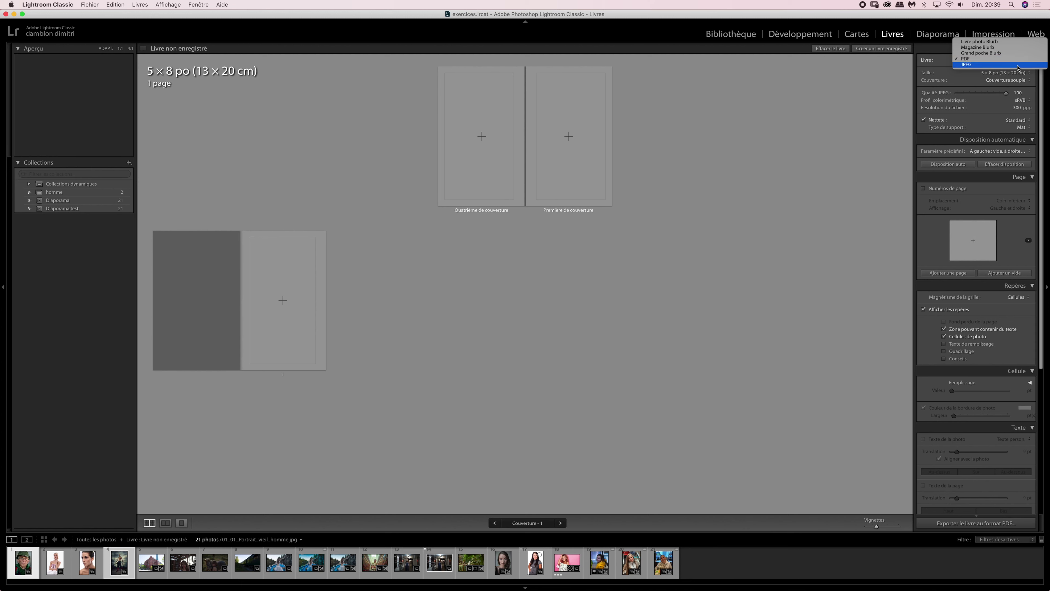
click(1017, 64)
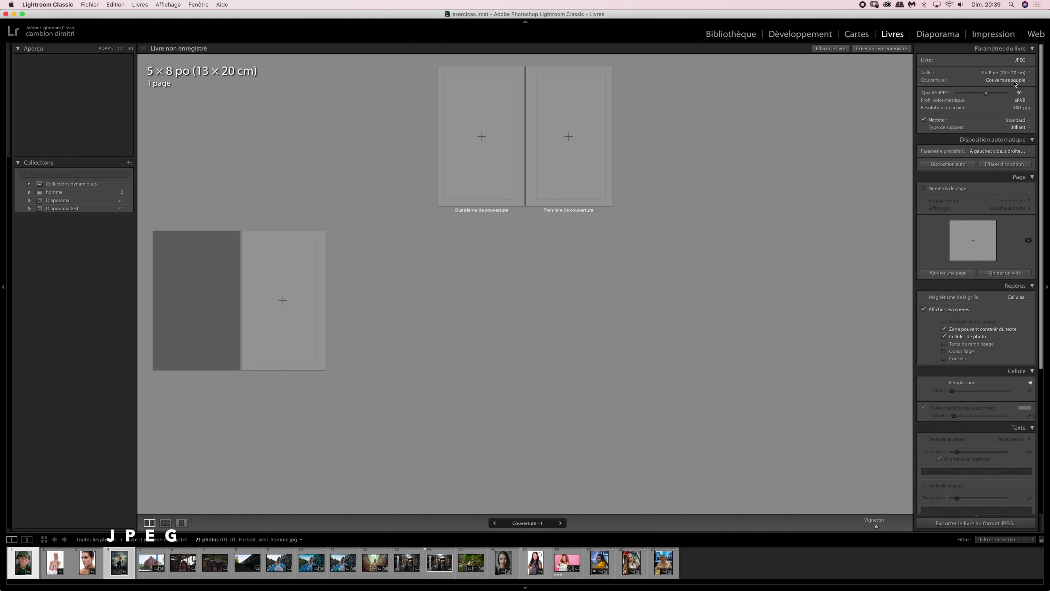
click(1010, 73)
click(1008, 72)
click(1007, 82)
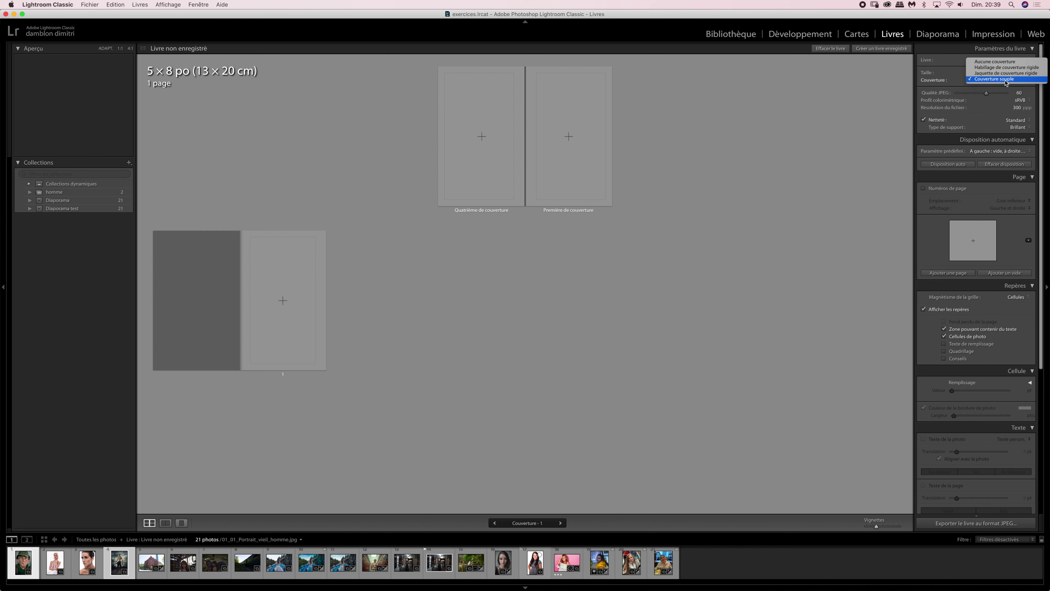
click(1006, 85)
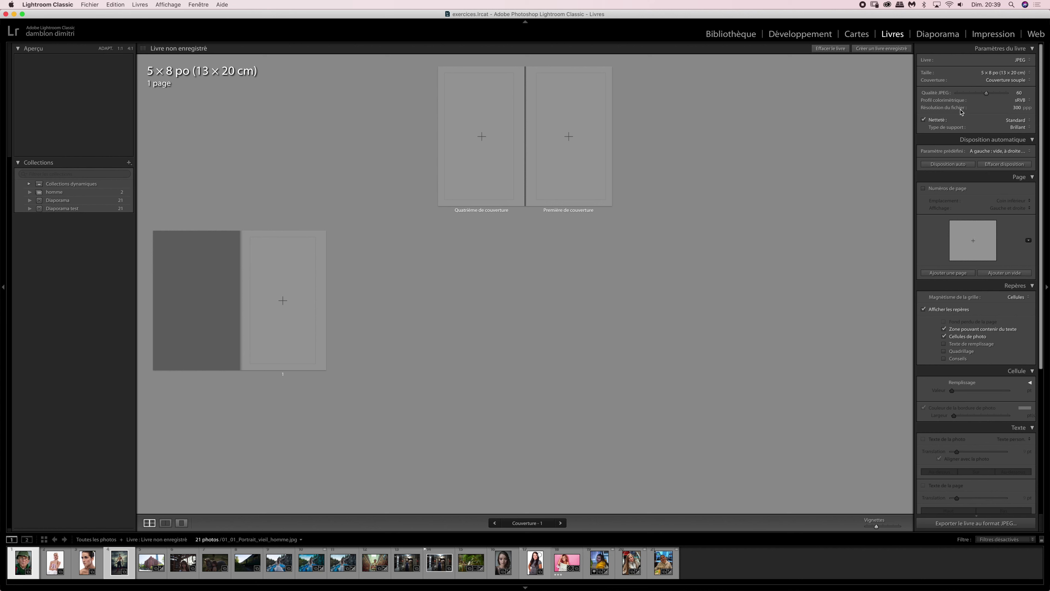
click(1022, 60)
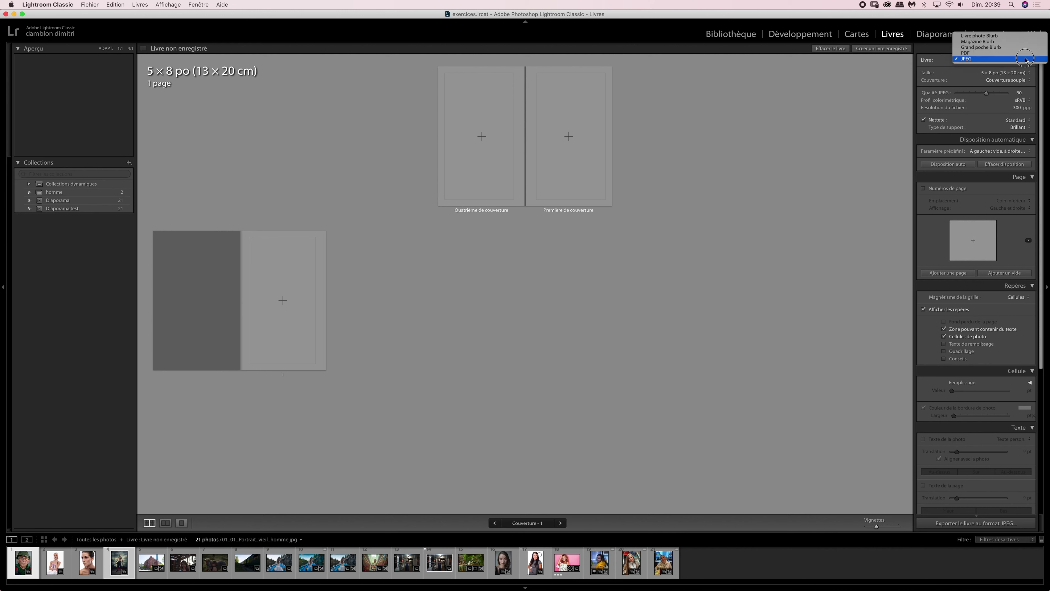
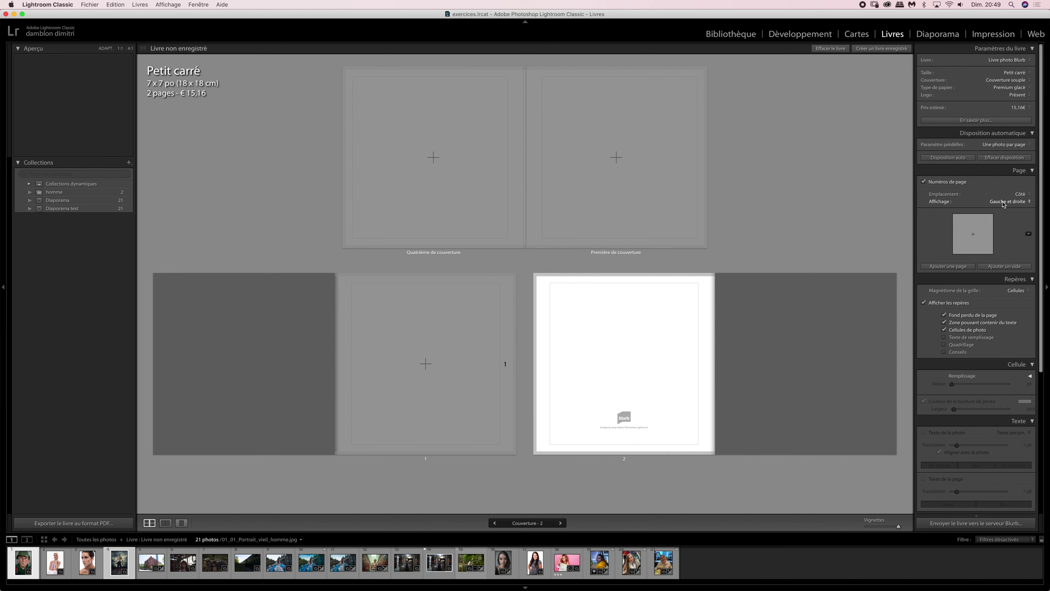
- Add two pages to the Petit carré photo book, keeping the page numbers displayed on Gauche et droite
click(1003, 202)
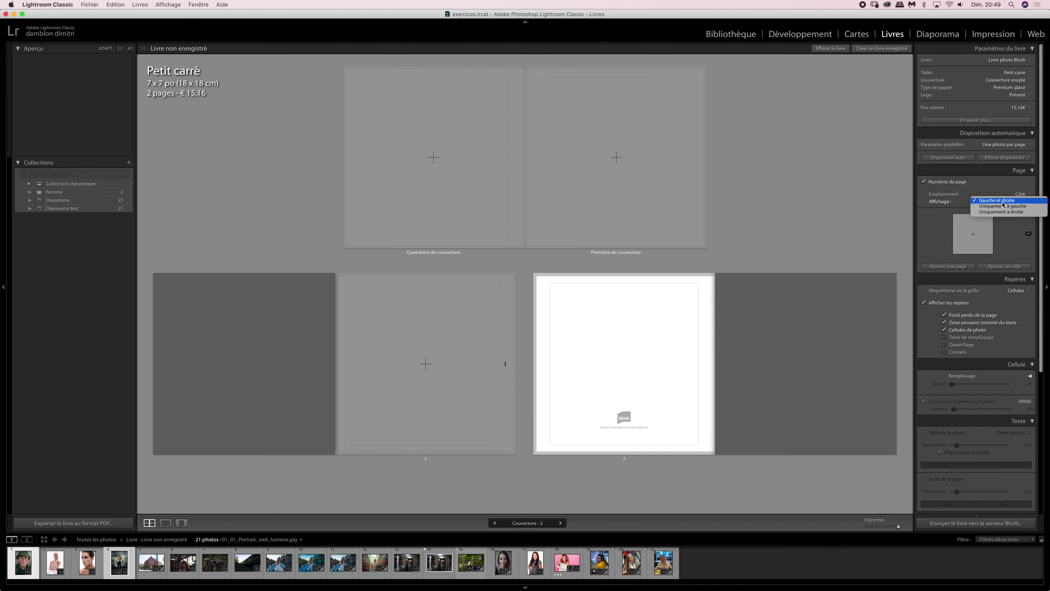
click(1003, 201)
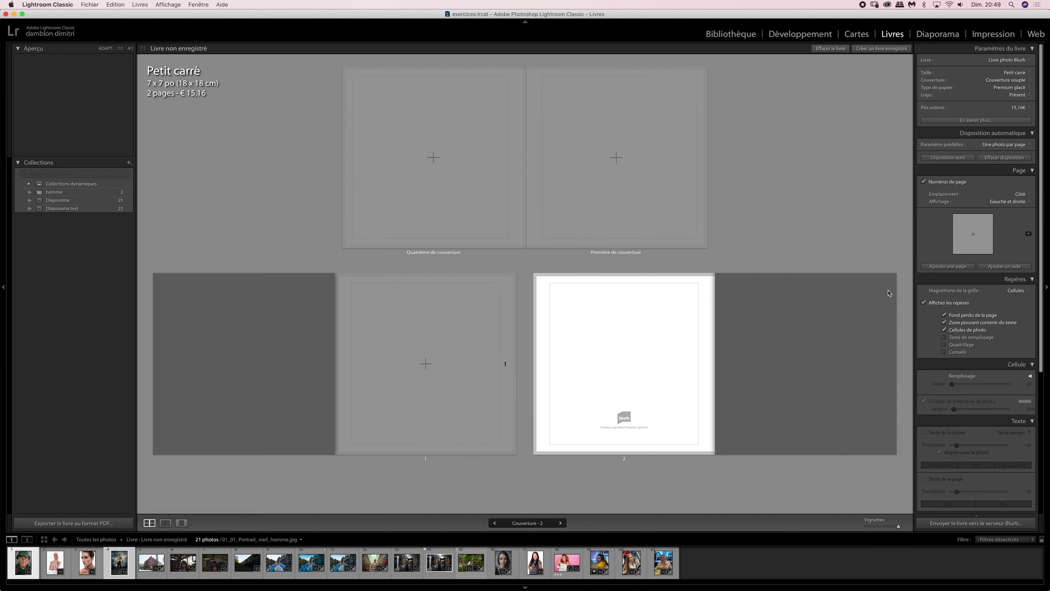
click(956, 266)
click(802, 319)
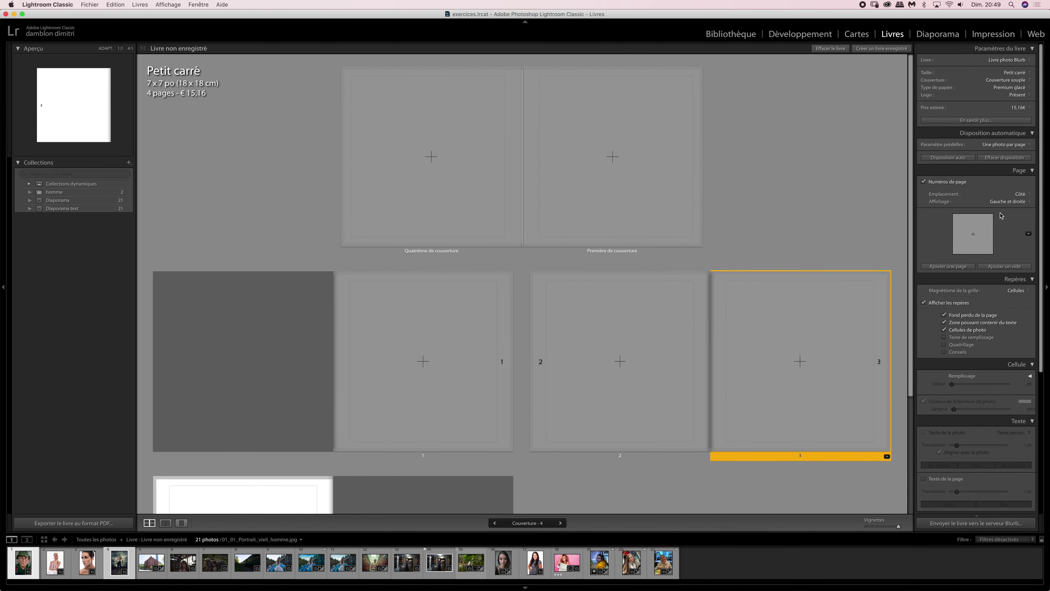
- Set the page number display to Uniquement à gauche after checking the numbers on the added pages
click(1001, 202)
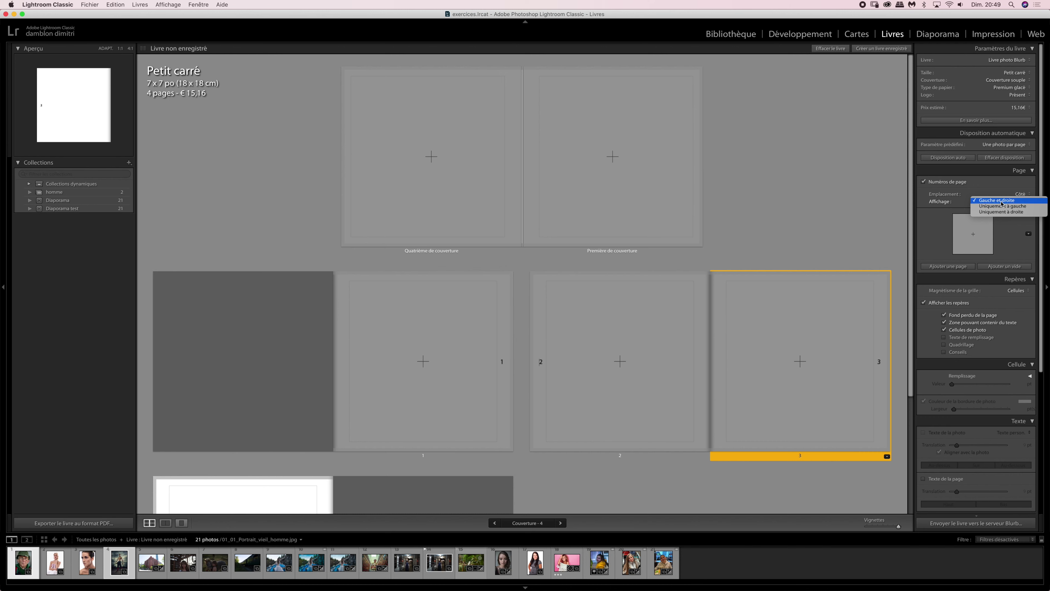
click(813, 386)
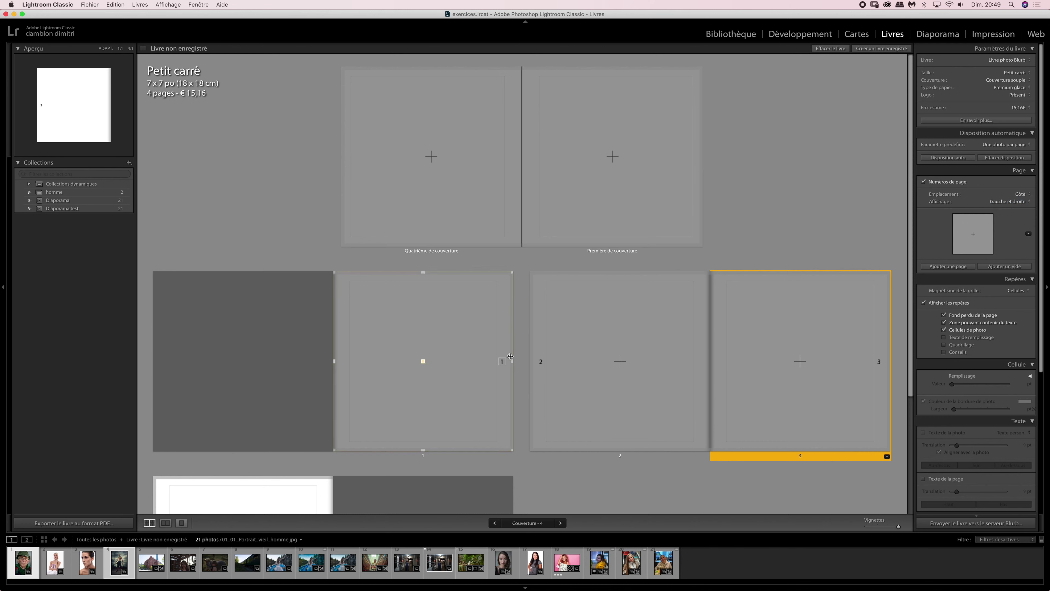
click(1001, 201)
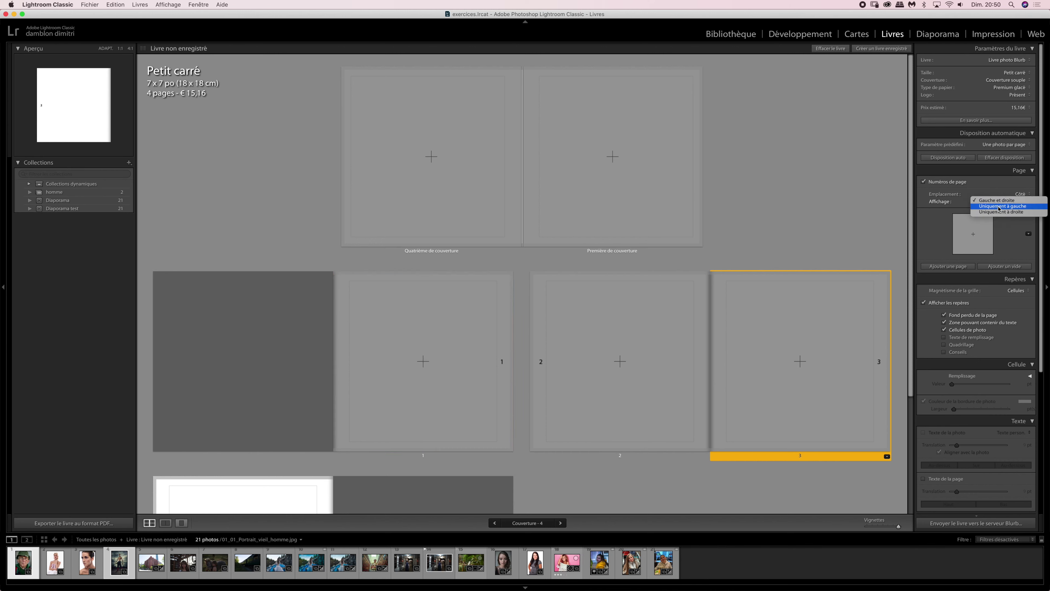
click(999, 206)
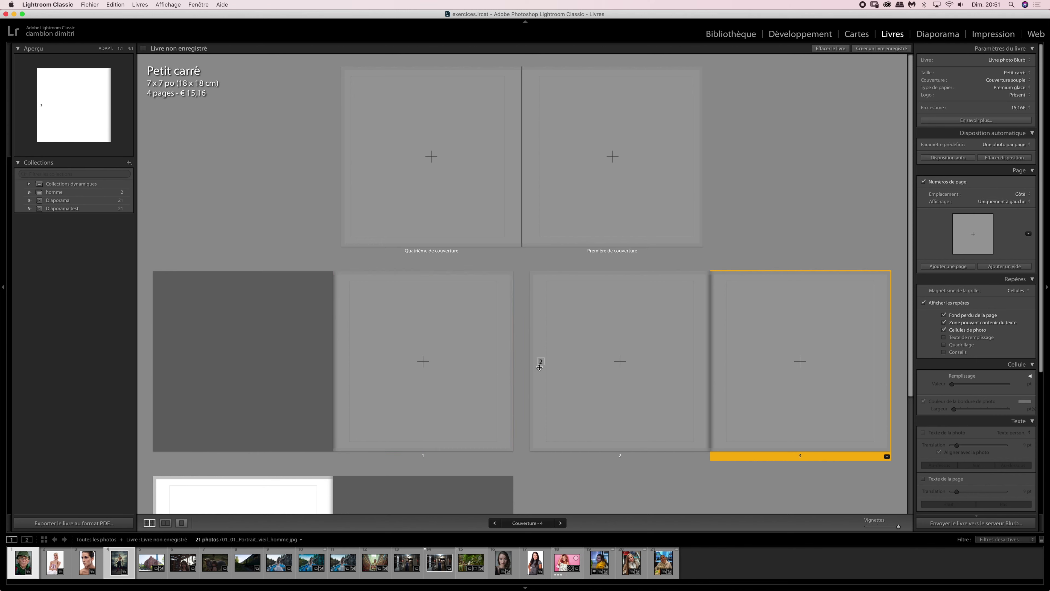
- Try the page number display on Uniquement à droite and set it back to Gauche et droite
click(994, 203)
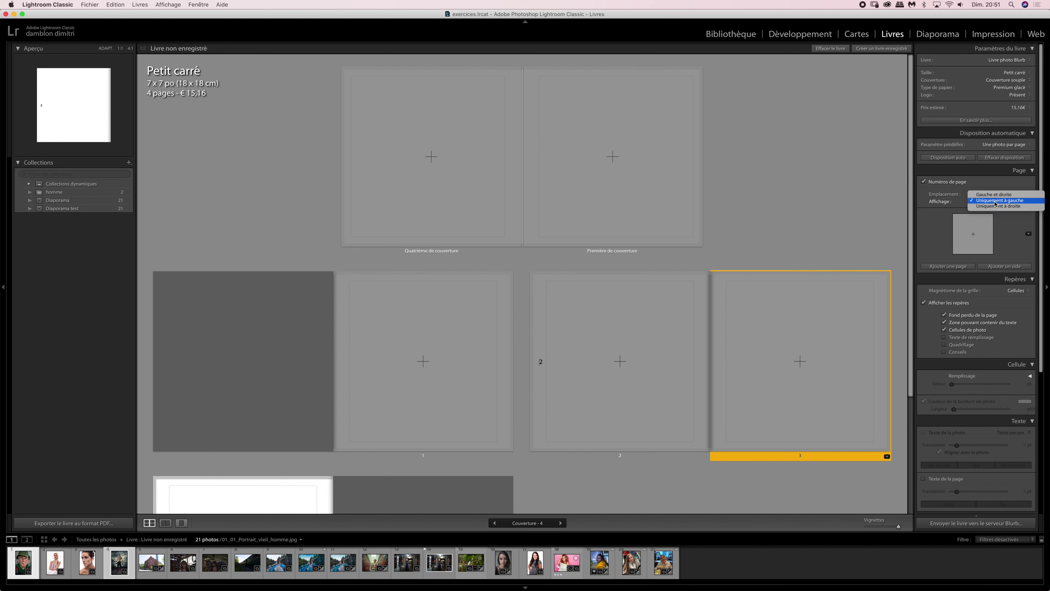
click(966, 206)
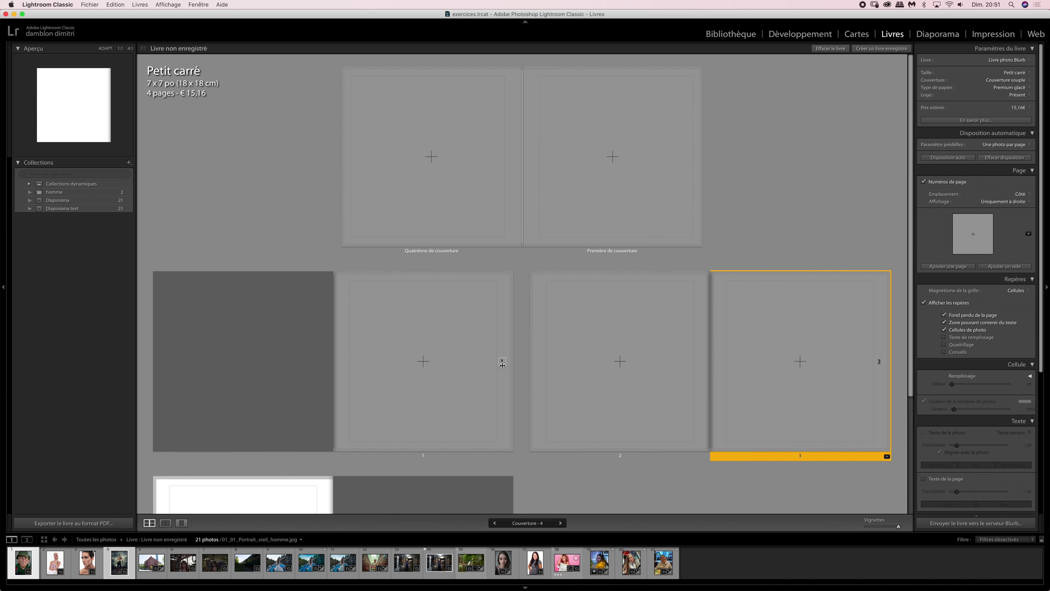
click(1000, 202)
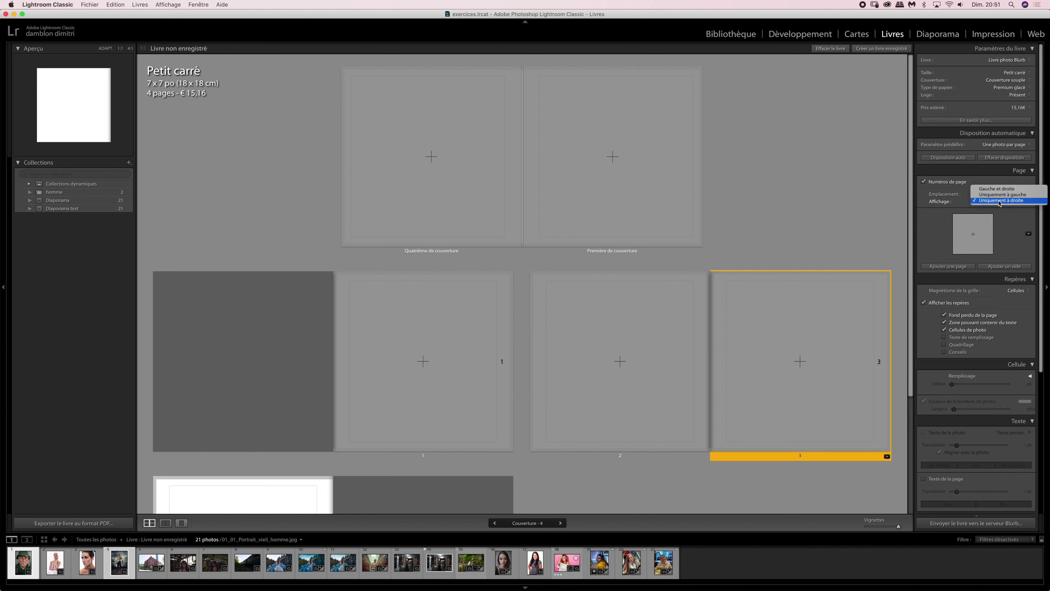
click(1000, 189)
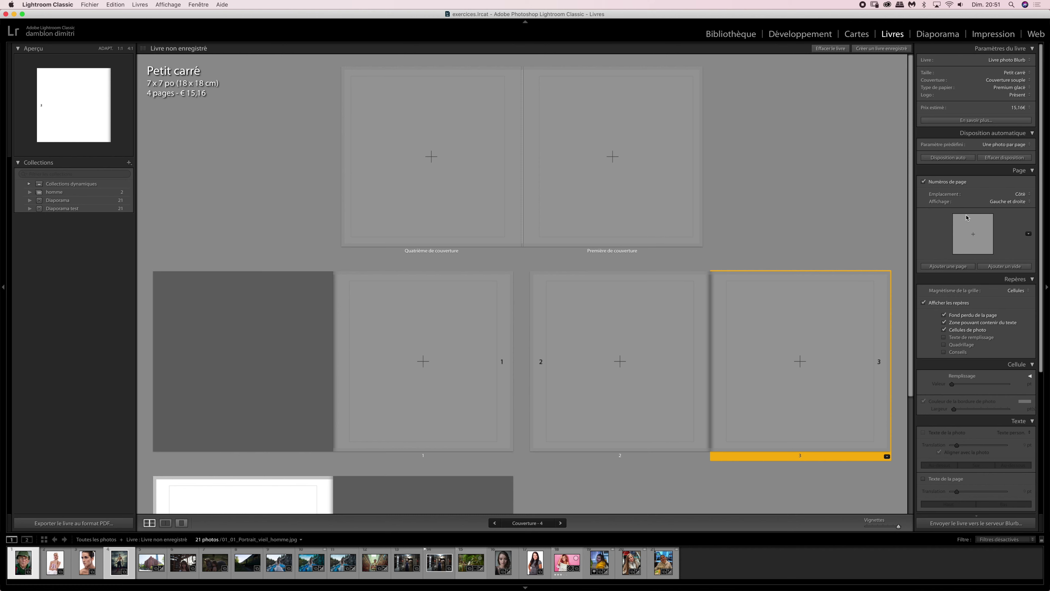
click(974, 237)
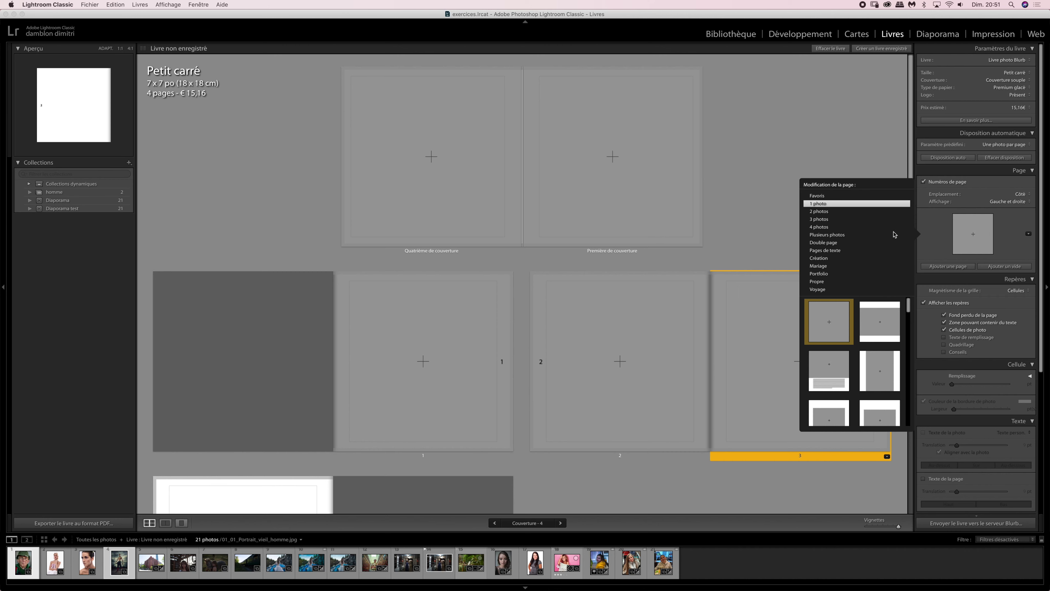
click(964, 251)
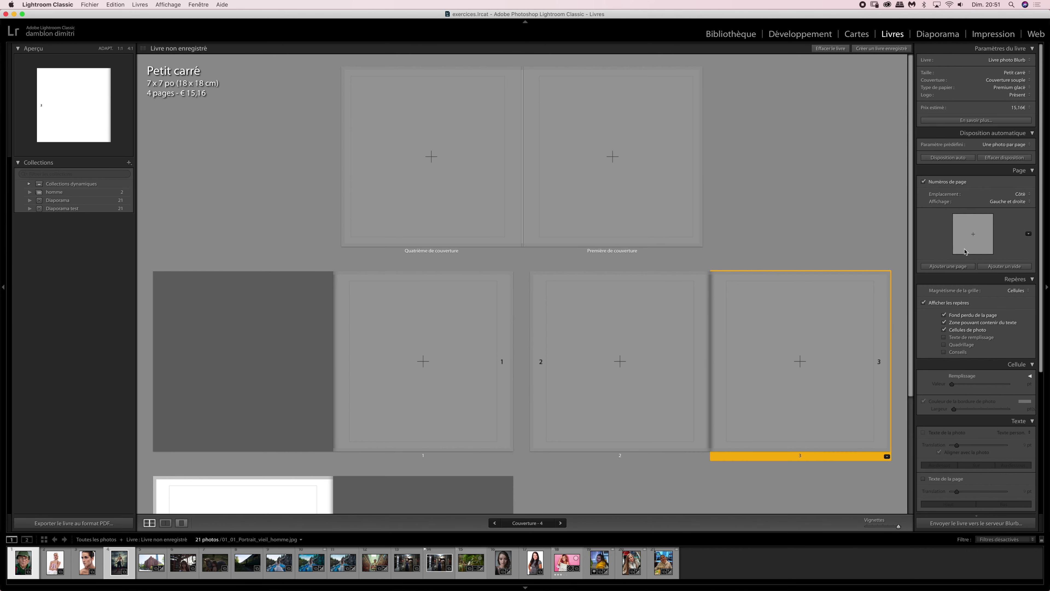
click(1028, 234)
click(947, 238)
click(946, 239)
click(1004, 235)
click(945, 233)
click(1013, 231)
click(945, 233)
click(1004, 228)
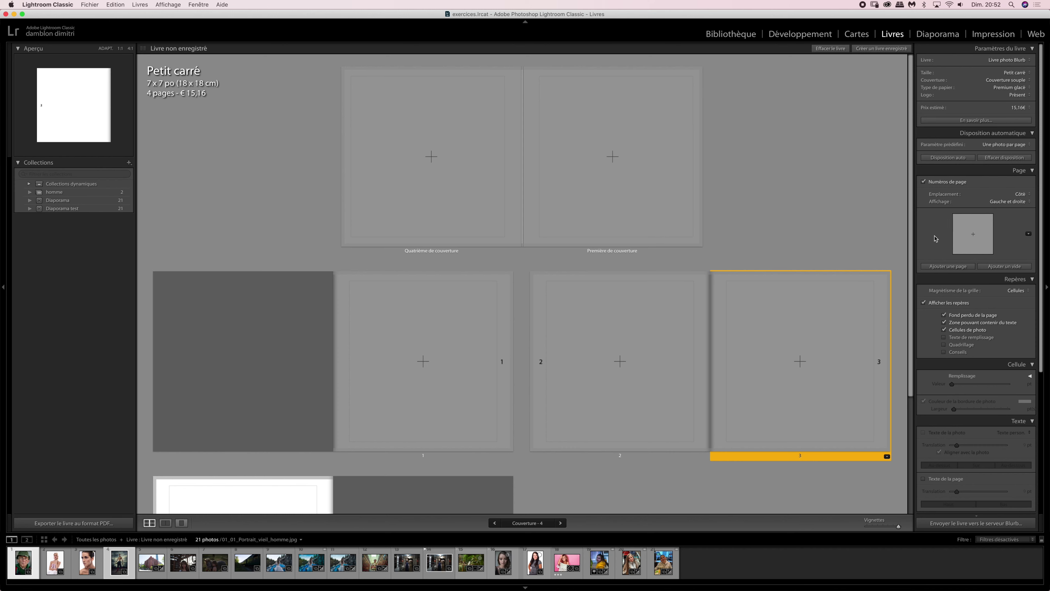
- Examine the page layout categories for page 3 from 1 photo to Plusieurs photos, returning to browse the single-photo layouts
click(1029, 234)
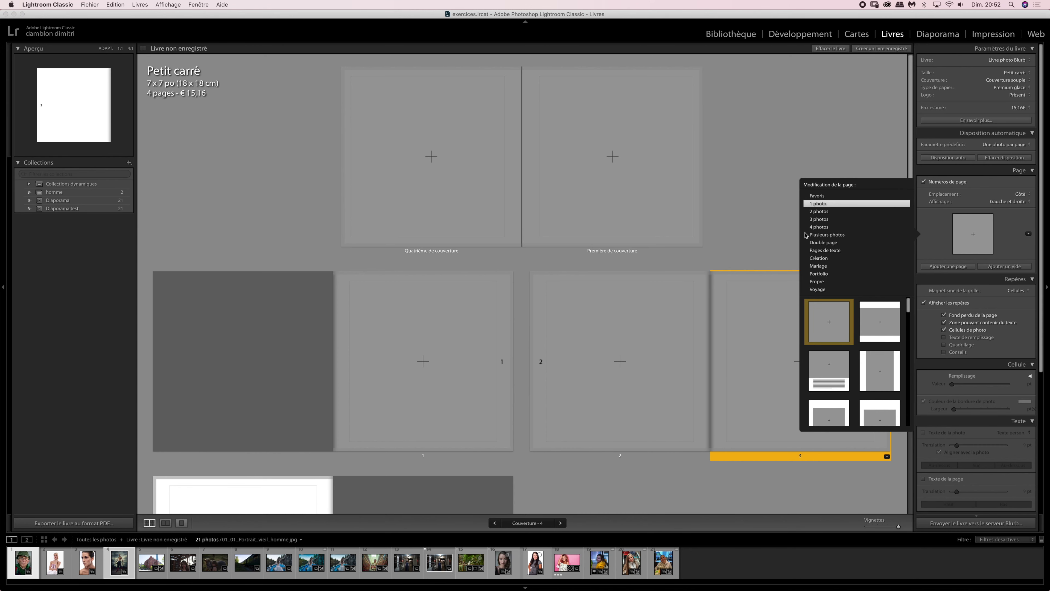
click(823, 213)
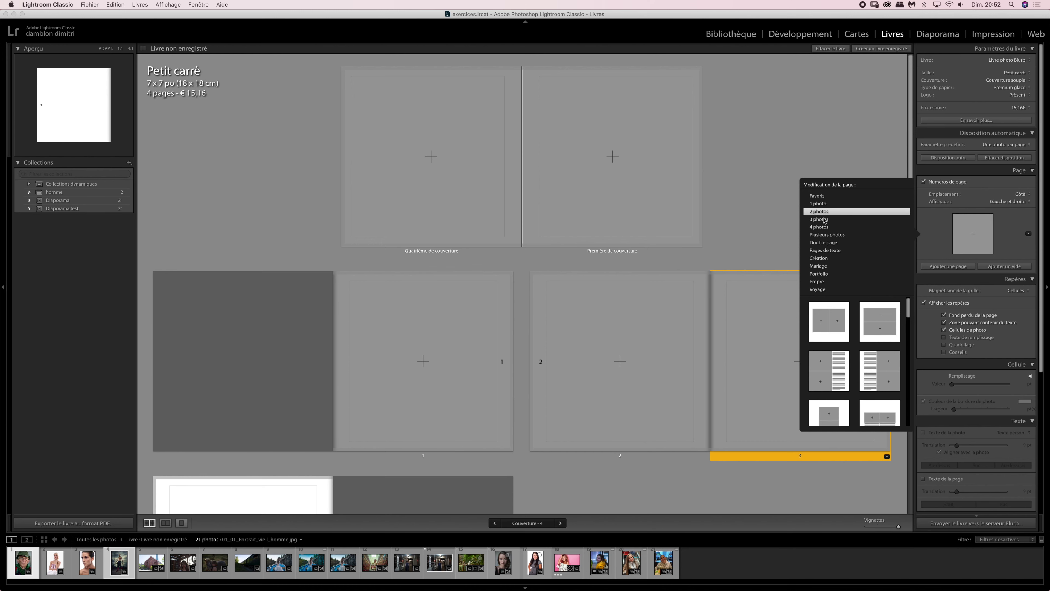
click(824, 218)
click(826, 227)
click(828, 235)
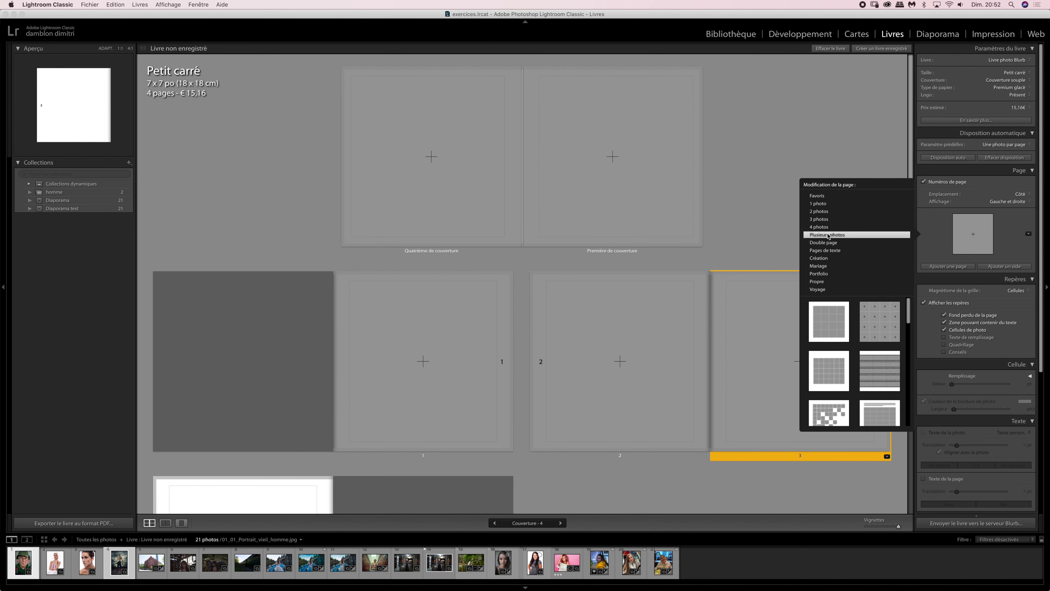
click(827, 204)
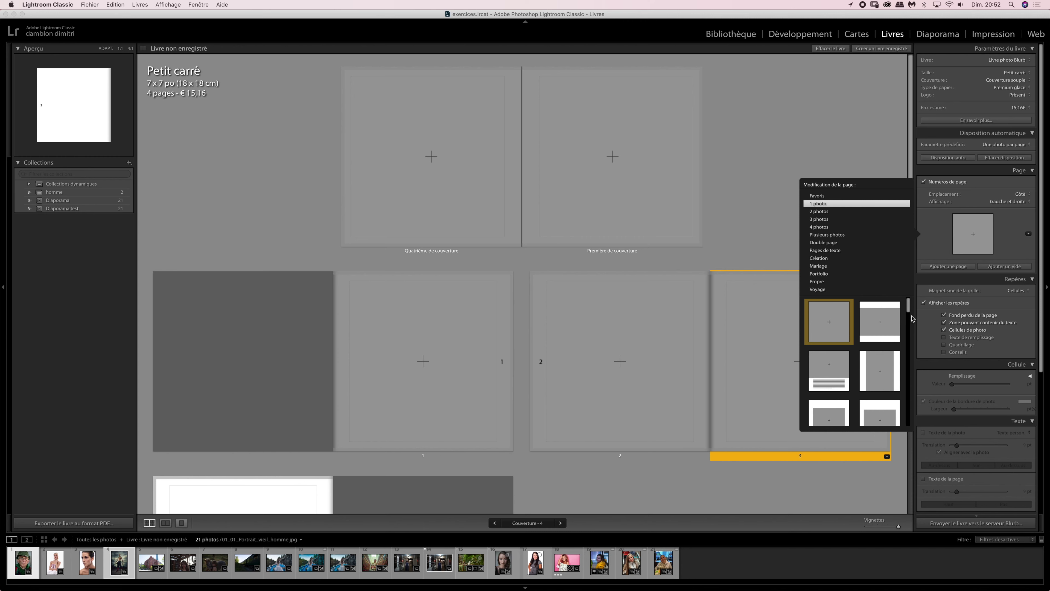
drag(908, 311, 908, 305)
scroll(909, 310, down, 2)
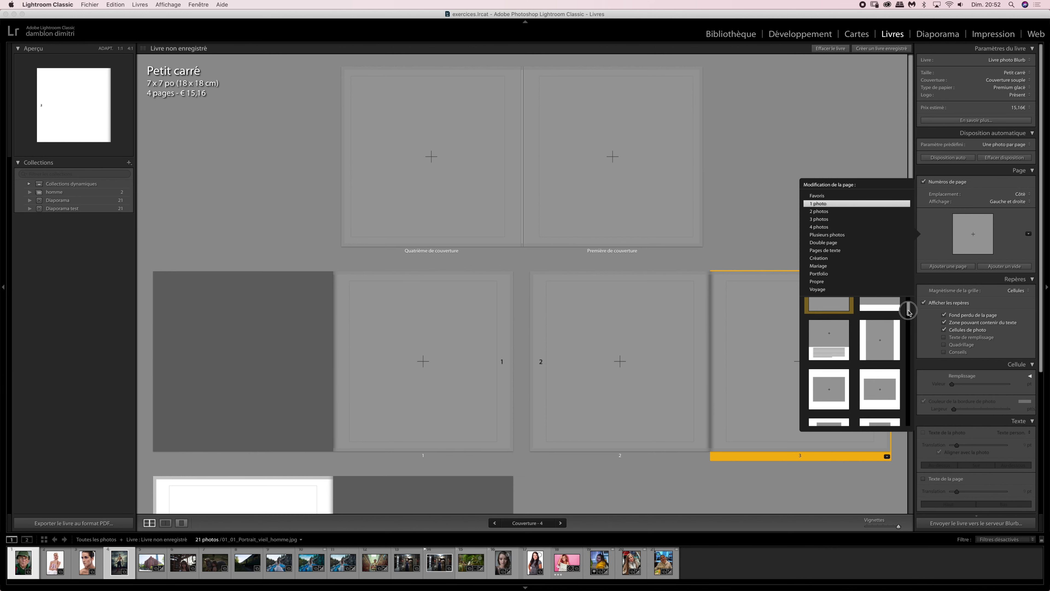
click(909, 309)
- Browse the available page layouts in the 2 photos, 3 photos and 4 photos categories
click(819, 211)
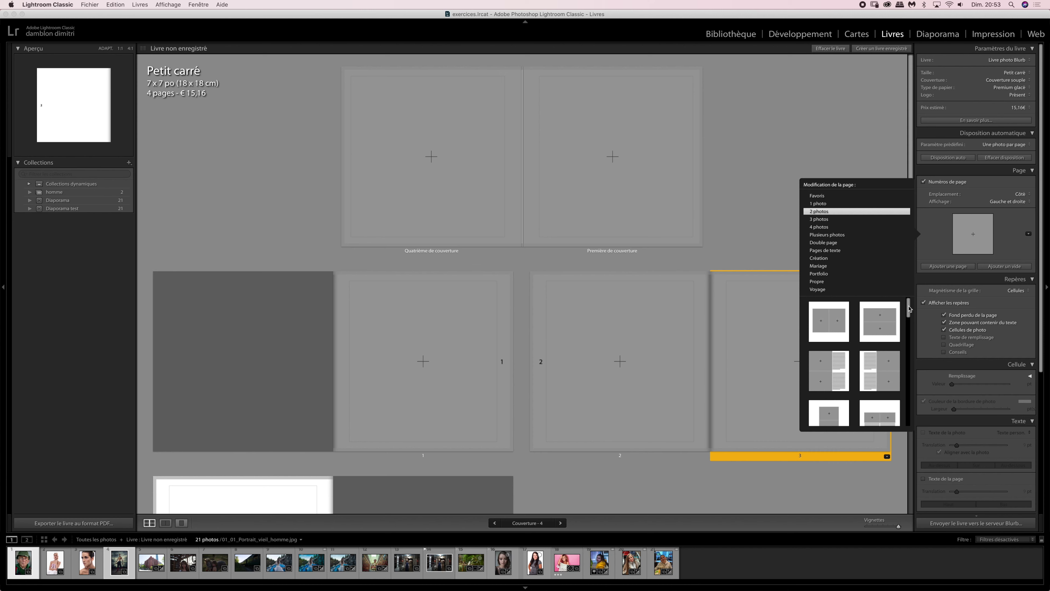
scroll(878, 329, down, 2)
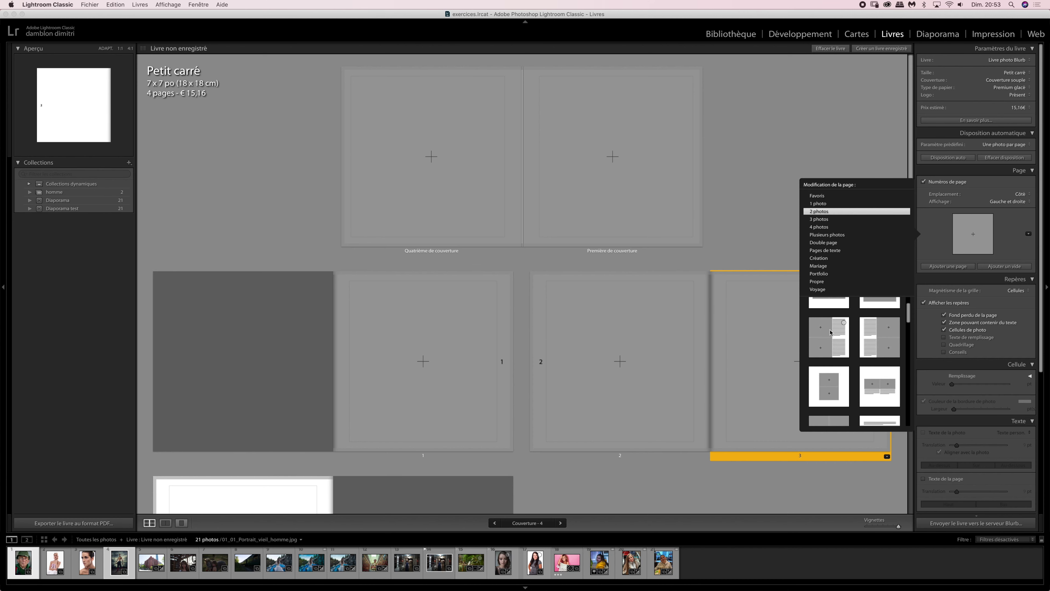
scroll(844, 351, down, 4)
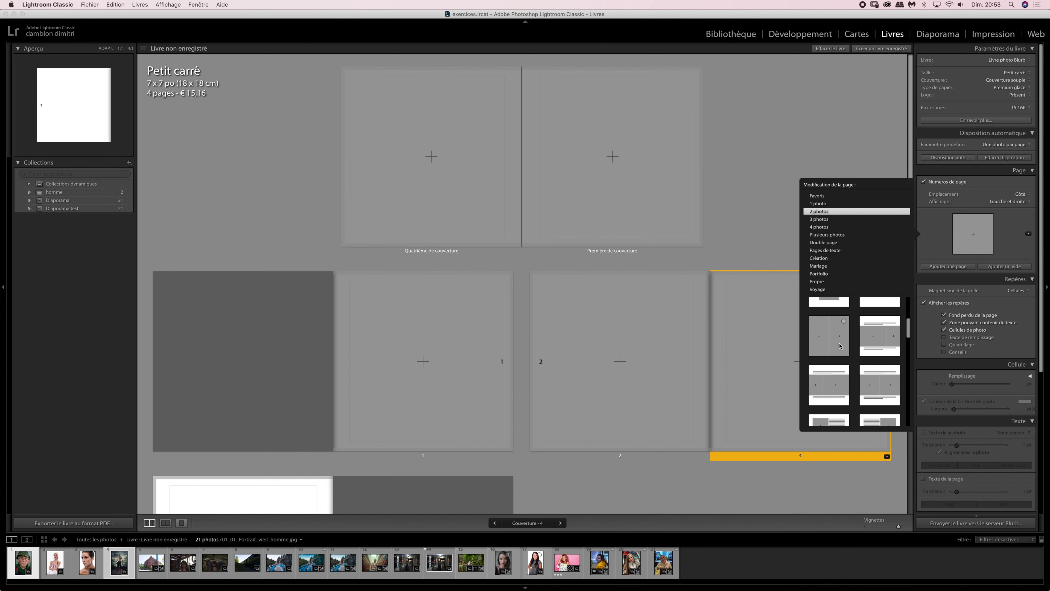
drag(909, 330, 908, 355)
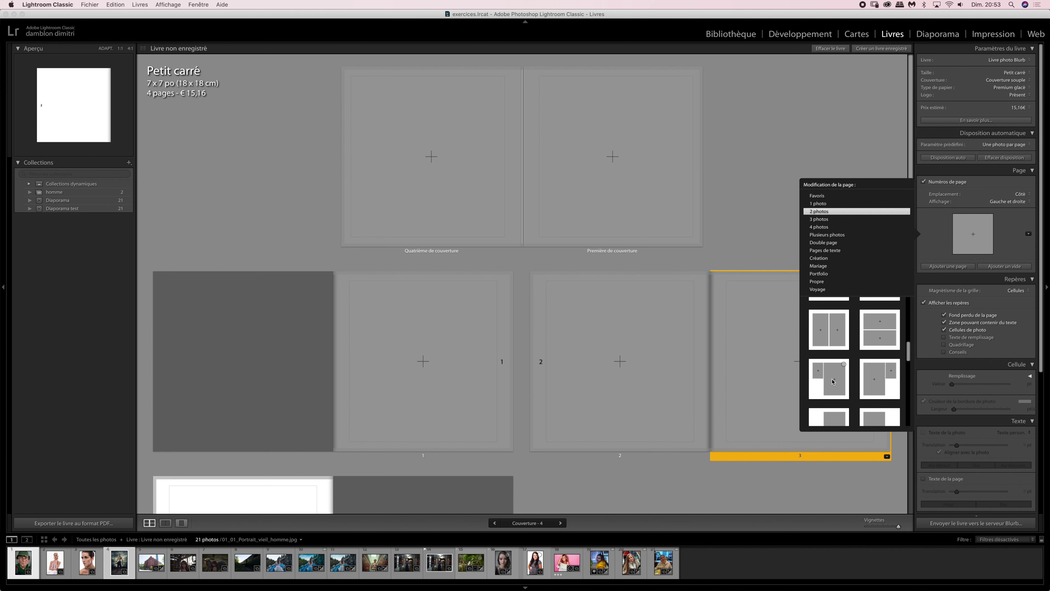
drag(908, 349, 909, 334)
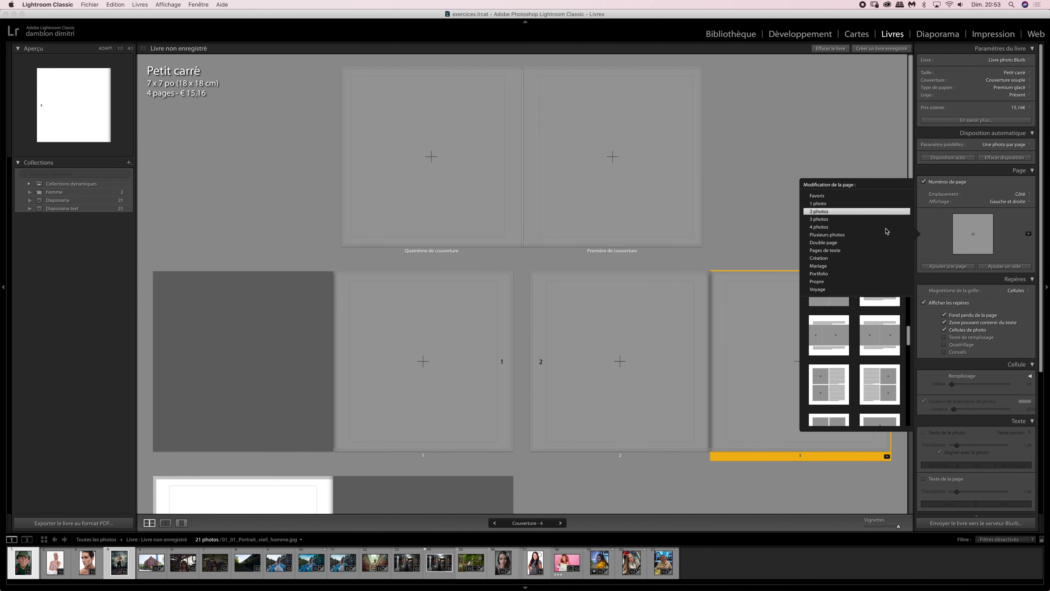
click(833, 219)
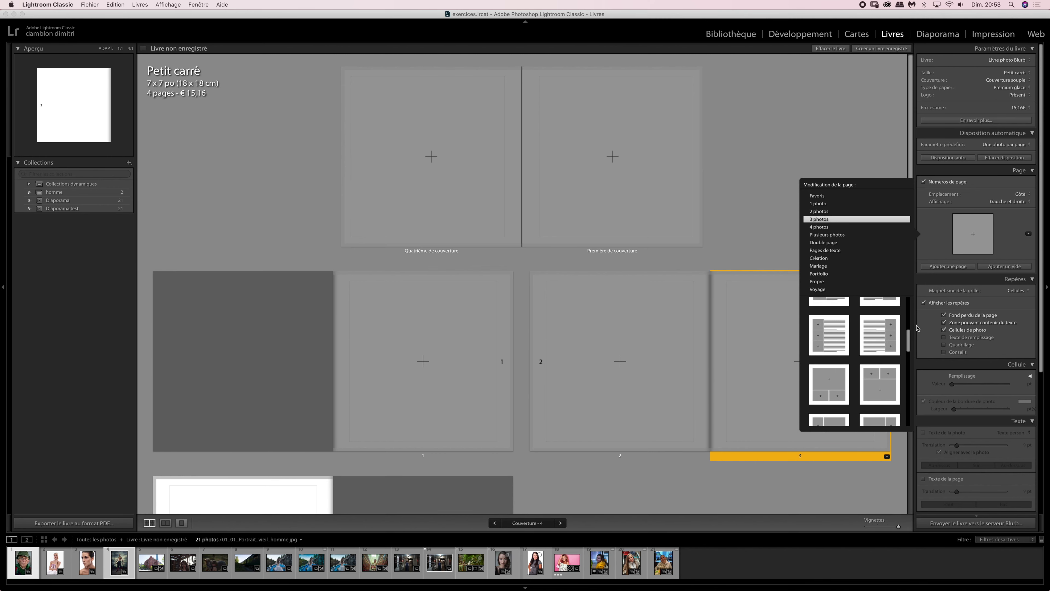
drag(908, 342, 910, 315)
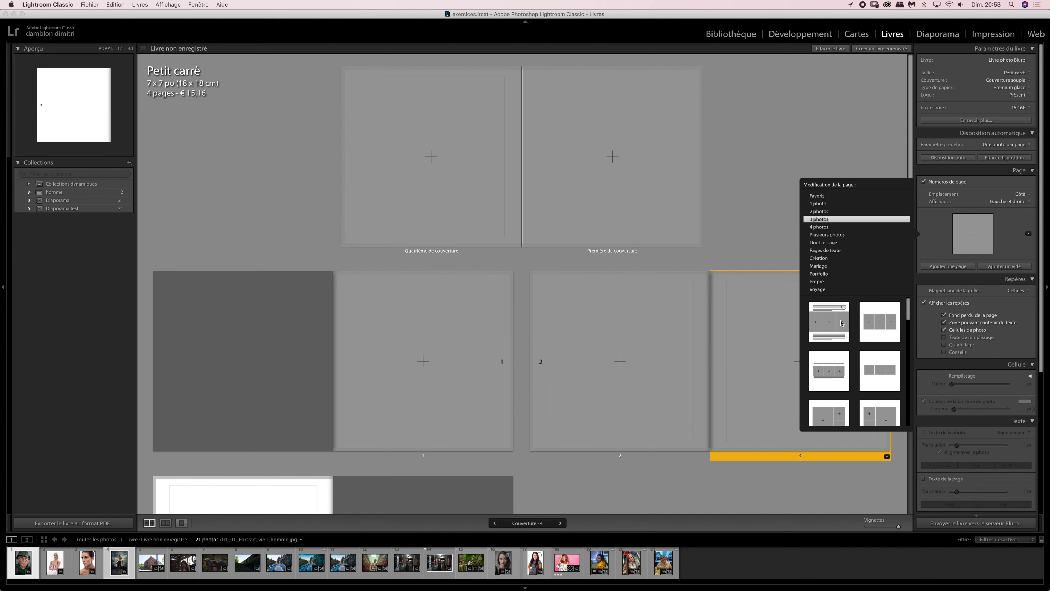
scroll(903, 322, down, 4)
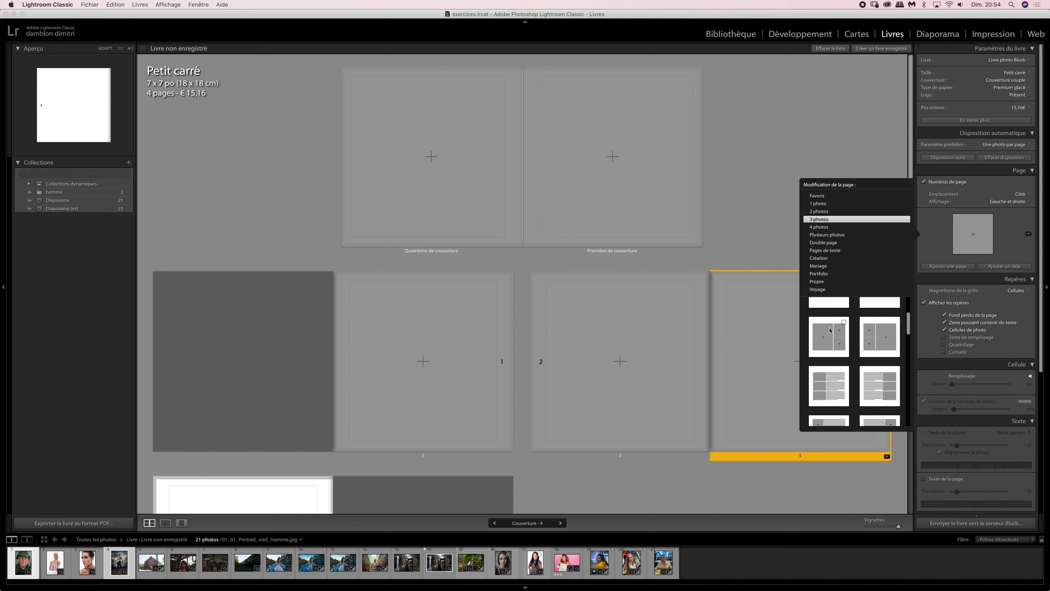
scroll(860, 253, down, 2)
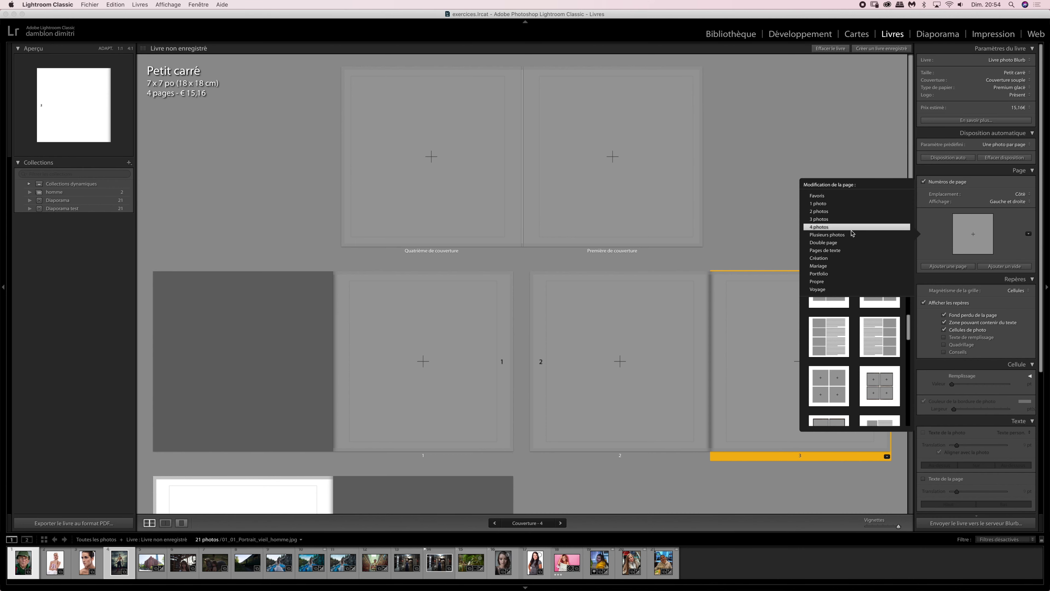
- Examine the page layouts offered under Plusieurs photos, Double page, Pages de texte and Création
click(844, 234)
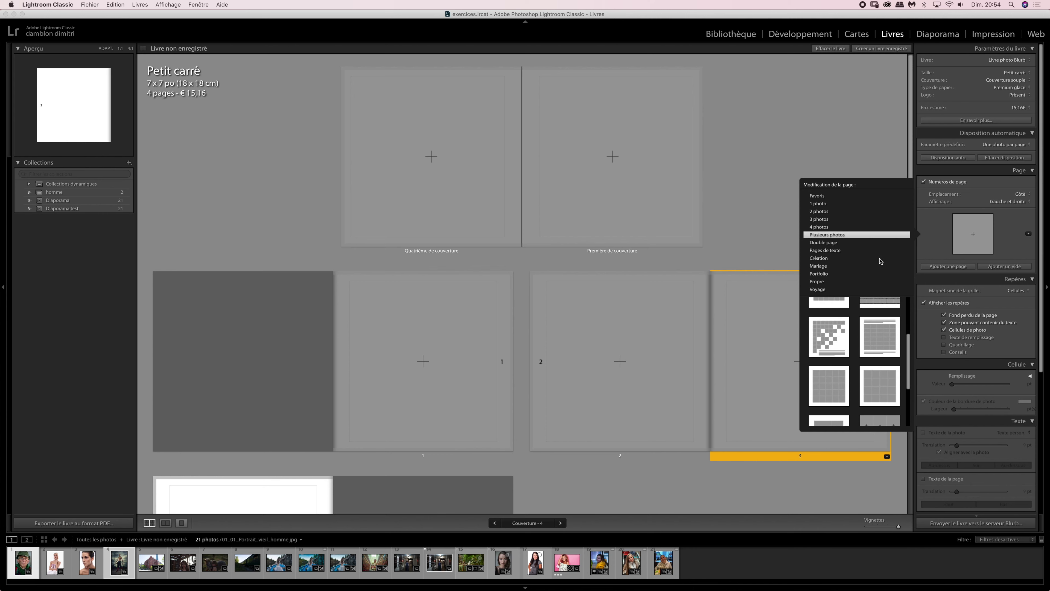
scroll(893, 343, up, 3)
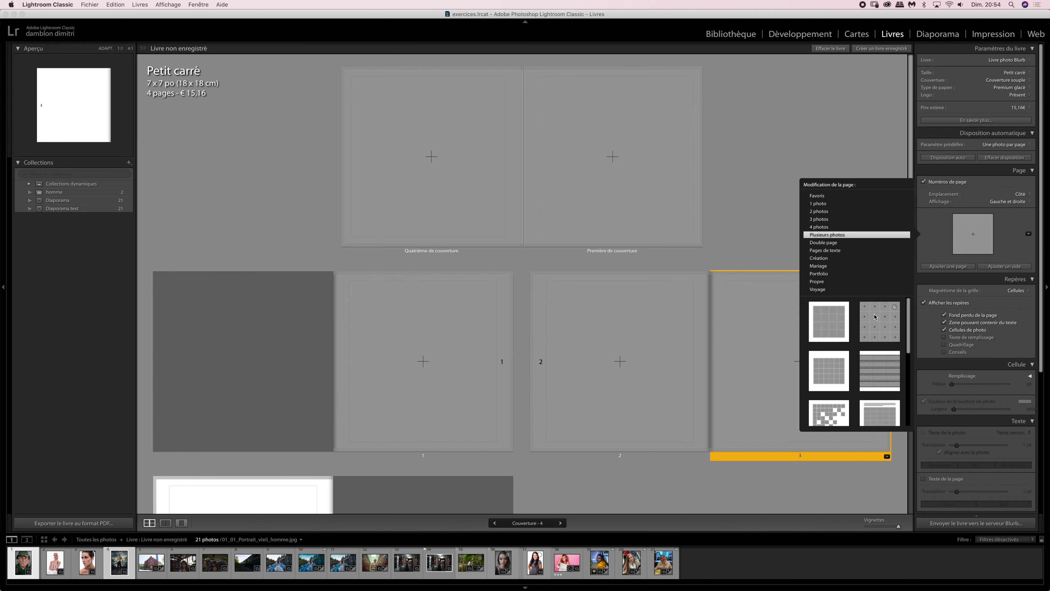
scroll(908, 343, down, 2)
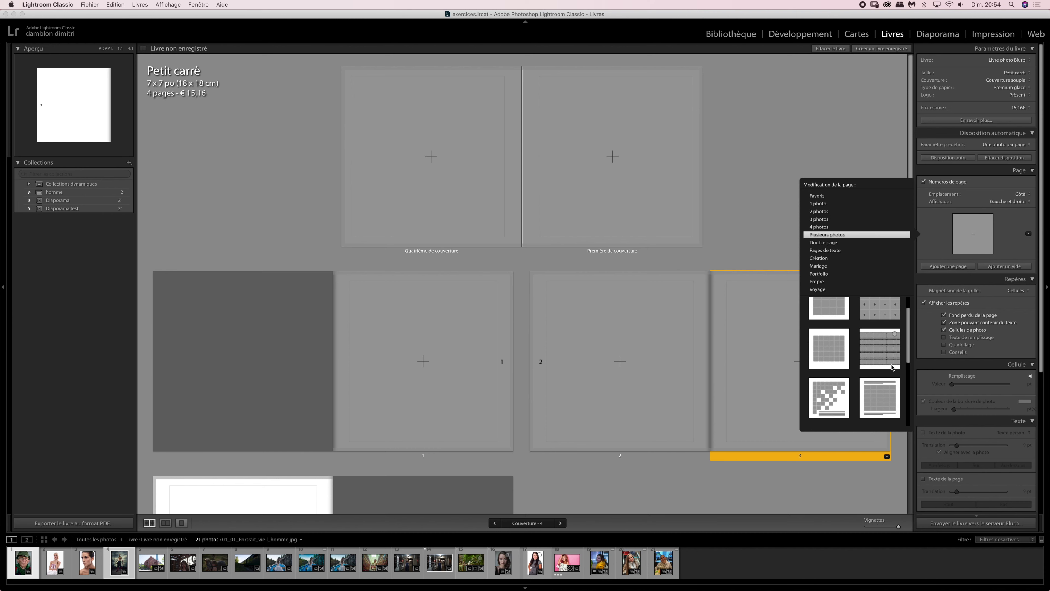
drag(908, 352, 904, 416)
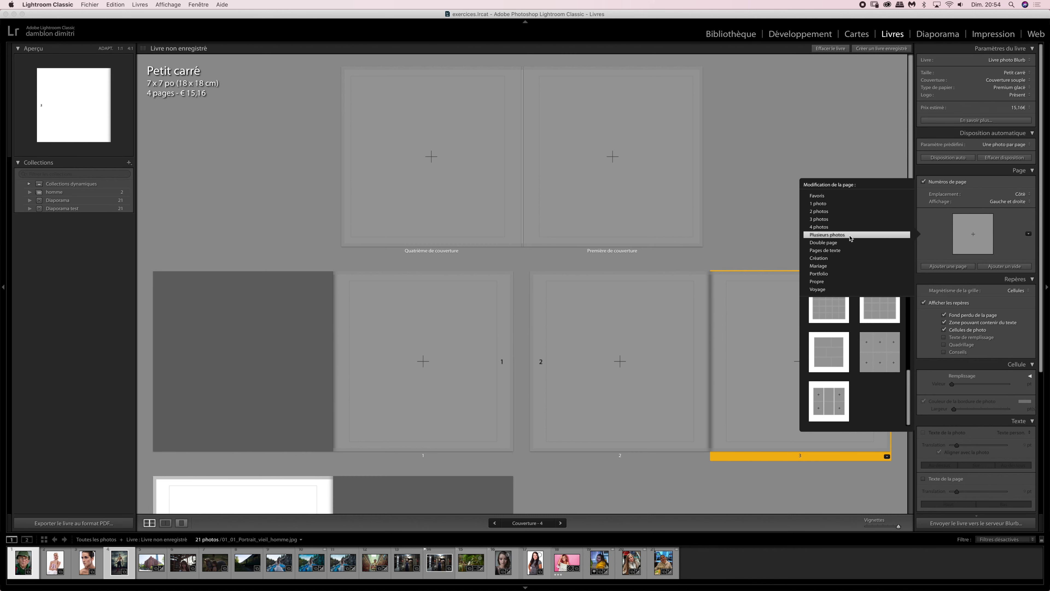
click(835, 242)
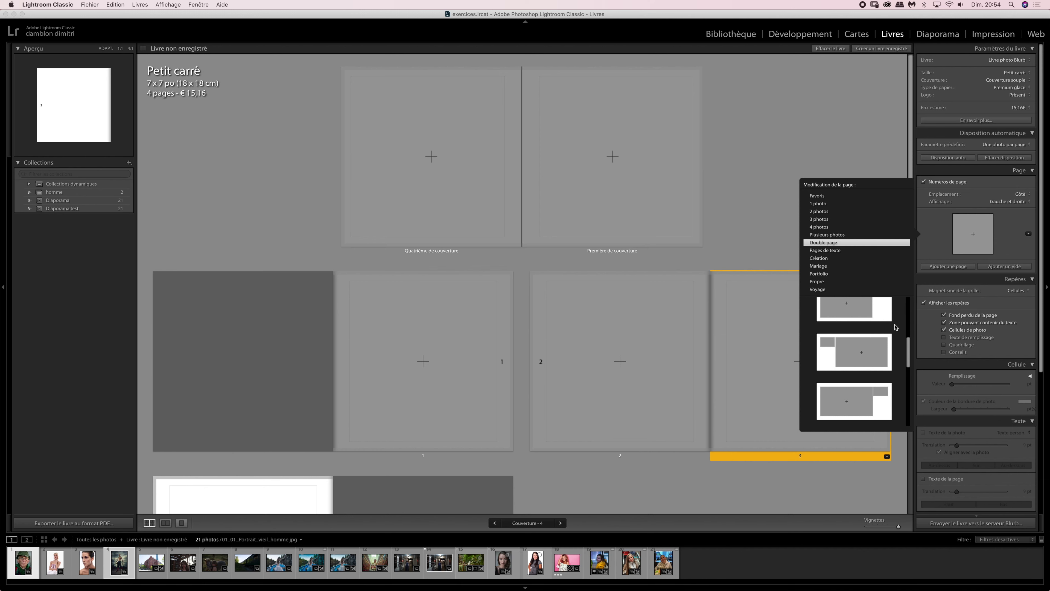
drag(910, 359, 906, 307)
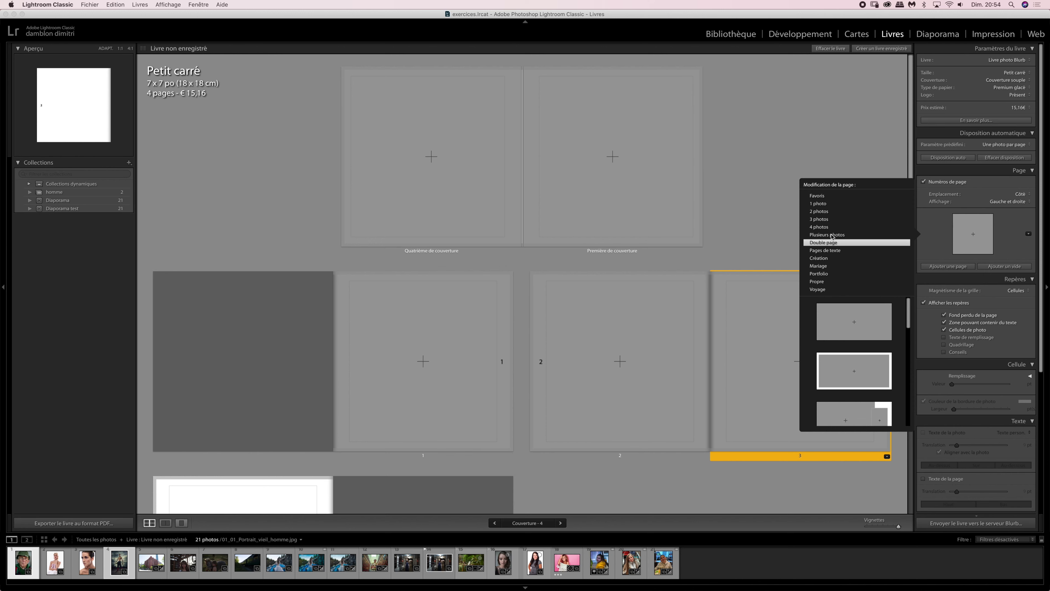
click(834, 251)
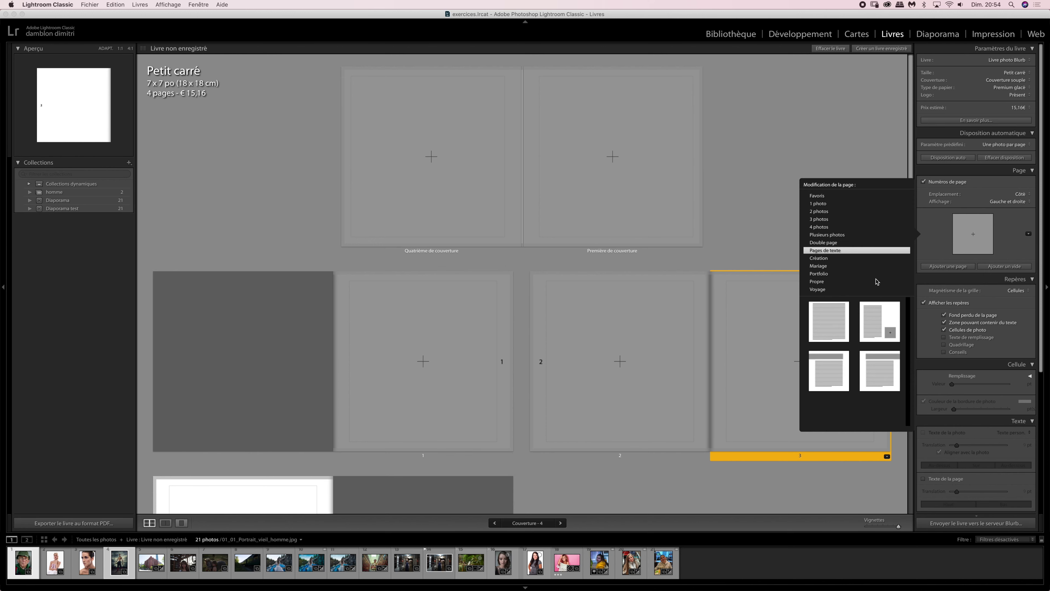
mouse_move(878, 336)
click(826, 258)
mouse_move(909, 315)
mouse_down()
mouse_move(905, 327)
mouse_move(908, 301)
mouse_up()
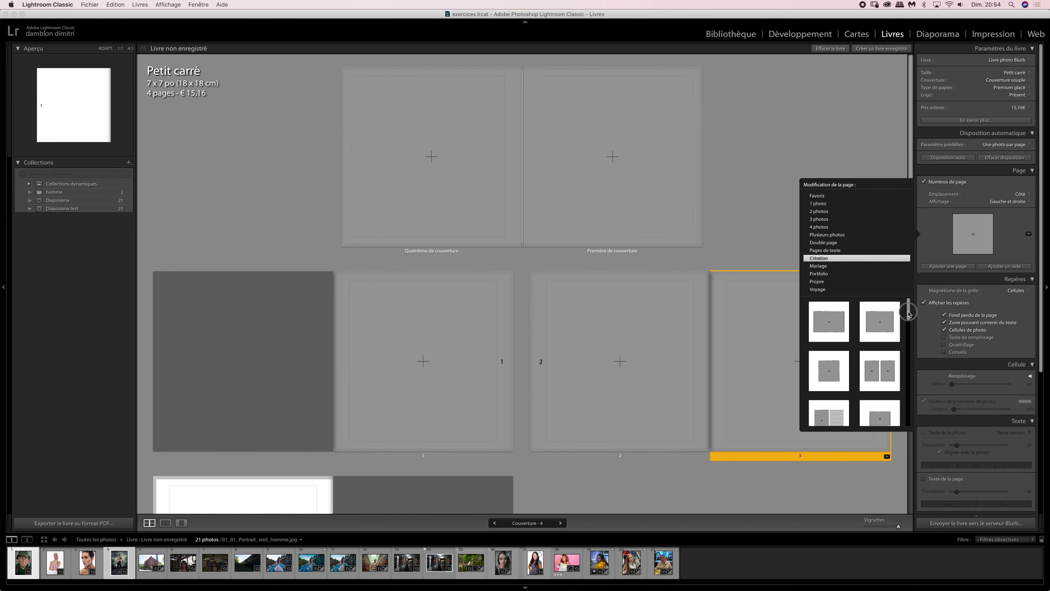
- Look through the themed page layouts in the Mariage, Portfolio, Propre and Voyage categories
click(827, 267)
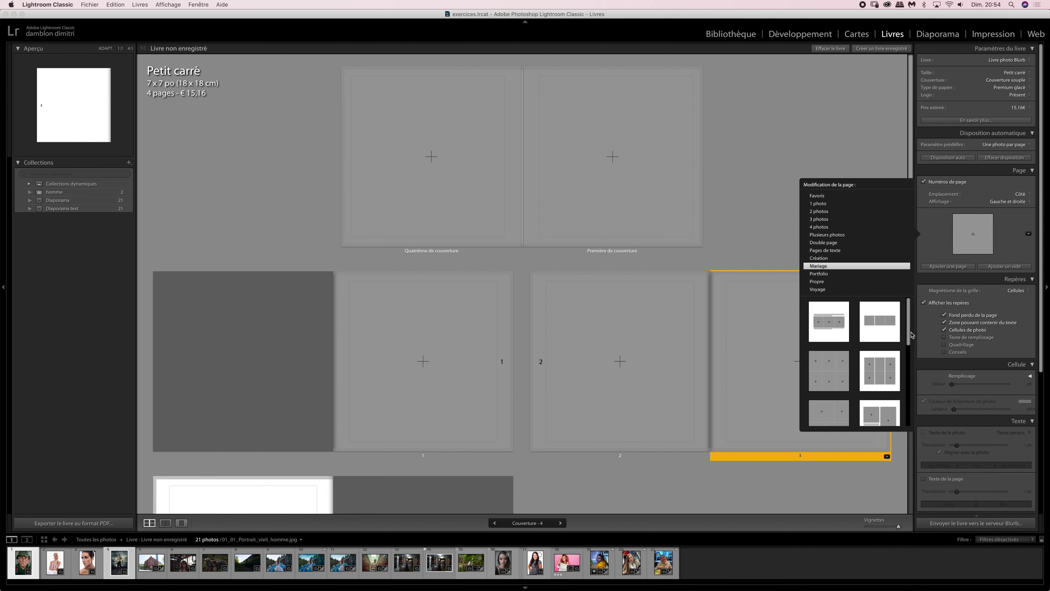
drag(912, 335, 907, 344)
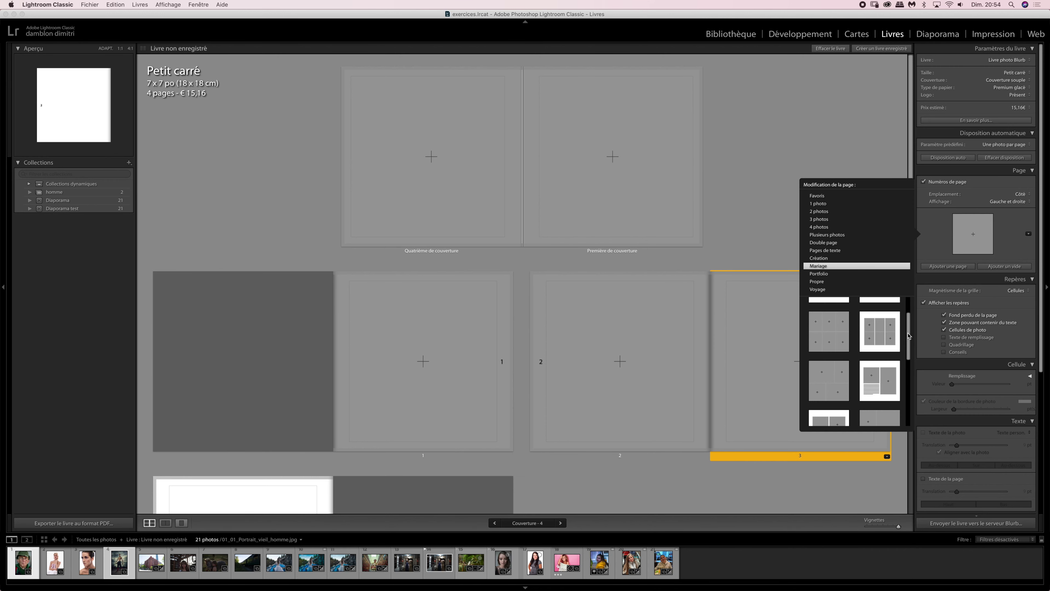
click(829, 274)
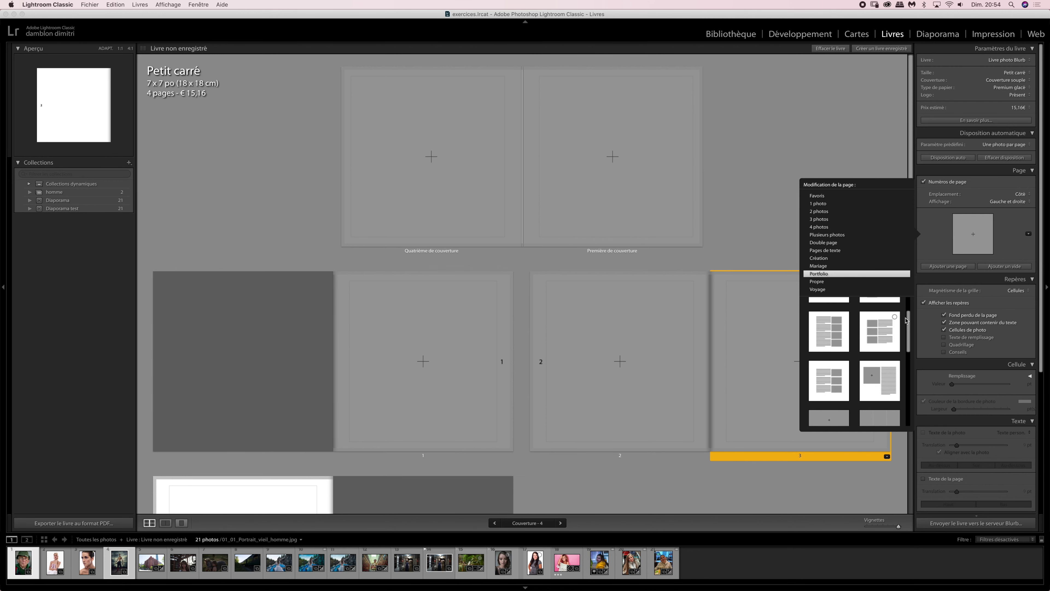
drag(909, 324, 908, 305)
scroll(906, 315, down, 6)
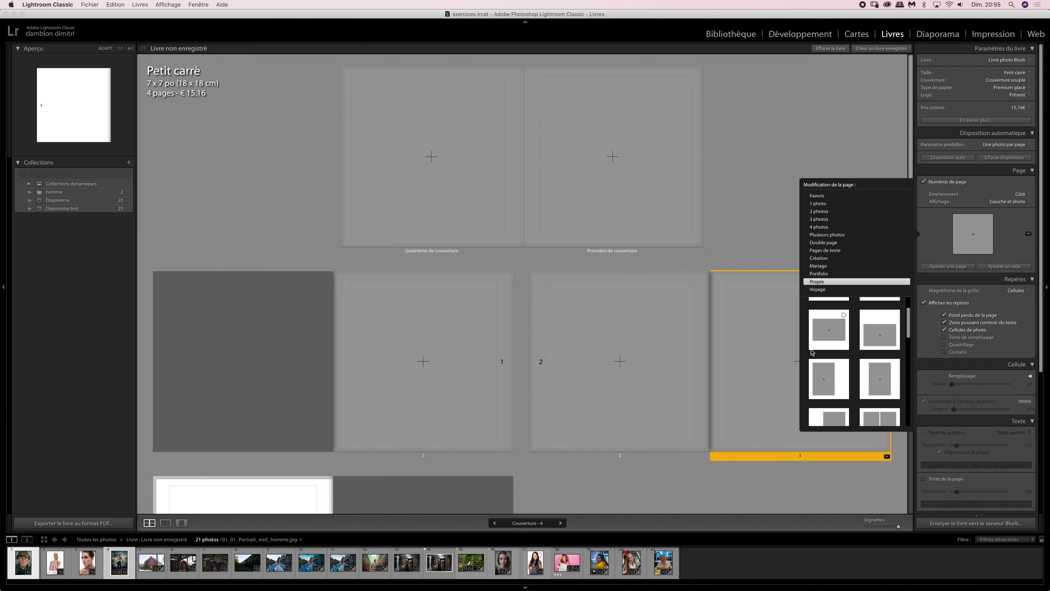
drag(908, 331, 908, 300)
click(824, 289)
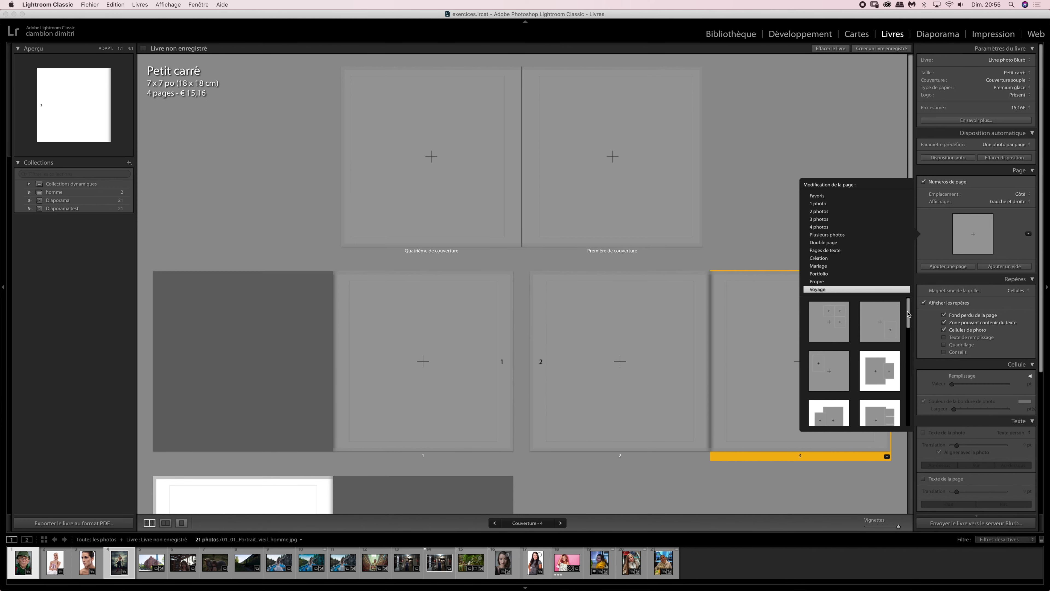
scroll(908, 315, down, 5)
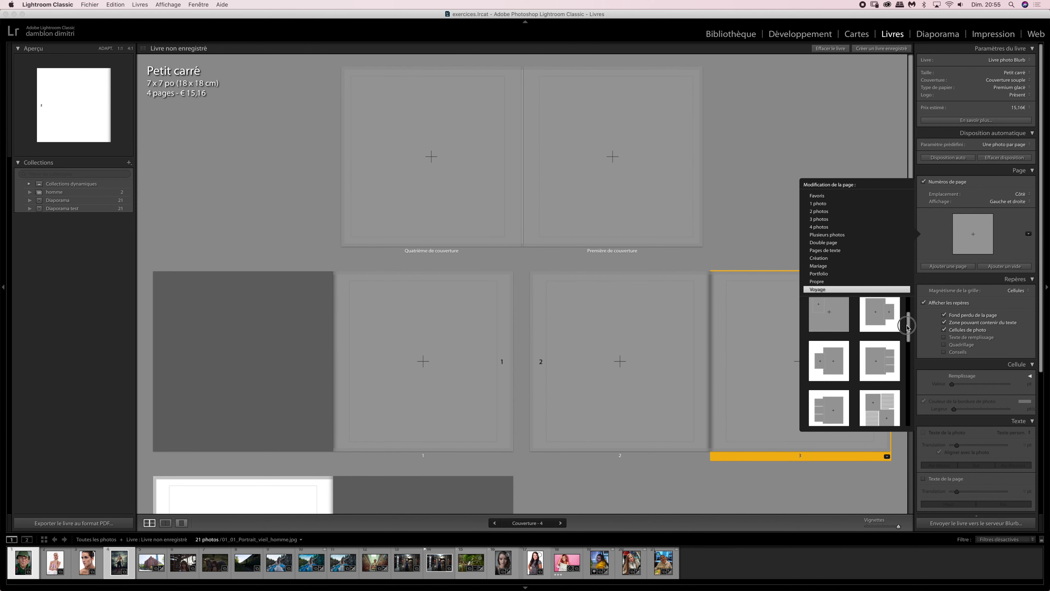
- Add the full-page three-column, filmstrip and three-row text layouts from the 3 photos category to the favourites, and display Favoris
scroll(908, 314, up, 5)
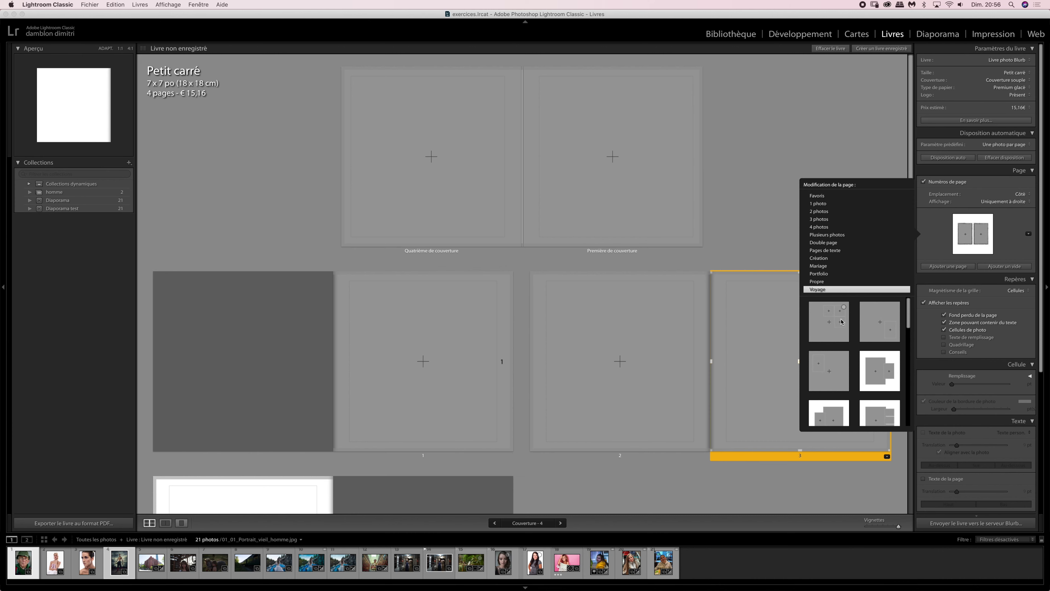
click(826, 212)
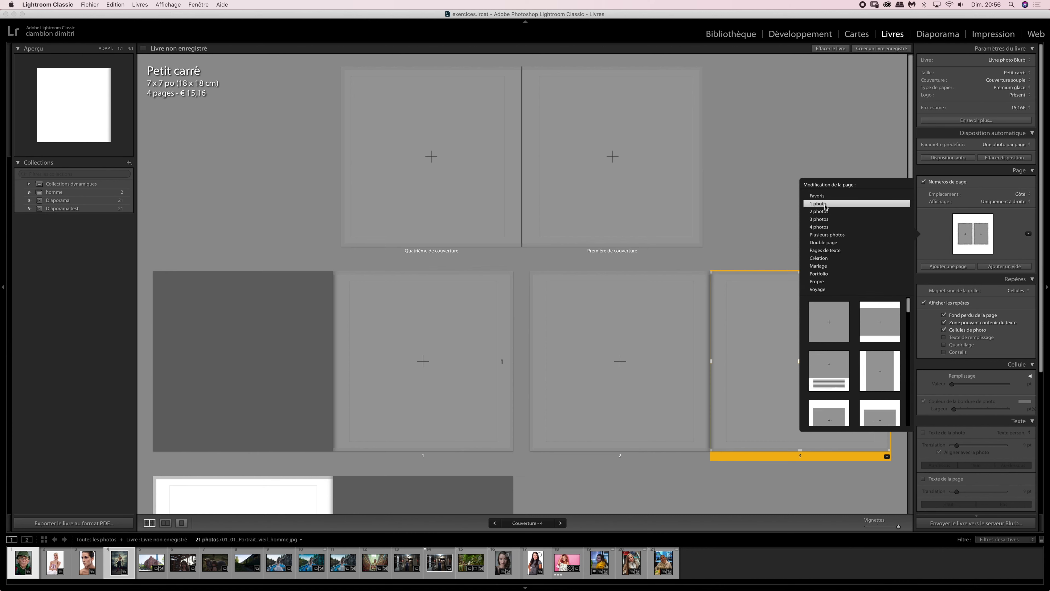
click(826, 220)
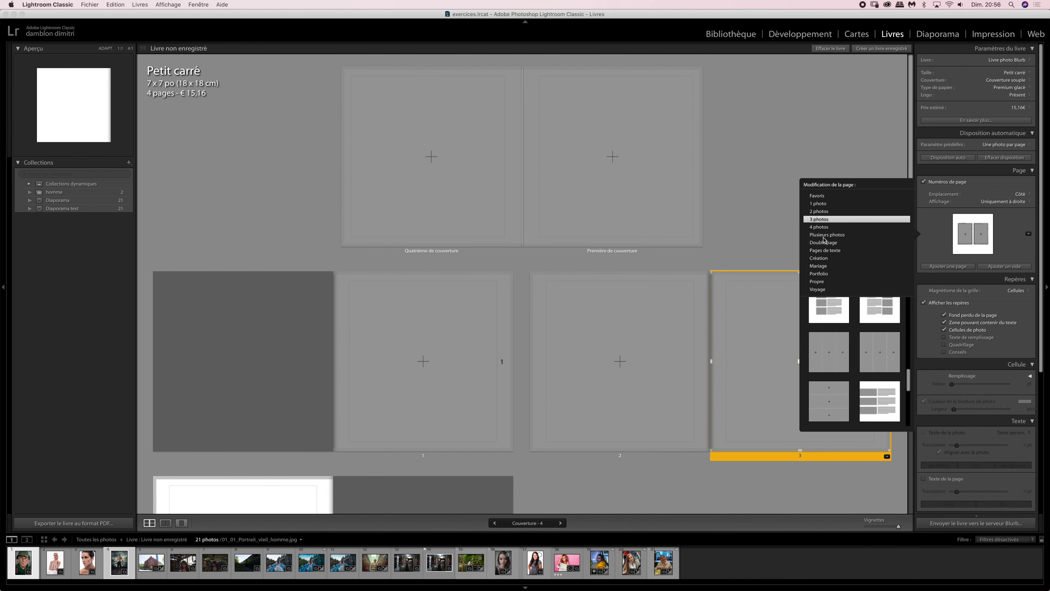
click(844, 337)
drag(911, 382, 913, 371)
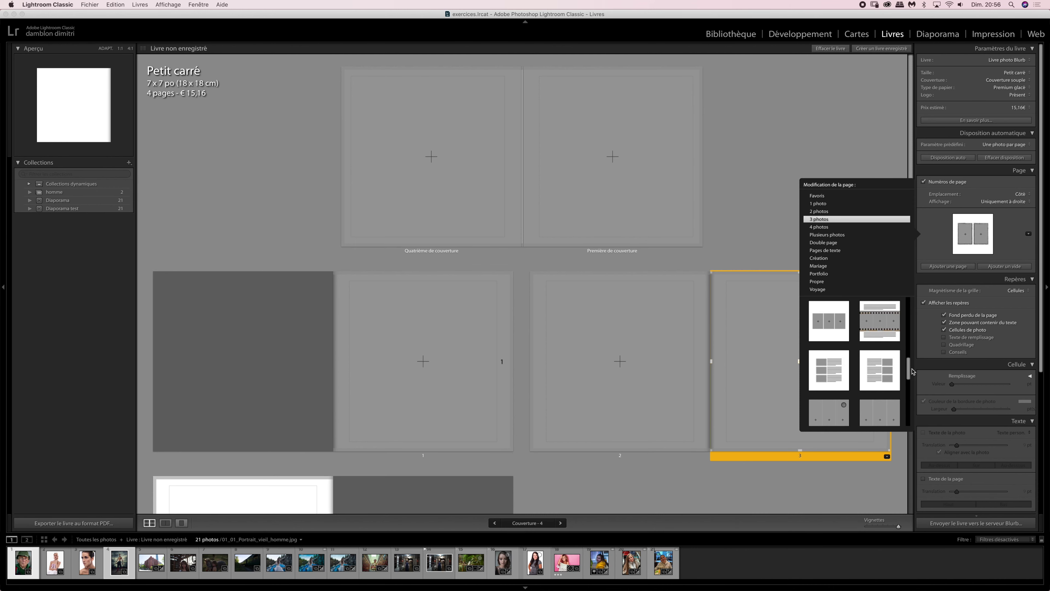
click(844, 355)
click(817, 196)
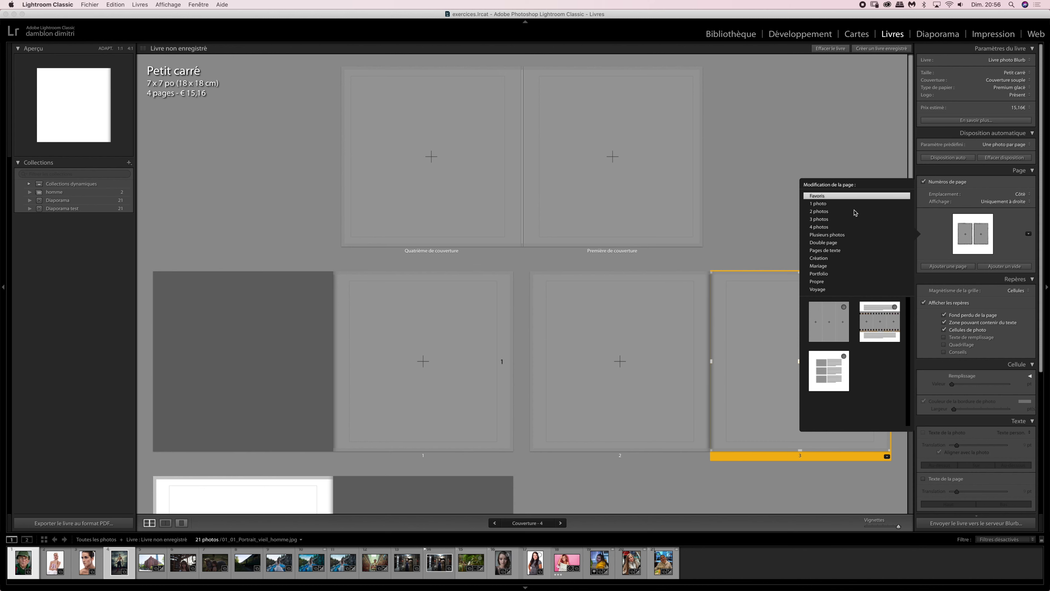
- Add the six-photo grid layout from Mariage to the favourites, and remove the three-column layout from Favoris
click(819, 265)
mouse_move(845, 358)
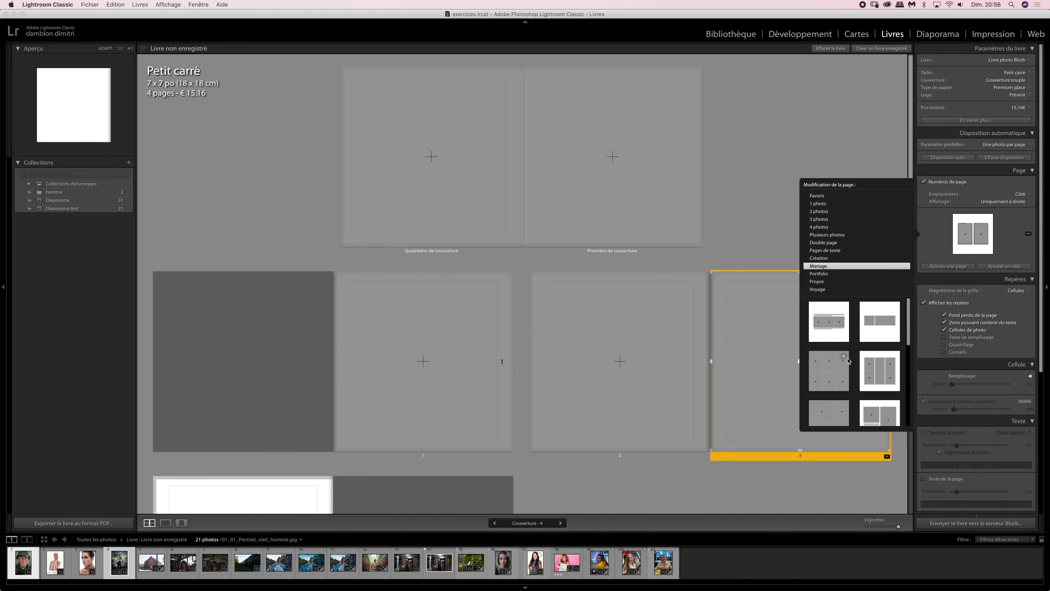
click(844, 357)
click(825, 195)
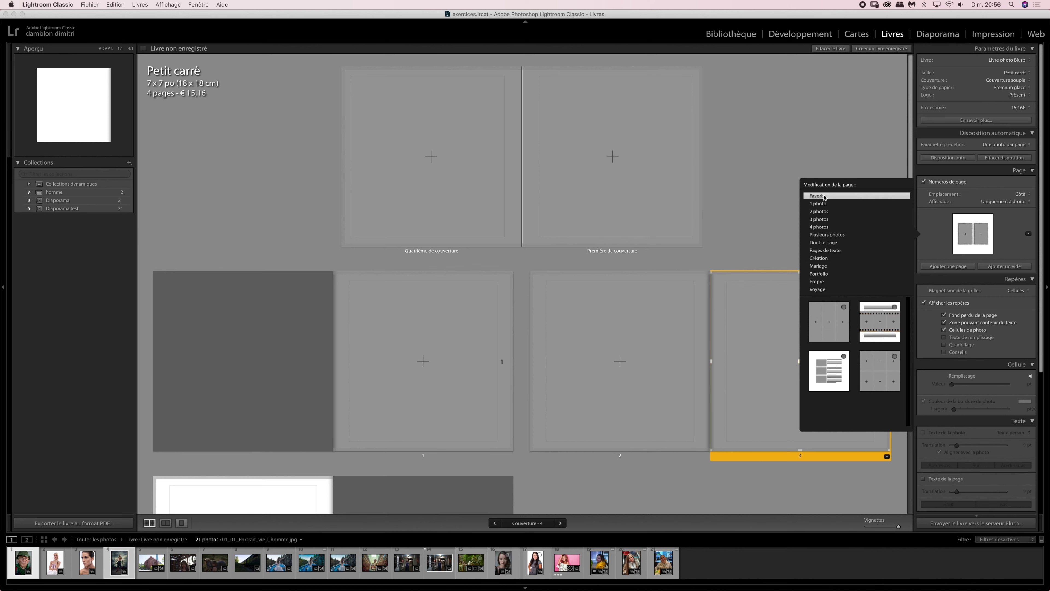
click(845, 308)
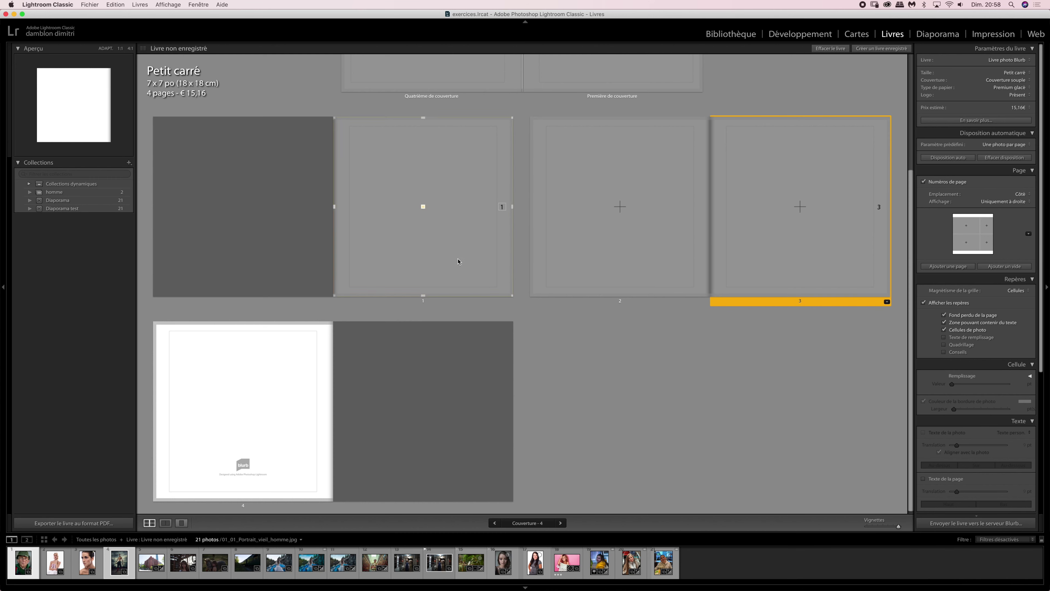
- Apply the 3 photos layout with three portrait cells side by side to page 3
click(573, 220)
click(459, 226)
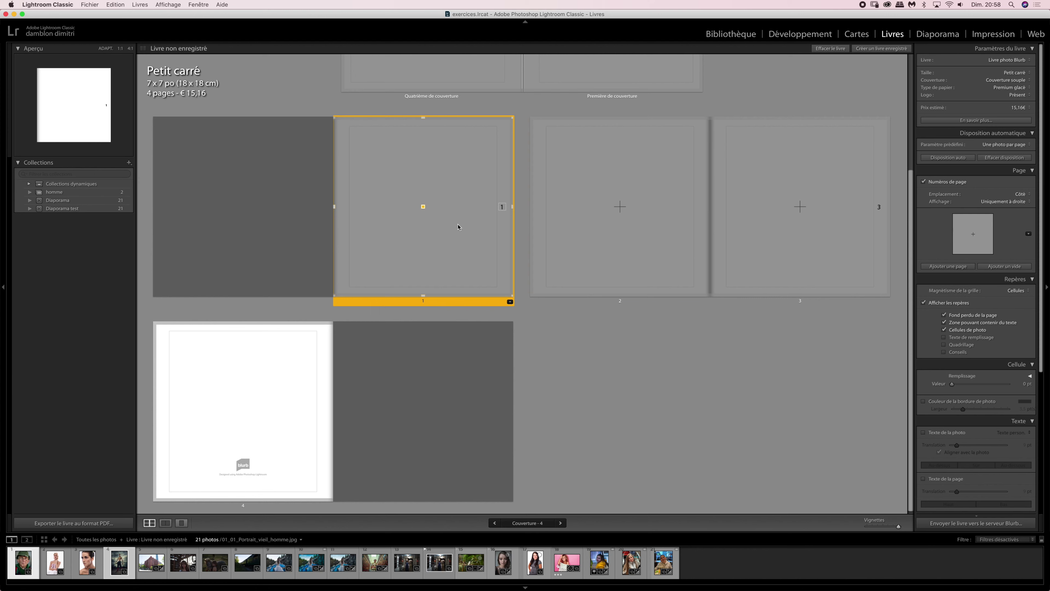
click(605, 209)
click(766, 197)
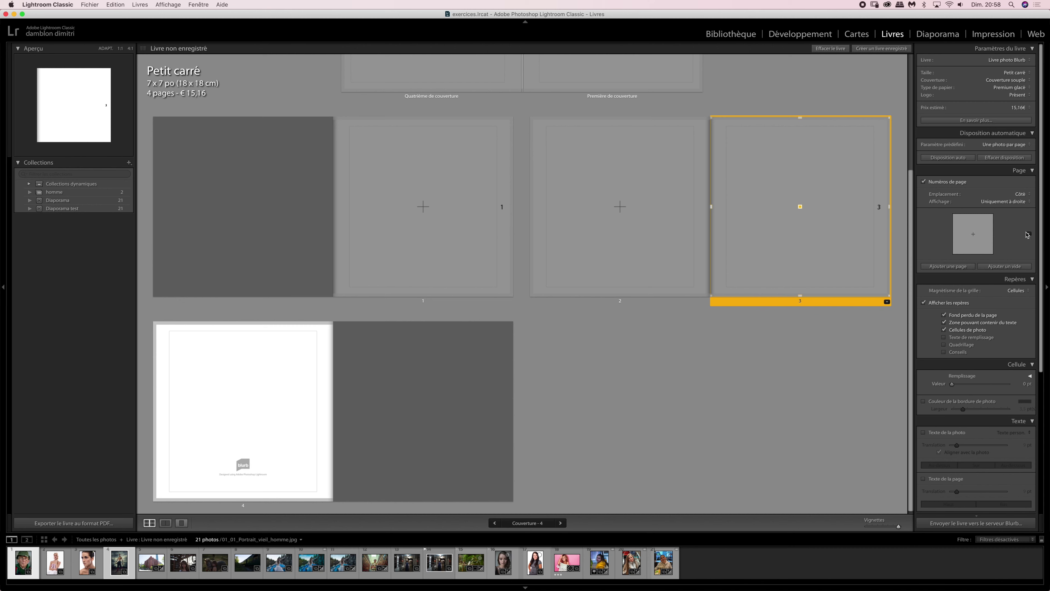
click(972, 232)
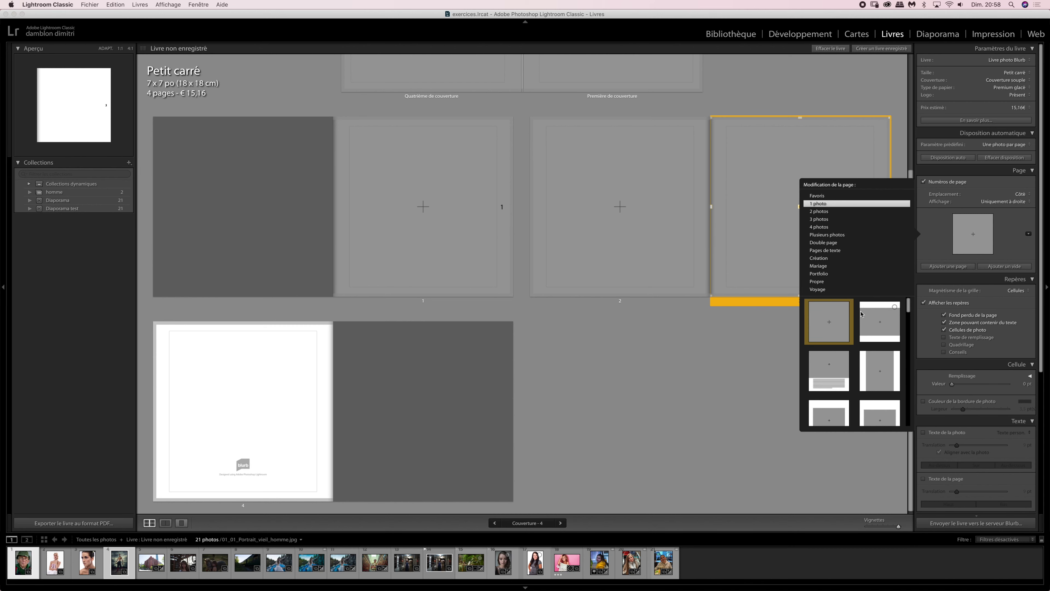
click(821, 220)
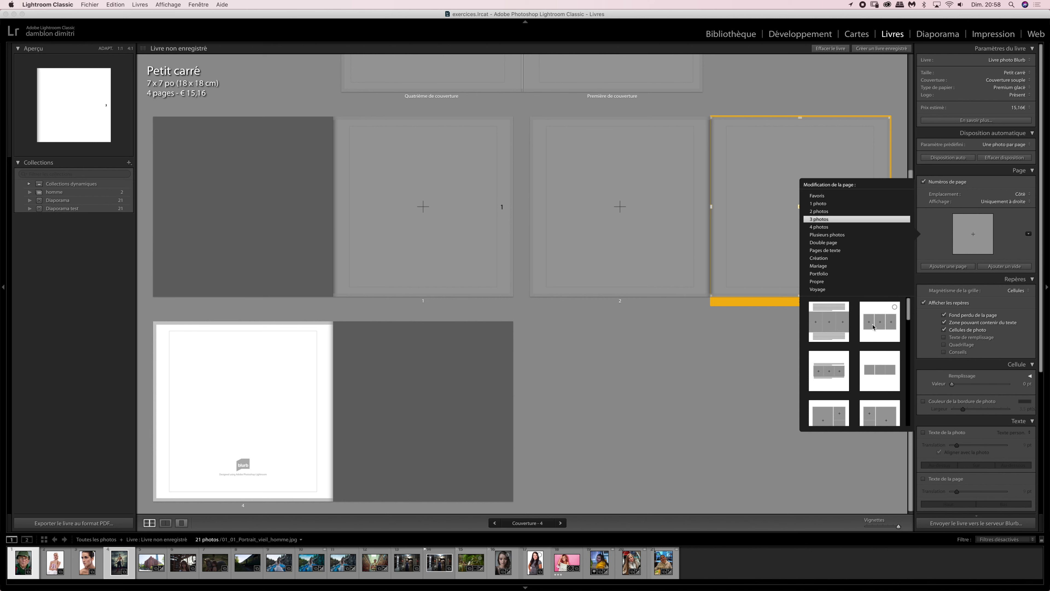
click(880, 327)
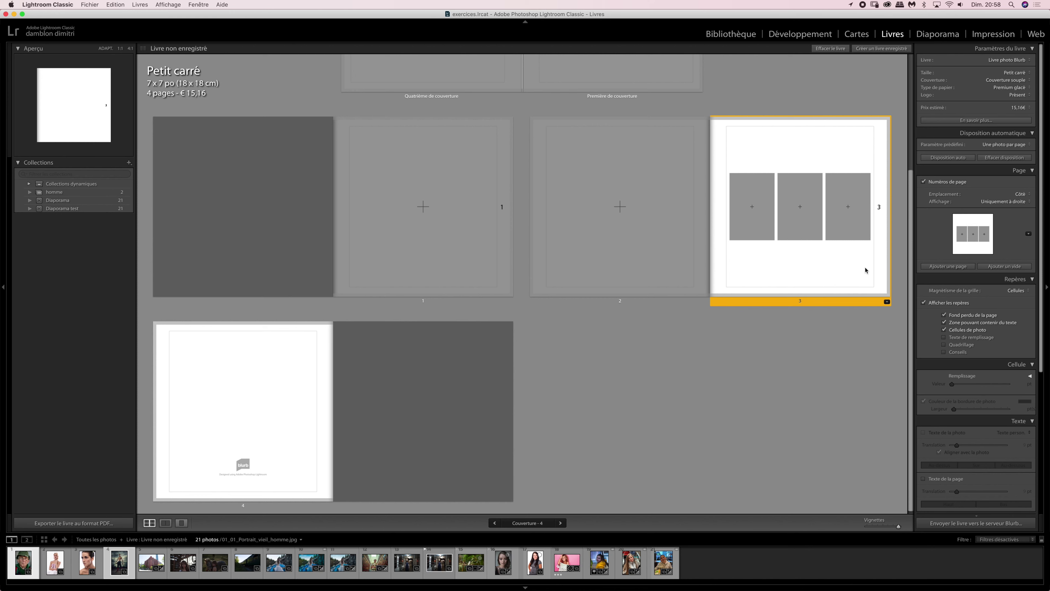
- Apply the 3 photos layout with one large cell beside two stacked small cells to page 1
click(447, 247)
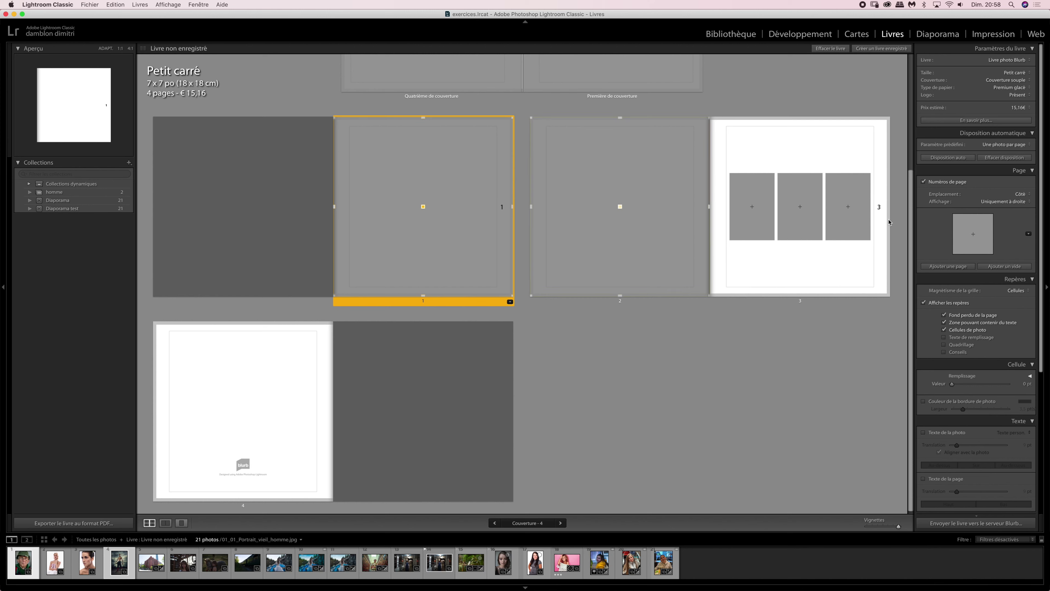
click(971, 240)
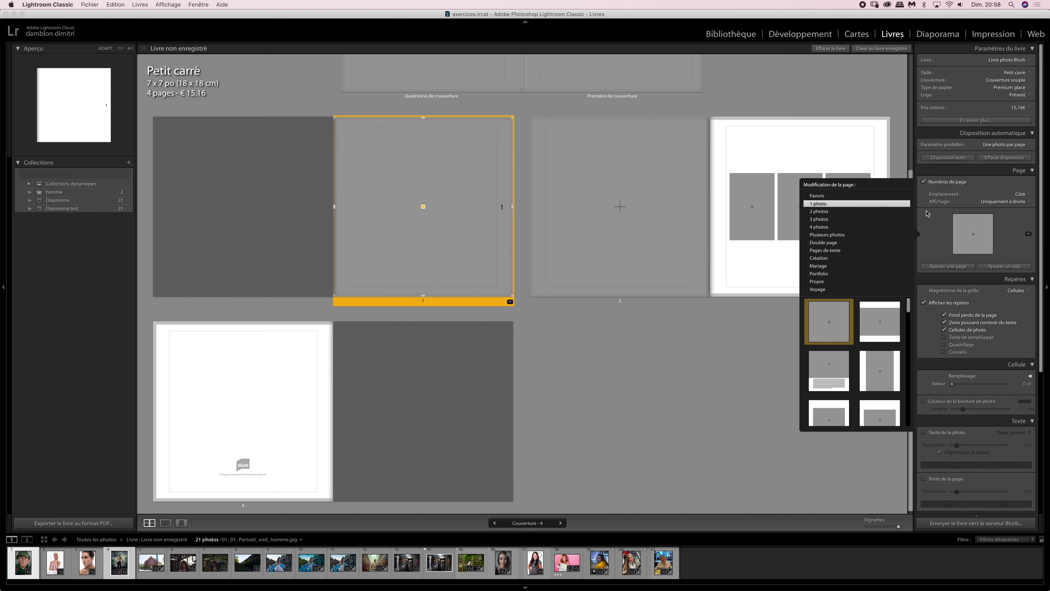
click(822, 222)
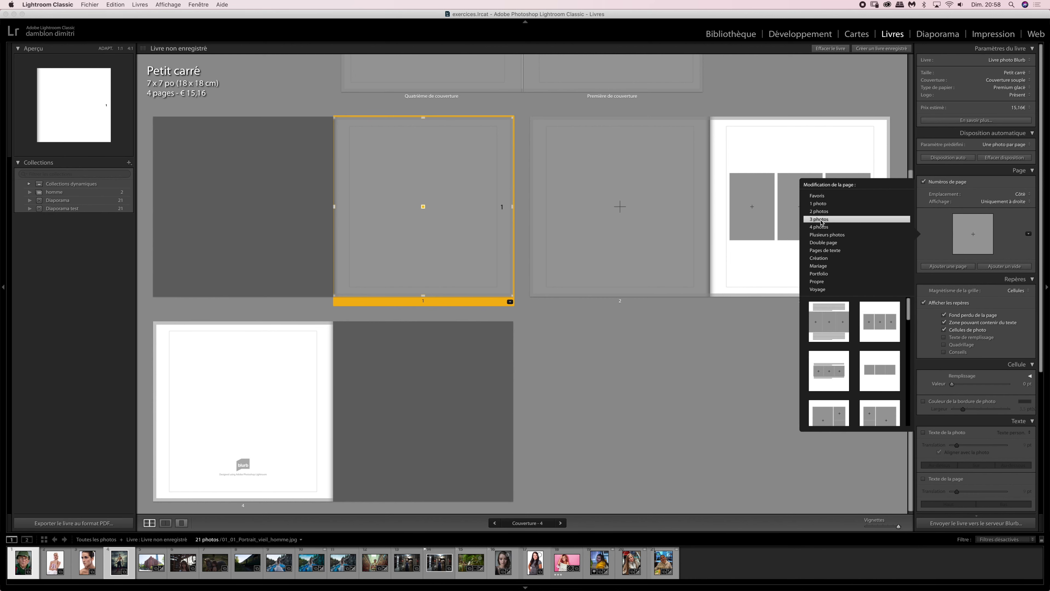
scroll(825, 325, down, 5)
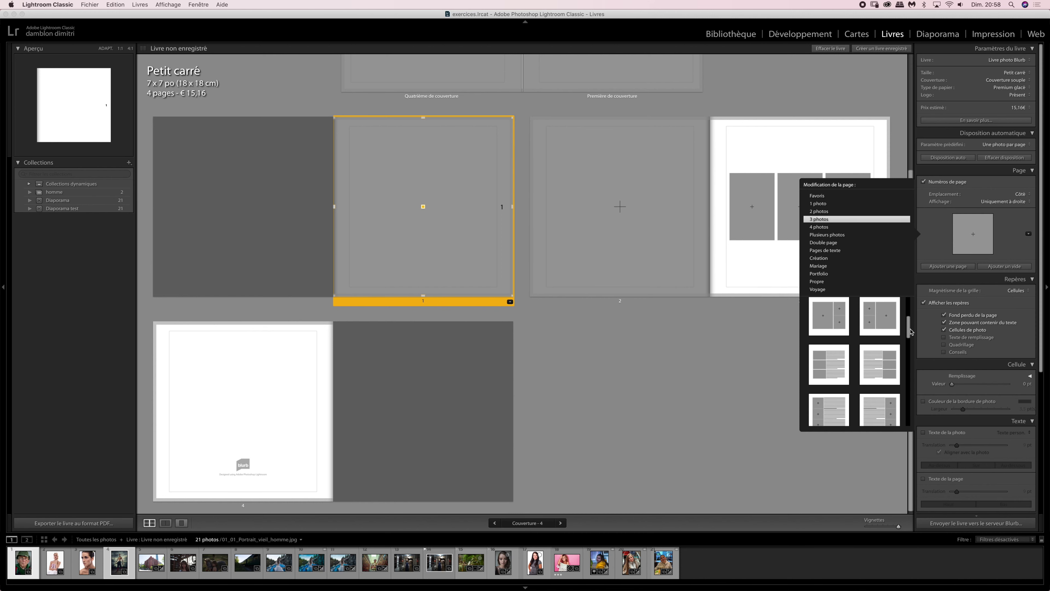
click(828, 324)
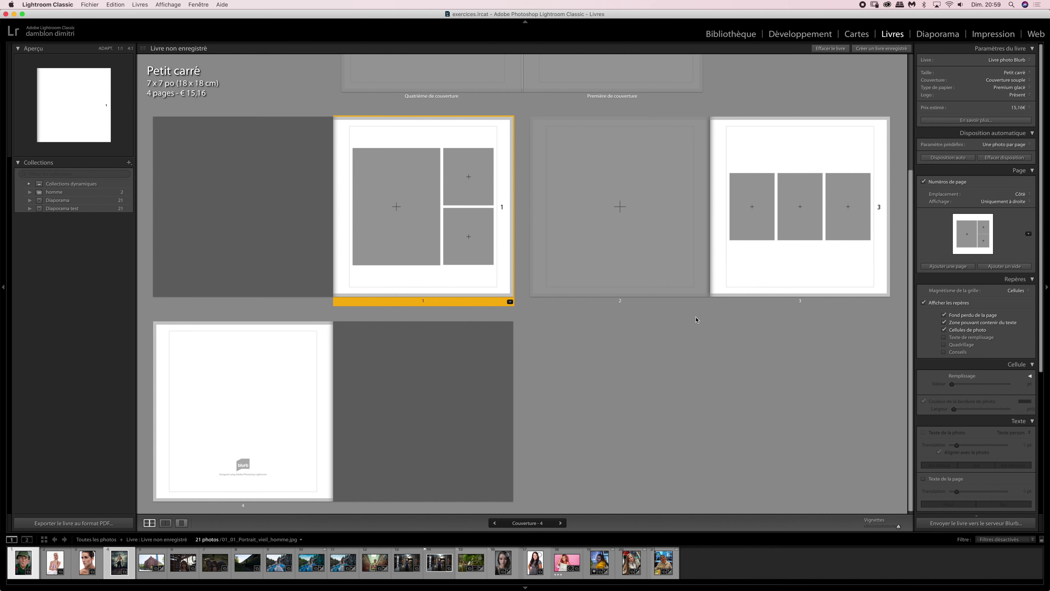
- Apply the Mariage layout with a row of three small square photo cells to page 2
click(621, 206)
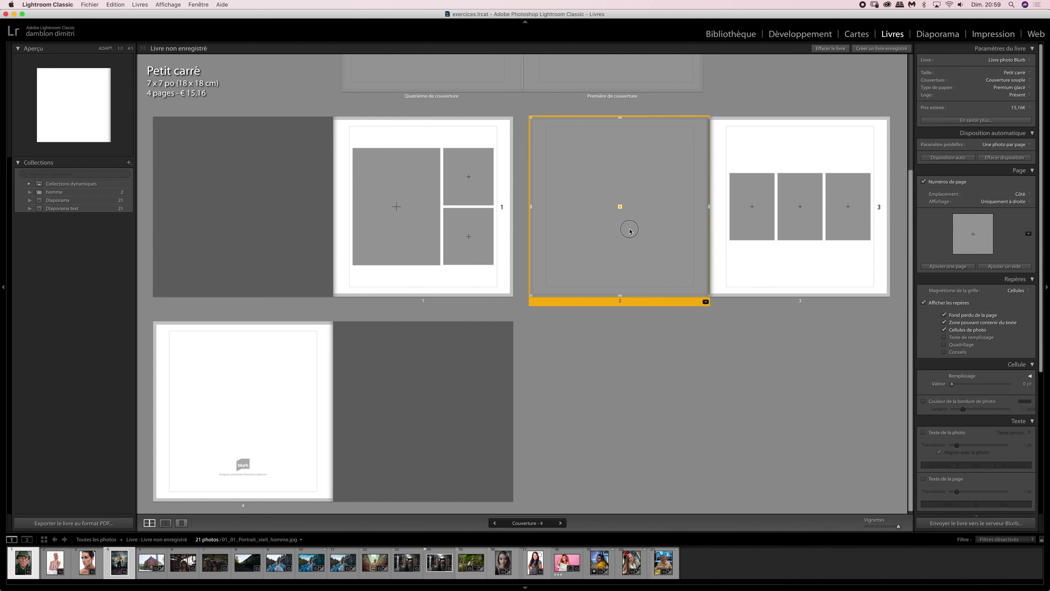
click(970, 234)
click(819, 266)
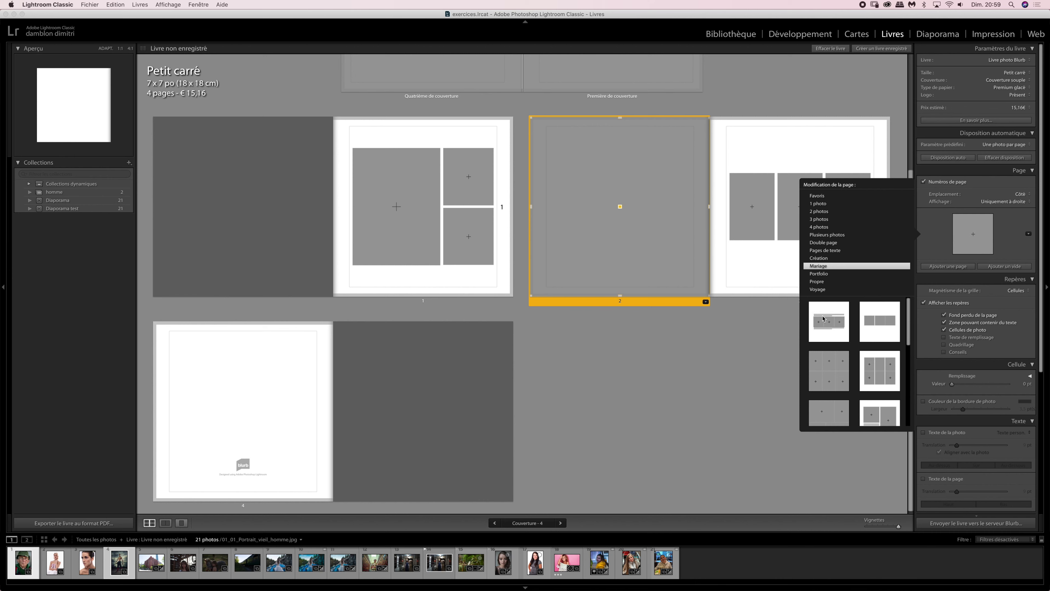
click(880, 327)
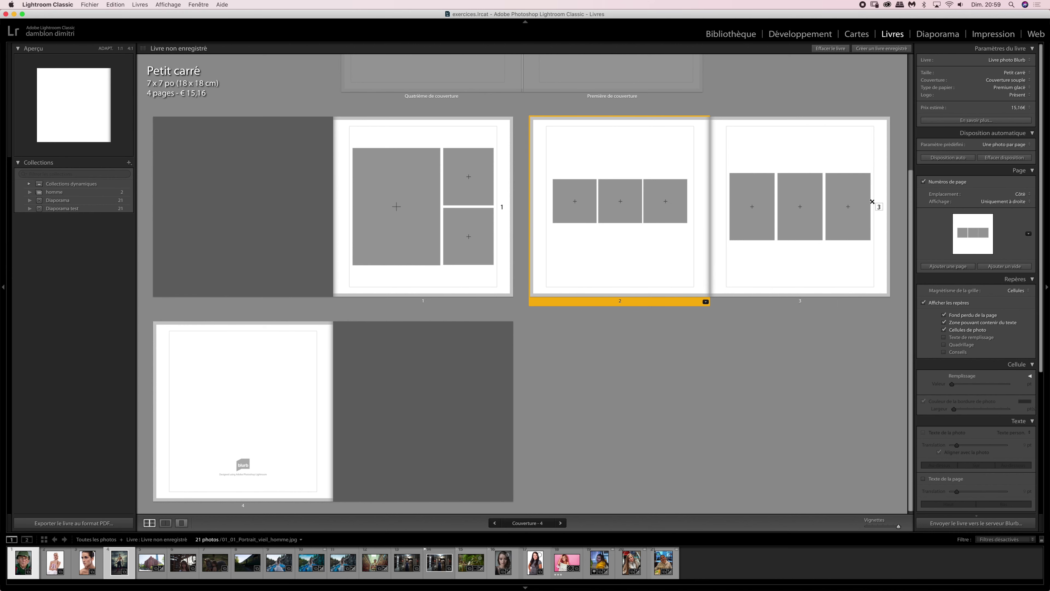
- Change page 3 to the 2 photos layout with two portrait cells side by side
click(764, 152)
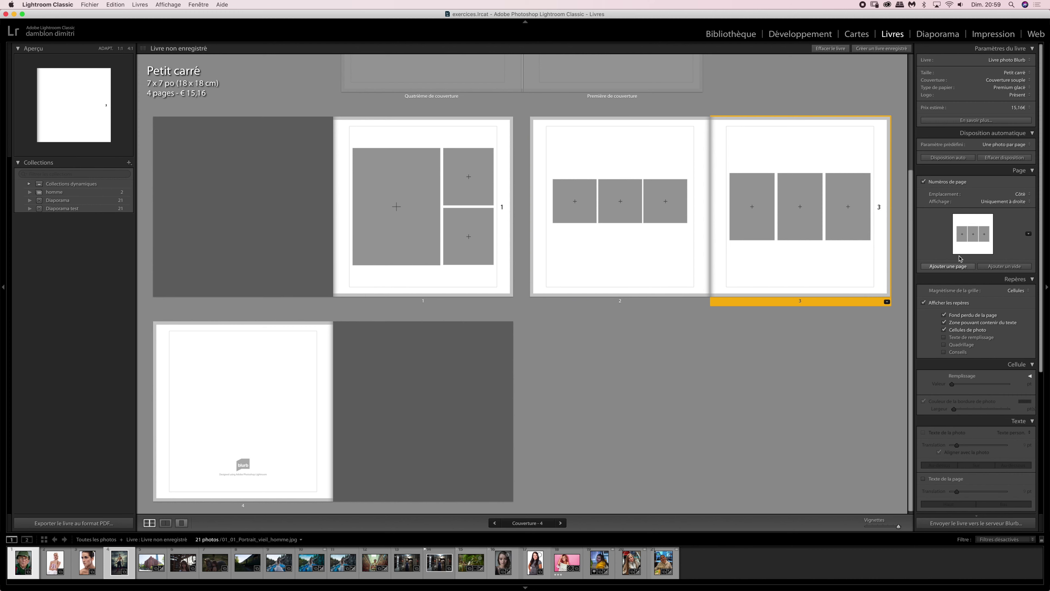
click(973, 238)
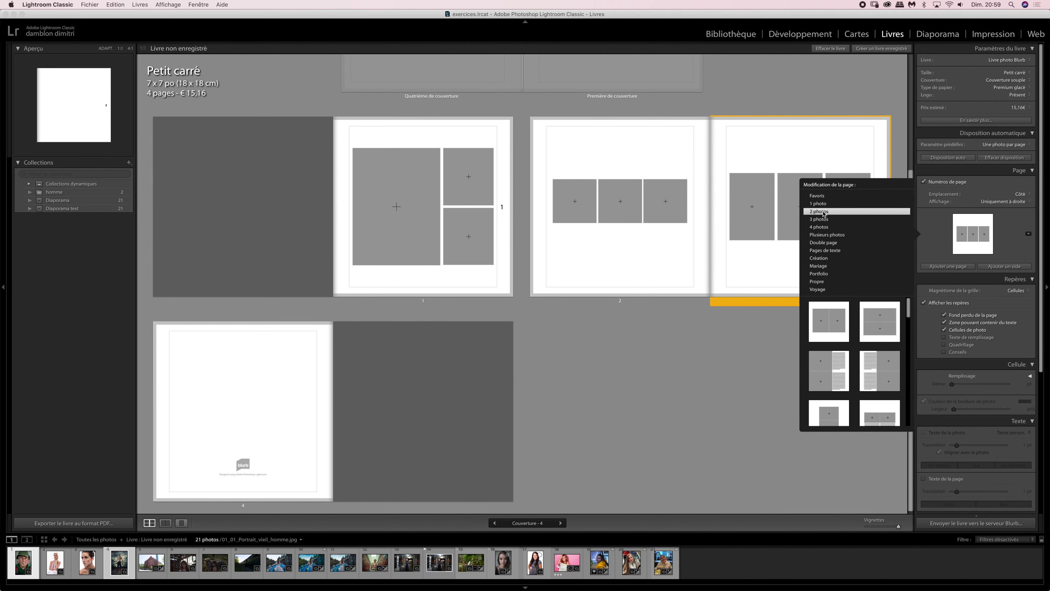
click(830, 320)
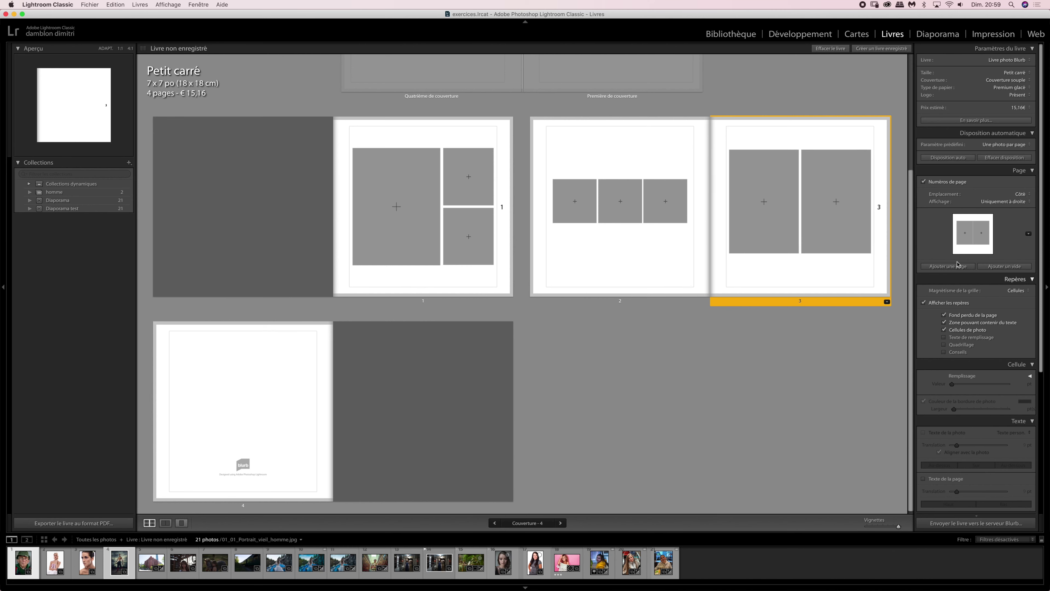
- Change page 1 to the 3 photos layout with a full-width photo band between two text blocks
click(461, 274)
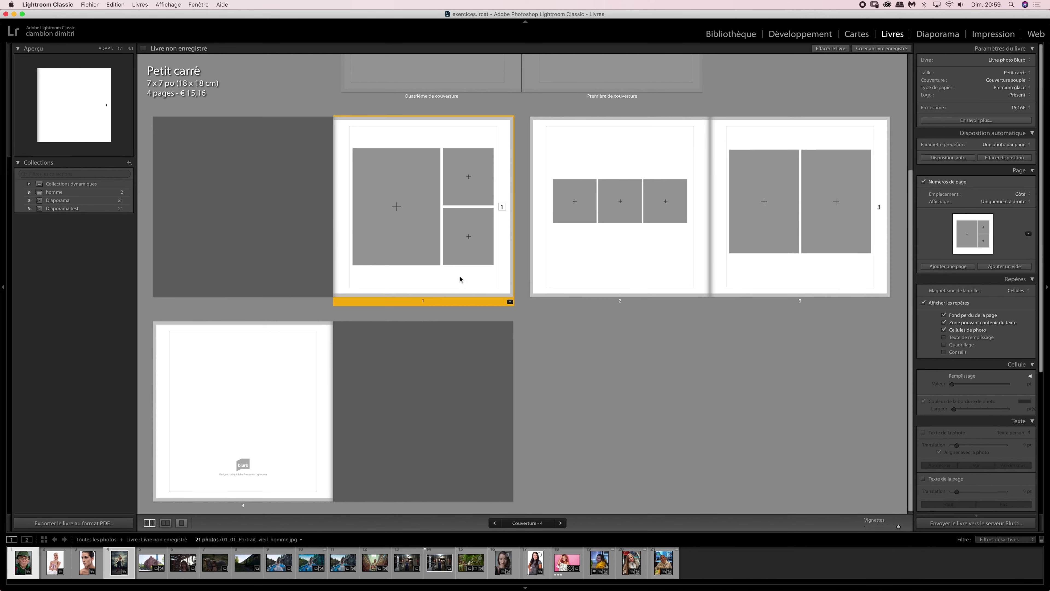
click(973, 238)
scroll(844, 339, down, 1)
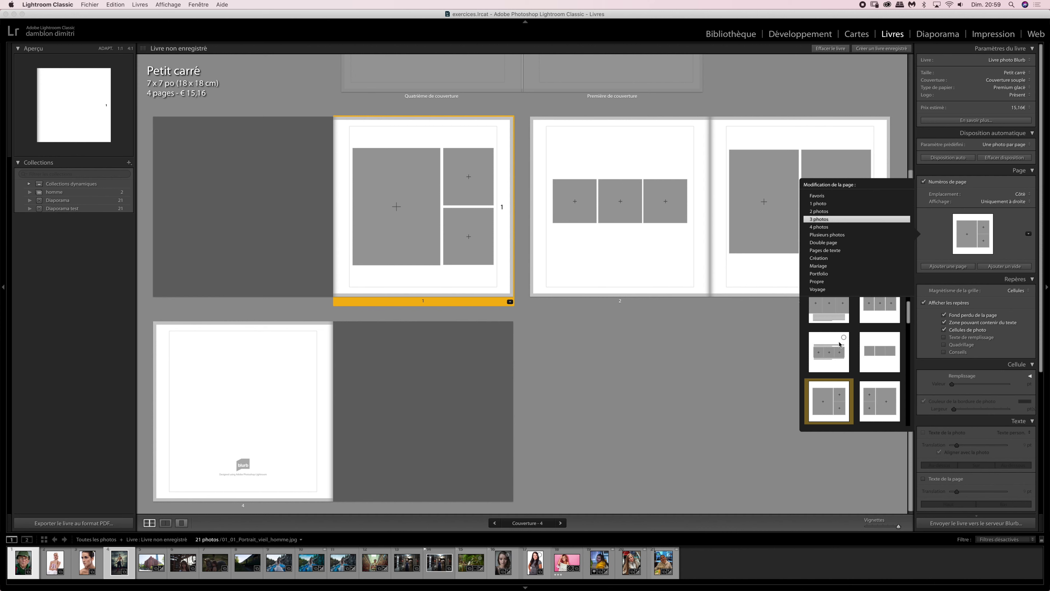
click(828, 317)
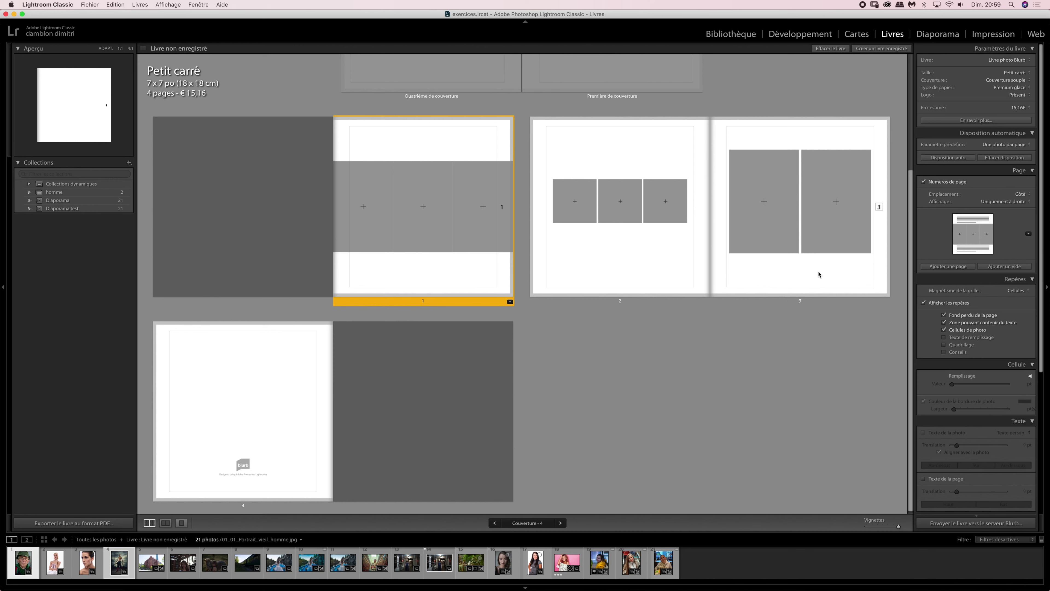
- Add a new page after page 2, reusing its row of three small photo cells
key(Right)
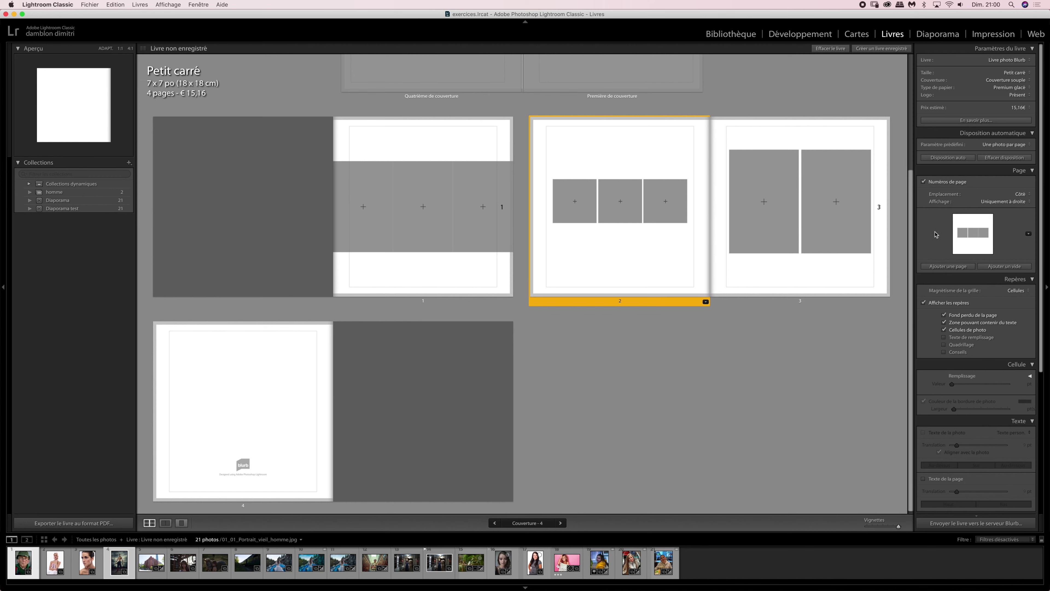
click(434, 264)
click(556, 263)
click(737, 272)
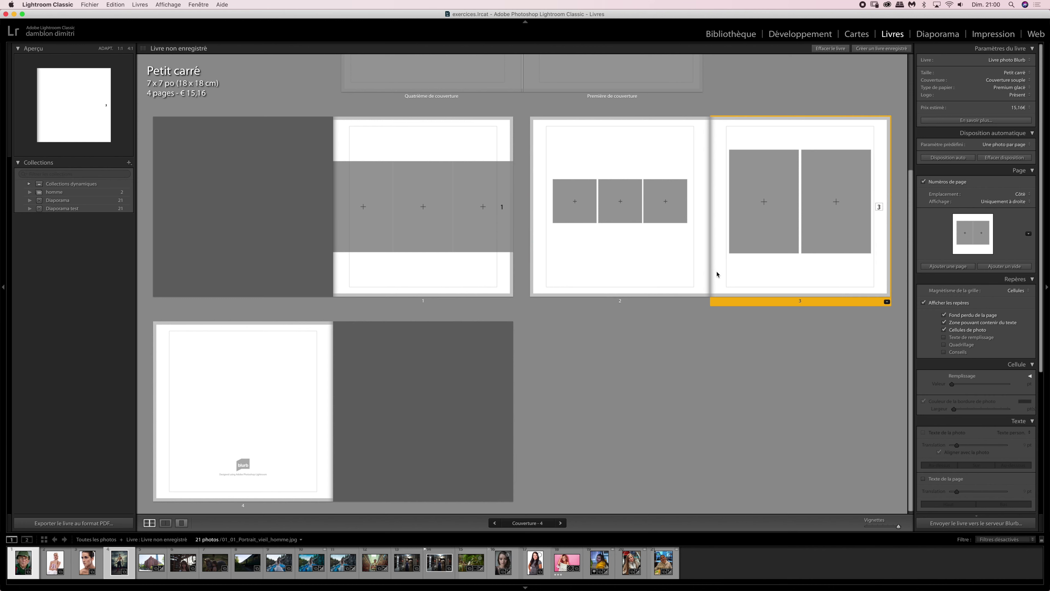
click(703, 279)
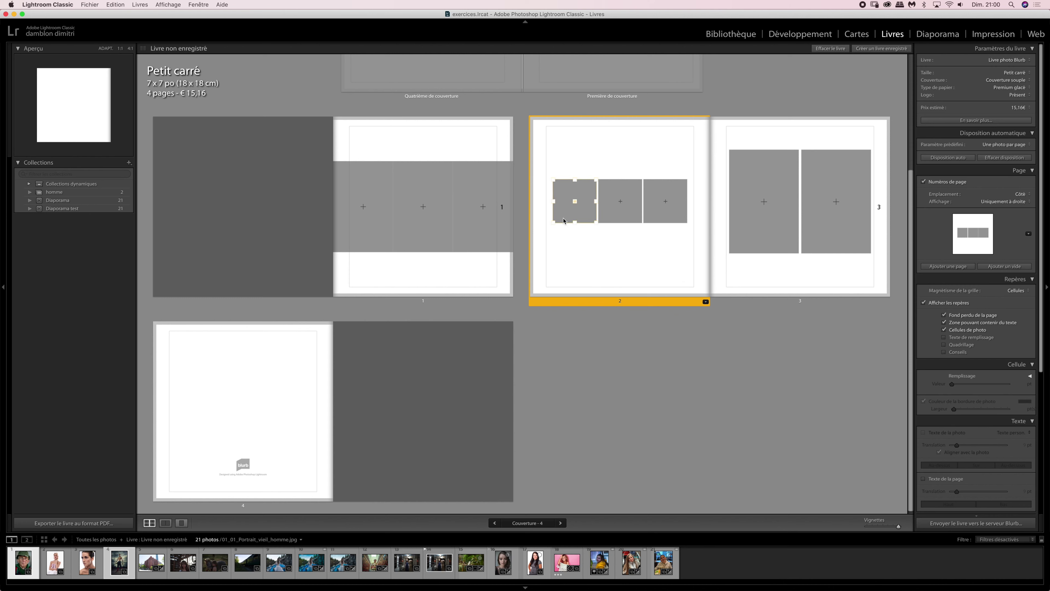
click(967, 241)
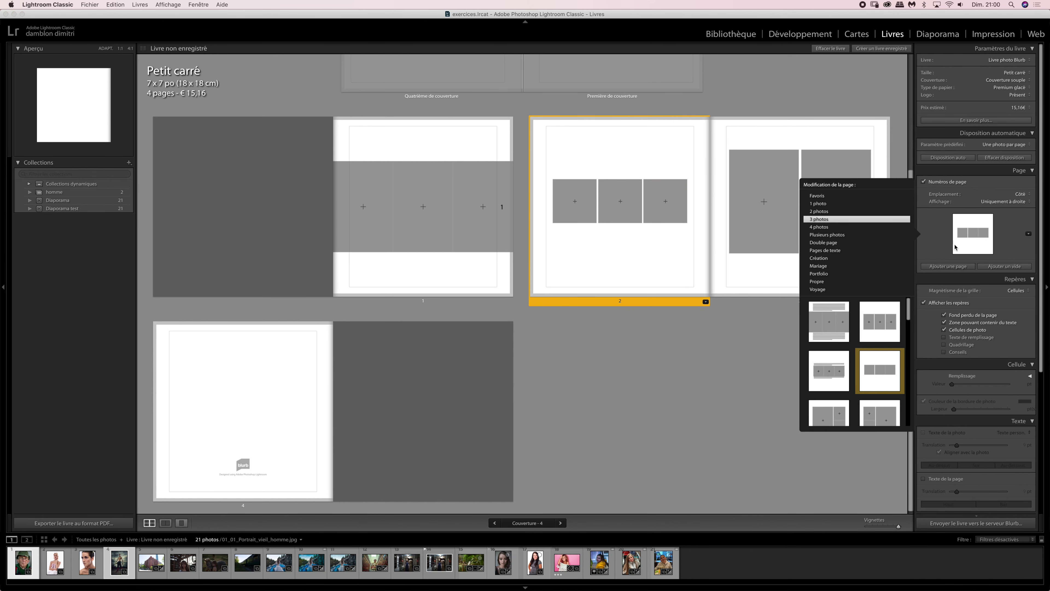
click(948, 252)
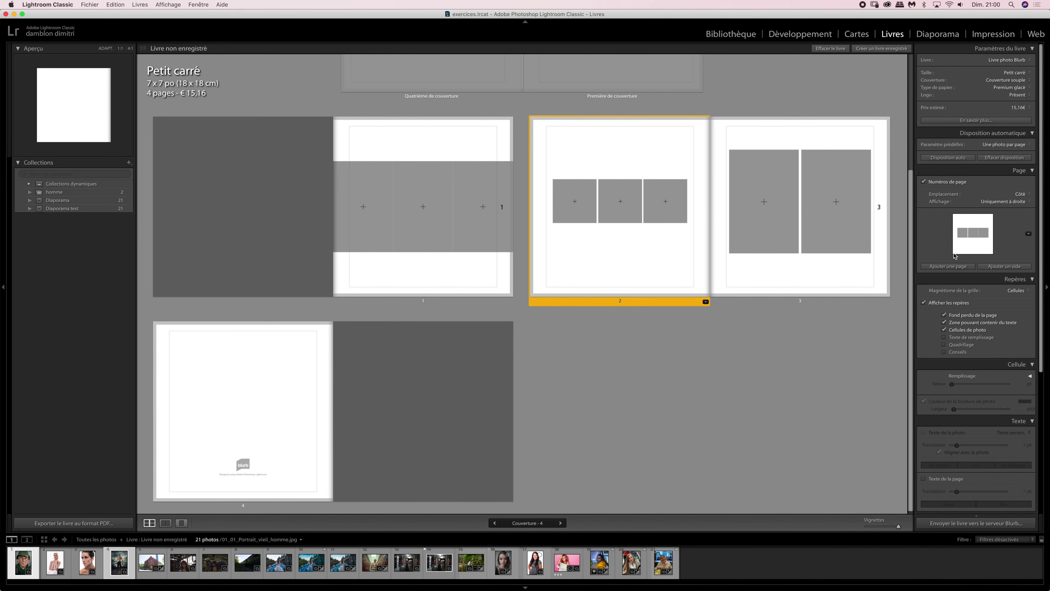
click(947, 267)
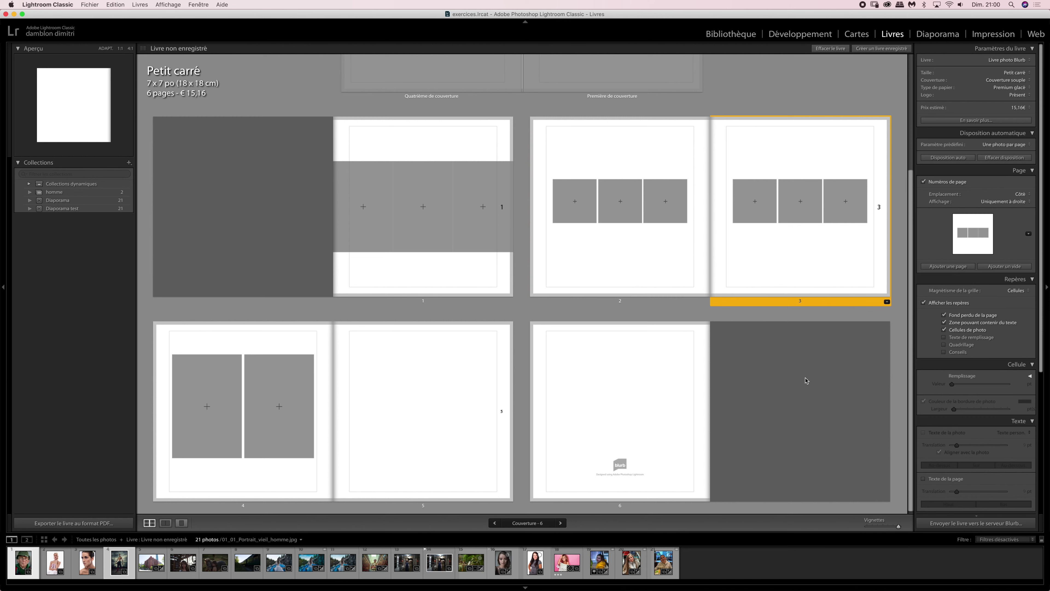
- Change the new page 3 to the 4 photos layout with a full-page two-by-two grid
click(764, 222)
click(978, 235)
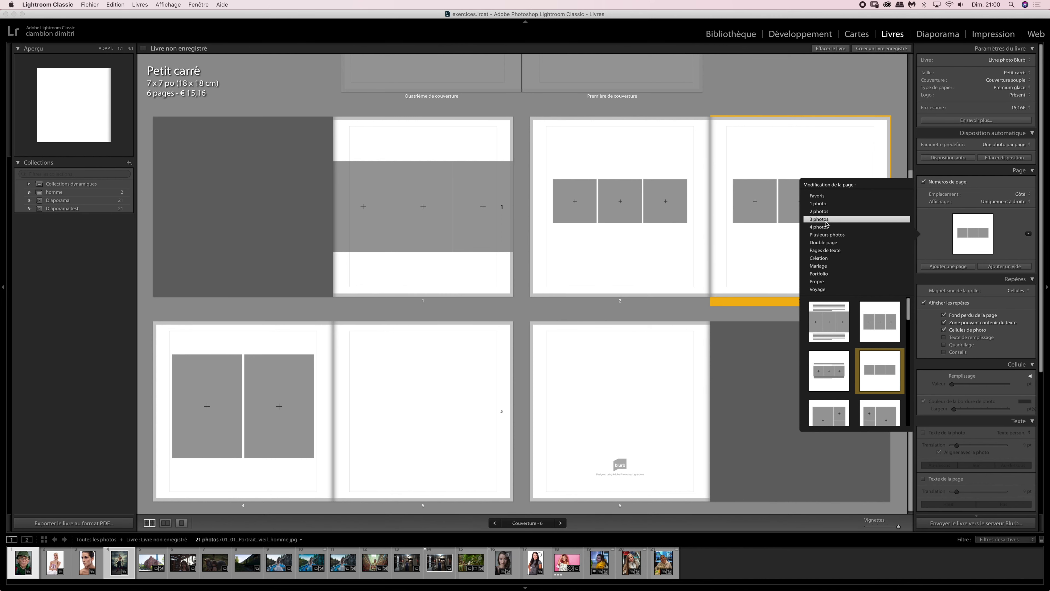
click(824, 228)
click(834, 332)
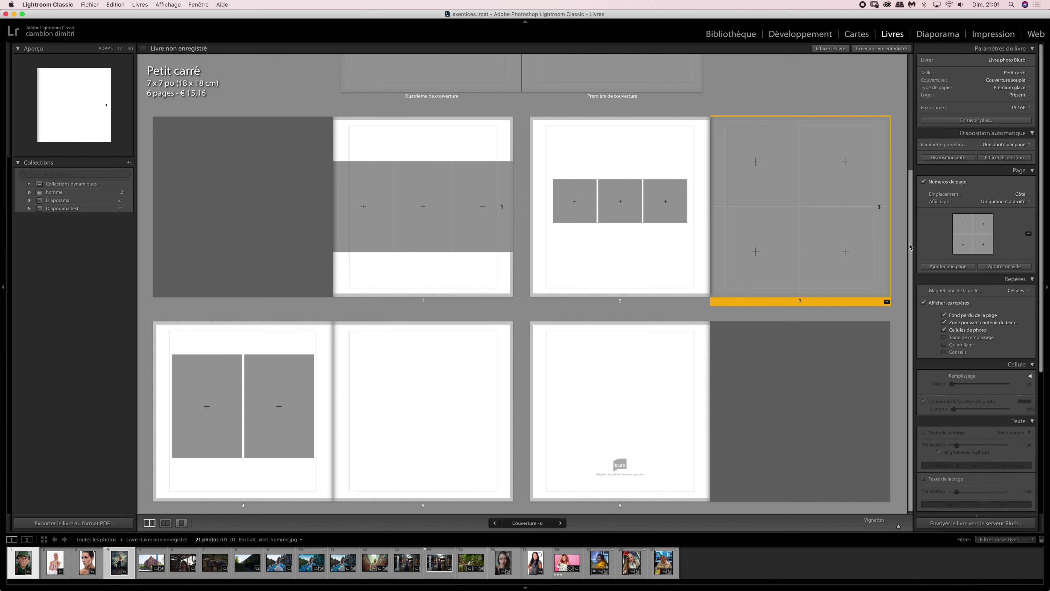
- Insert a blank page after page 2
click(880, 260)
click(463, 280)
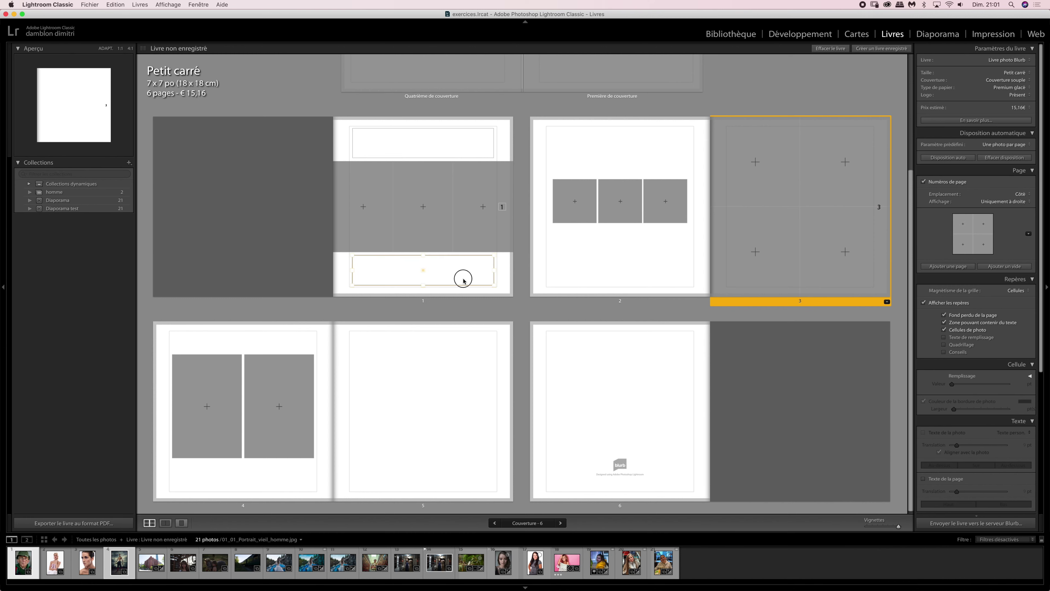
click(545, 252)
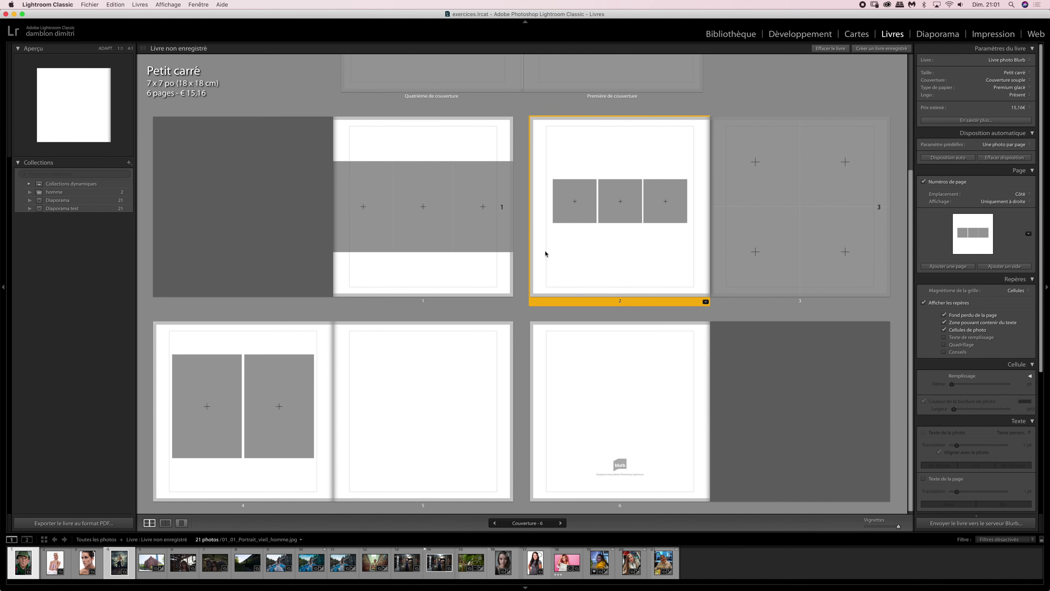
click(1003, 269)
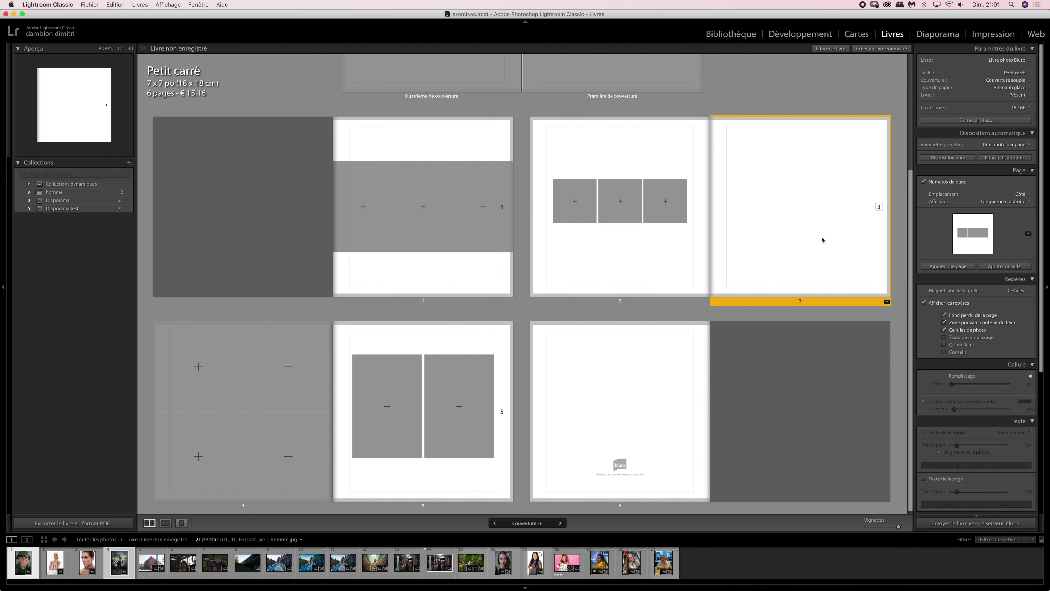
- Change the blank page 3 to the 4 photos layout with a two-by-two grid inside white margins
click(967, 237)
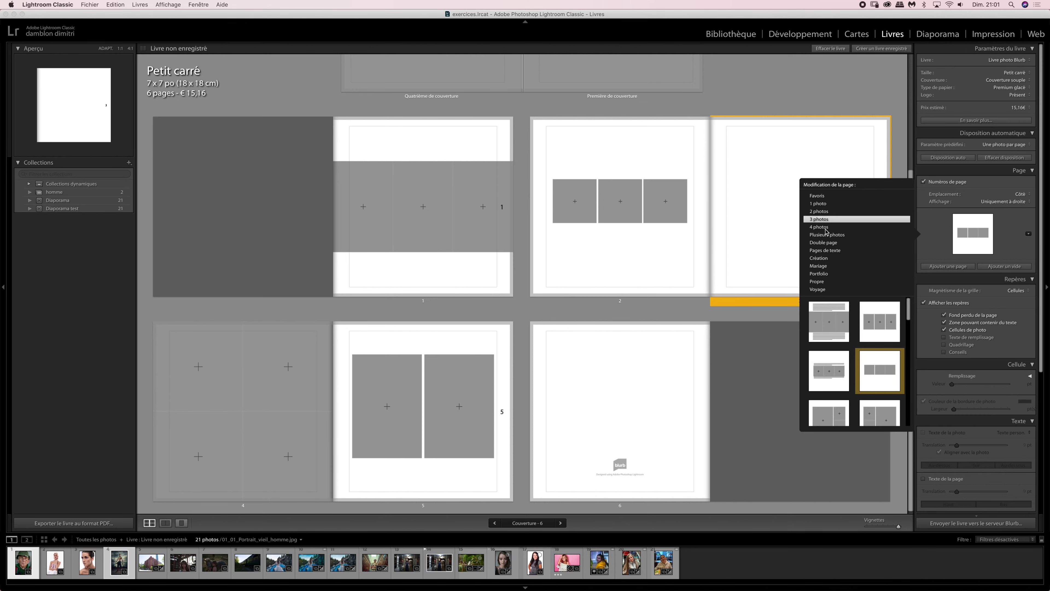
click(825, 227)
click(879, 321)
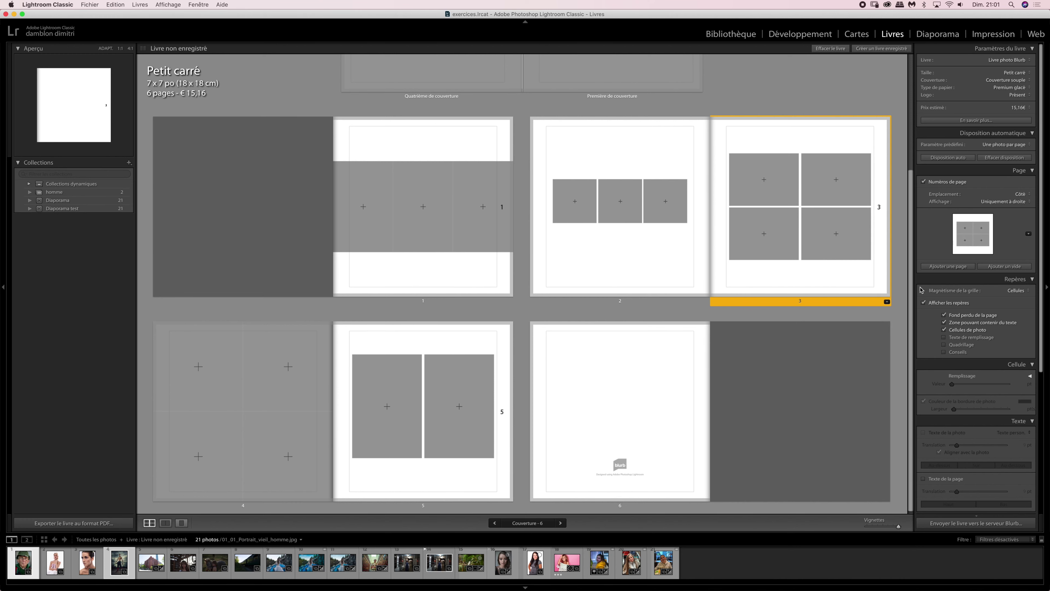
- Set the grid snapping to Désactivé, and compare the pages with all guides hidden and shown again
click(1017, 291)
click(1018, 282)
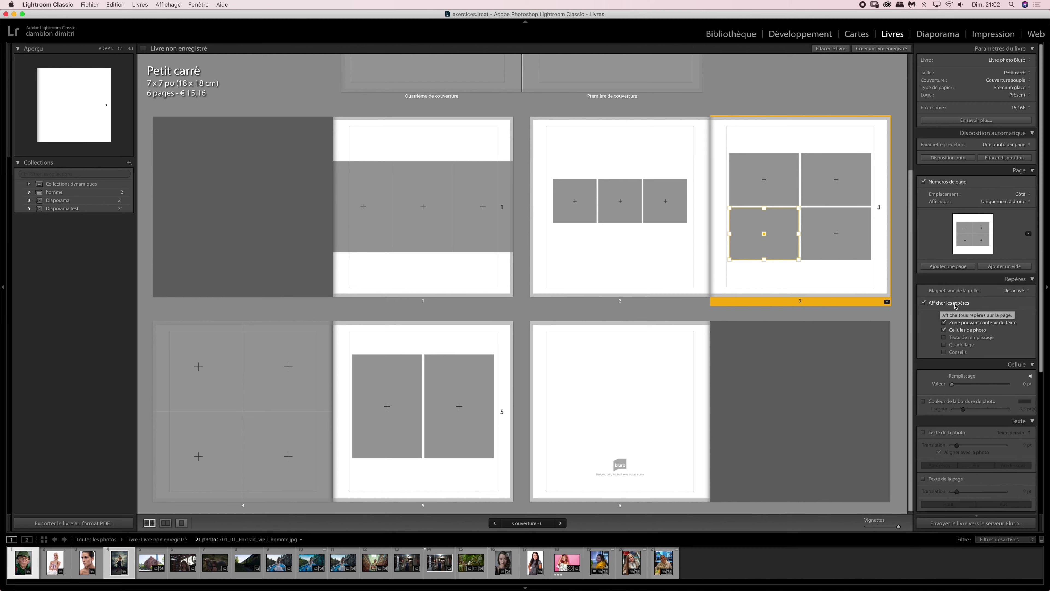
click(925, 302)
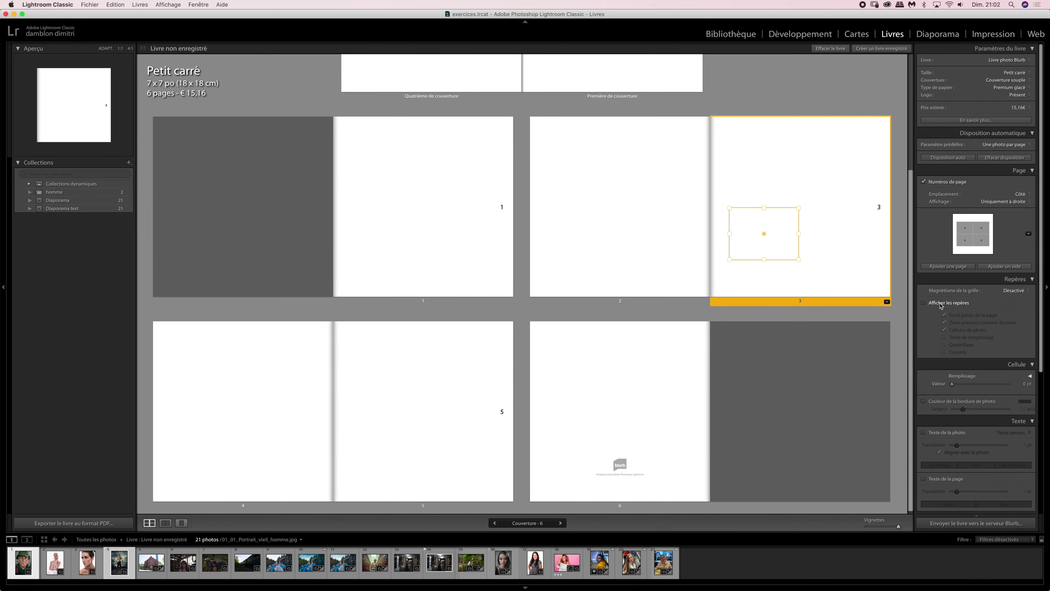
click(925, 303)
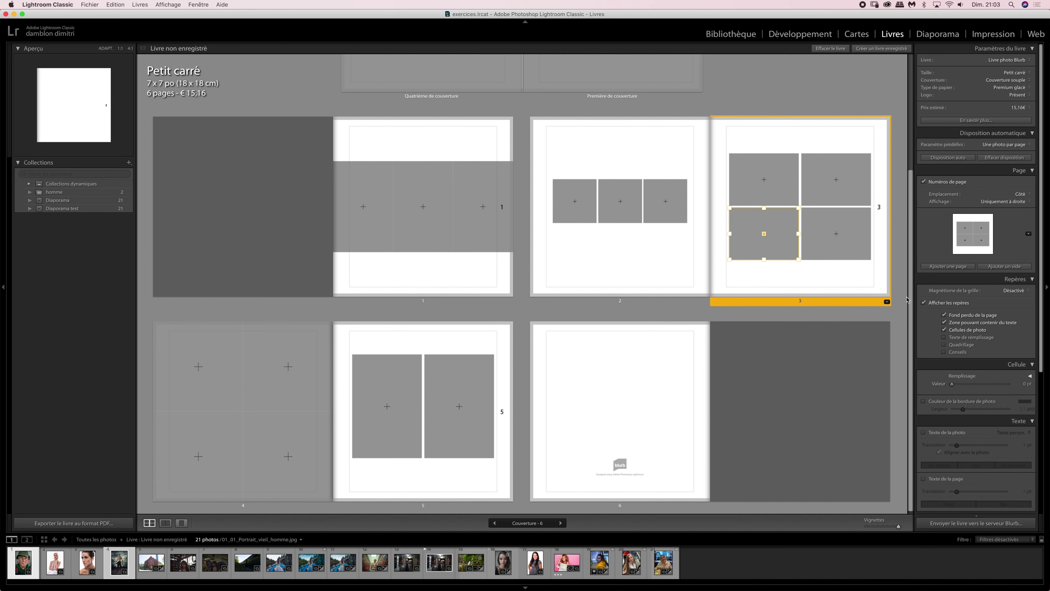
- Compare the page edges with the page bleed guide (Fond perdu de la page) hidden and shown, leaving it on
click(944, 316)
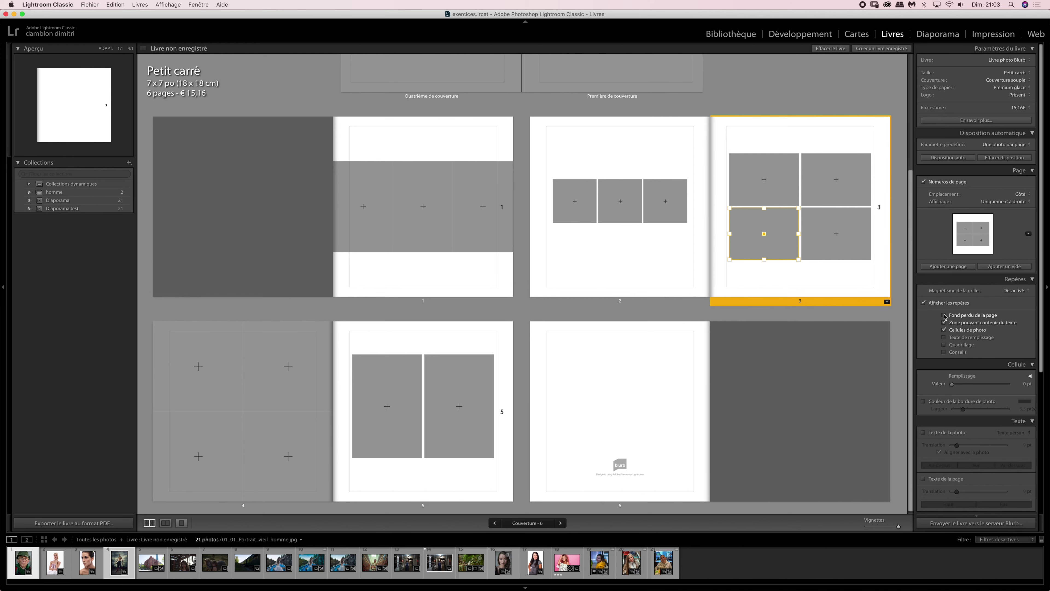
click(944, 316)
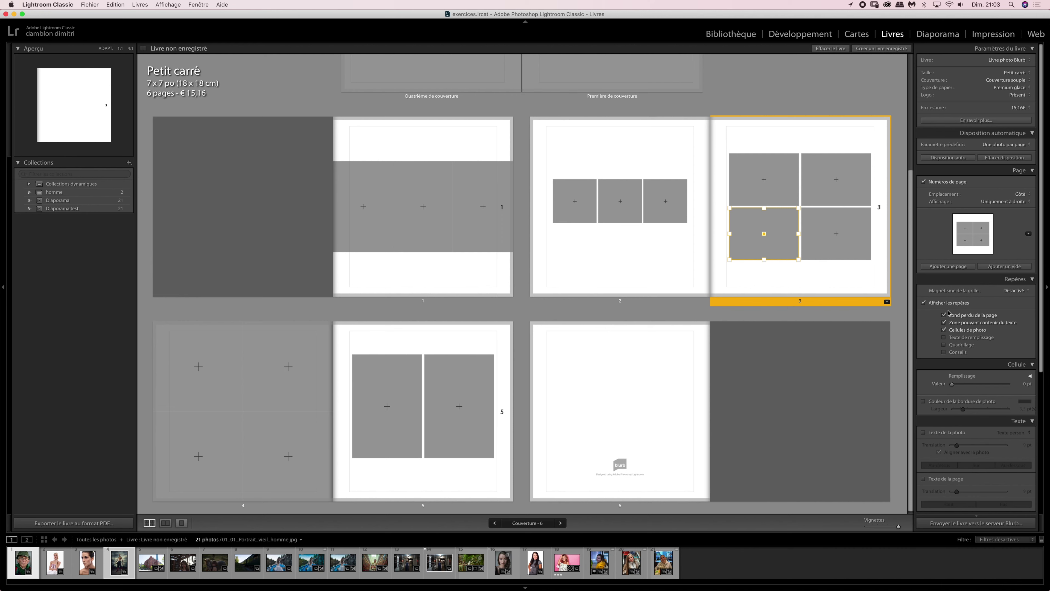
click(944, 316)
click(944, 315)
click(945, 316)
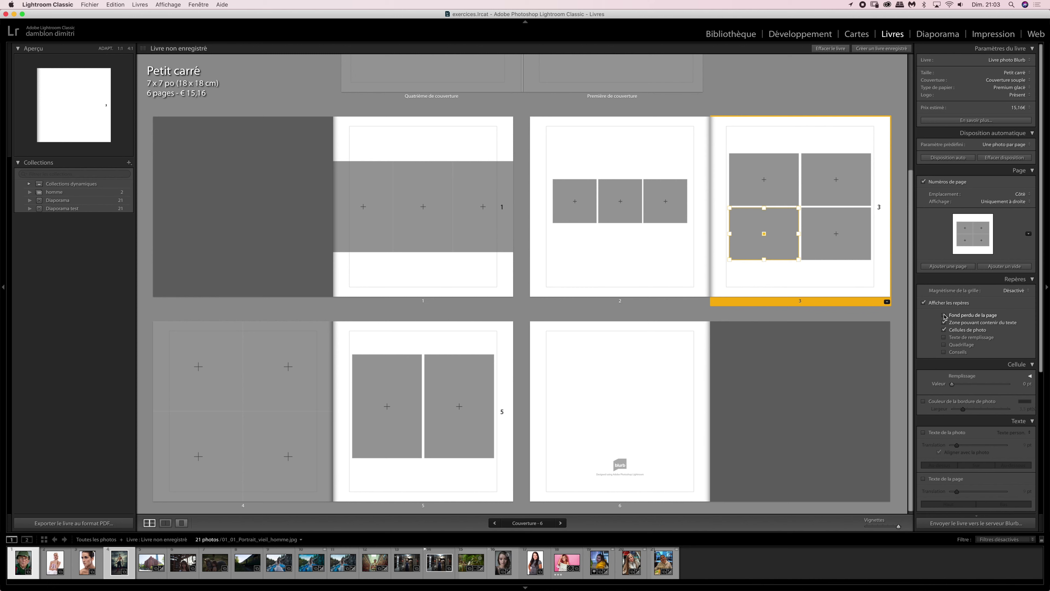
click(945, 316)
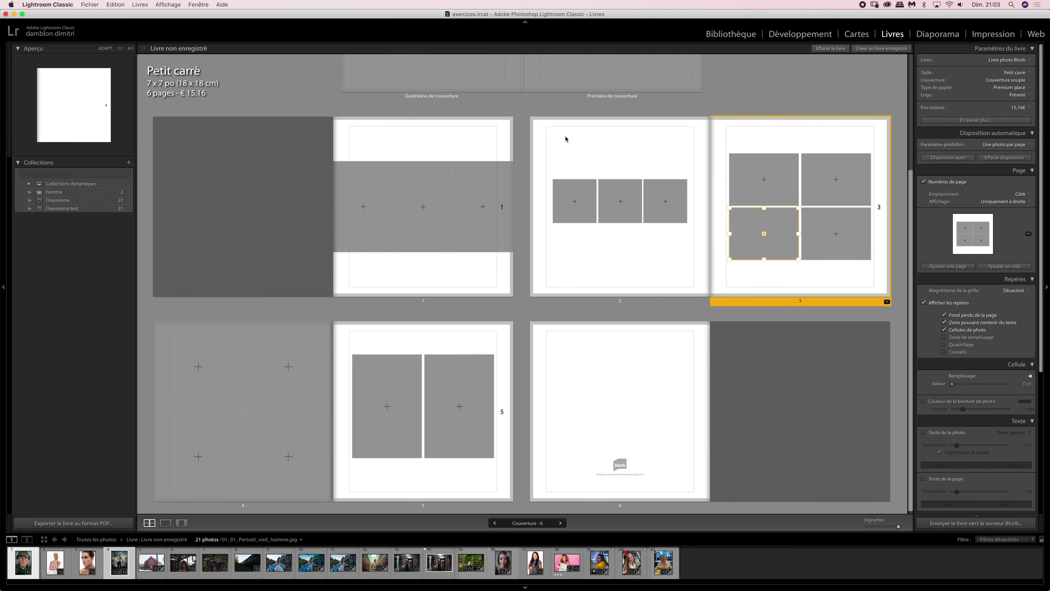
click(945, 316)
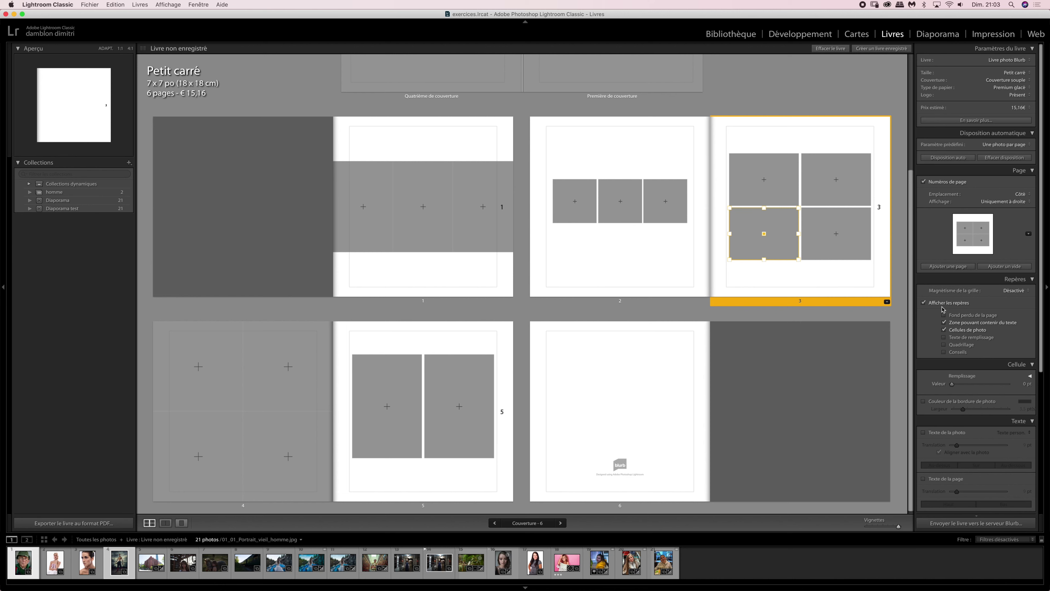
click(945, 316)
click(945, 316)
click(946, 317)
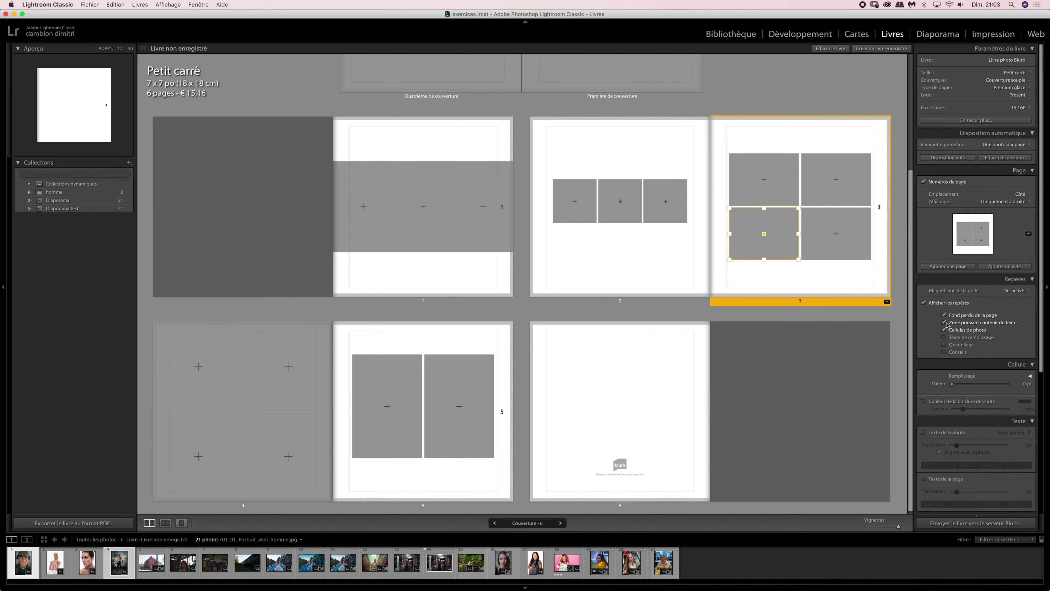
- Compare the pages with the text safe area guide (Zone pouvant contenir du texte) hidden and shown, leaving it on
click(945, 323)
click(946, 323)
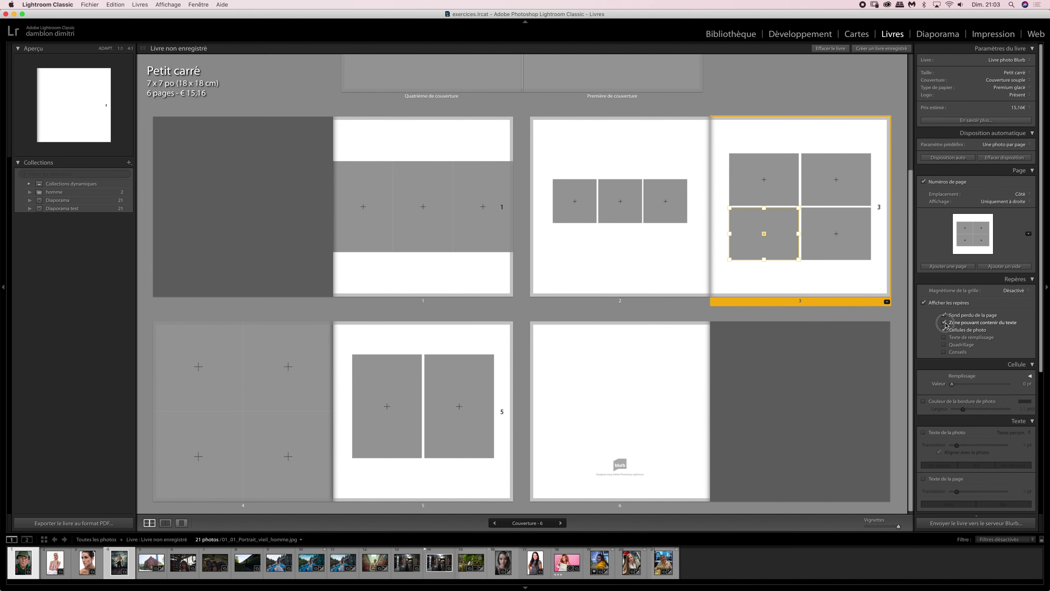
click(945, 323)
click(944, 323)
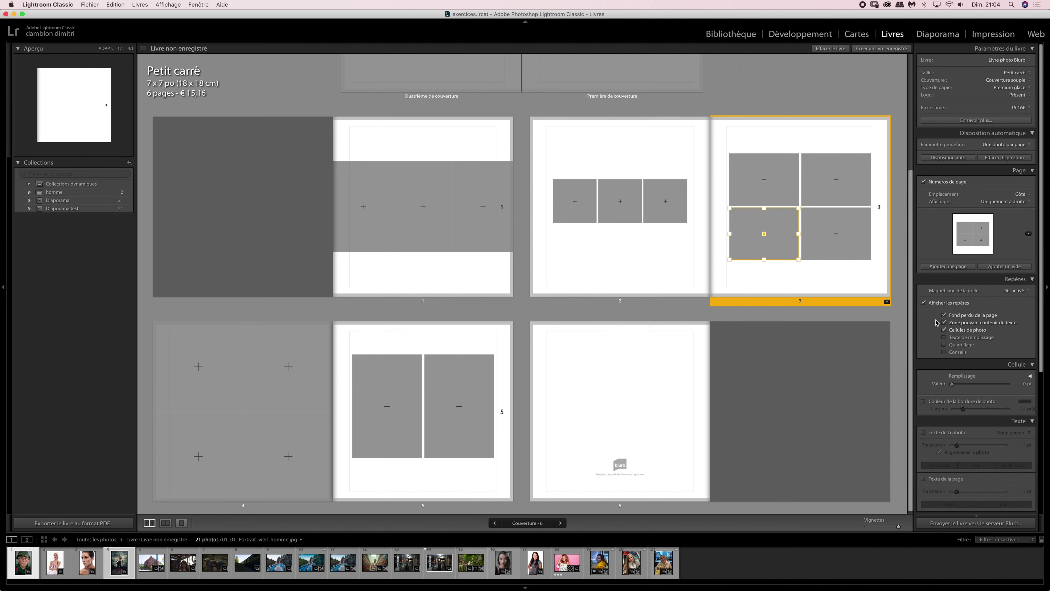
click(944, 323)
click(945, 323)
- Compare the pages with the photo cells guide (Cellules de photo) hidden and shown, leaving it on
click(945, 330)
click(944, 330)
click(945, 330)
click(945, 330)
click(945, 330)
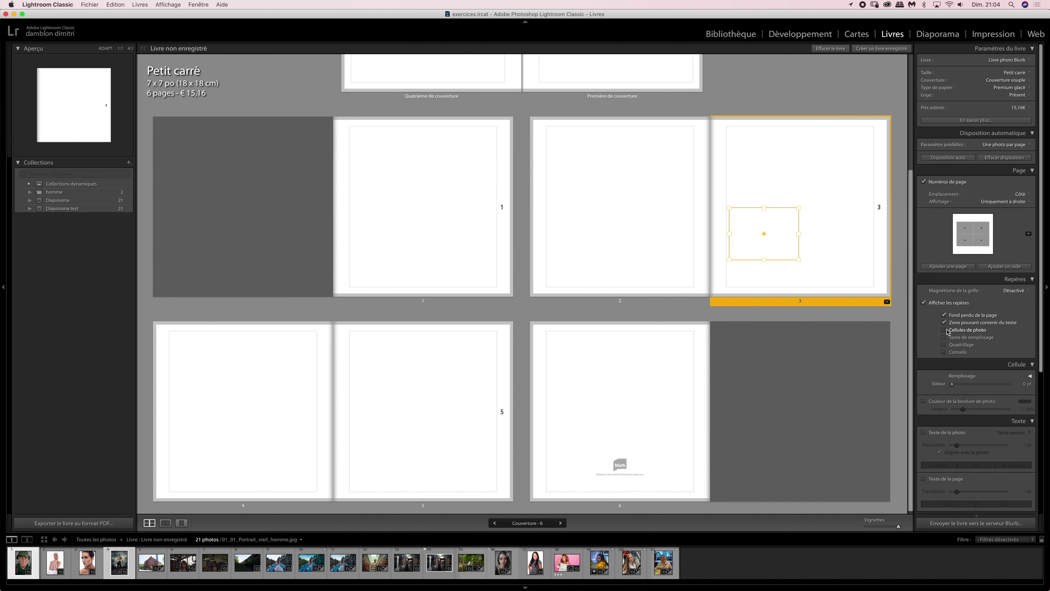
click(945, 330)
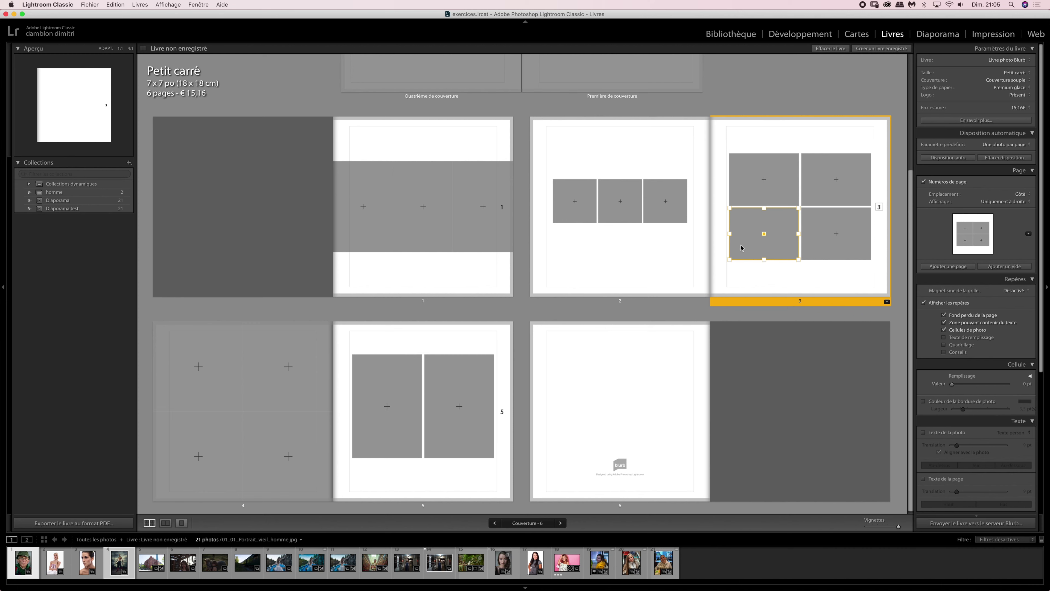
- Show the filler text (Texte de remplissage) and check it in page 1's upper text block
click(944, 337)
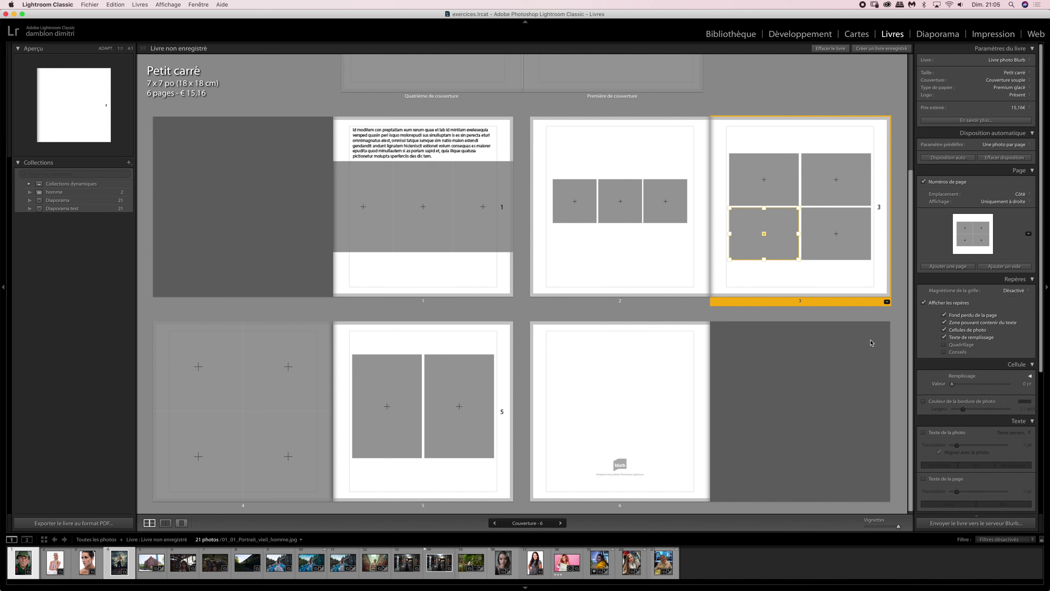
click(404, 145)
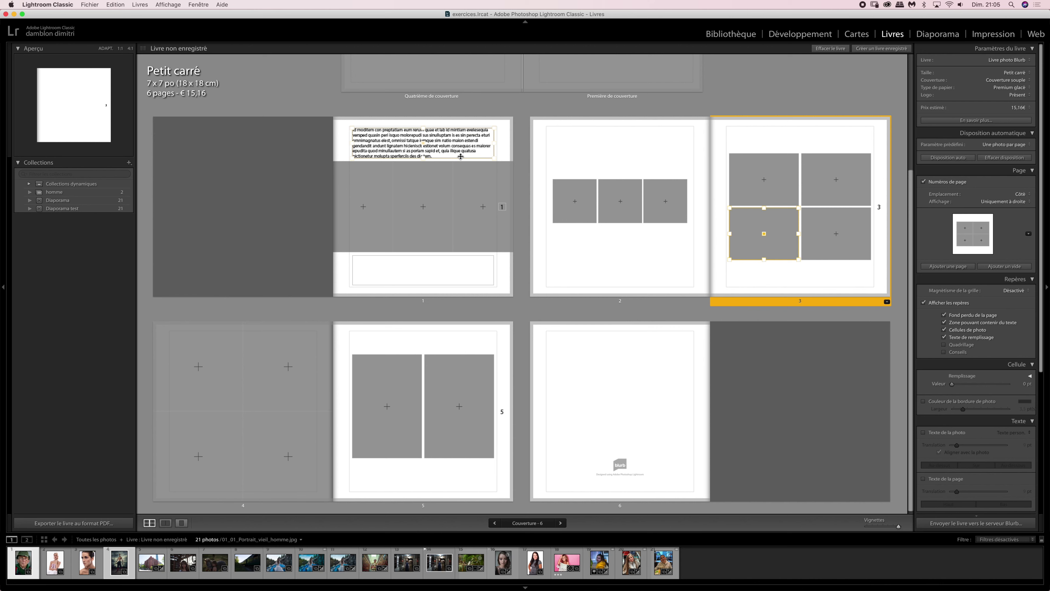
click(944, 338)
click(945, 339)
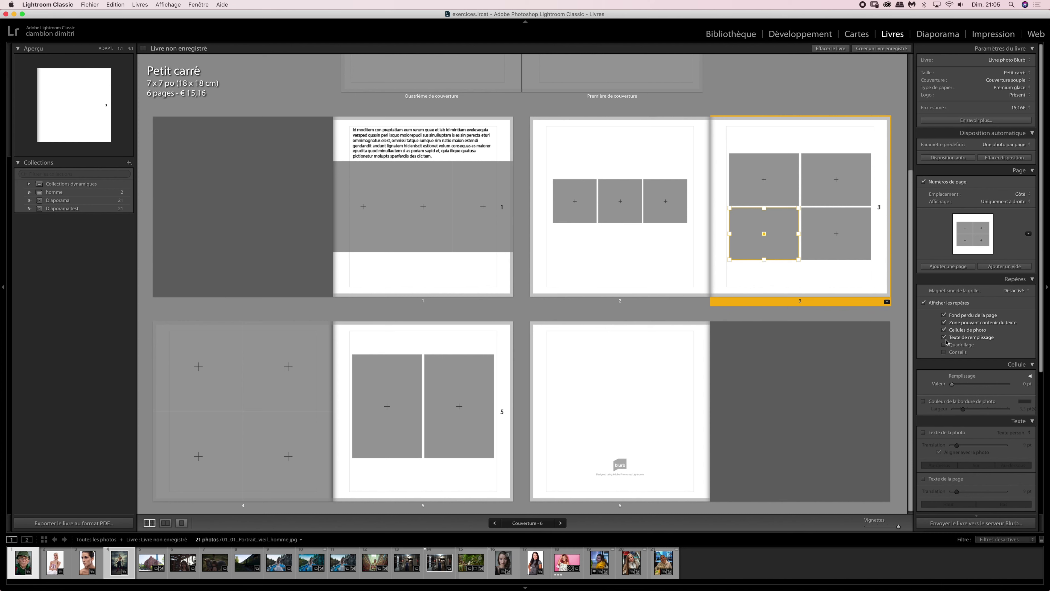
- Show the page grid (Quadrillage) and the tips (Conseils) in the guides
click(944, 345)
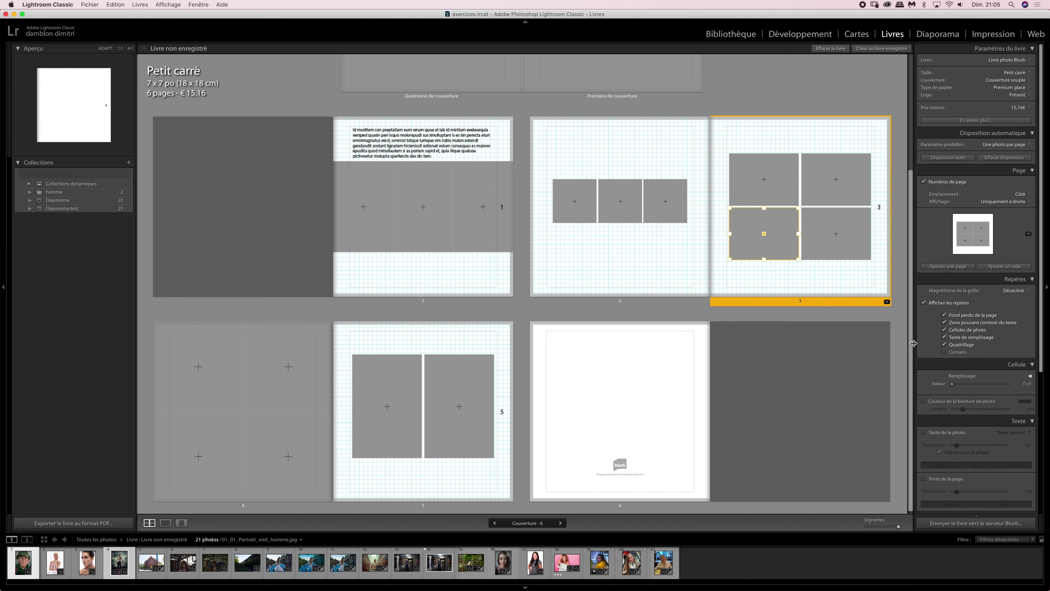
click(944, 352)
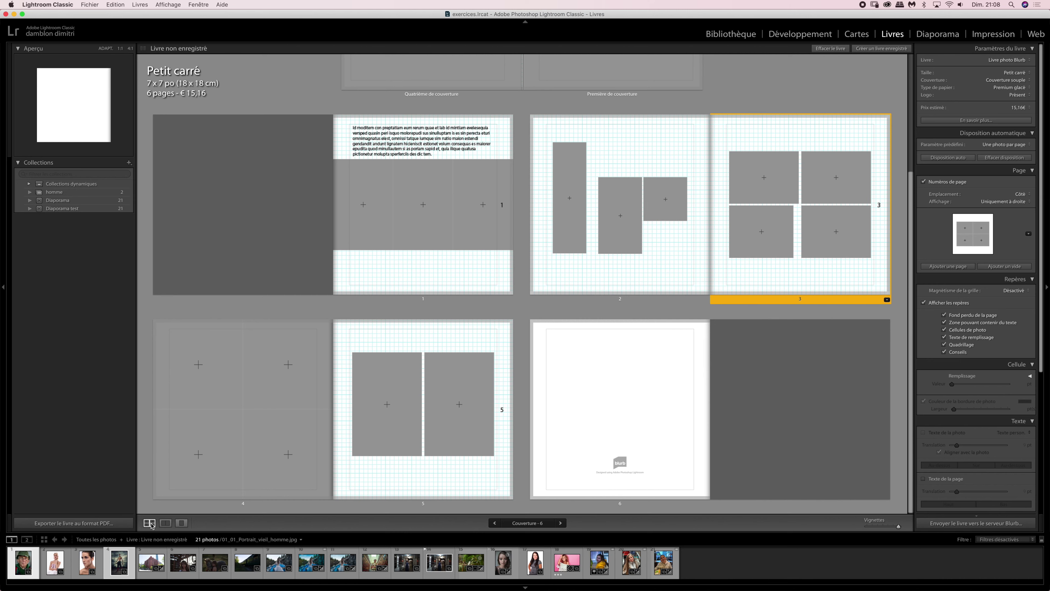
- View pages 2 and 3 as a spread and page 3 alone, returning to the overview of all pages
click(177, 442)
click(165, 523)
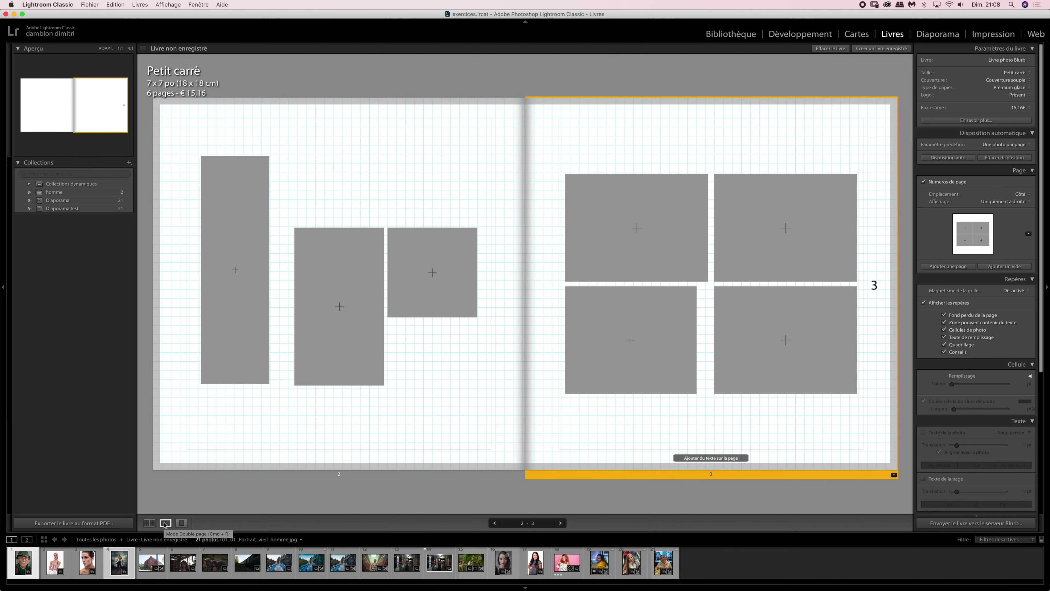
click(182, 523)
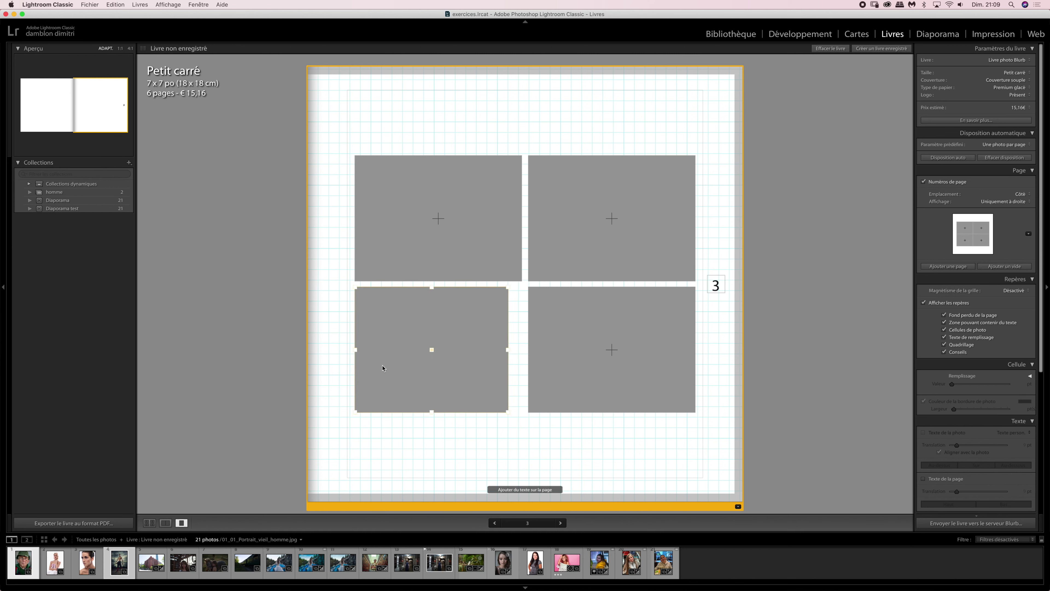
click(150, 522)
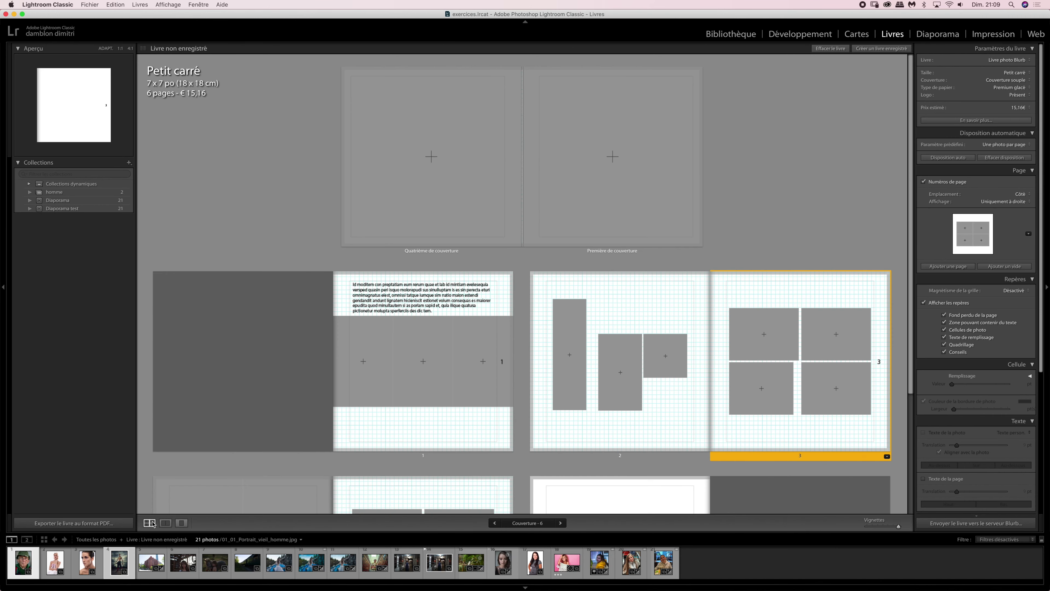
- View page 2 on its own in single-page view, returning to the overview of all pages
click(601, 433)
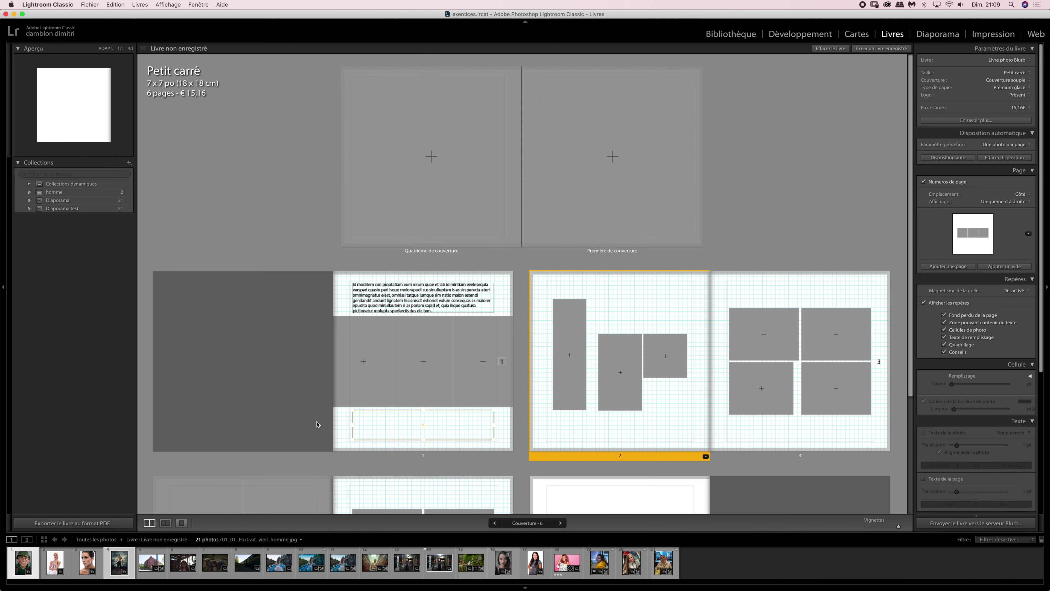
click(181, 523)
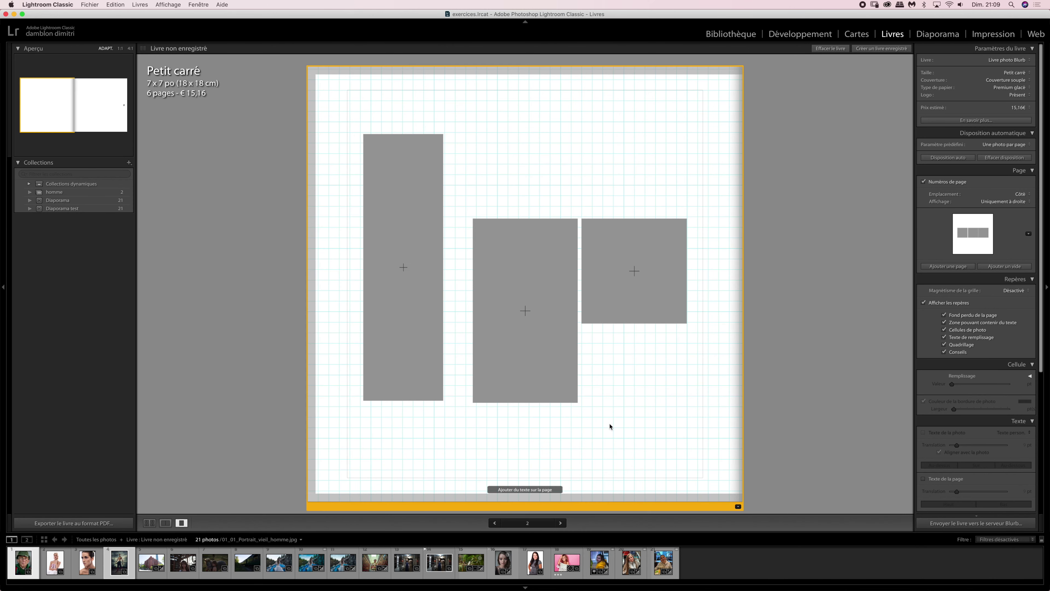
click(149, 523)
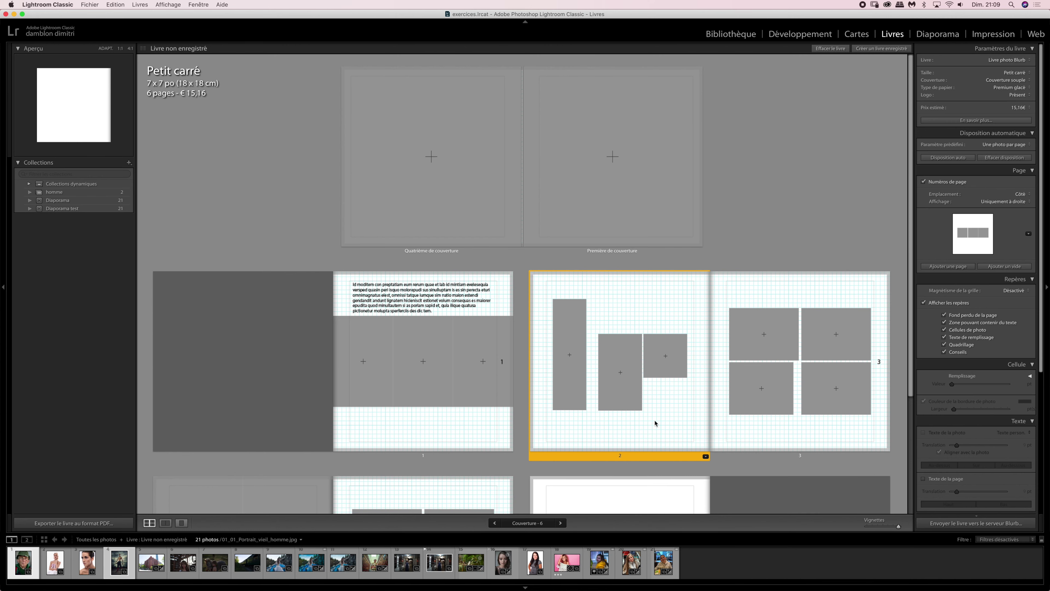
- View page 4 in its spread with page 5 and as a single page, returning to the overview of all pages
drag(909, 363, 902, 495)
click(276, 444)
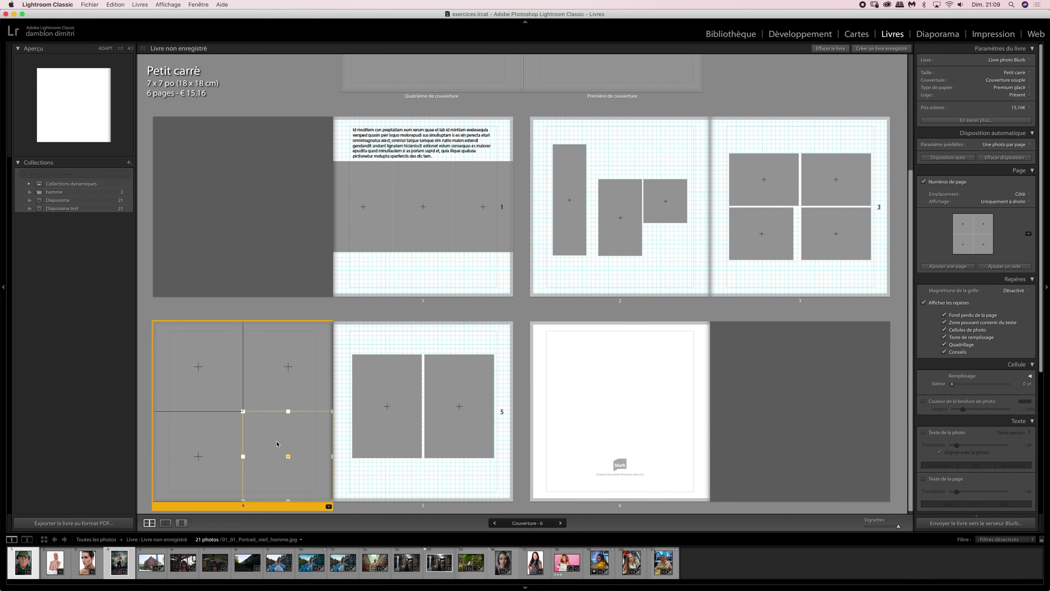
click(165, 523)
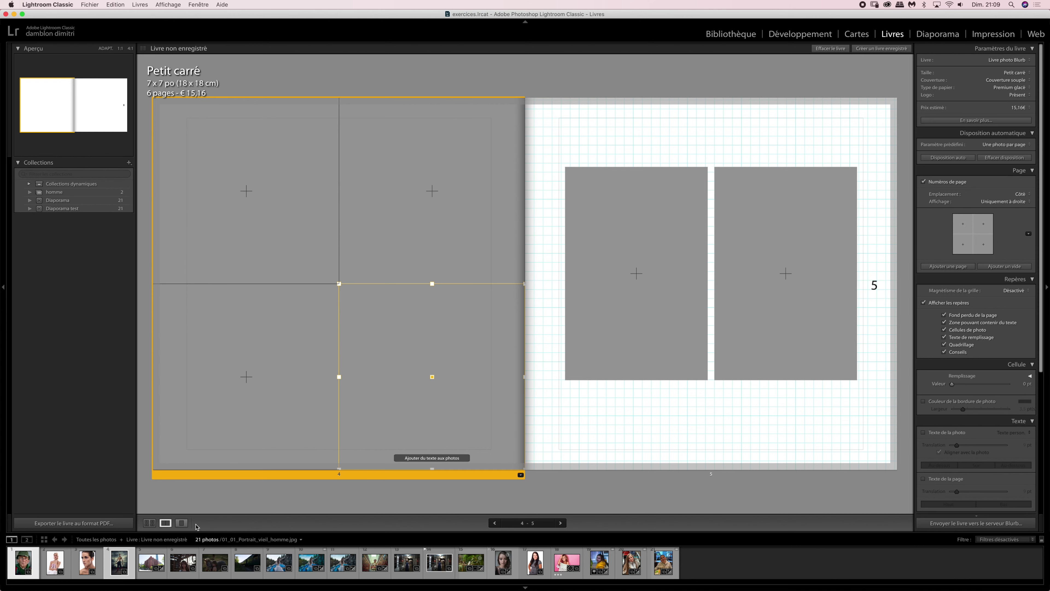
click(150, 523)
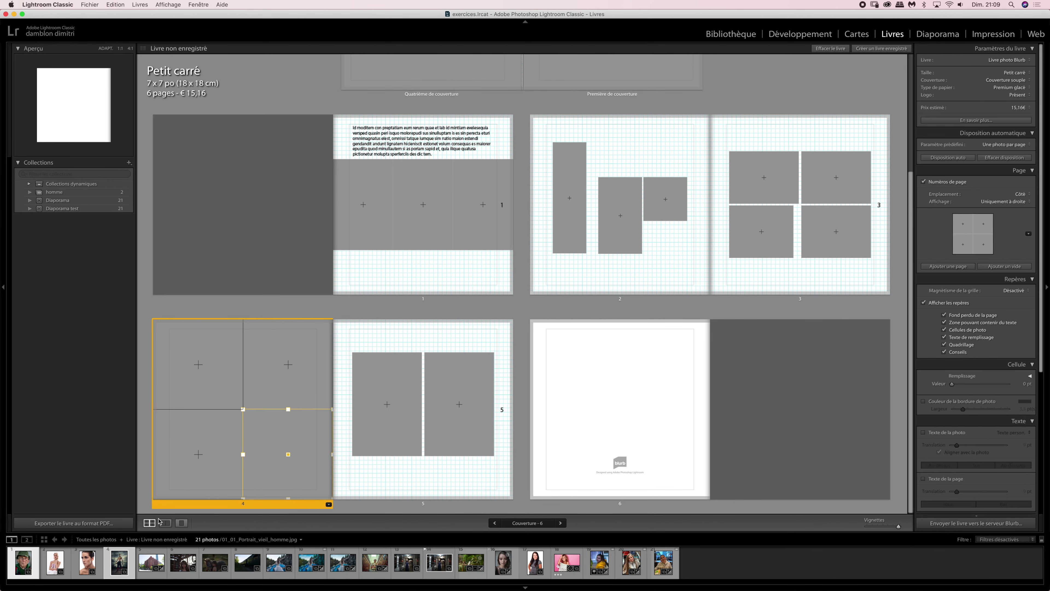
click(166, 523)
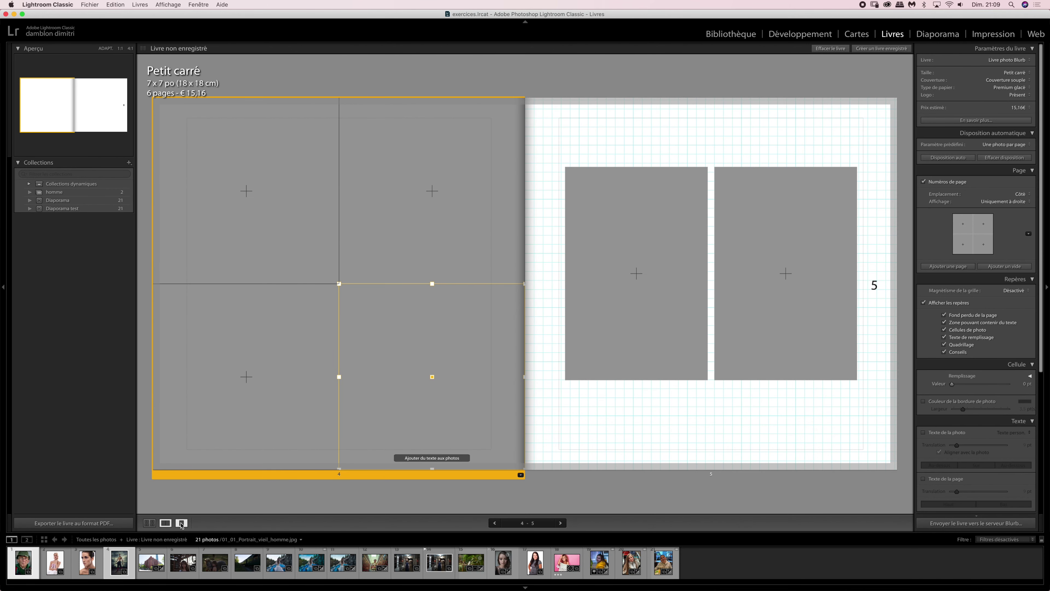
click(181, 523)
click(166, 523)
click(181, 523)
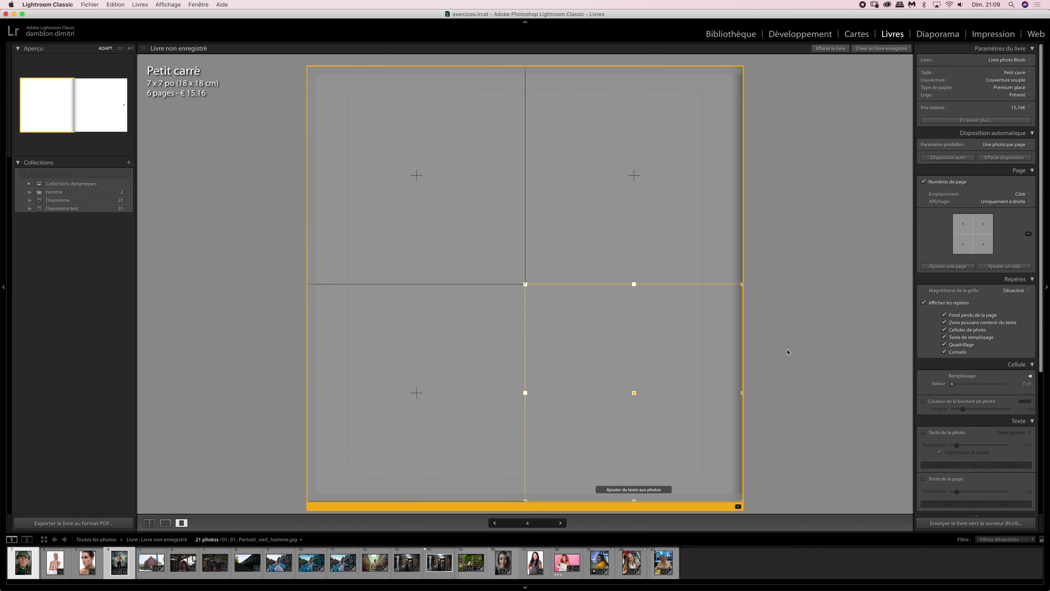
click(149, 523)
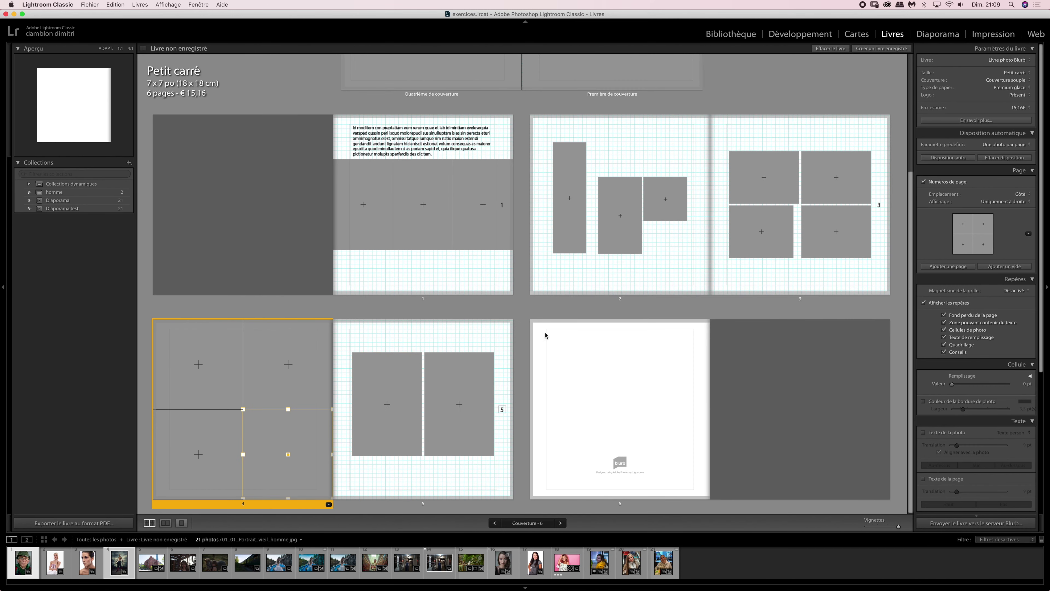
- Open page 3 in single-page view and examine its four photo cells by selecting each in turn
click(747, 271)
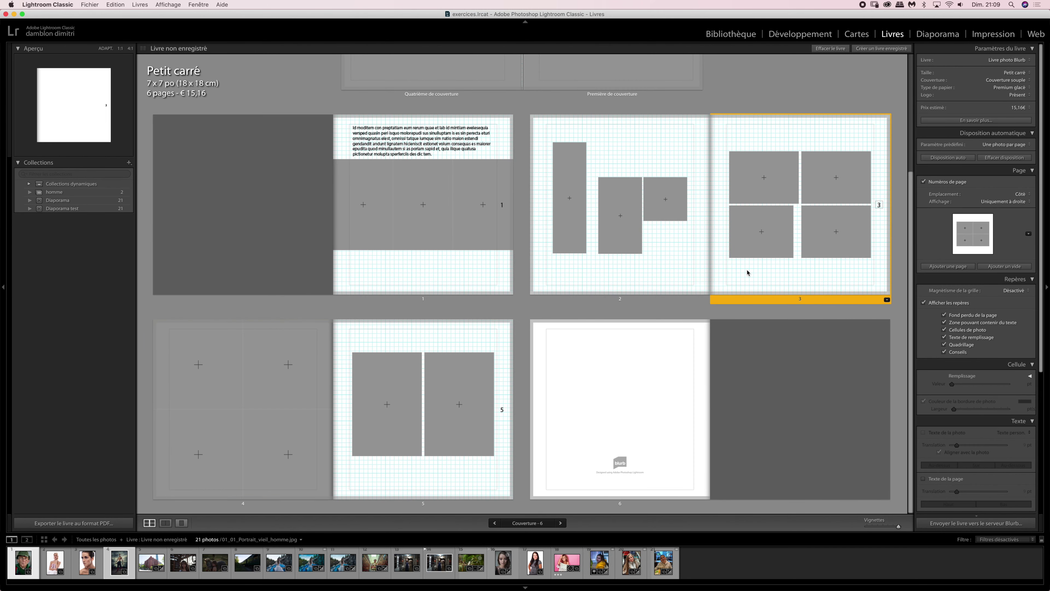
click(181, 522)
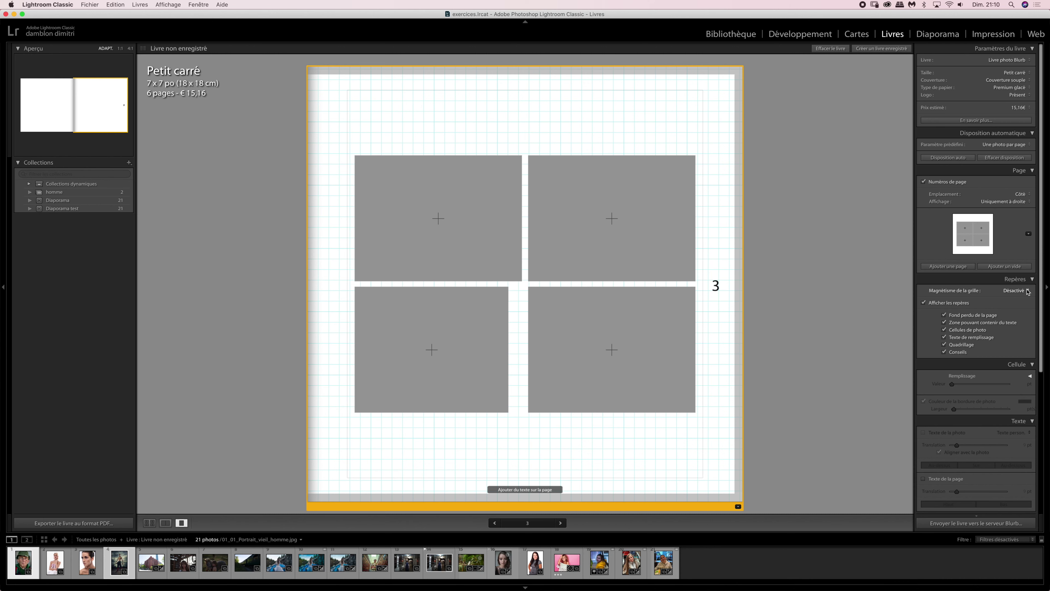
click(396, 234)
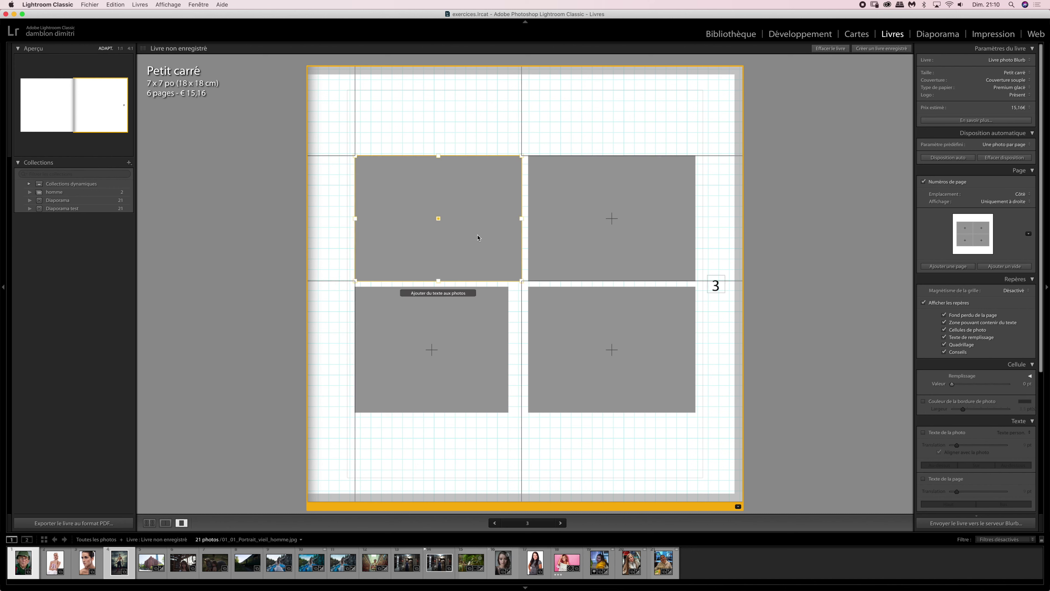
click(590, 215)
click(574, 352)
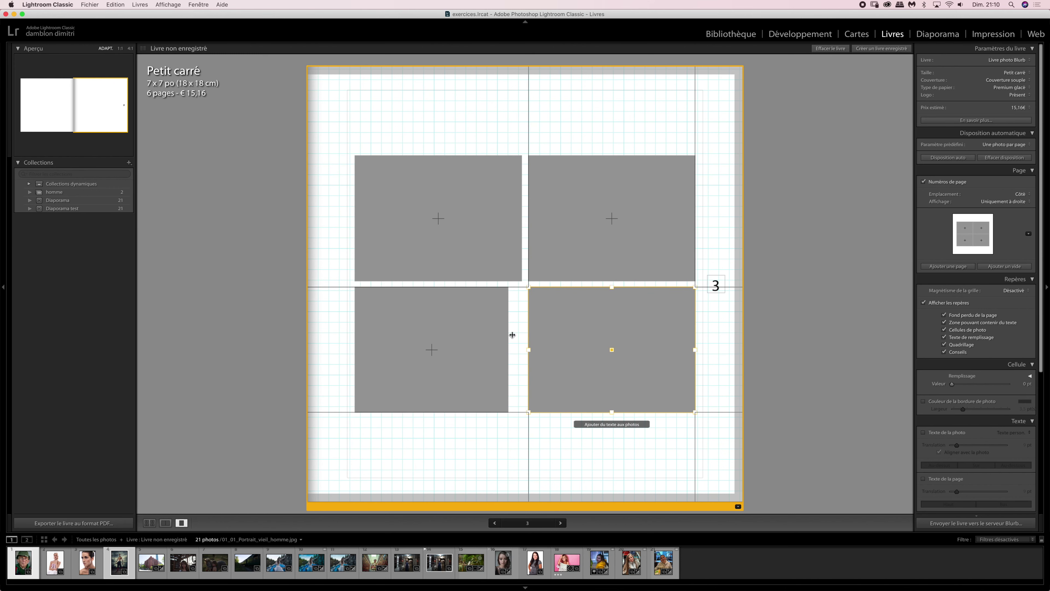
click(450, 361)
click(436, 217)
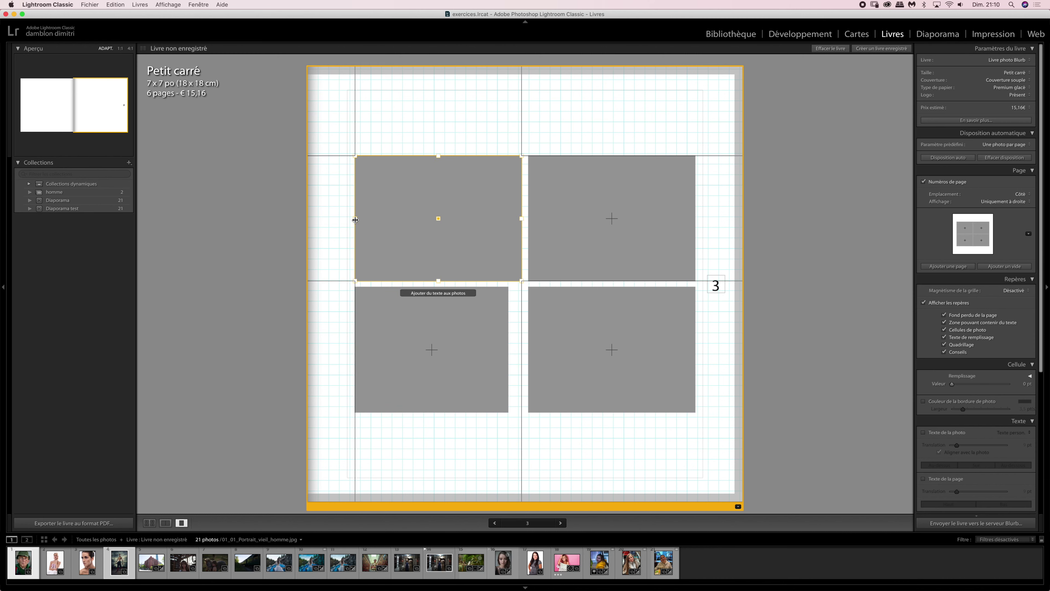
- Resize the upper-left photo cell of page 3 from its edges, ending in a wide, shallow cell extended towards the spine
drag(439, 156, 439, 122)
drag(520, 202, 483, 202)
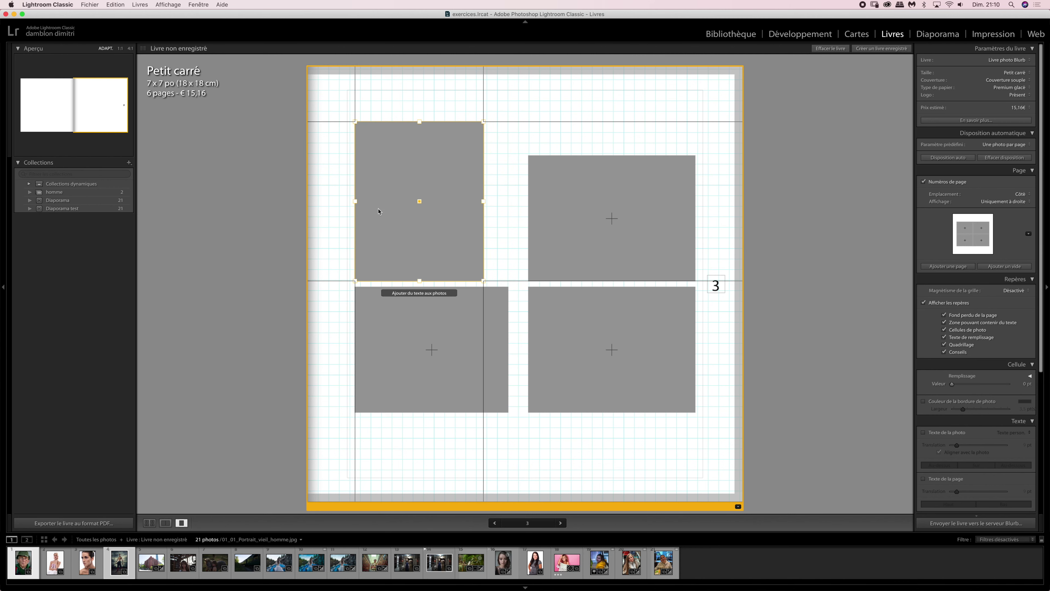
drag(356, 203, 377, 202)
drag(430, 282, 430, 259)
drag(430, 121, 430, 152)
drag(376, 201, 339, 207)
drag(483, 207, 508, 207)
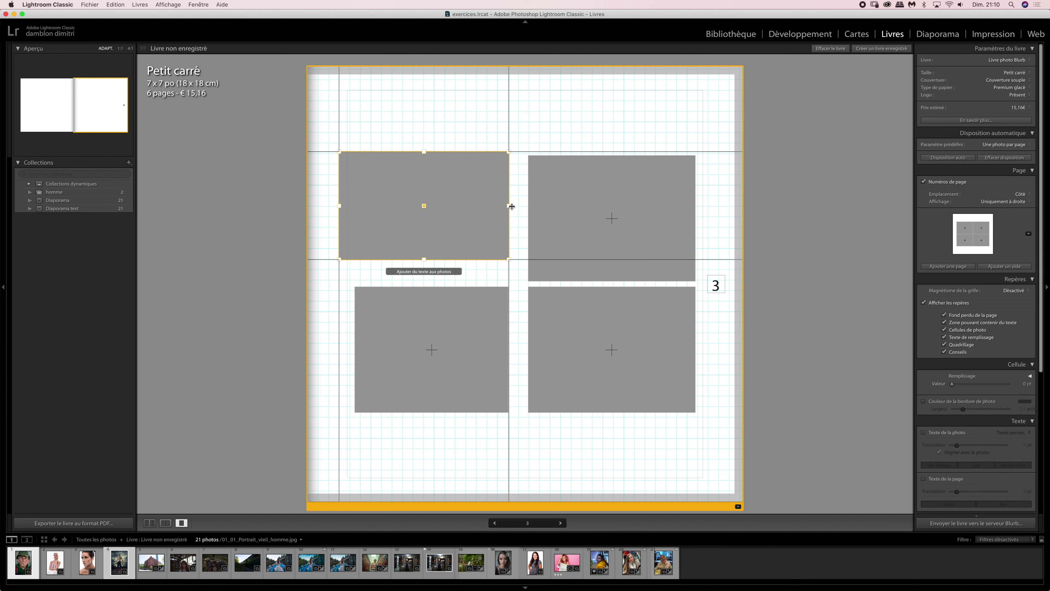
- Reshape the upper-left photo cell into a nearly square one whose upper edge rises above the neighbouring cell
drag(510, 204, 467, 205)
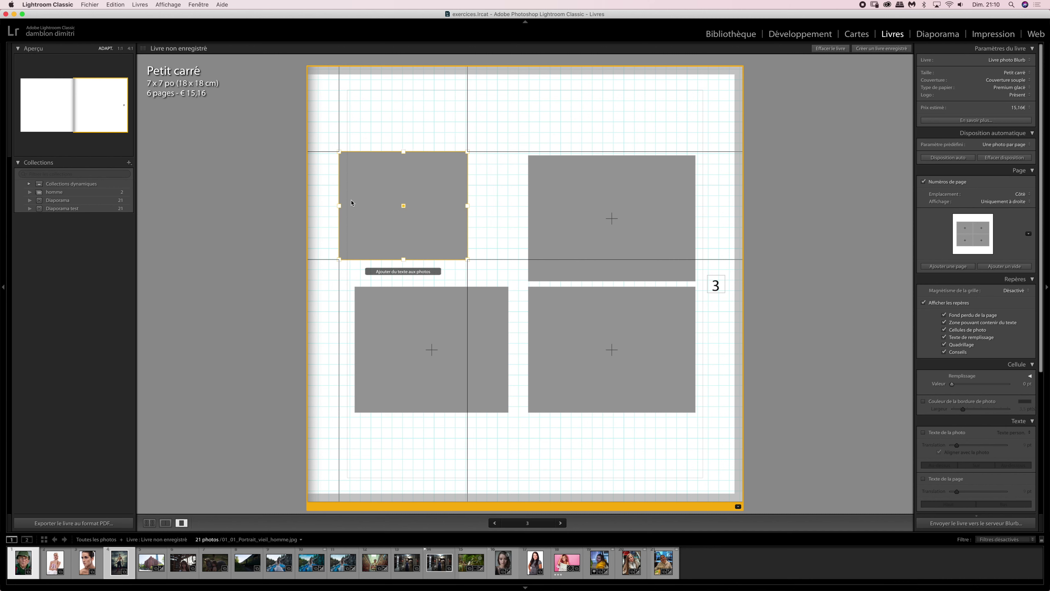
drag(339, 208, 366, 206)
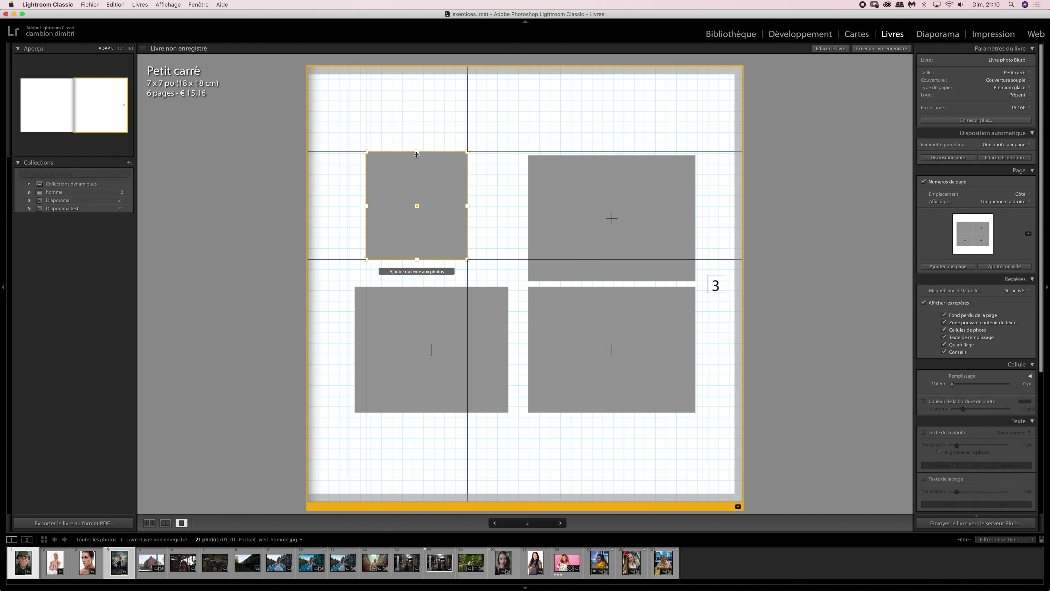
drag(418, 147, 417, 122)
drag(366, 191, 339, 191)
drag(468, 257, 474, 280)
mouse_move(475, 199)
mouse_down()
mouse_move(499, 195)
mouse_move(460, 195)
mouse_move(507, 194)
mouse_move(483, 197)
mouse_move(495, 200)
mouse_up()
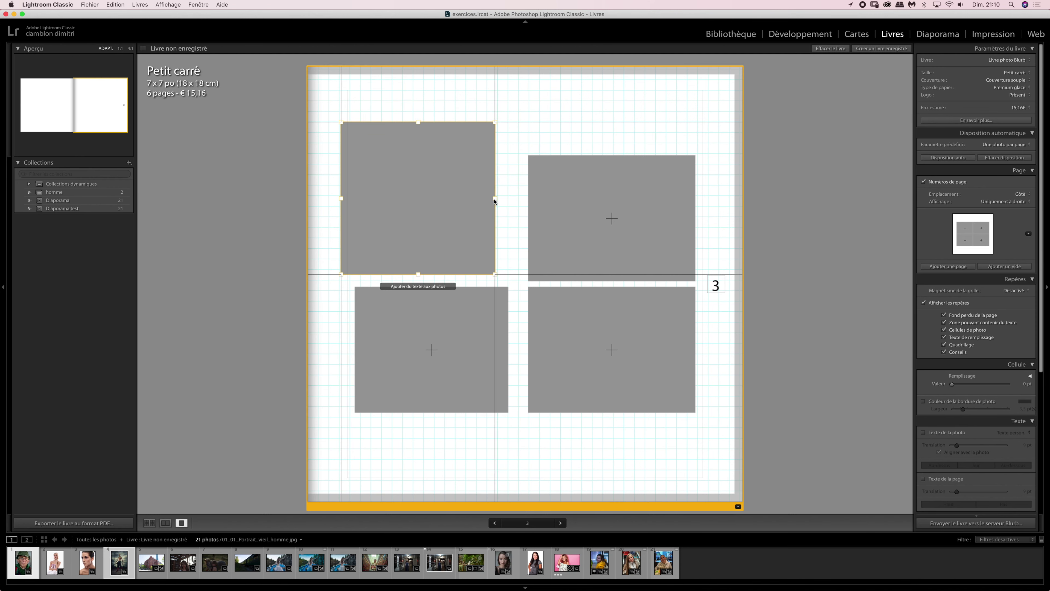
- Set grid snapping to Cellules and snap the upper-left cell's lower and right edges to the edges of the lower-left cell
click(1010, 291)
click(1012, 298)
drag(418, 273, 417, 284)
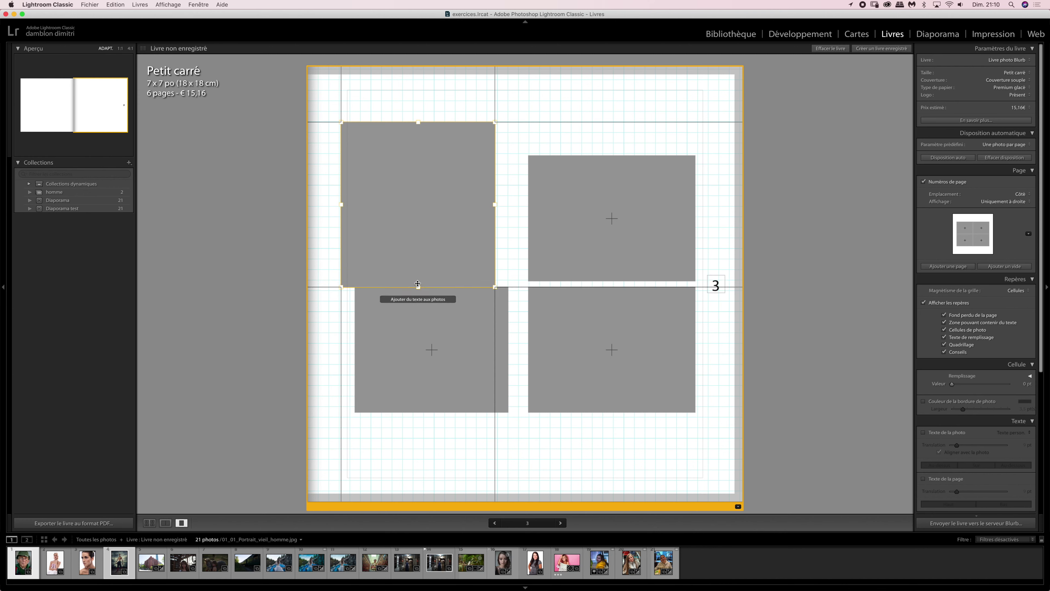
mouse_move(495, 205)
mouse_down()
mouse_move(531, 203)
mouse_move(506, 204)
mouse_up()
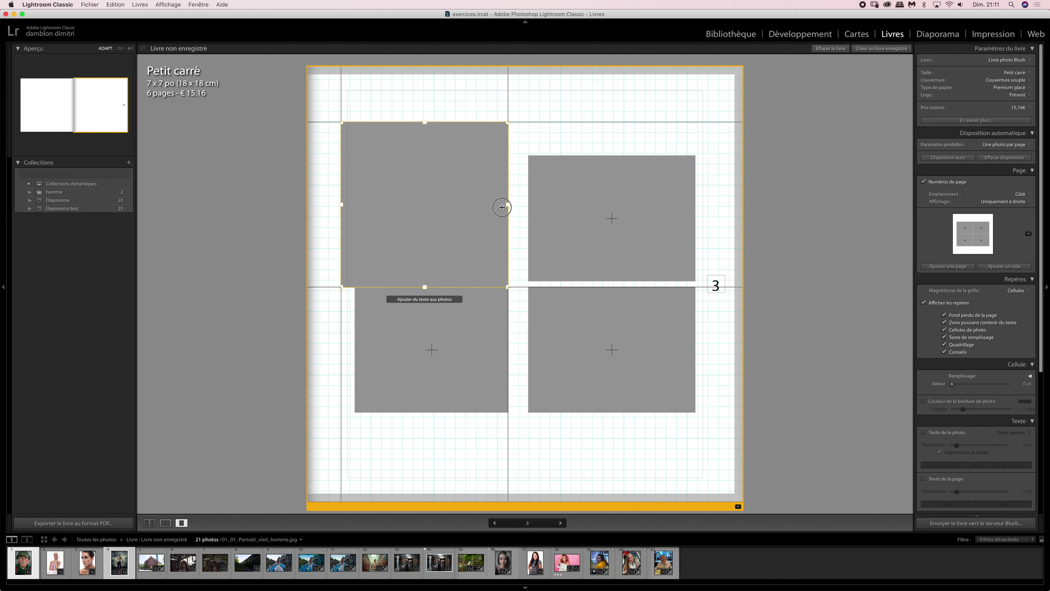
- Extend the lower-right cell's upper edge until it meets the bottom of the upper-right cell
click(620, 303)
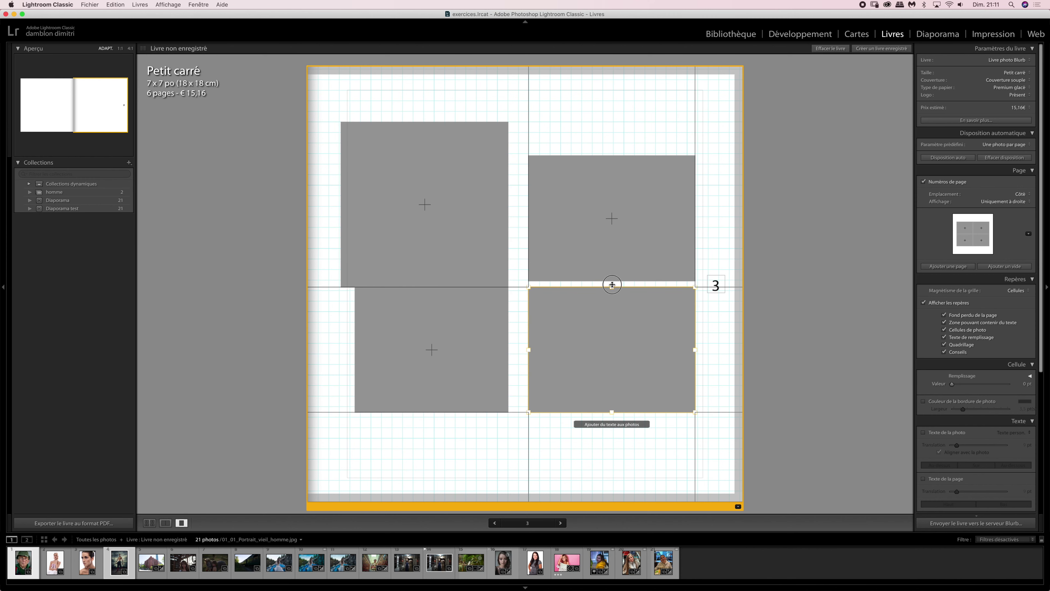
drag(612, 284, 609, 302)
mouse_move(610, 289)
mouse_down()
mouse_move(610, 323)
mouse_move(607, 282)
mouse_up()
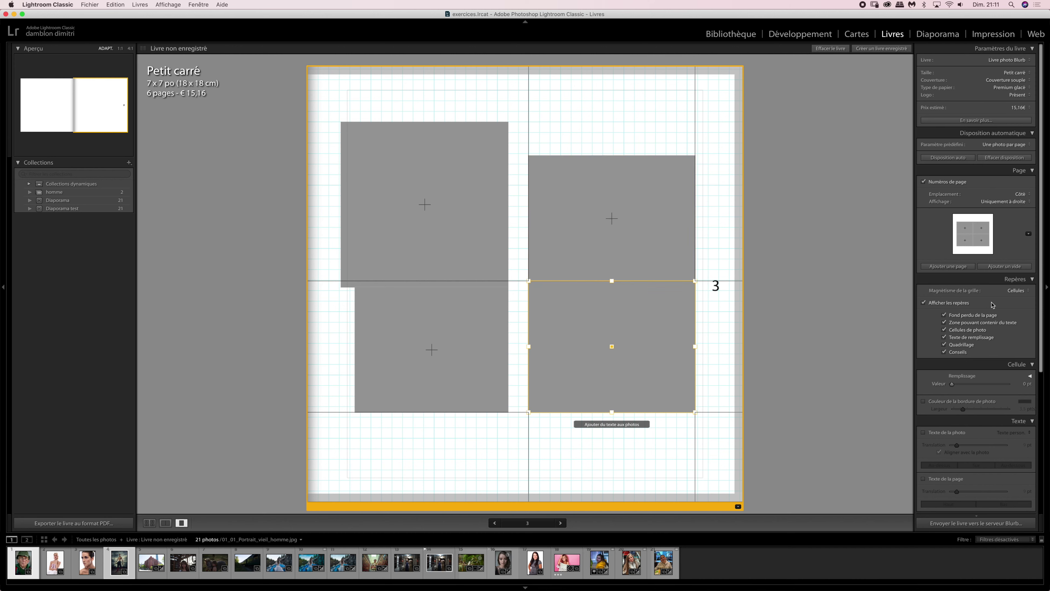
- Set grid snapping to Grille, then enlarge the upper-right cell upwards and shift its edges along the grid lines
click(1016, 291)
click(1016, 295)
drag(528, 221, 553, 222)
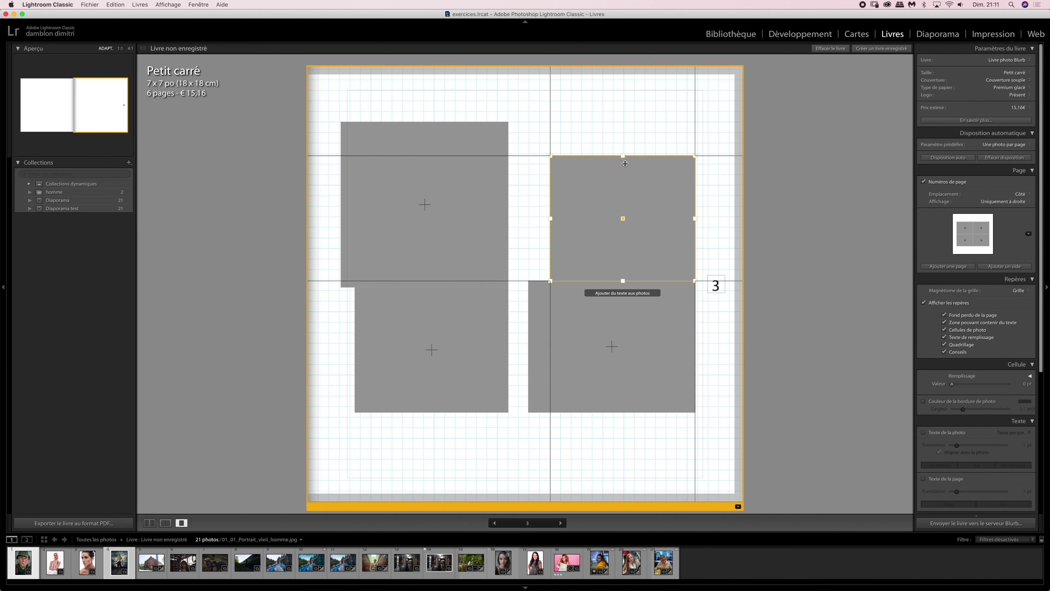
drag(622, 156, 622, 137)
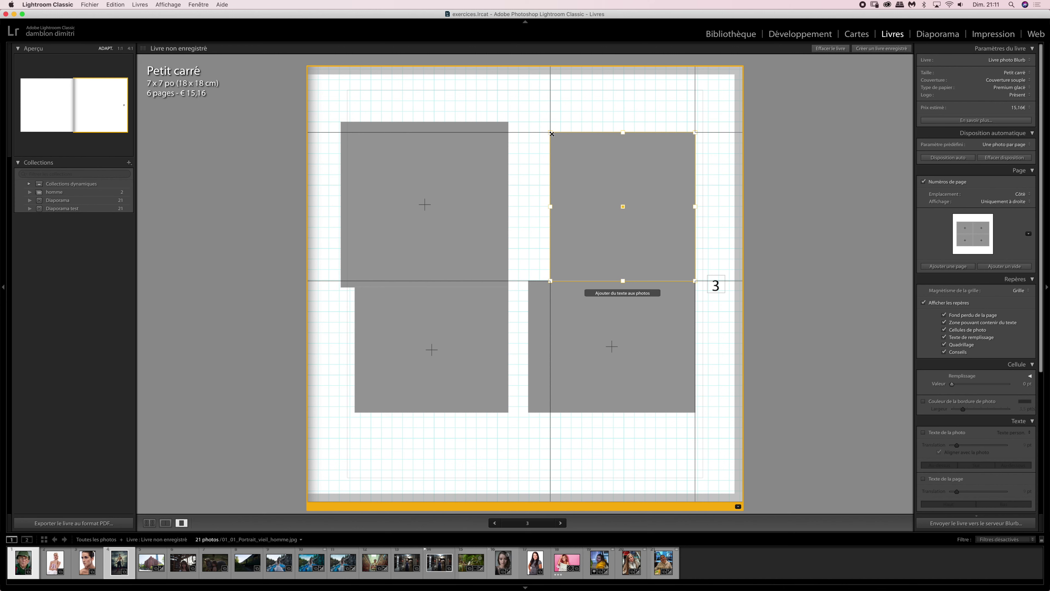
drag(550, 132, 537, 121)
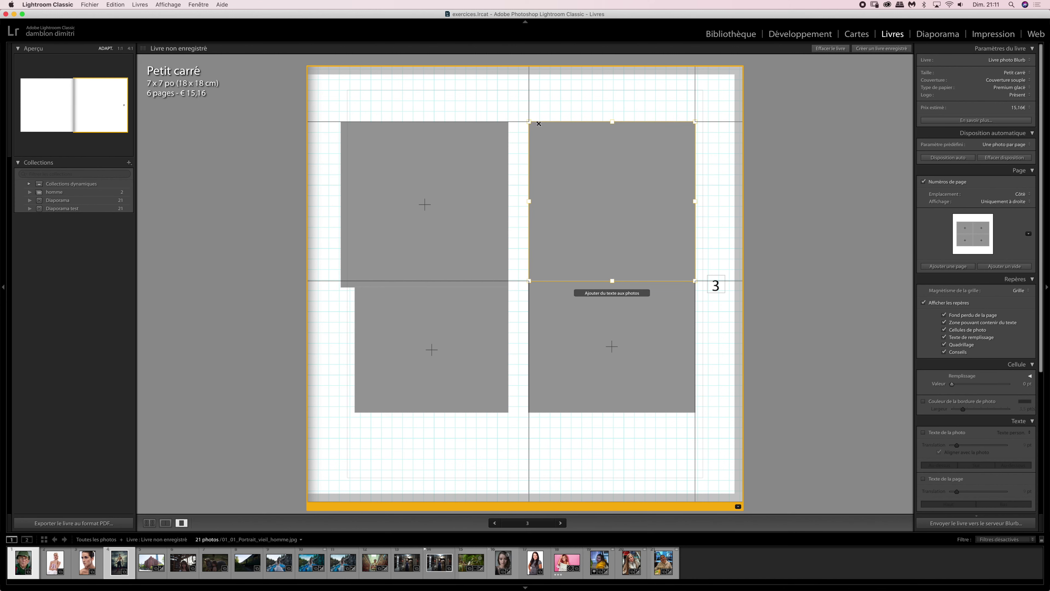
mouse_move(533, 123)
mouse_down()
mouse_move(561, 146)
mouse_move(558, 123)
mouse_move(539, 124)
mouse_move(525, 104)
mouse_move(545, 131)
mouse_move(531, 112)
mouse_up()
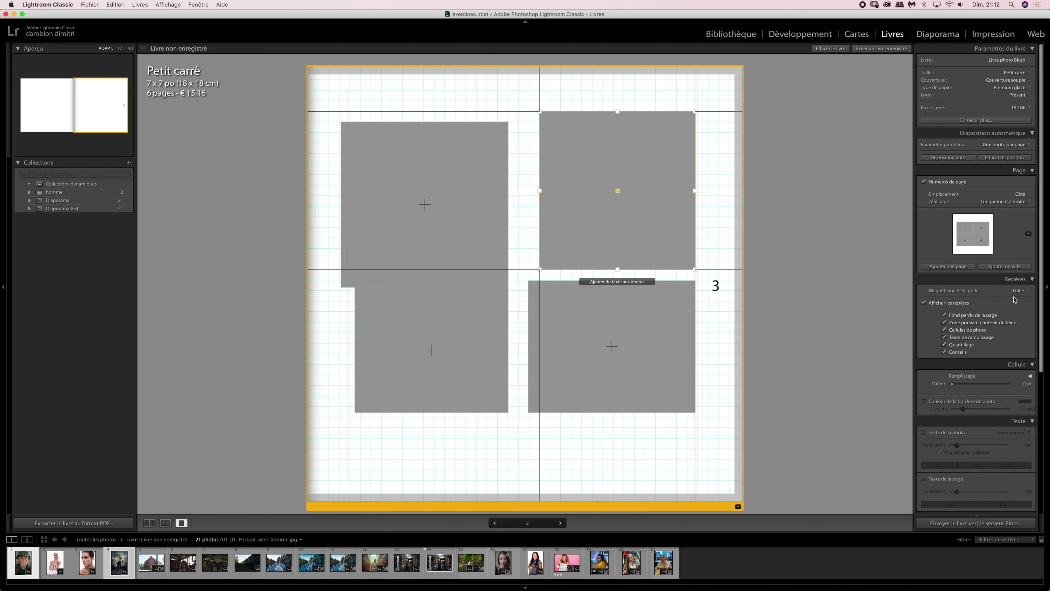
- Set grid snapping to Désactivé and freely lower the bottom edge of the upper-left cell slightly
click(1020, 290)
click(1009, 283)
click(508, 211)
mouse_move(508, 211)
mouse_down()
mouse_move(471, 202)
mouse_move(509, 203)
mouse_up()
mouse_move(430, 284)
mouse_down()
mouse_move(424, 309)
mouse_move(425, 273)
mouse_move(425, 293)
mouse_up()
- Set grid snapping to Cellules and widen the upper-left cell to the left edge of the upper-right cell
click(1012, 292)
click(1013, 299)
drag(509, 210, 539, 213)
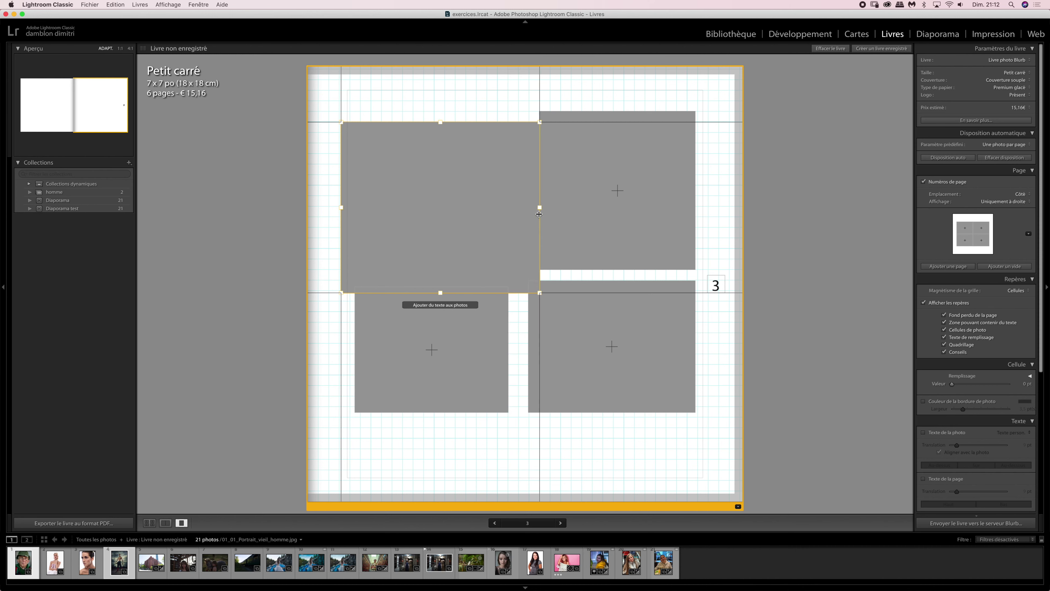
- Set grid snapping to Grille and lower the upper edge of the lower-right cell along the grid
click(1016, 290)
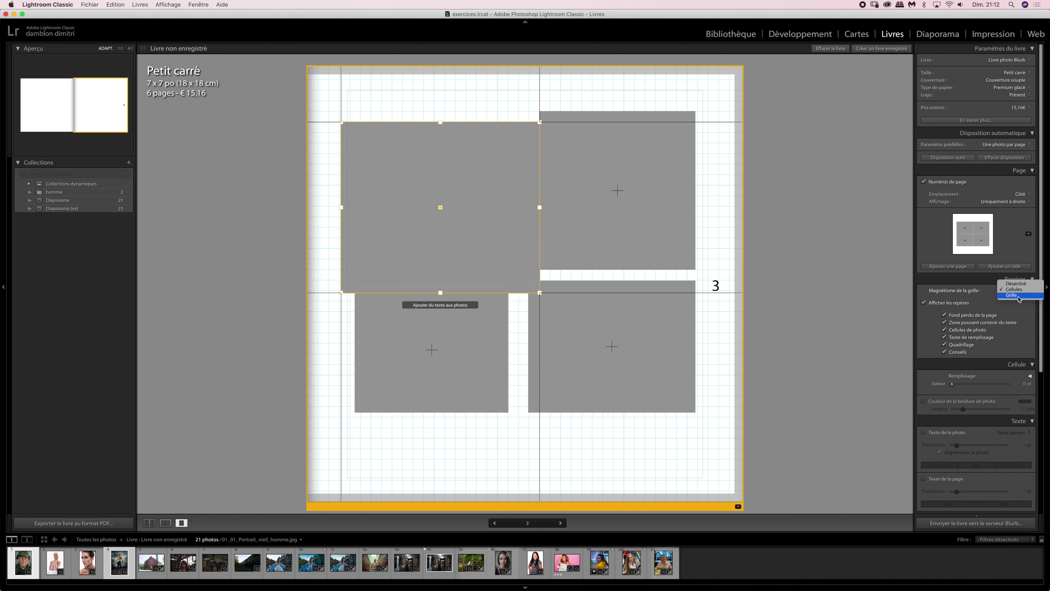
key(Return)
click(612, 346)
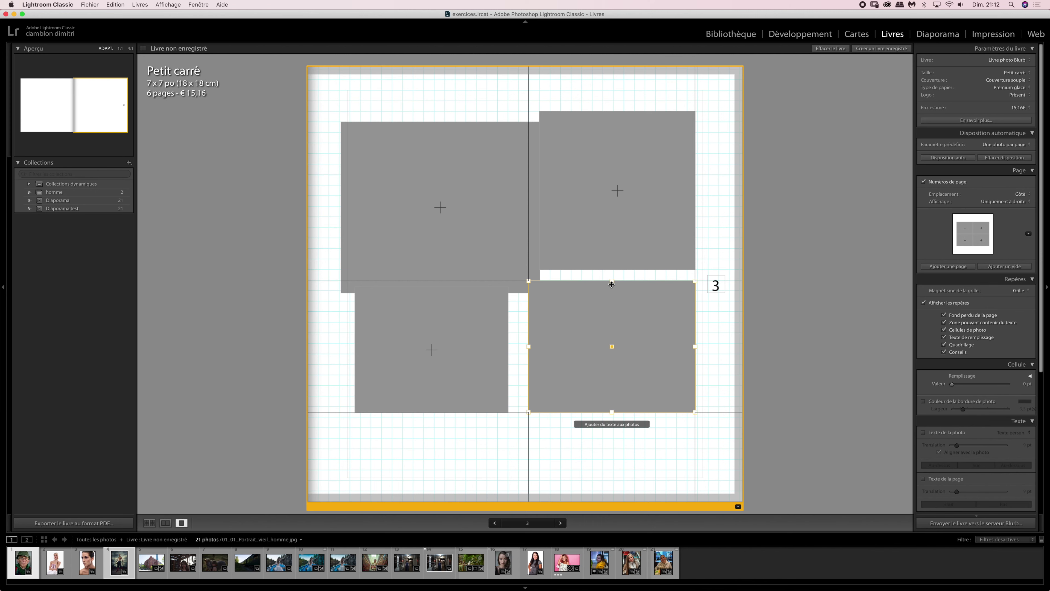
drag(612, 287, 608, 315)
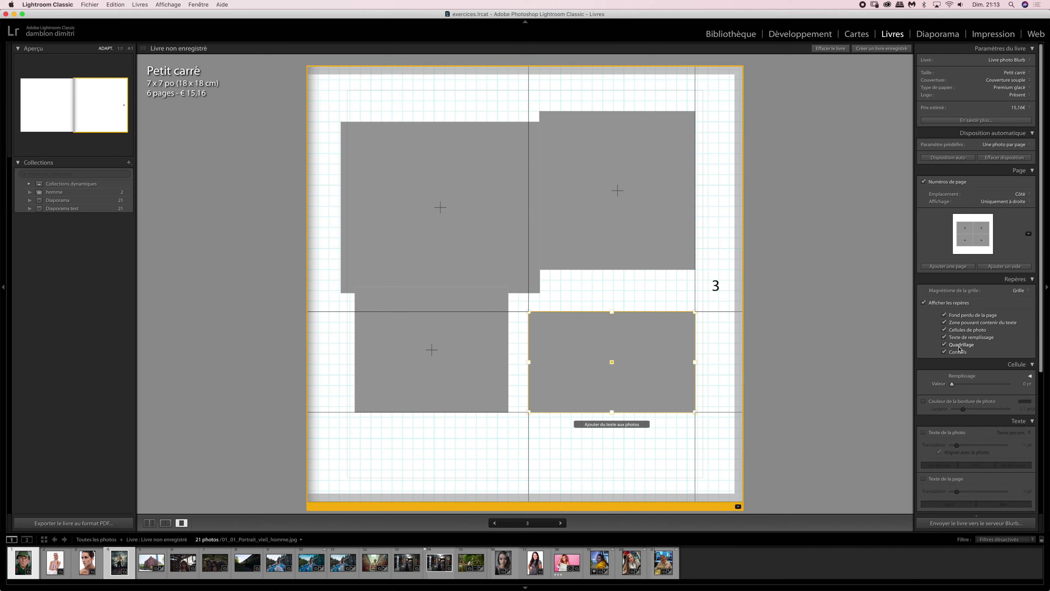
- Narrow the lower-right cell from its right edge with the page grid (Quadrillage) hidden, and show the grid again
click(944, 345)
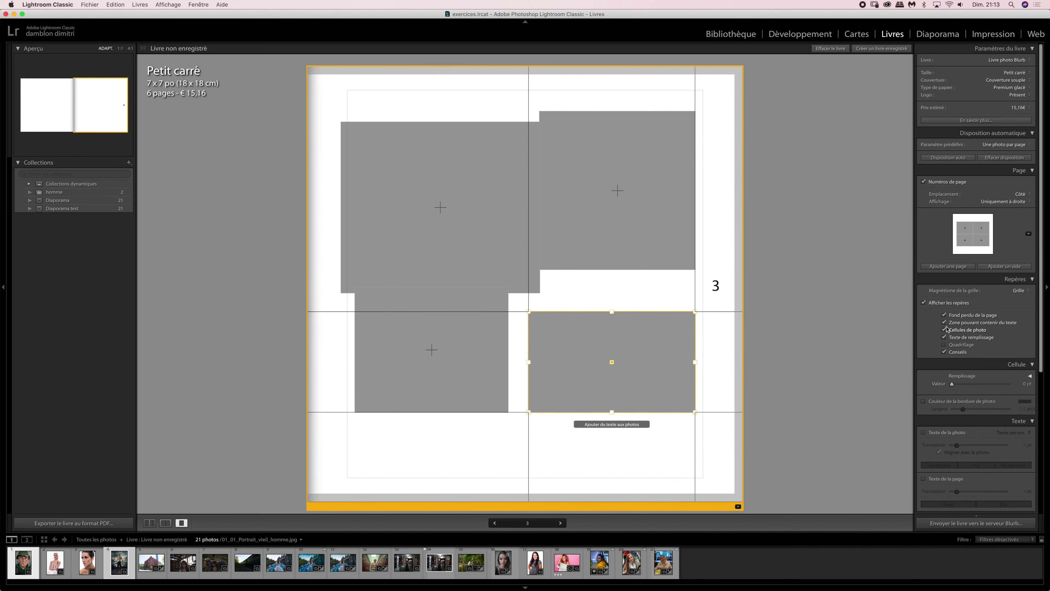
drag(695, 362, 663, 367)
click(944, 345)
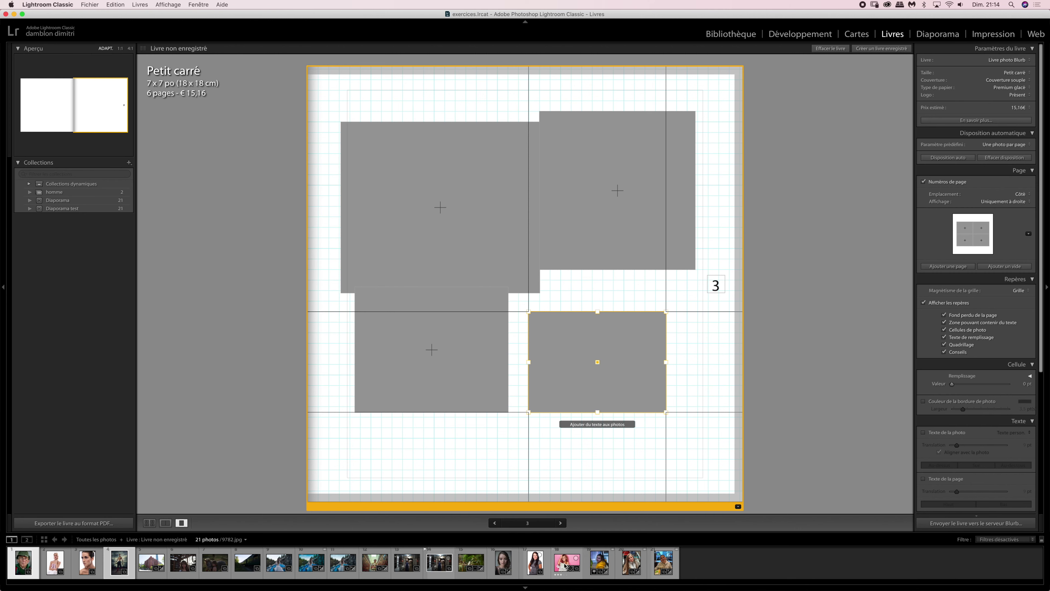
- Fill page 3's cells with the pink-background portrait, white parrot, woman in the gallery and dark backlit portrait
drag(566, 566, 577, 355)
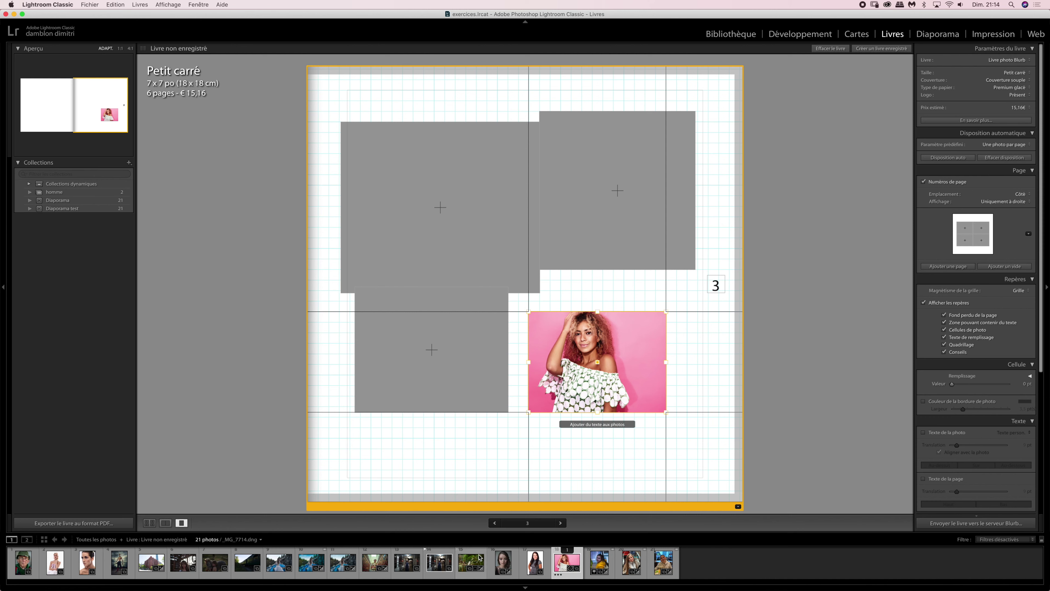
drag(470, 563, 413, 359)
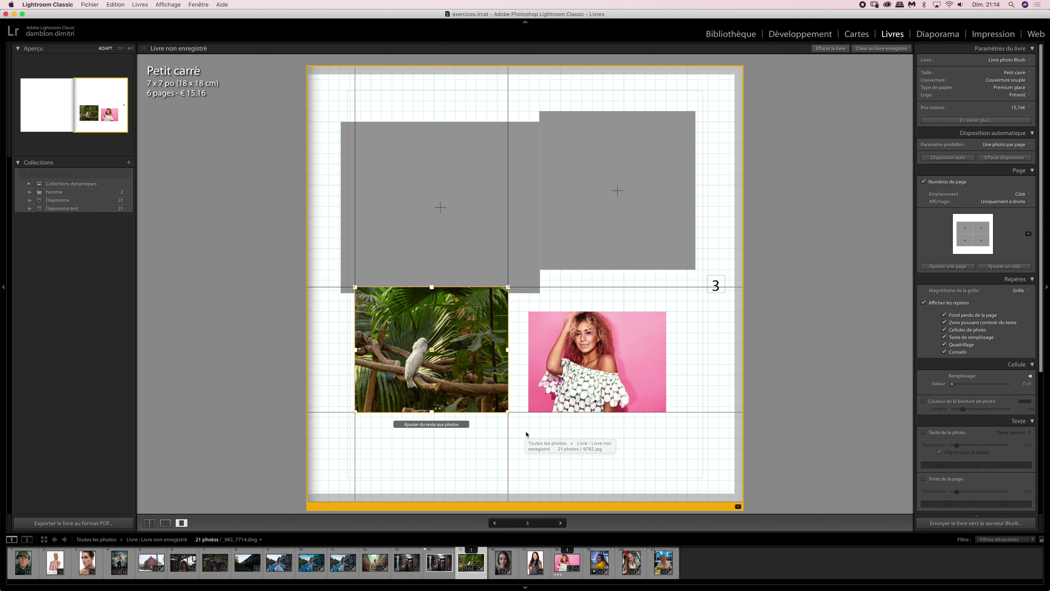
drag(382, 562, 404, 237)
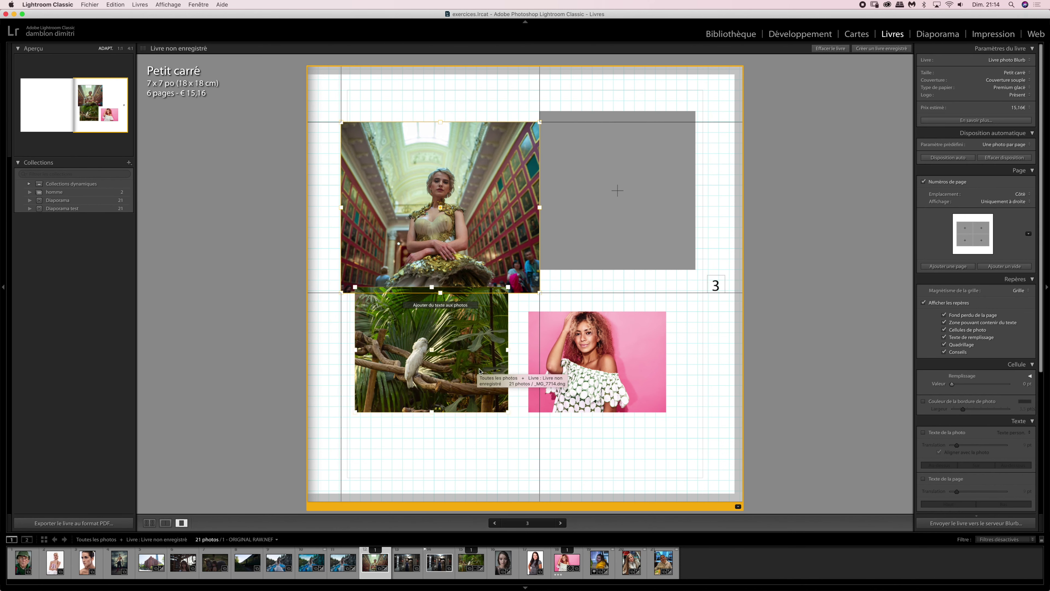
drag(183, 561, 581, 200)
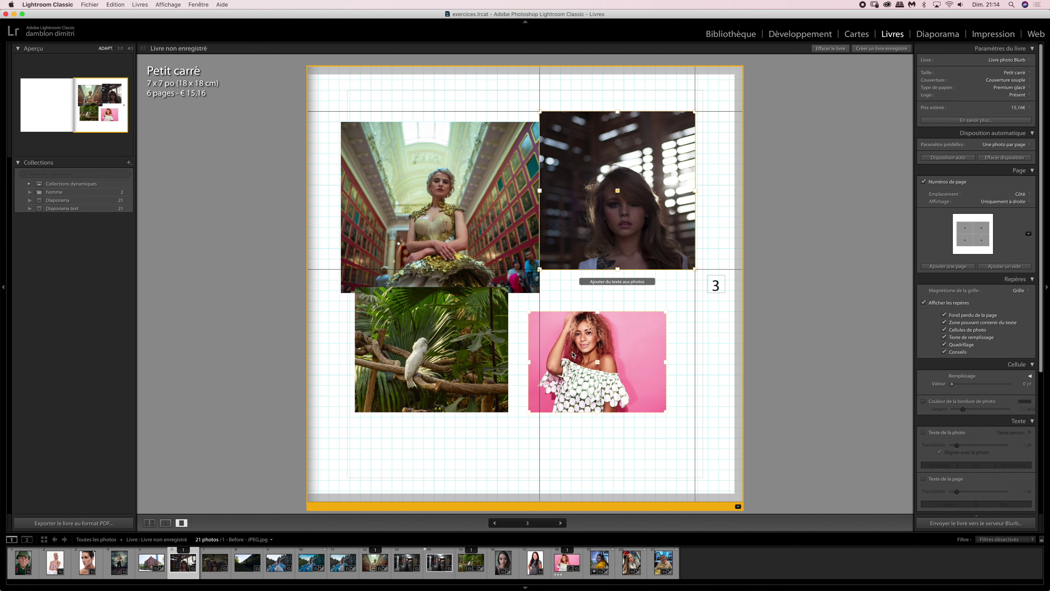
- Replace the lower-right photo with the woman in the bus and the lower-left photo with the woman beside the horse
drag(440, 562, 592, 368)
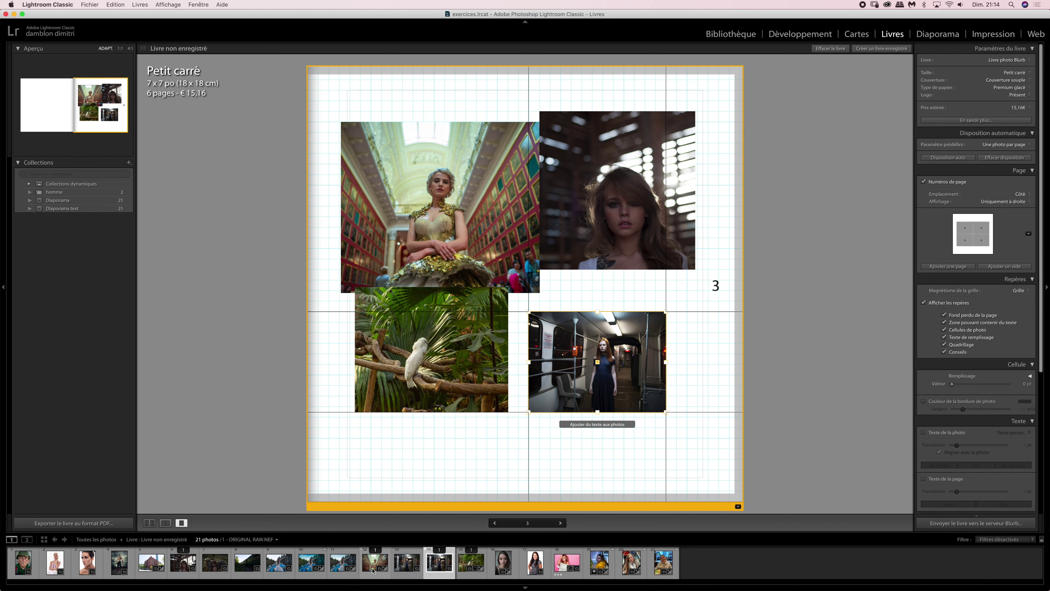
drag(212, 567, 407, 365)
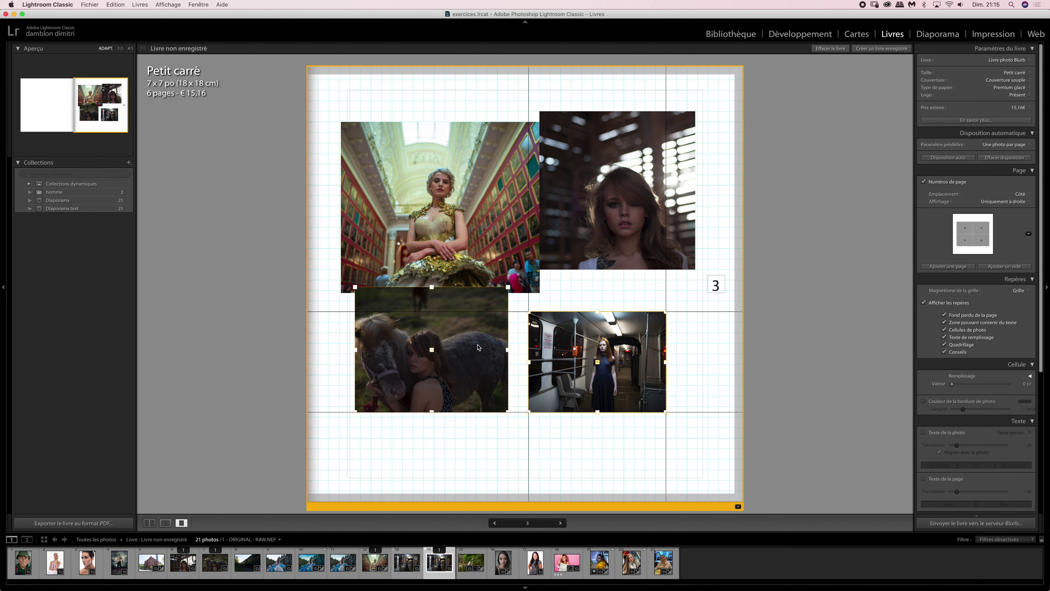
- Remove the gallery photo from the upper-left cell and fill it with the woman in the blue boat
click(441, 230)
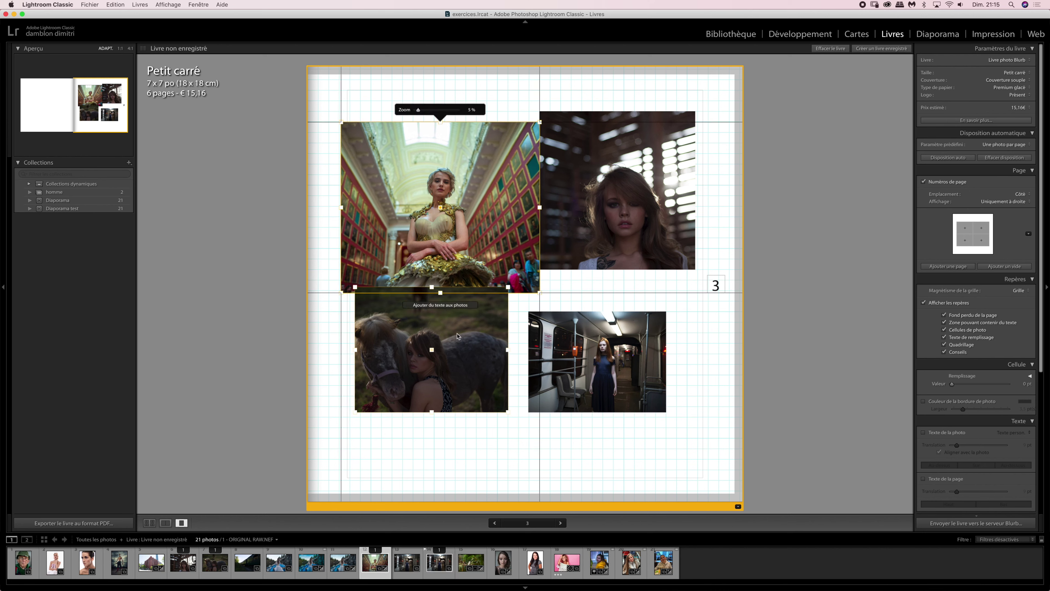
key(Delete)
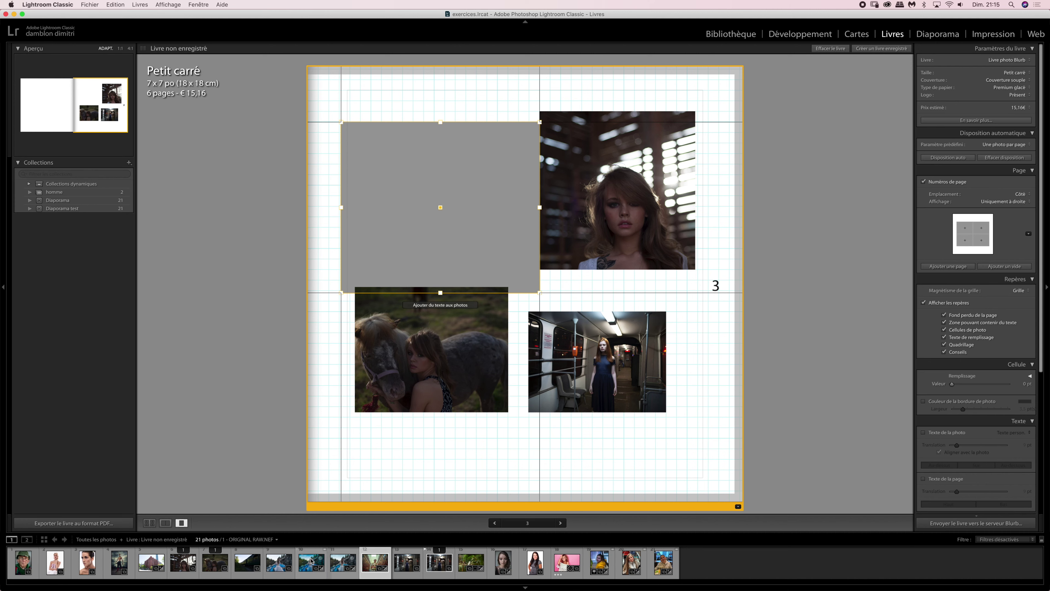
drag(311, 562, 432, 269)
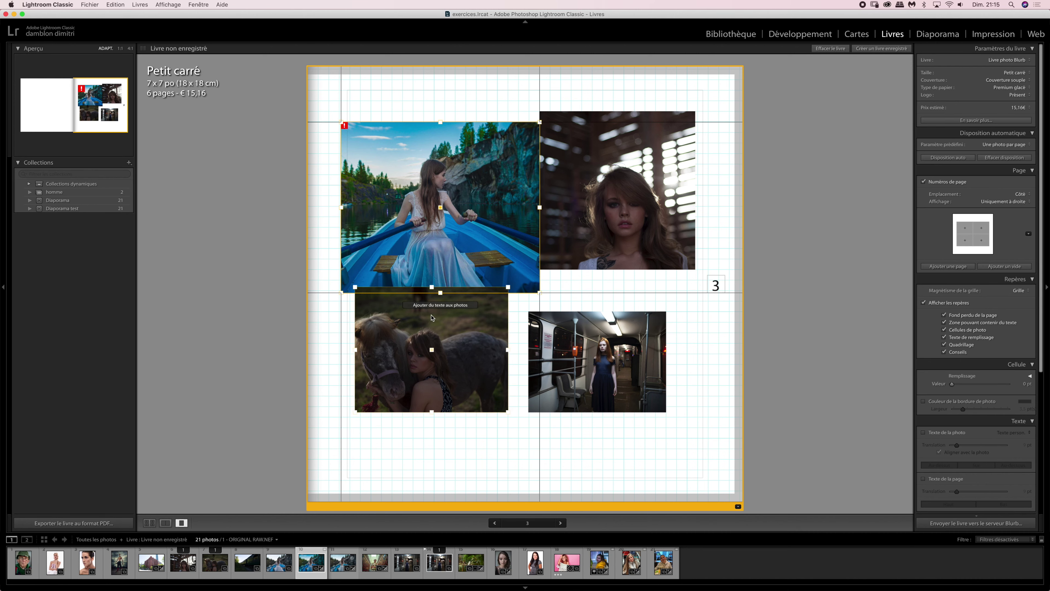
- Clear the boat photo from the upper-left cell and place the woman beside the horse there
key(BackSpace)
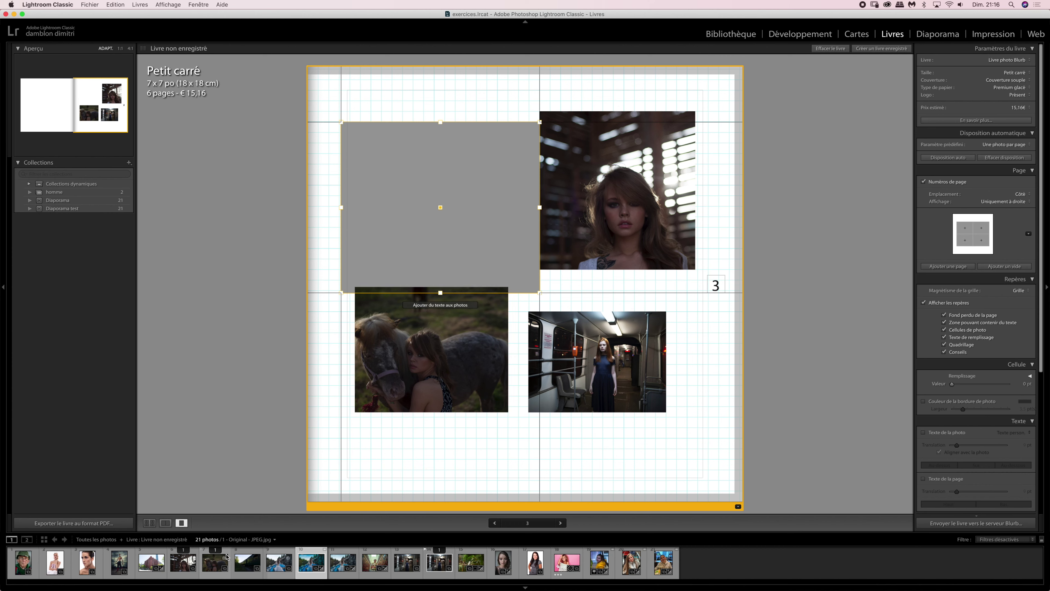
drag(227, 560, 416, 250)
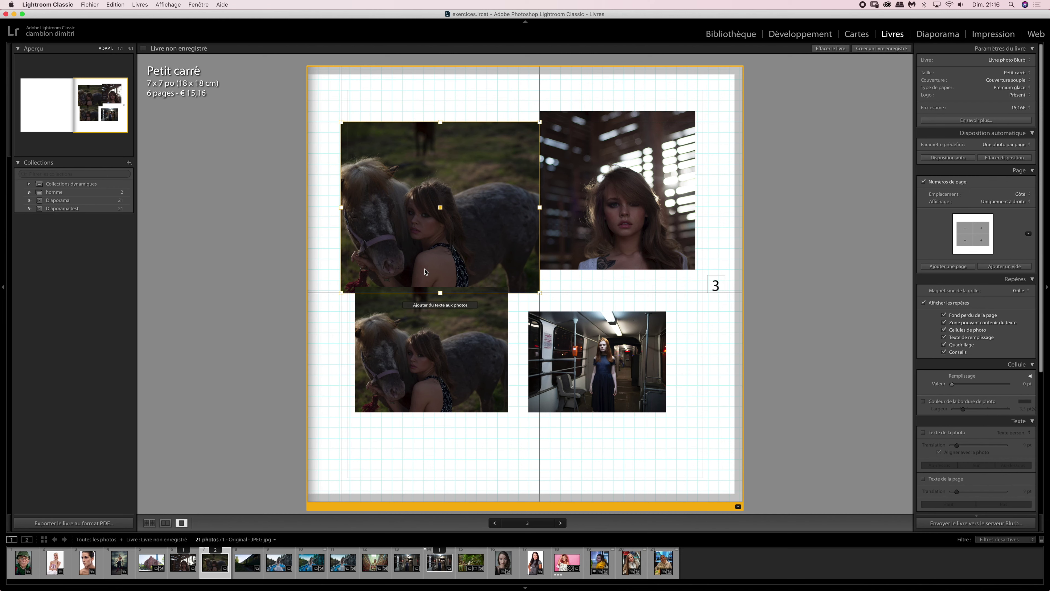
- Undo the photo placement in page 3's upper-left cell and enlarge the bus photo's cell outward and downward
key(super+z)
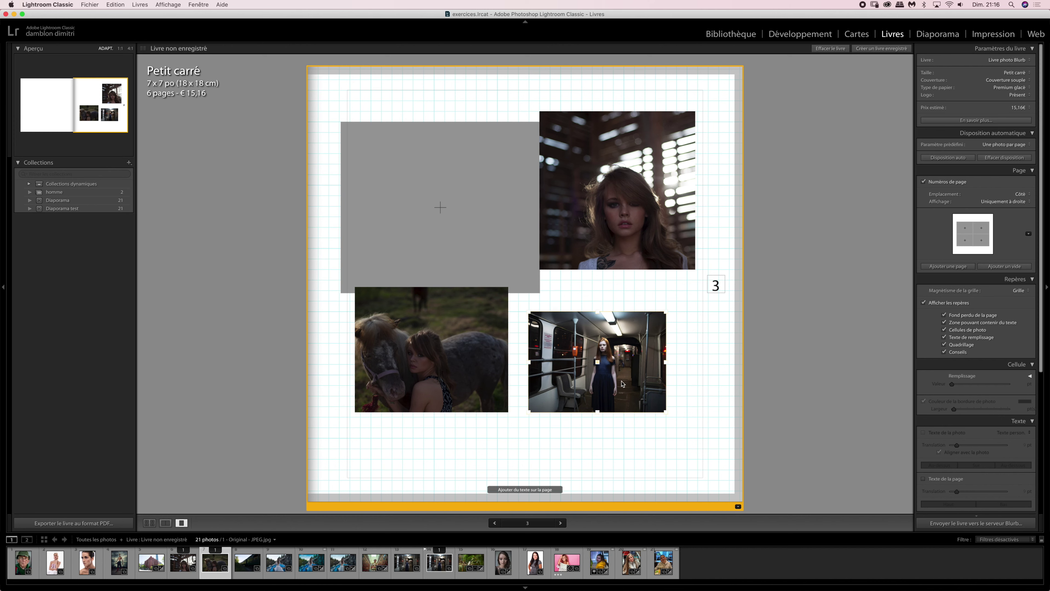
click(626, 389)
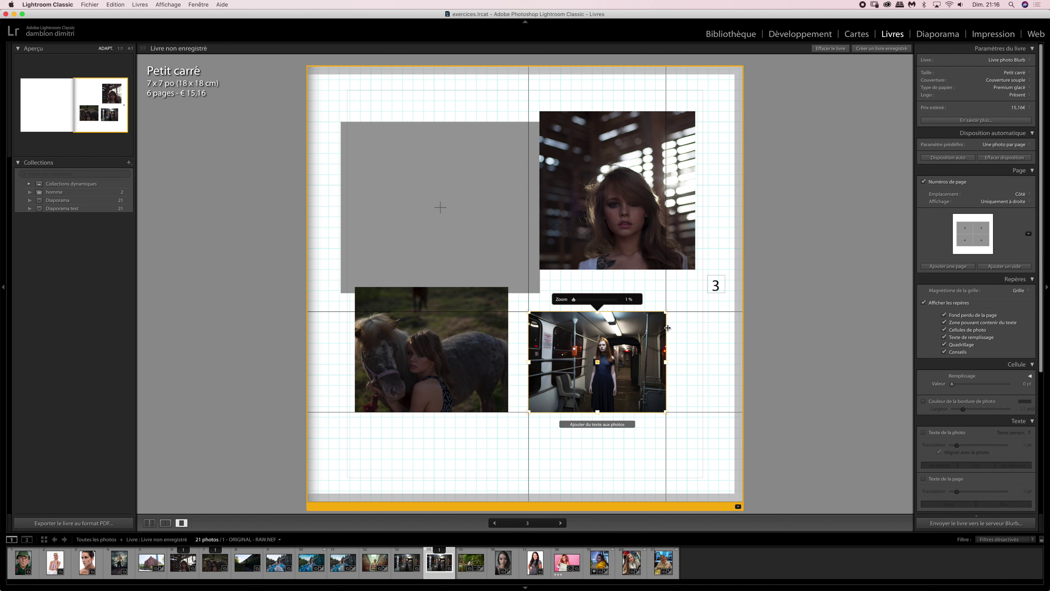
drag(528, 412, 486, 459)
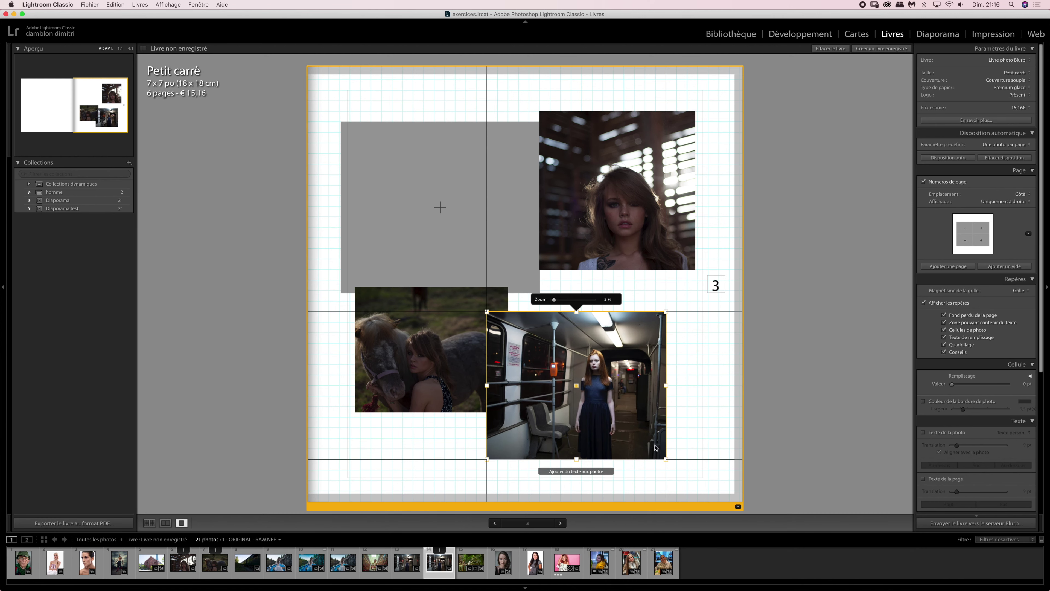
drag(666, 458, 707, 469)
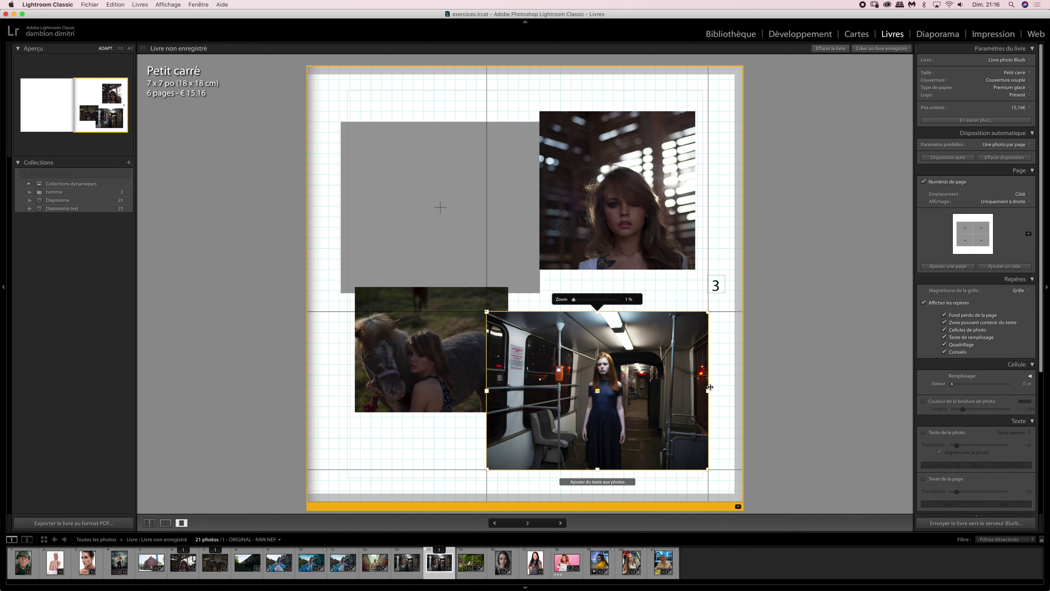
- Adjust the bus photo cell's top and right edges, widening the cell one grid square to the right
mouse_move(707, 390)
mouse_down()
mouse_move(603, 397)
mouse_move(706, 407)
mouse_up()
mouse_move(594, 312)
mouse_down()
mouse_move(600, 383)
mouse_move(598, 318)
mouse_up()
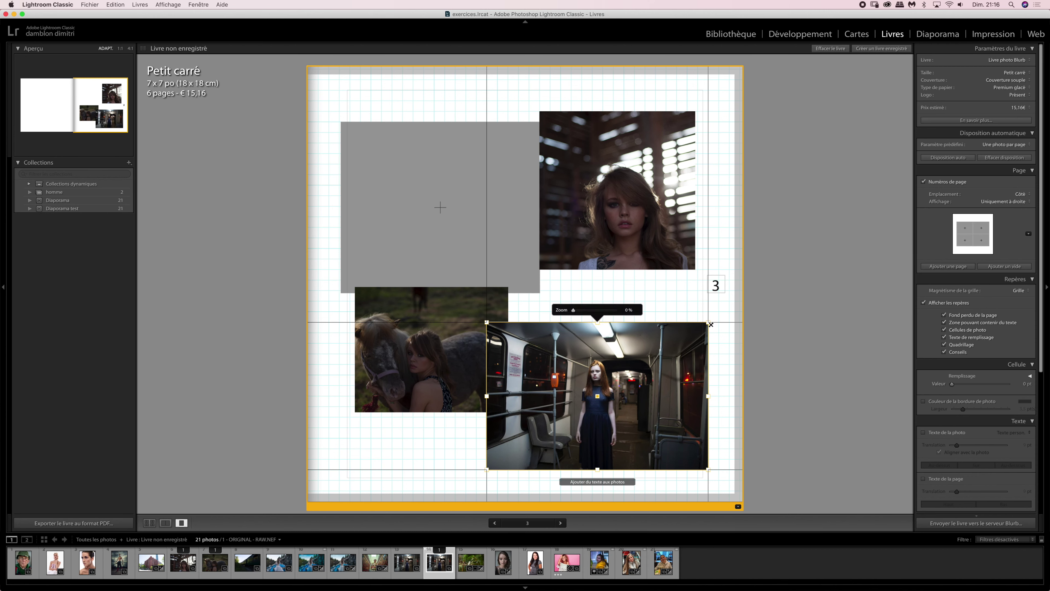
mouse_move(708, 322)
mouse_down()
mouse_move(642, 376)
mouse_move(705, 308)
mouse_up()
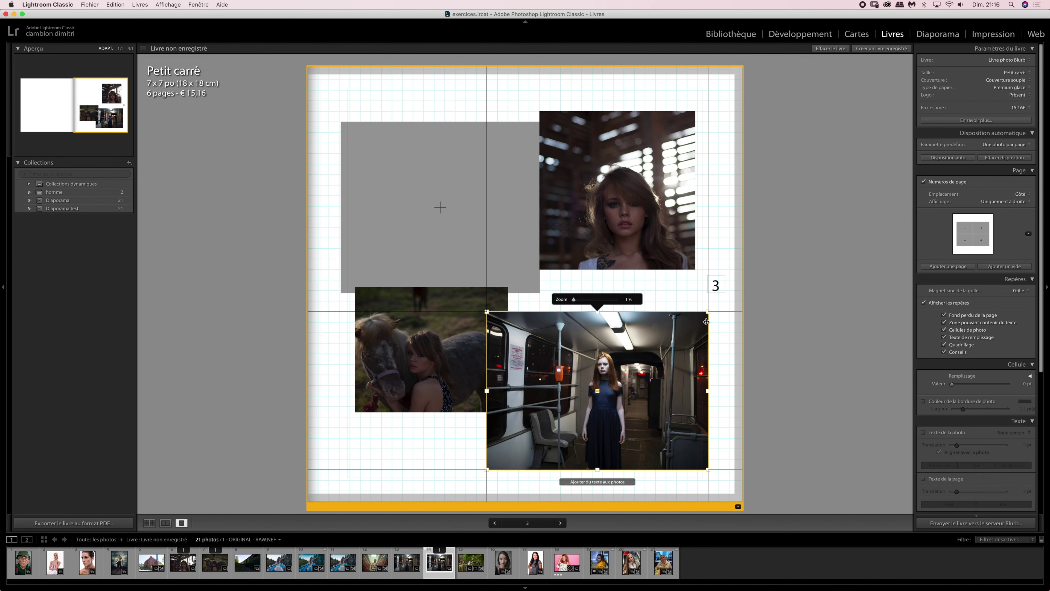
mouse_move(706, 312)
mouse_down()
mouse_move(601, 390)
mouse_move(710, 308)
mouse_up()
mouse_move(707, 312)
mouse_down()
mouse_move(682, 344)
mouse_move(711, 304)
mouse_up()
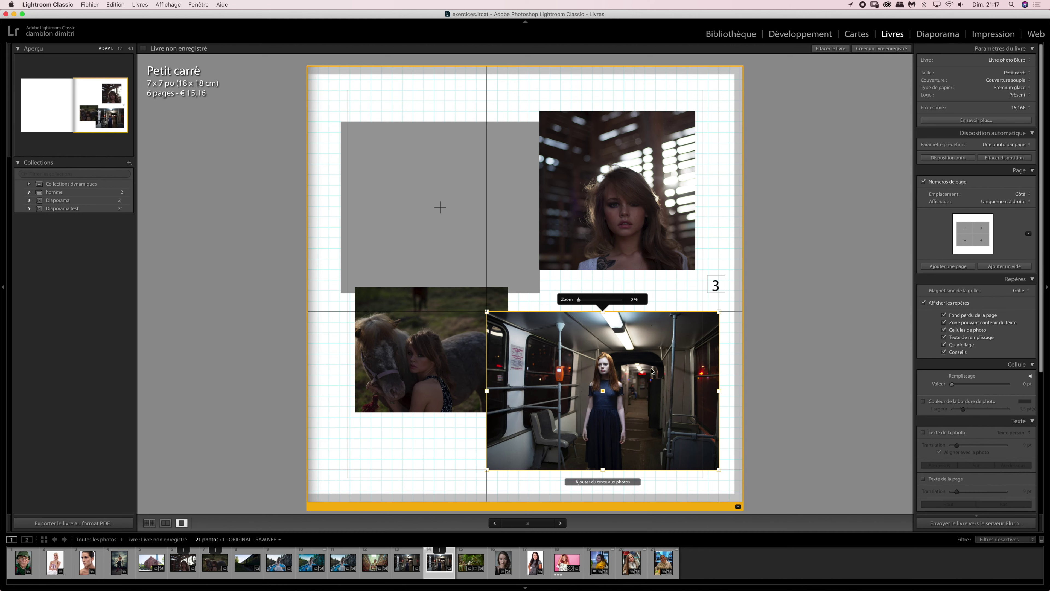
- Try zooming the bus photo to 100% within its cell, and return its zoom to 0%
click(462, 366)
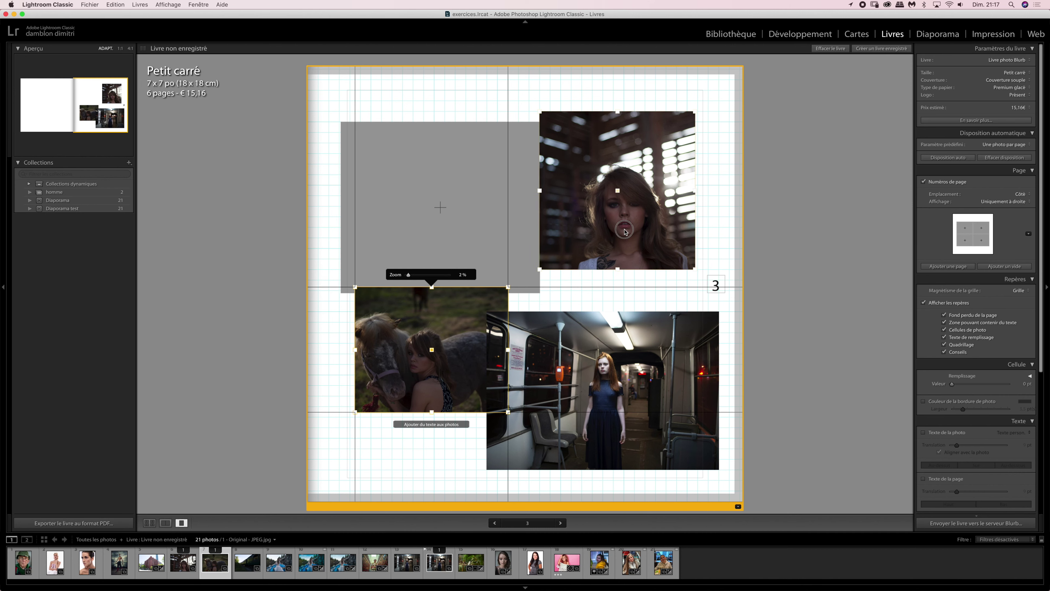
click(581, 318)
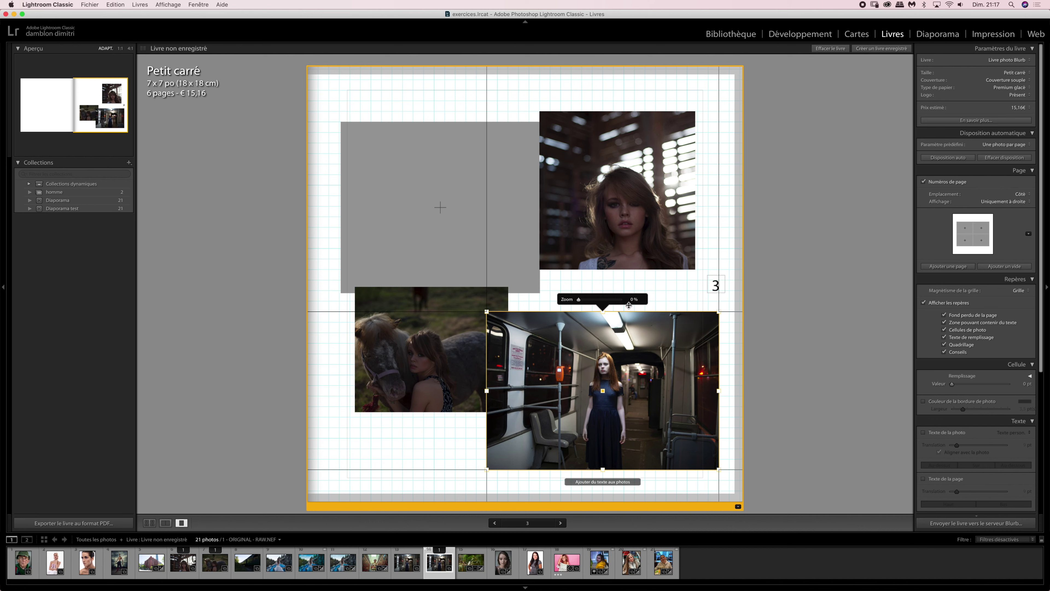
drag(579, 300, 632, 302)
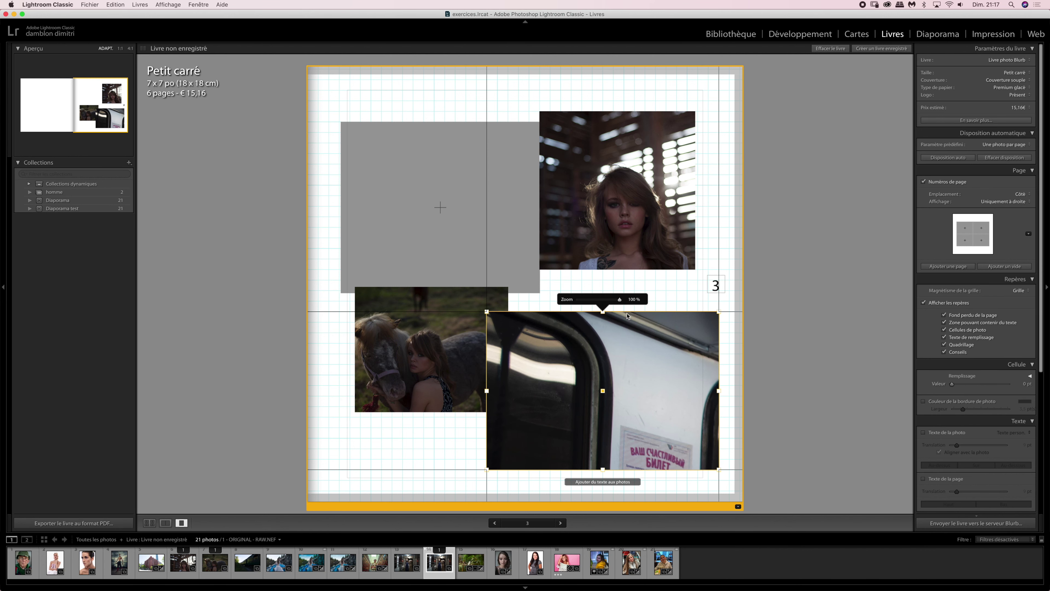
drag(619, 299, 544, 299)
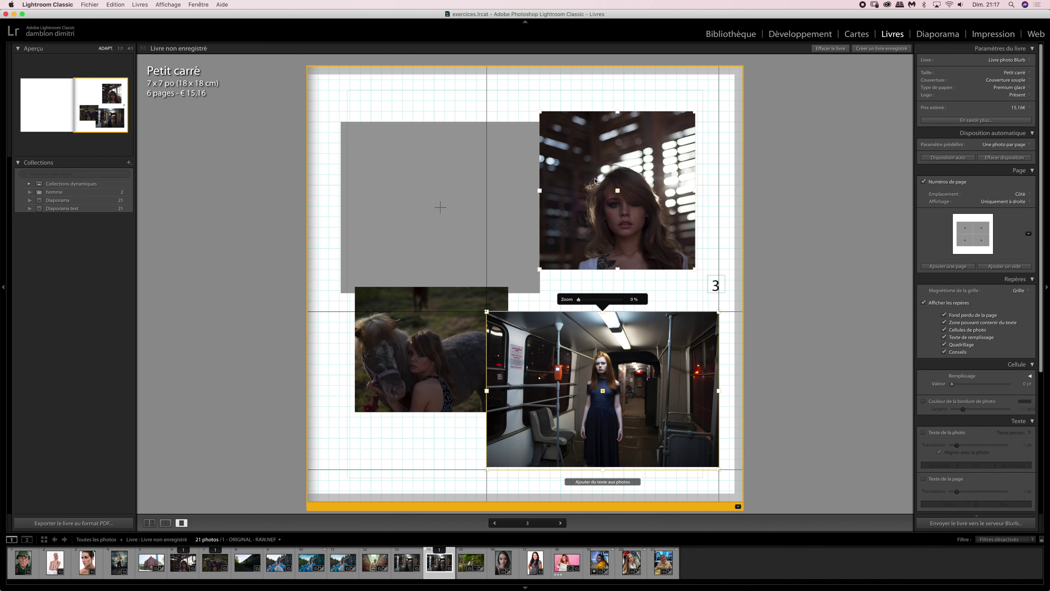
- Zoom the upper-right backlit portrait to 100% and back to 0%, and zoom the horse photo out to show it whole
click(601, 220)
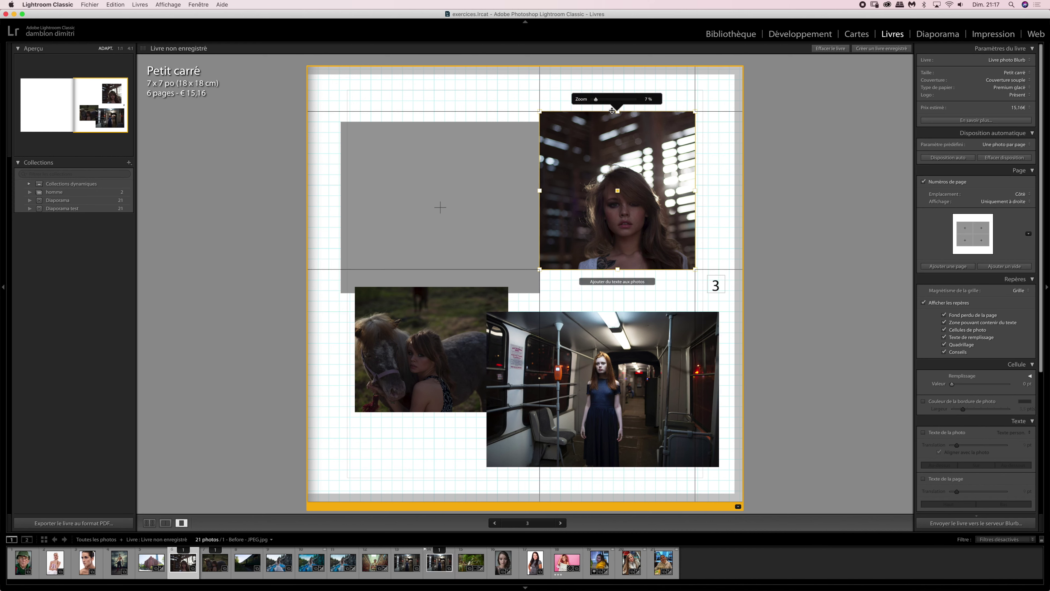
drag(596, 99, 619, 99)
click(636, 100)
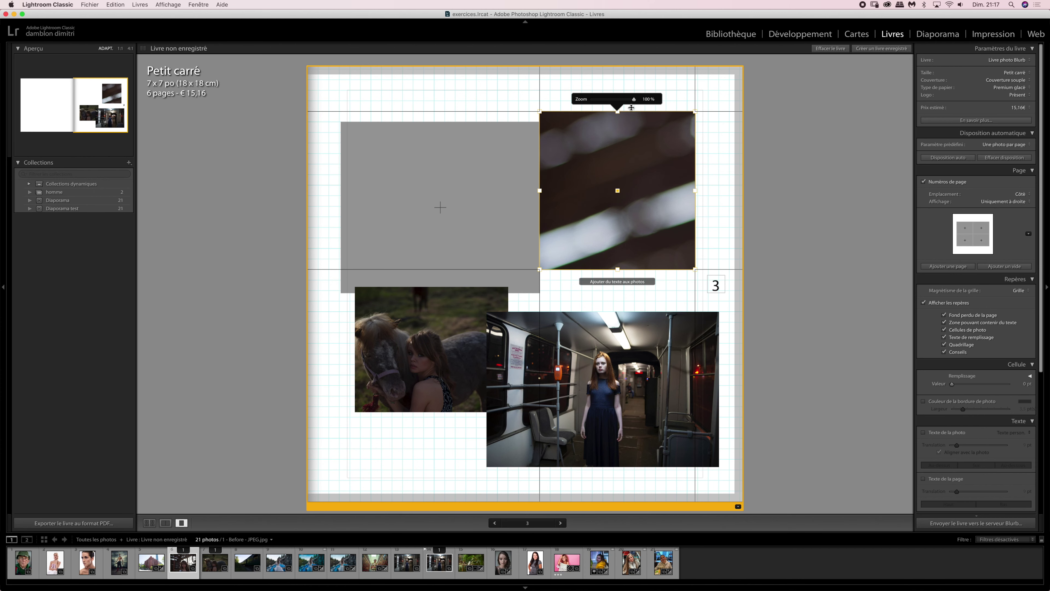
drag(635, 100, 589, 100)
click(442, 364)
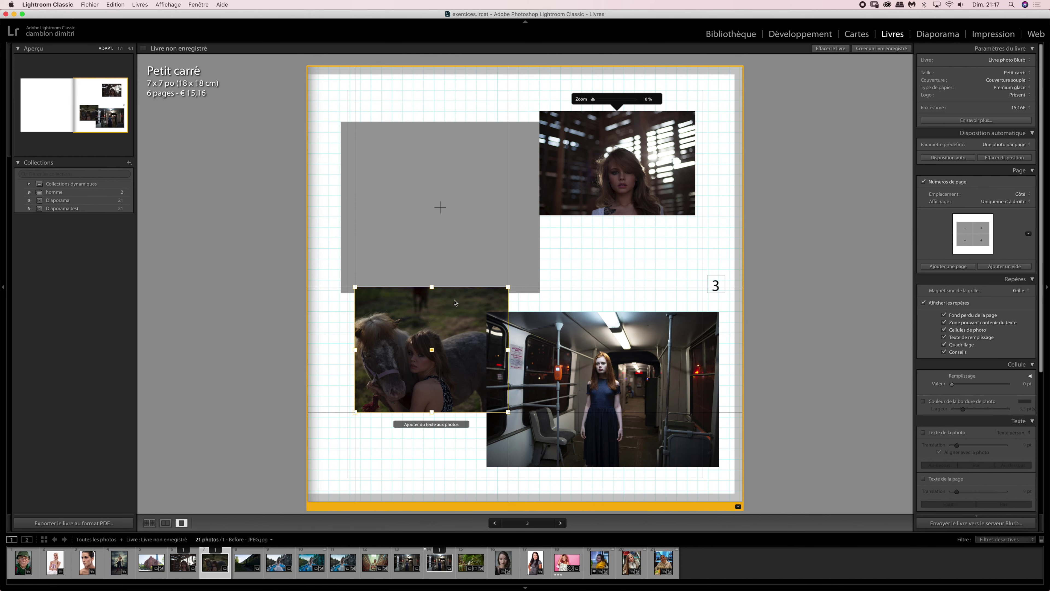
mouse_move(408, 275)
mouse_down()
mouse_move(468, 276)
mouse_move(397, 277)
mouse_up()
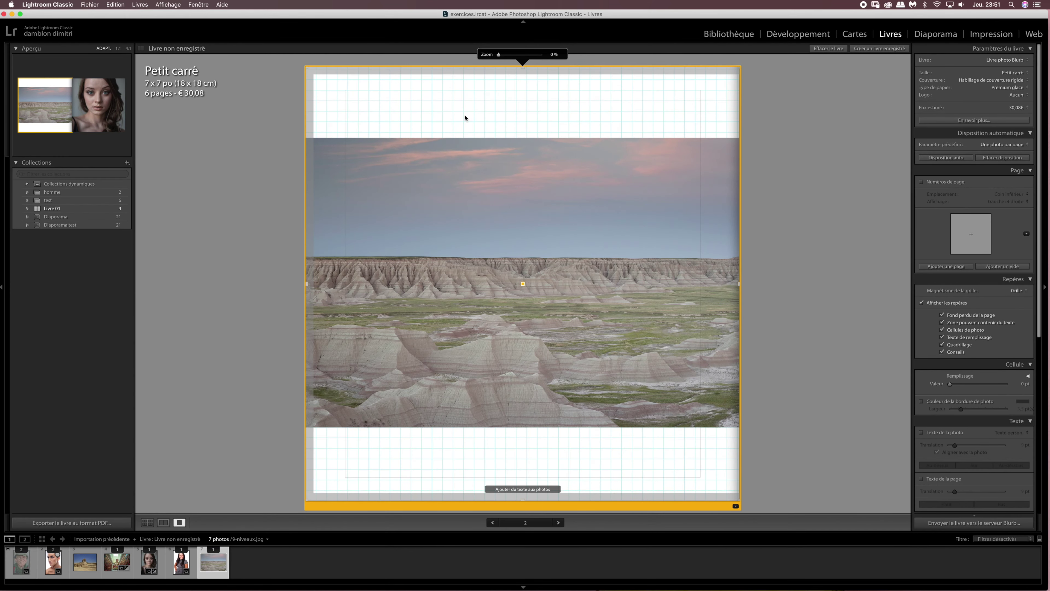
- Try zoom levels of 50% and 97% on page 2's landscape photo, returning it to 0%
drag(499, 55, 520, 55)
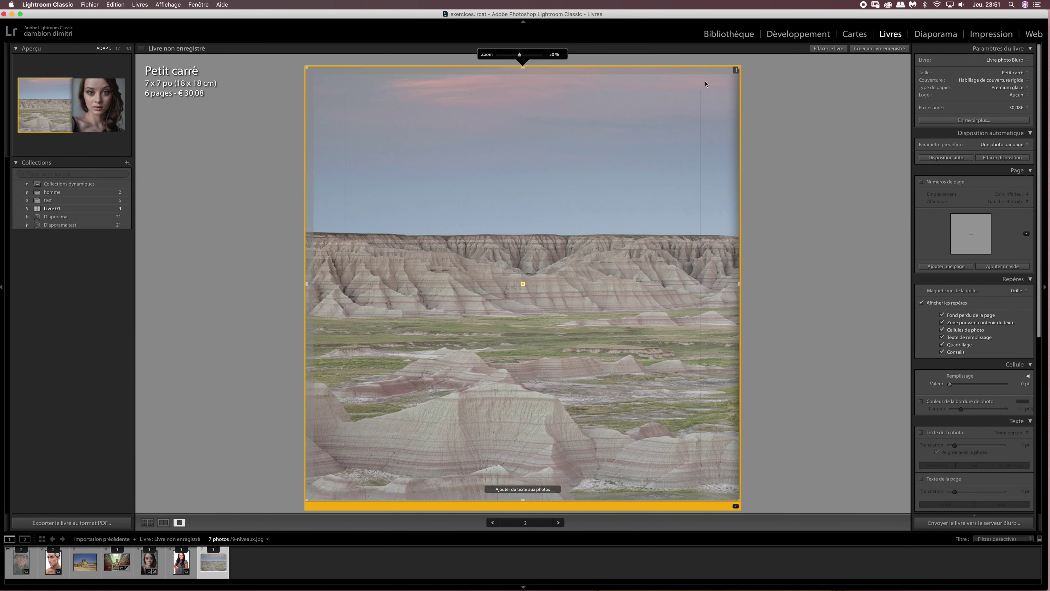
drag(520, 55, 539, 57)
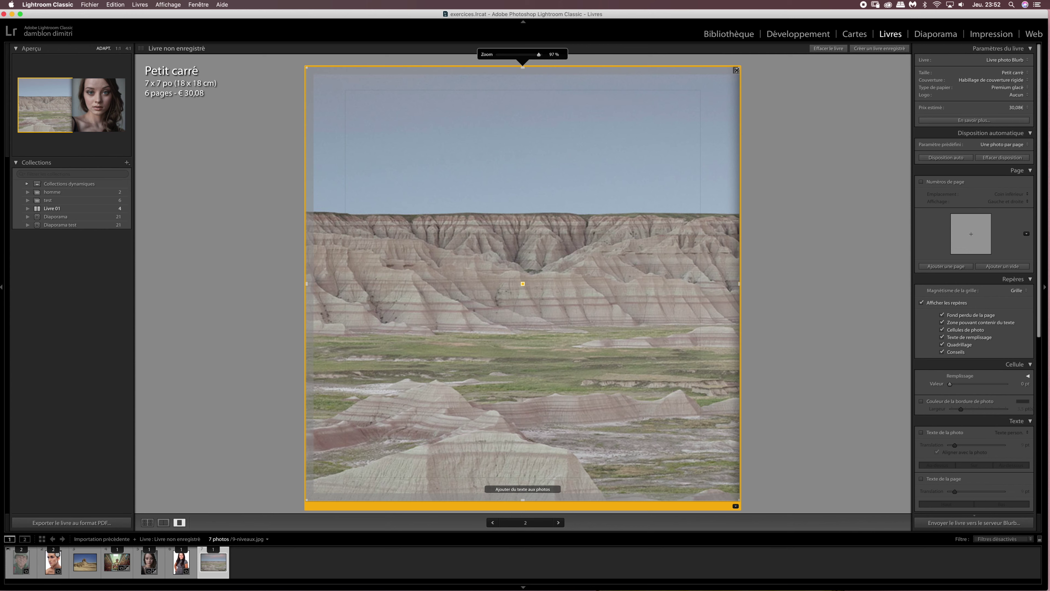
drag(541, 56, 498, 61)
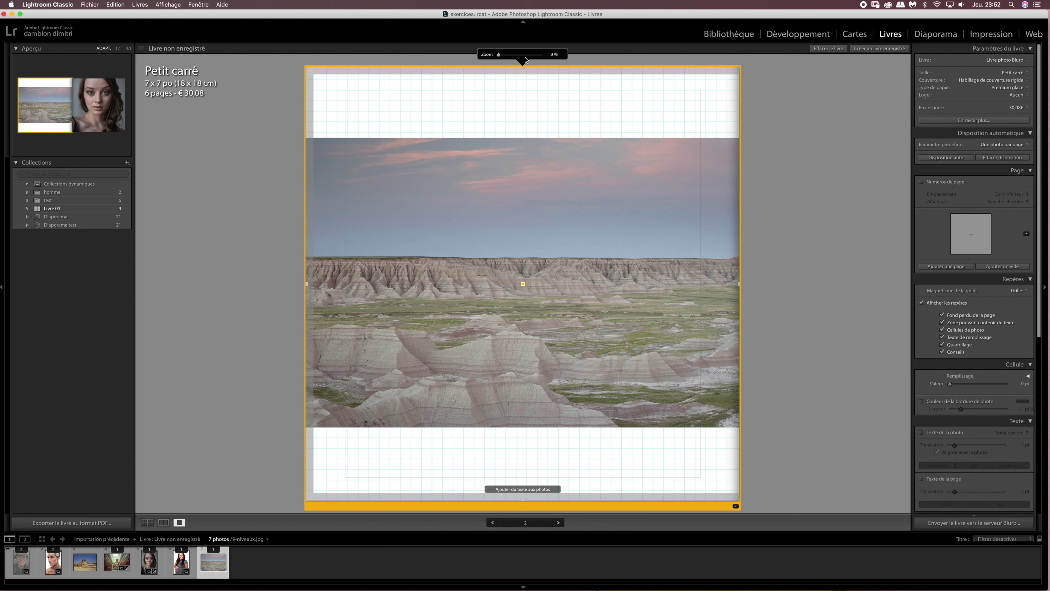
drag(502, 57, 514, 58)
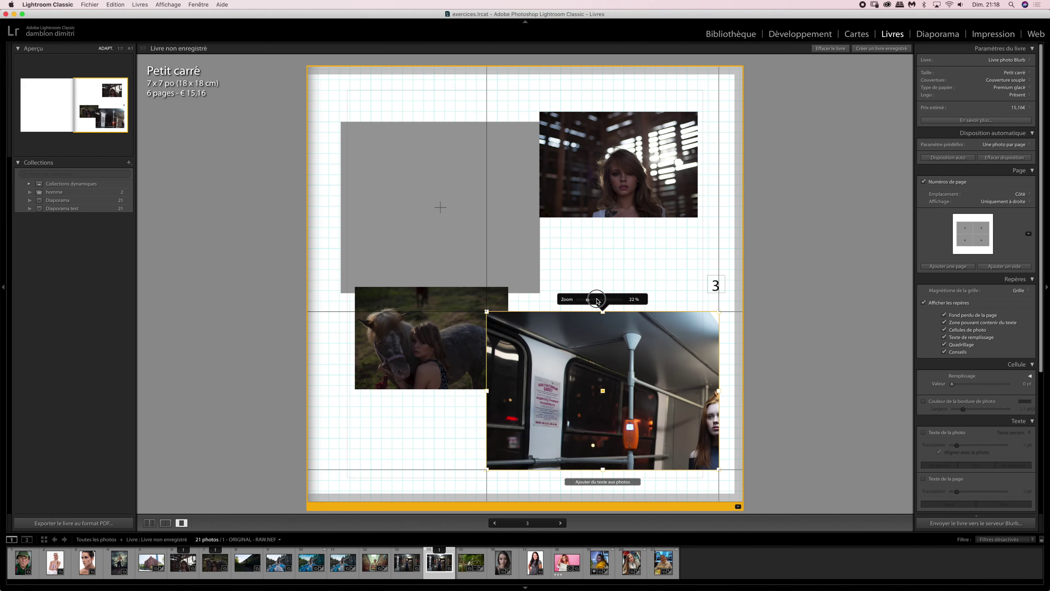
- Zoom the bus photo on page 3 to about 69% and reposition it to frame the woman's face and shoulders
mouse_move(599, 300)
mouse_down()
mouse_move(583, 300)
mouse_move(604, 306)
mouse_up()
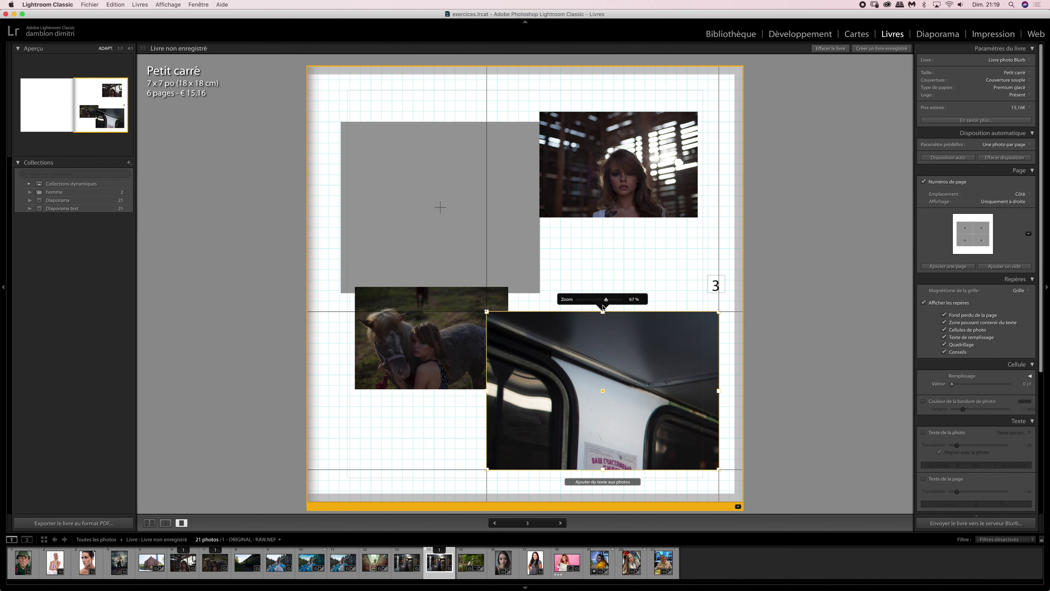
drag(606, 301, 599, 300)
key(super+z)
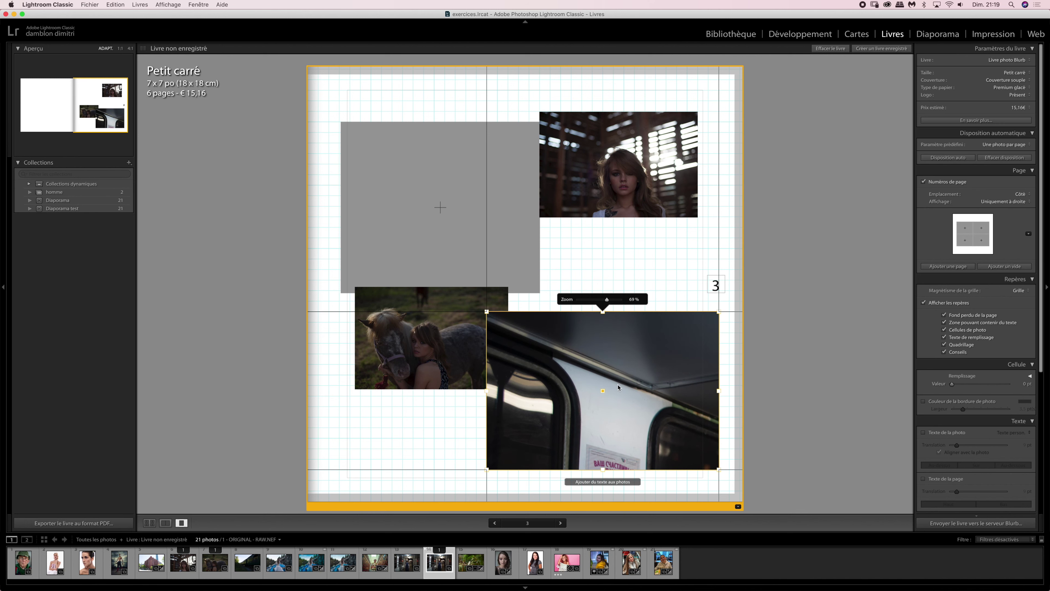
drag(618, 388, 550, 358)
drag(572, 404, 543, 405)
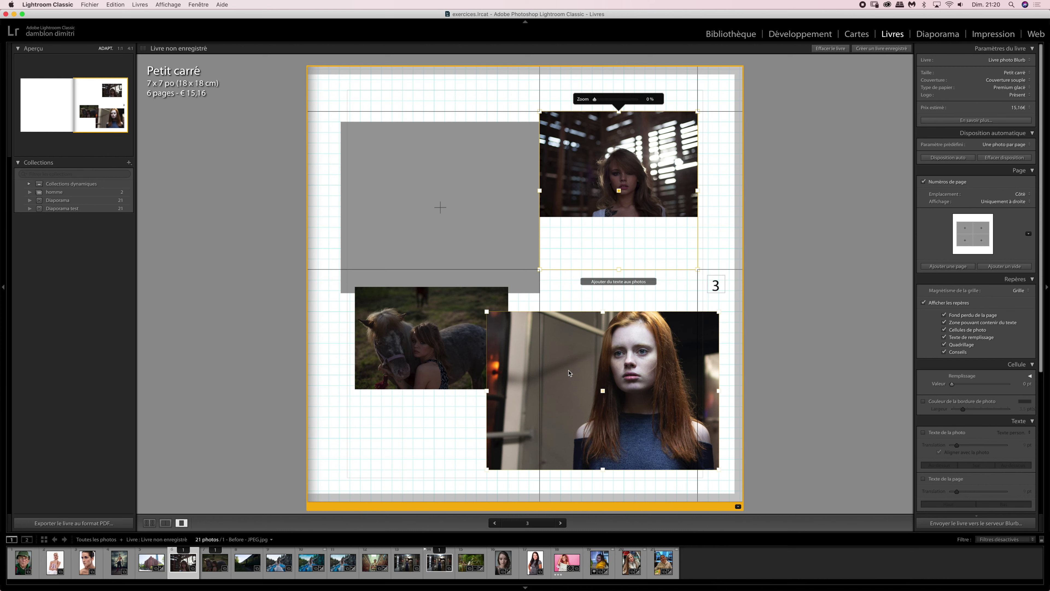
- Select the red-haired woman's photo, try a cell padding of 18 pt and reset it to 0 pt
click(869, 408)
mouse_move(952, 386)
mouse_down()
mouse_move(974, 386)
mouse_move(942, 386)
mouse_up()
click(673, 393)
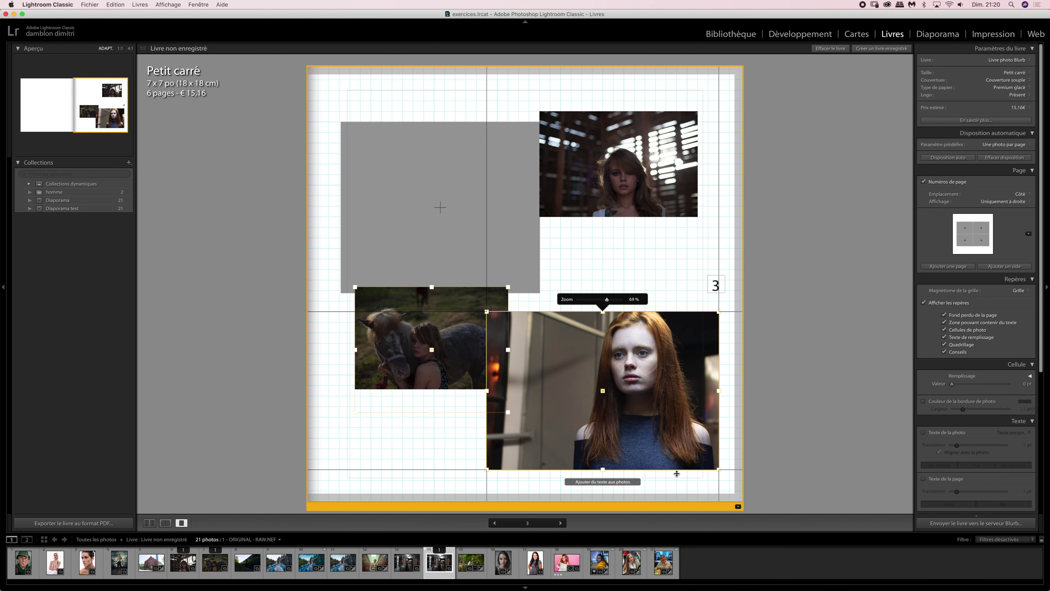
mouse_move(952, 384)
mouse_down()
mouse_move(964, 387)
mouse_move(955, 389)
mouse_up()
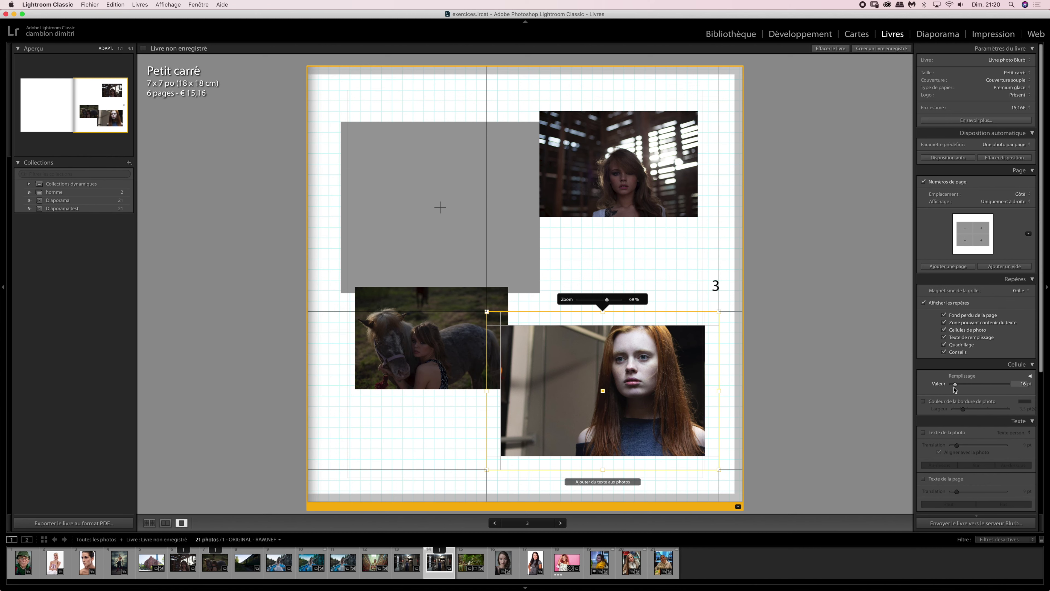
drag(956, 387, 933, 385)
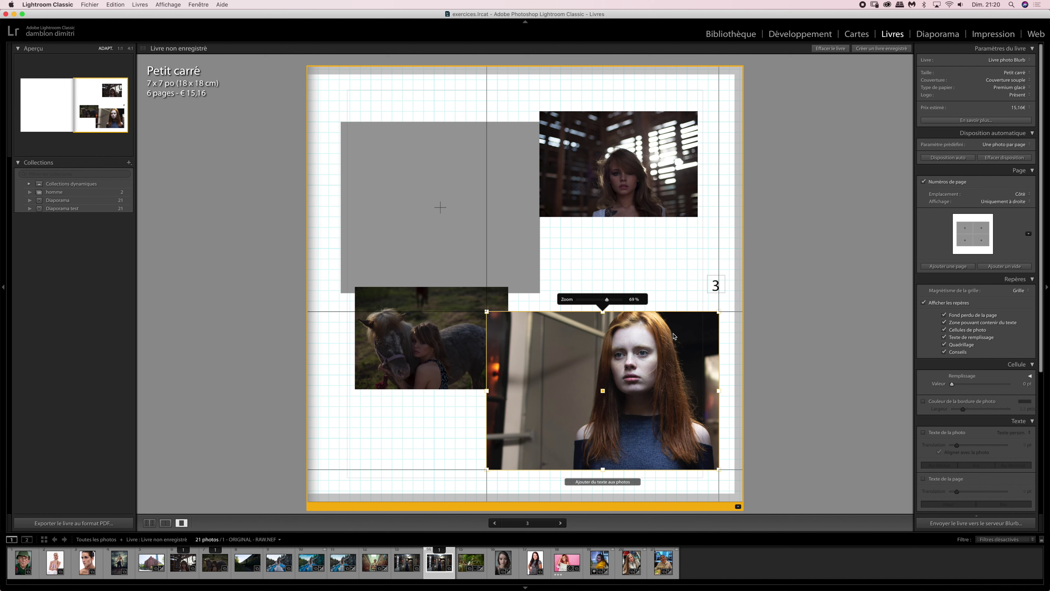
- Try larger cell paddings of up to 69 pt around the red-haired woman's photo, returning the padding to 0 pt
drag(952, 384, 963, 390)
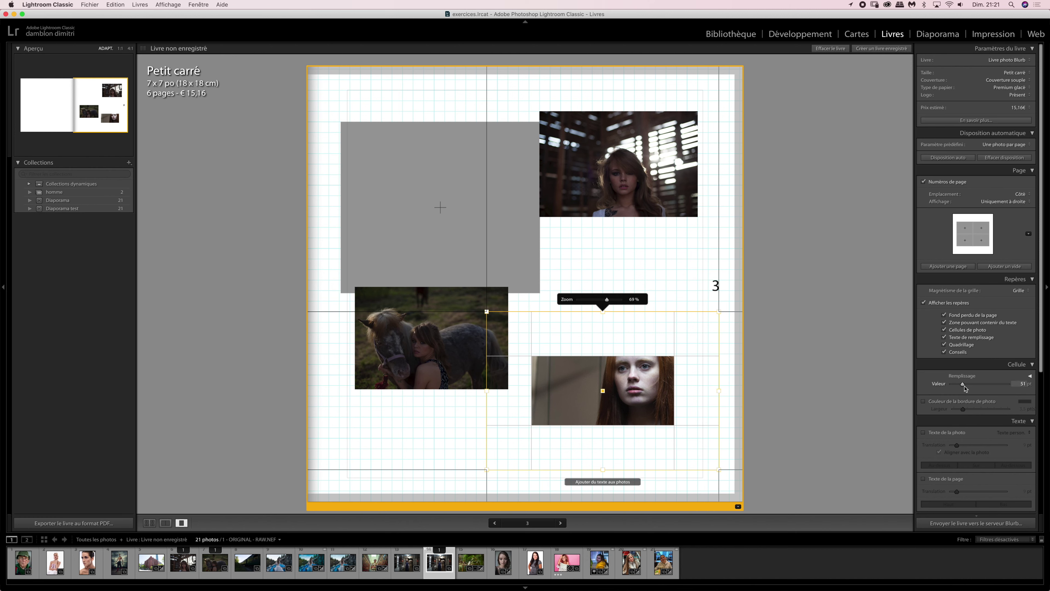
drag(964, 384, 941, 390)
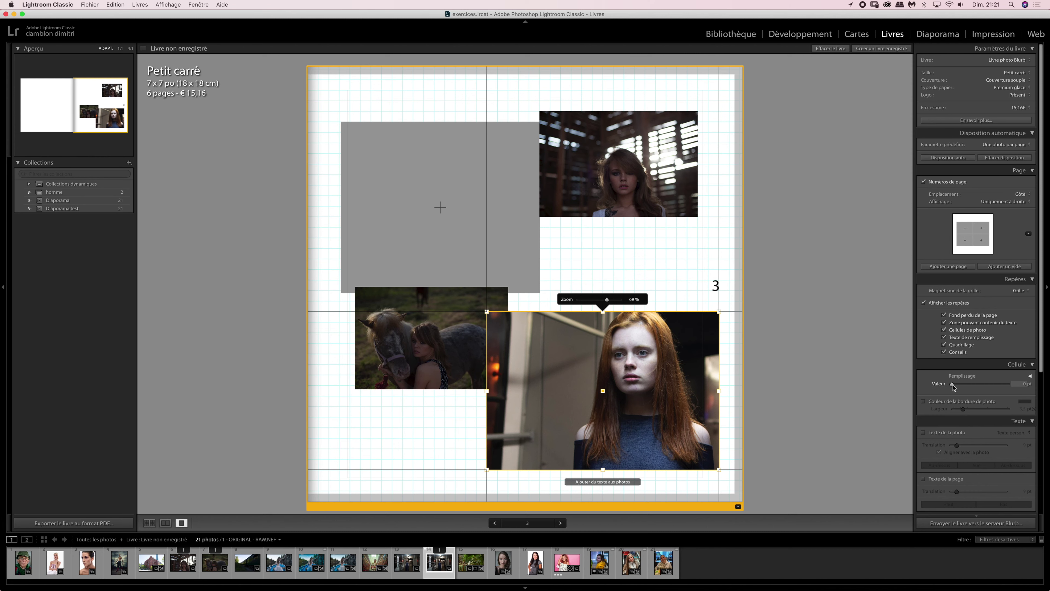
drag(951, 385, 961, 388)
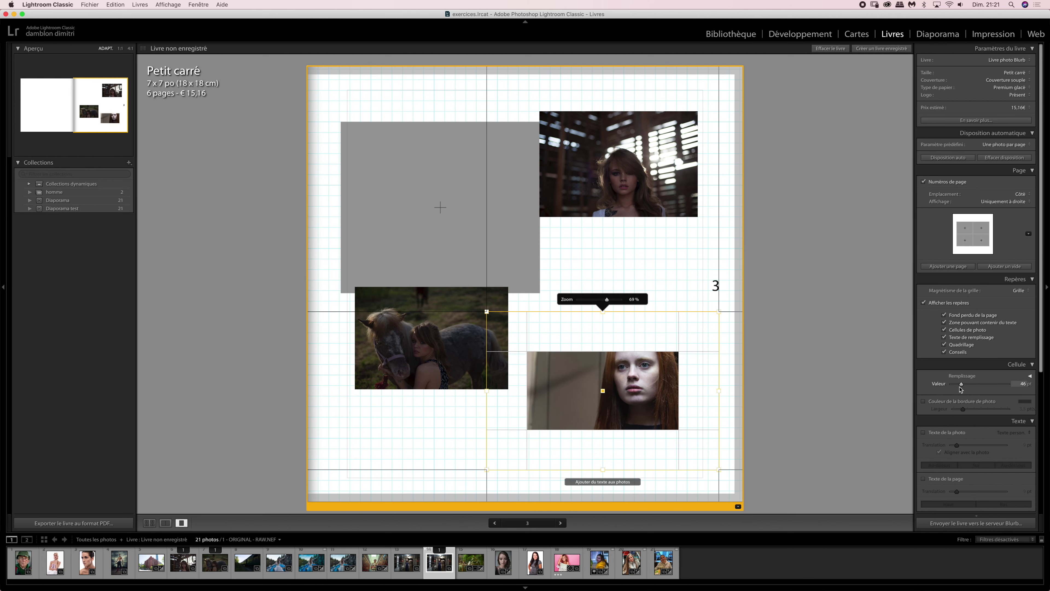
drag(960, 387, 942, 387)
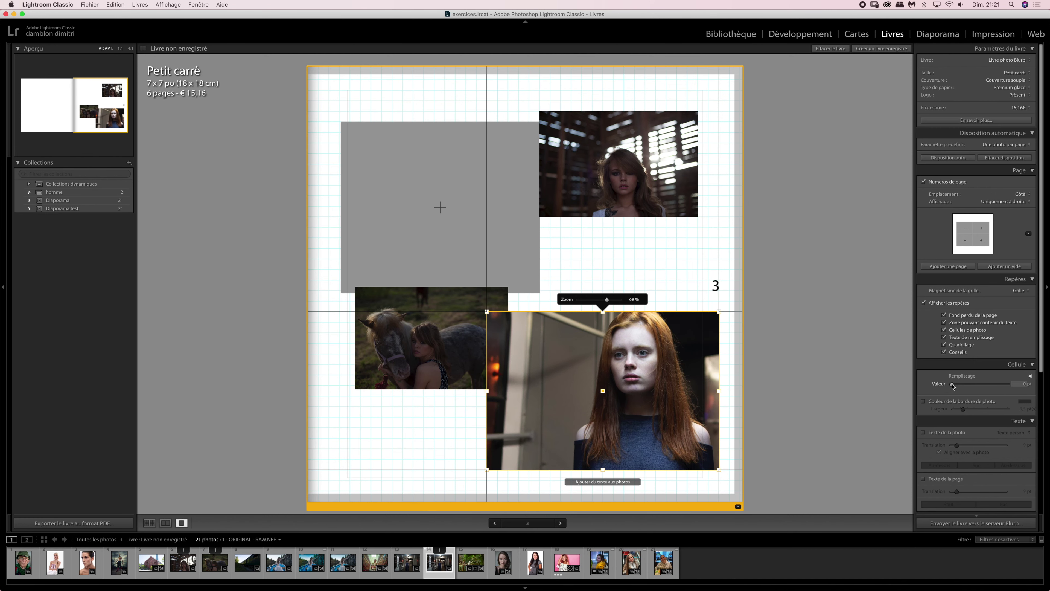
drag(953, 385, 966, 392)
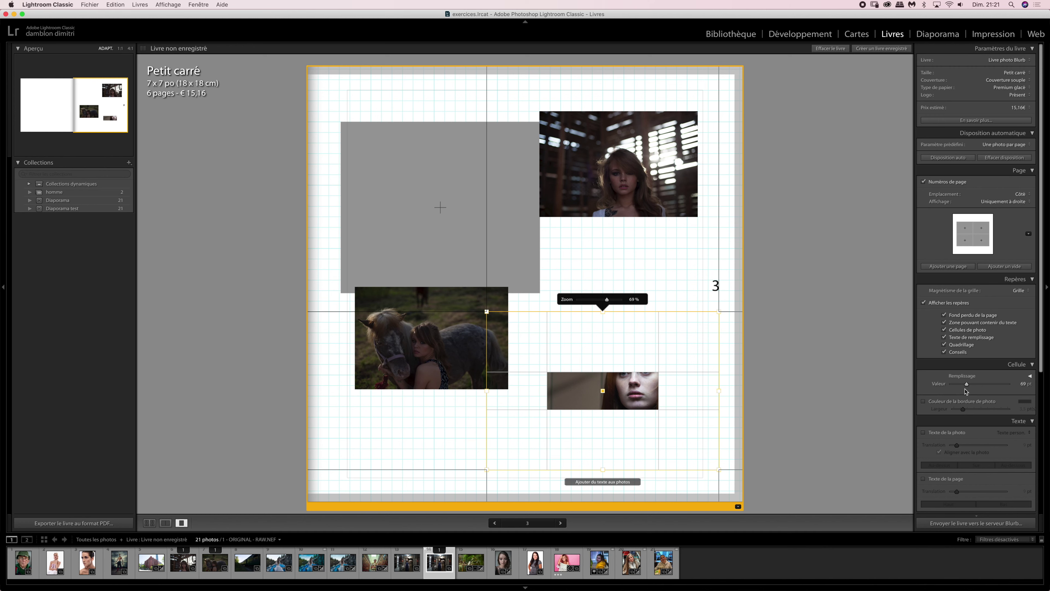
drag(966, 384, 934, 393)
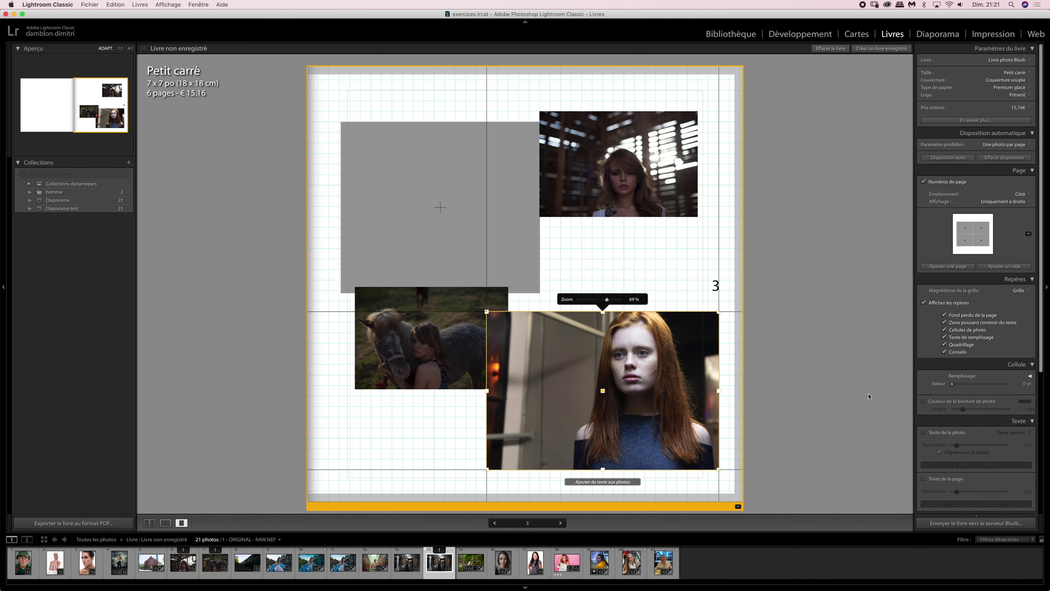
- Enable a border around the red-haired woman's photo and set its width to 7.5 pt
click(925, 402)
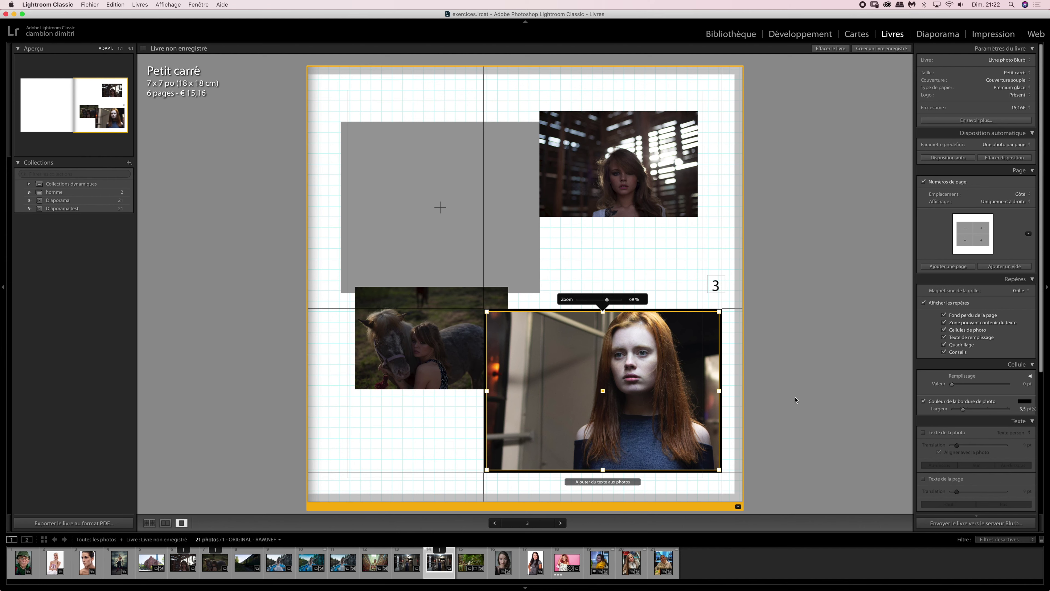
click(923, 402)
drag(963, 408, 940, 412)
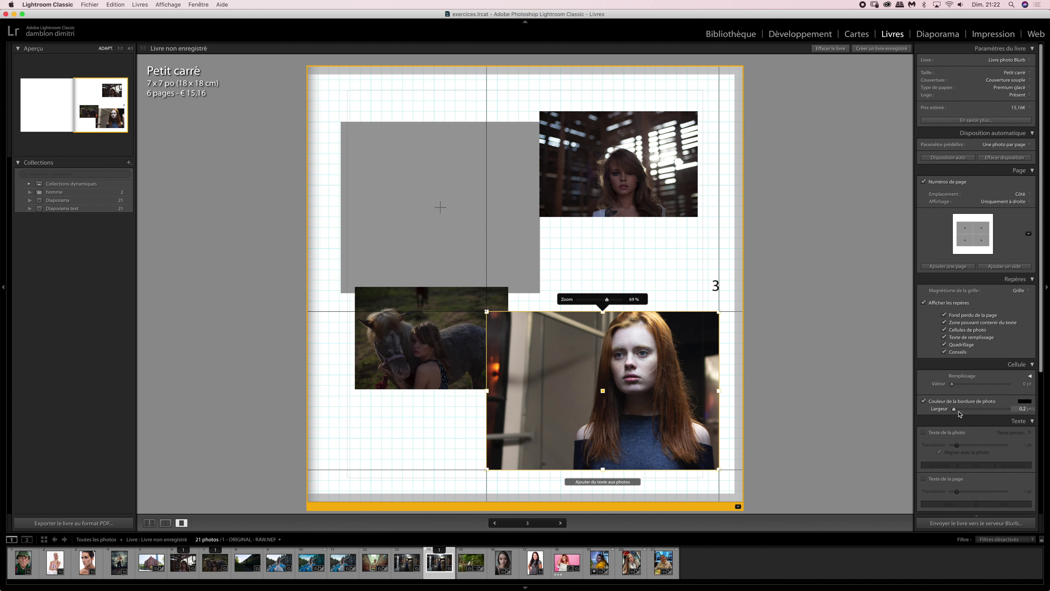
mouse_move(955, 409)
mouse_down()
mouse_move(1027, 418)
mouse_move(974, 409)
mouse_up()
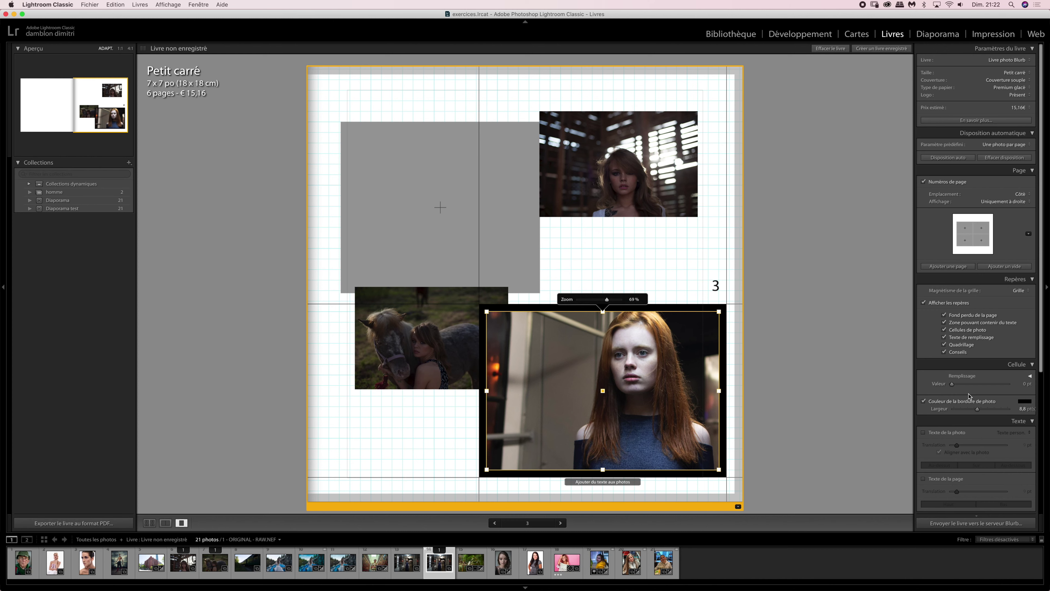
drag(978, 409, 1026, 402)
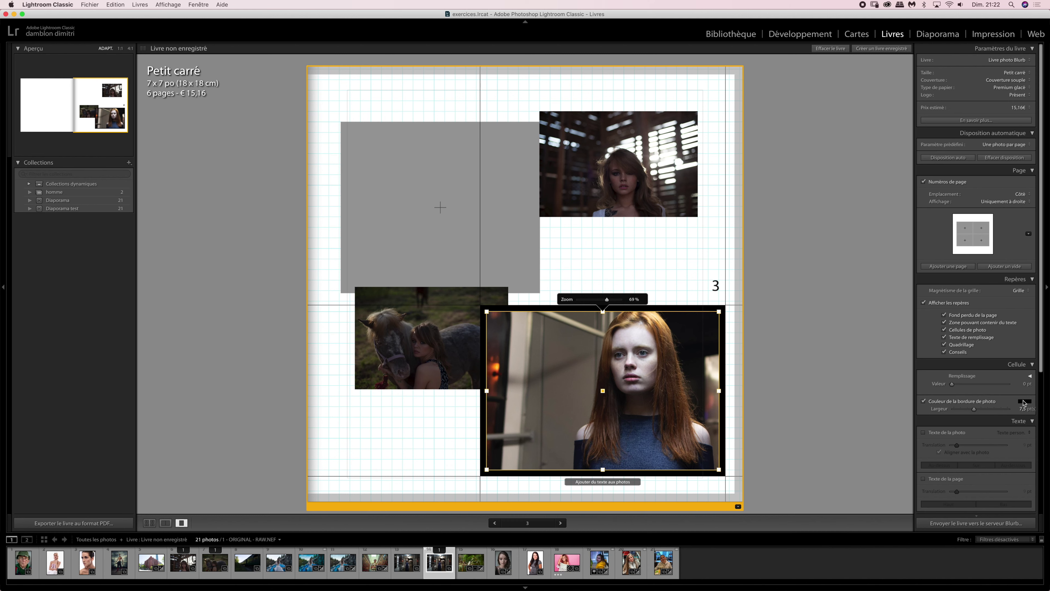
- Set the red-haired woman's photo border colour to yellow with hue 47, saturation 100% and lightness 64%
click(1024, 402)
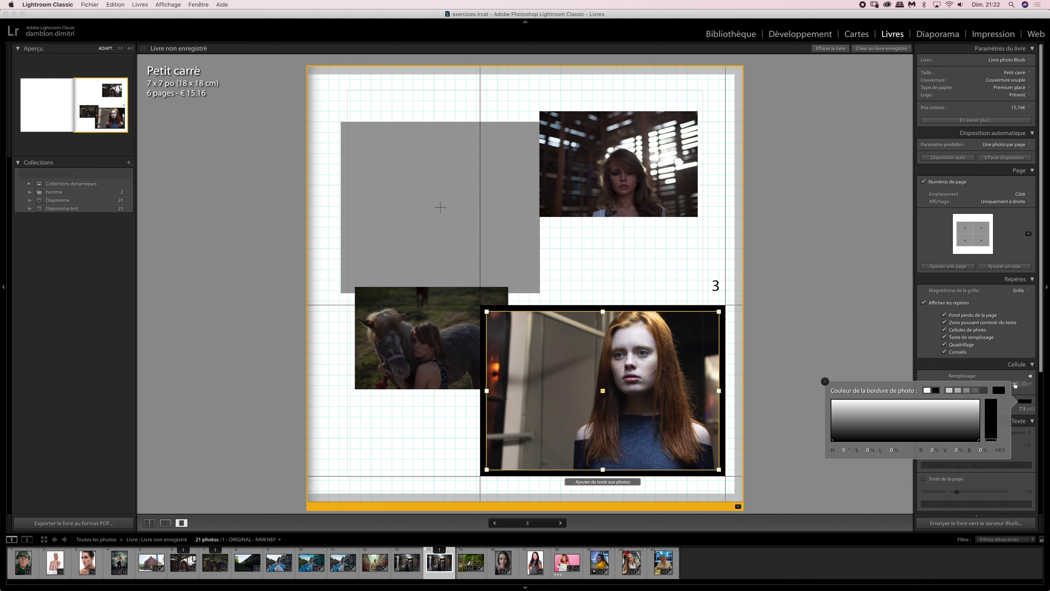
click(950, 390)
click(973, 387)
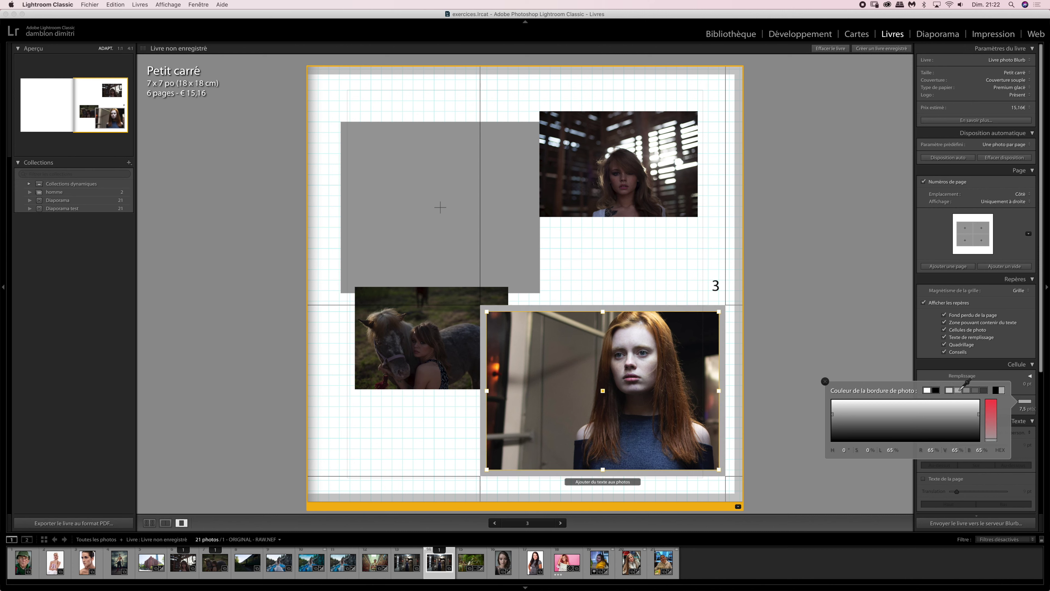
drag(955, 389, 989, 384)
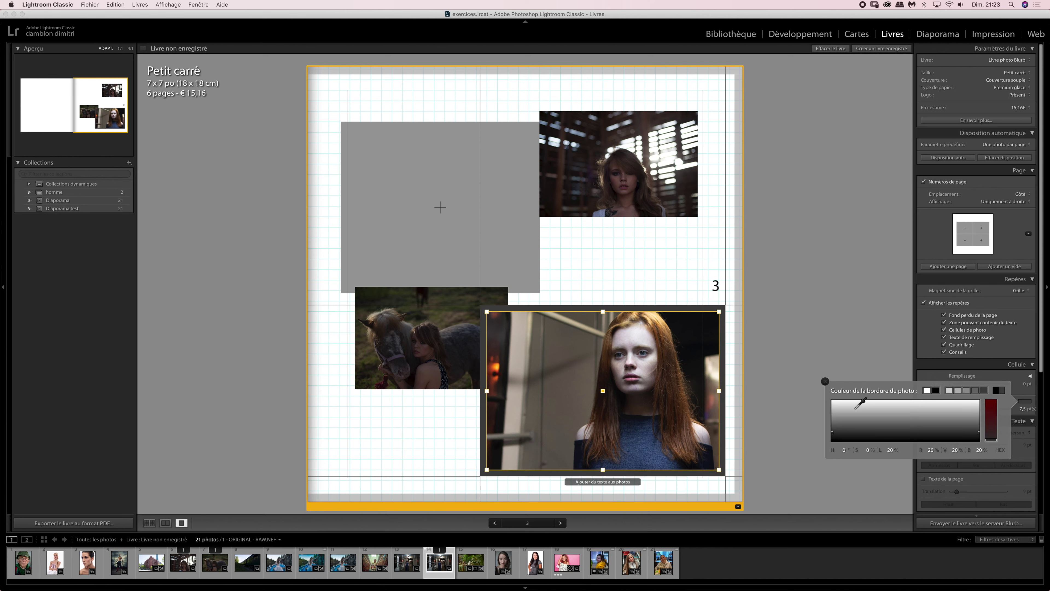
drag(859, 408, 938, 418)
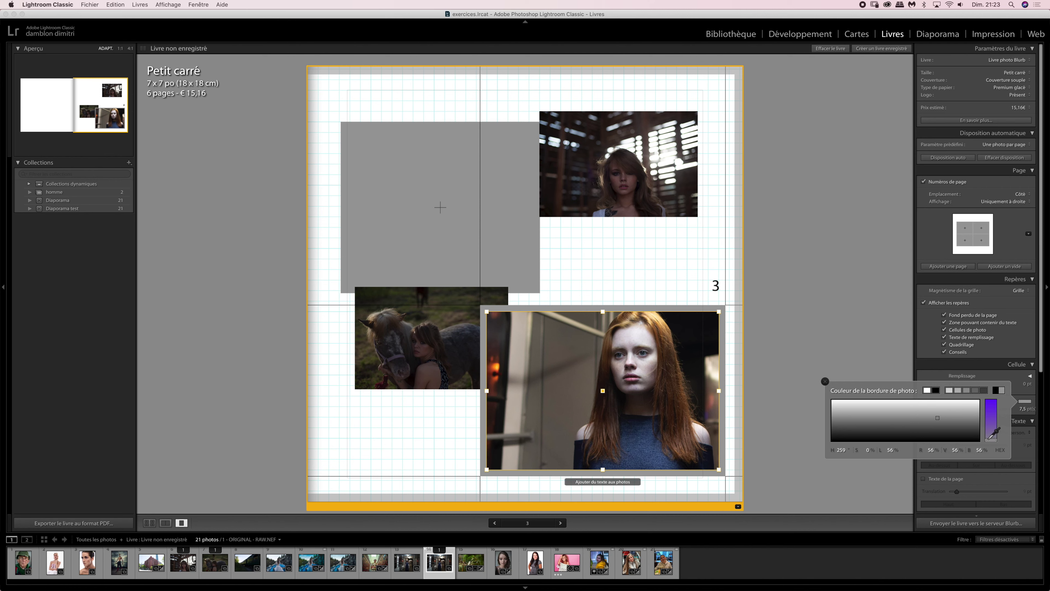
drag(991, 426, 994, 397)
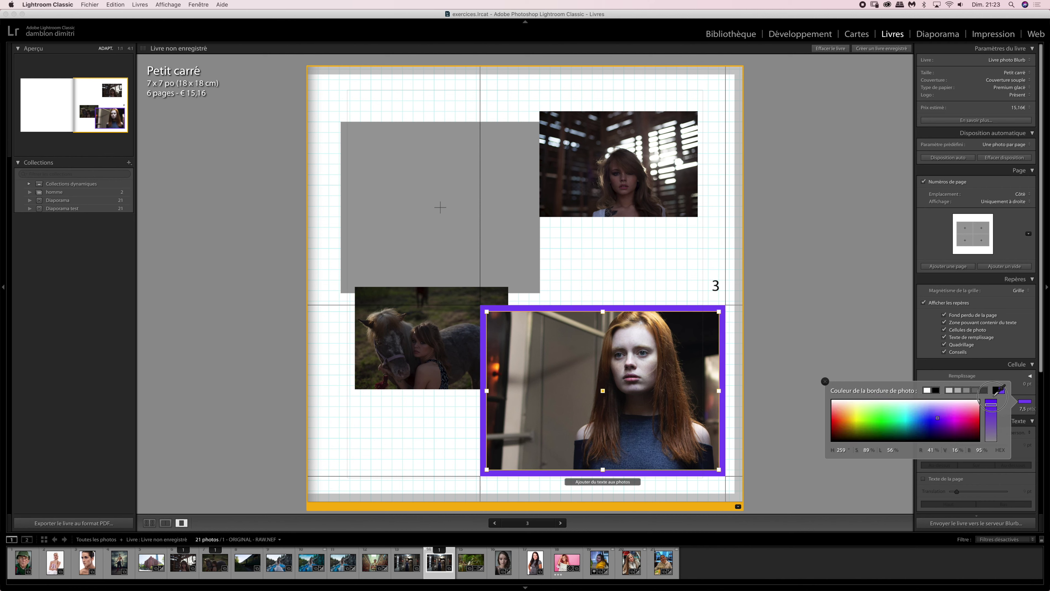
click(886, 412)
click(856, 407)
click(851, 413)
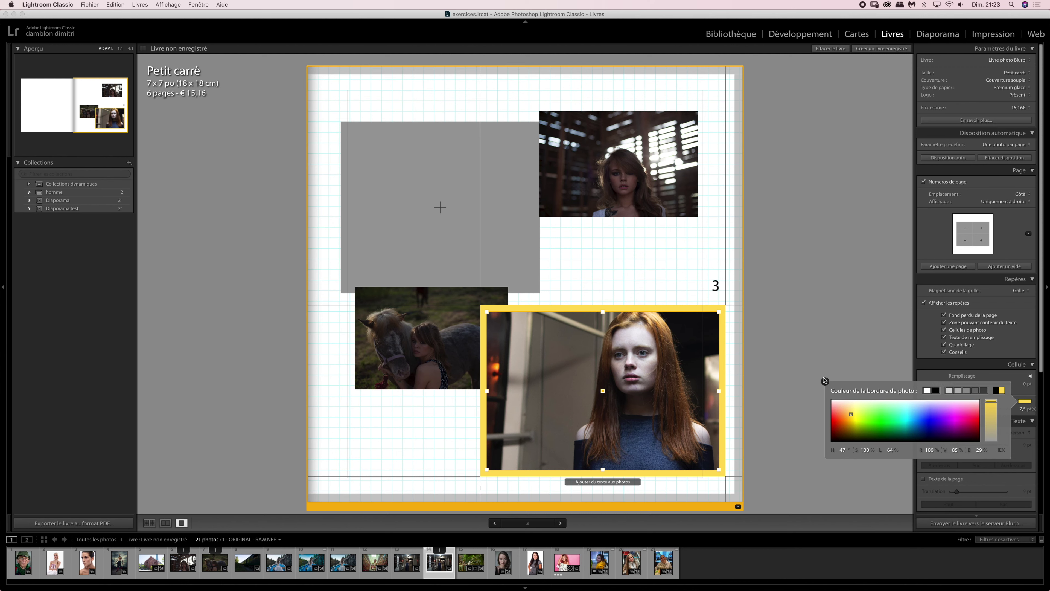
click(825, 381)
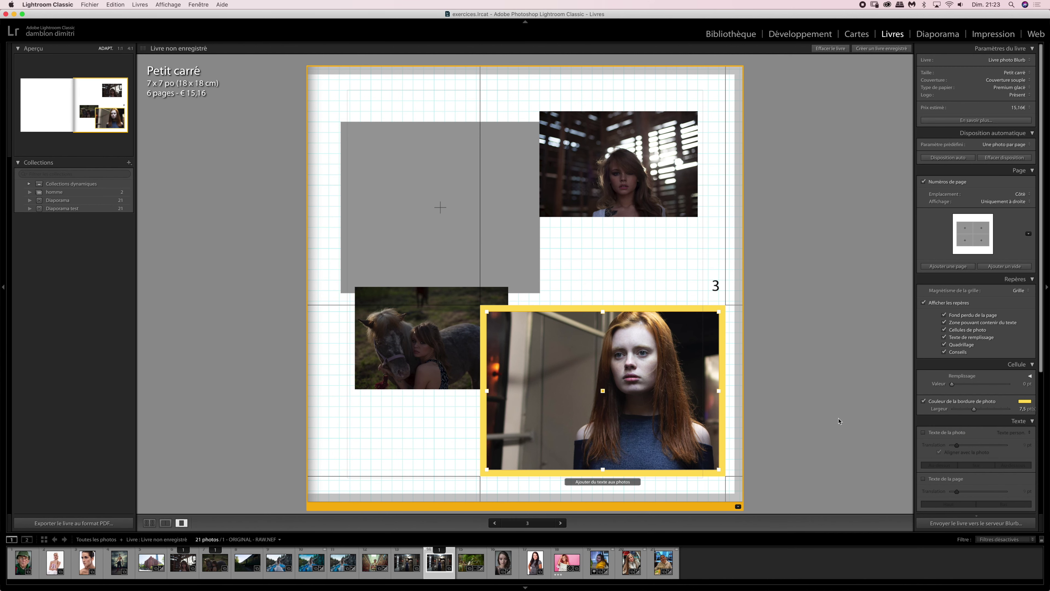
- Switch the yellow border off and back on to compare the photo with and without it
click(923, 401)
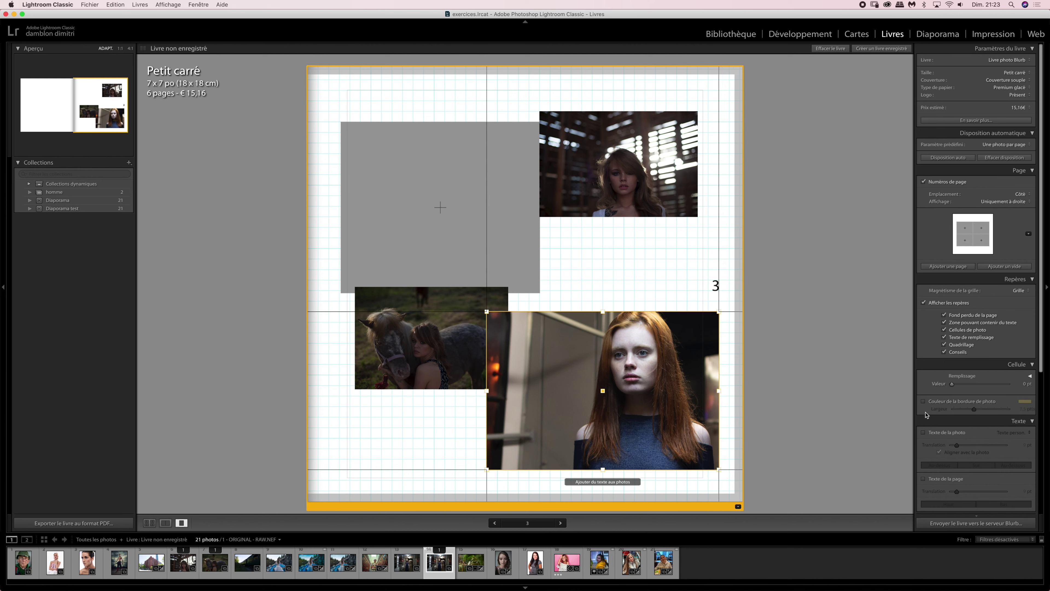
click(924, 401)
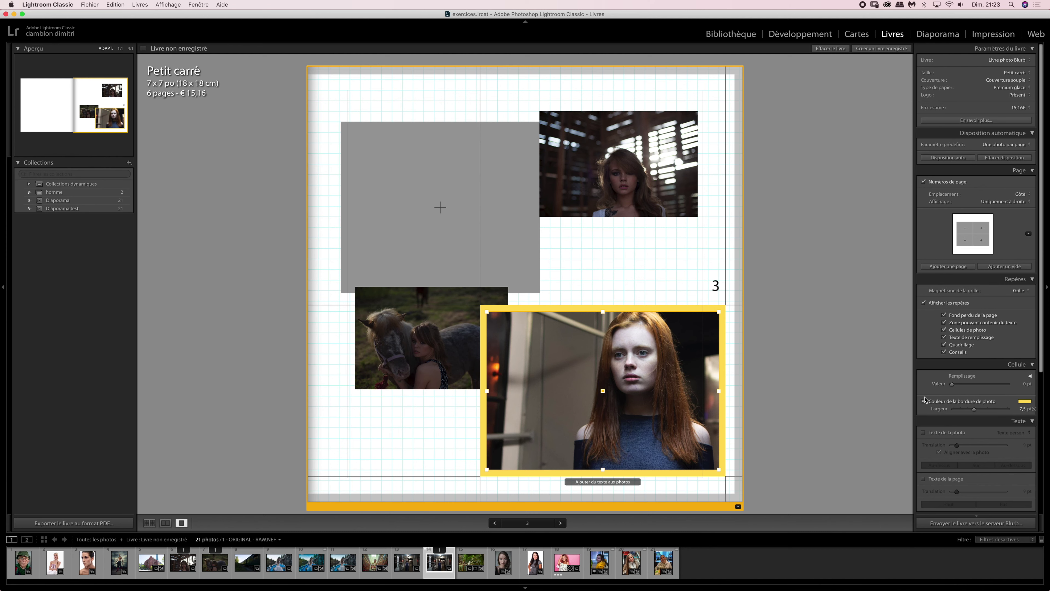
- Give the photo of the woman in the barn a 9.7 pt border in medium grey with 53% lightness
click(640, 188)
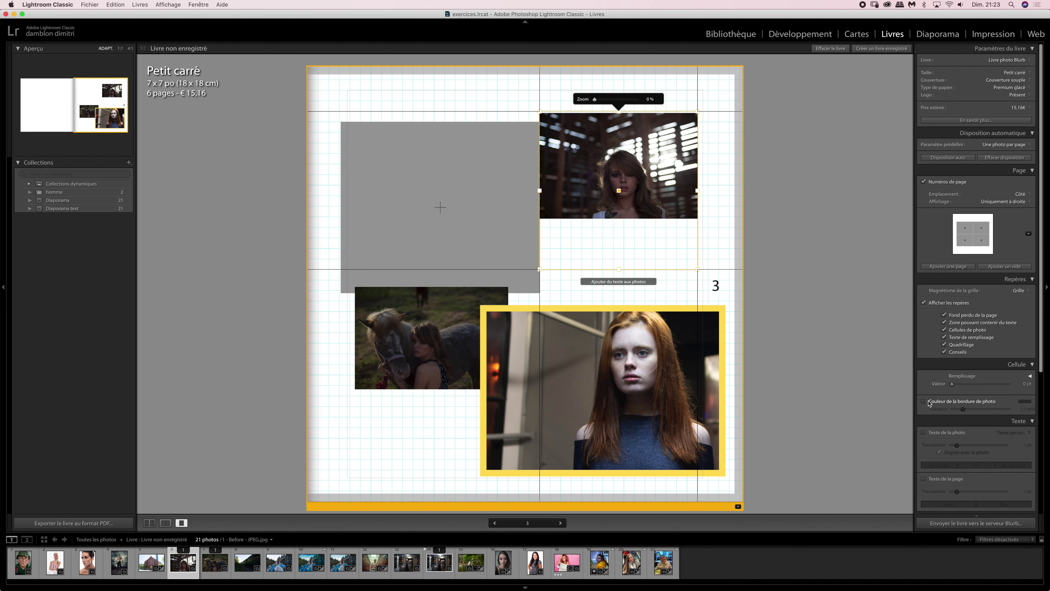
drag(963, 409, 976, 410)
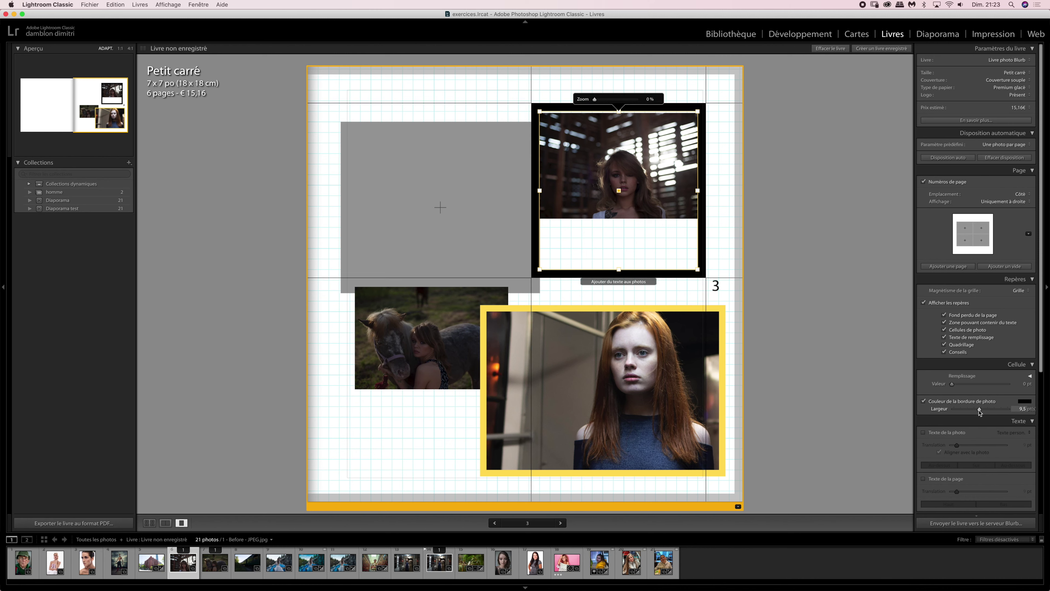
click(1025, 401)
click(915, 414)
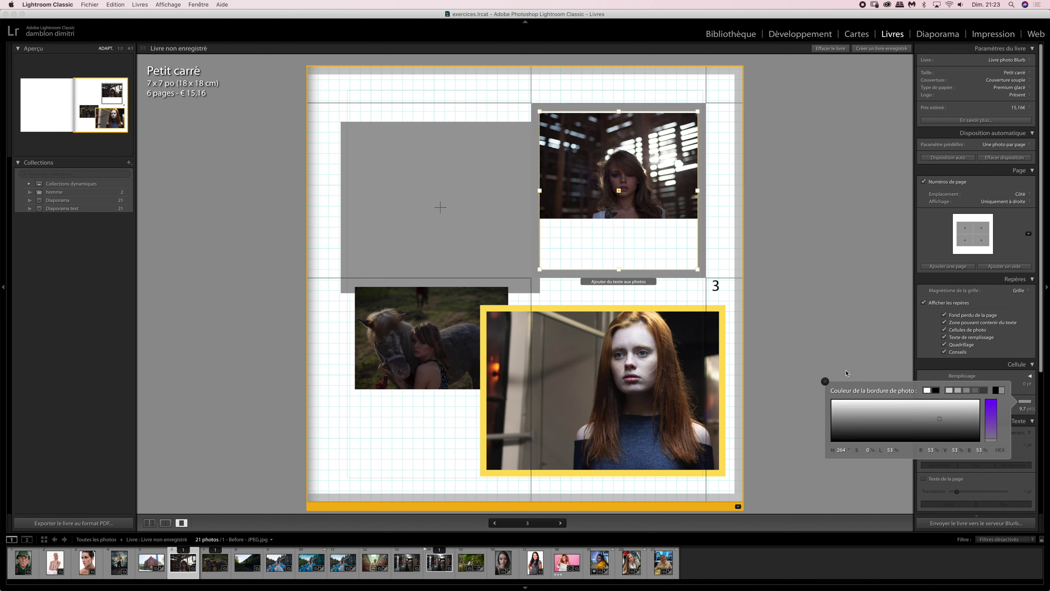
click(825, 381)
- Give the horse photo a 10.2 pt border in light grey with 77% lightness
click(447, 350)
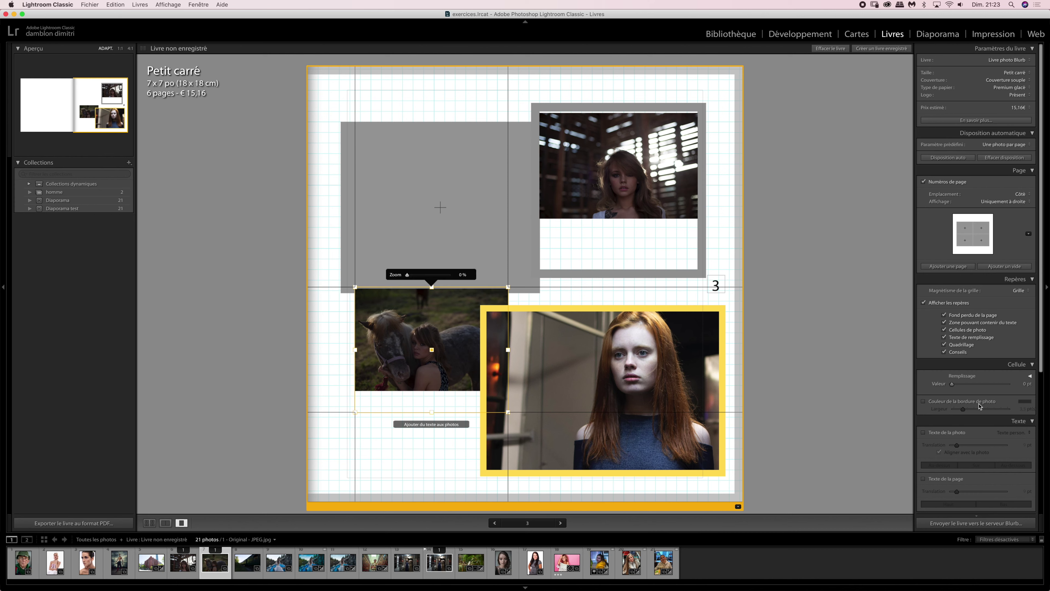
click(960, 403)
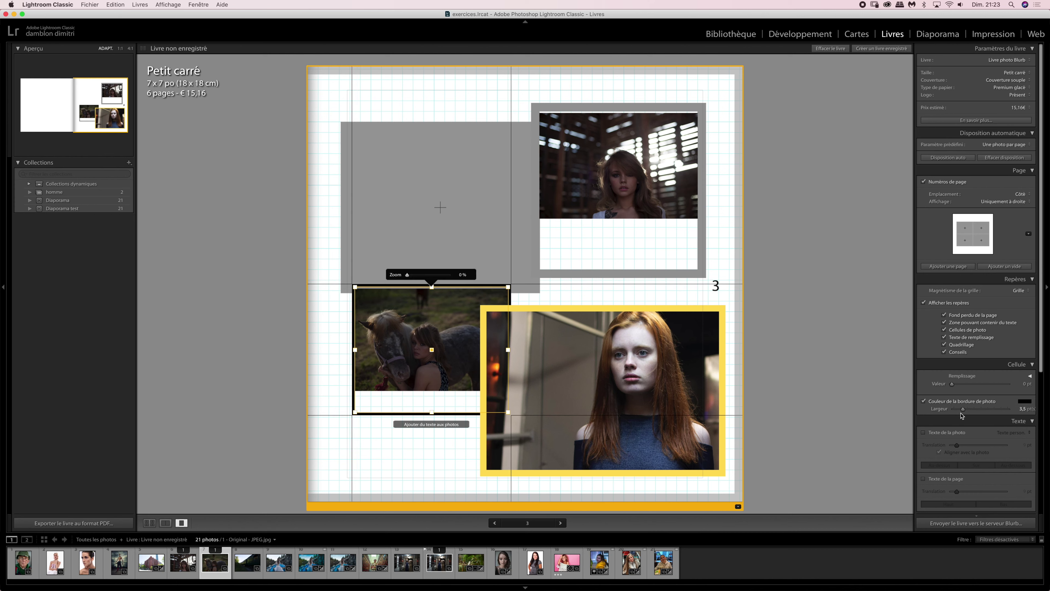
drag(964, 409, 989, 409)
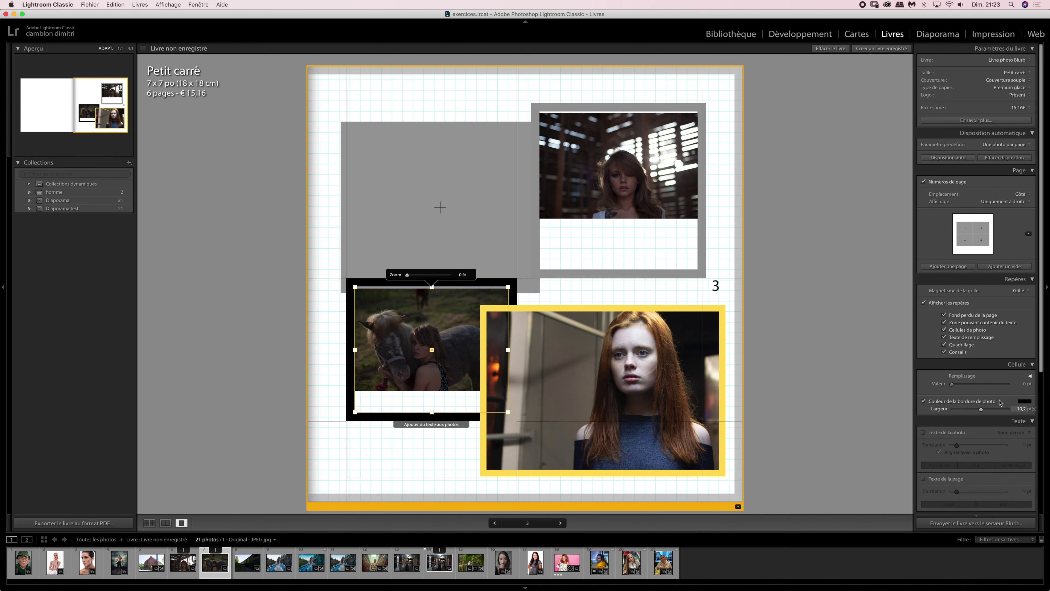
click(1024, 401)
click(932, 408)
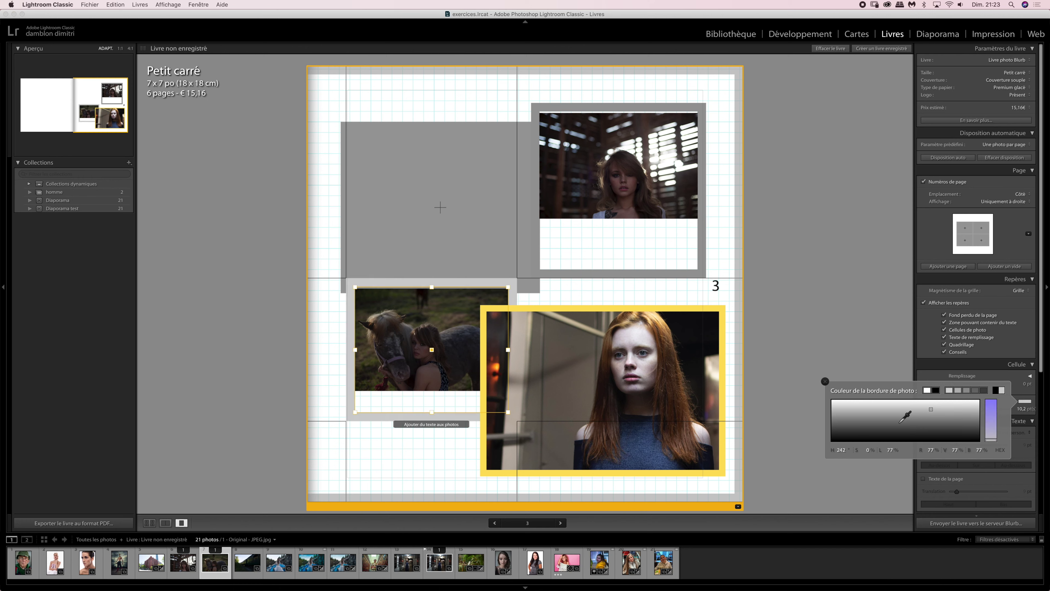
click(824, 381)
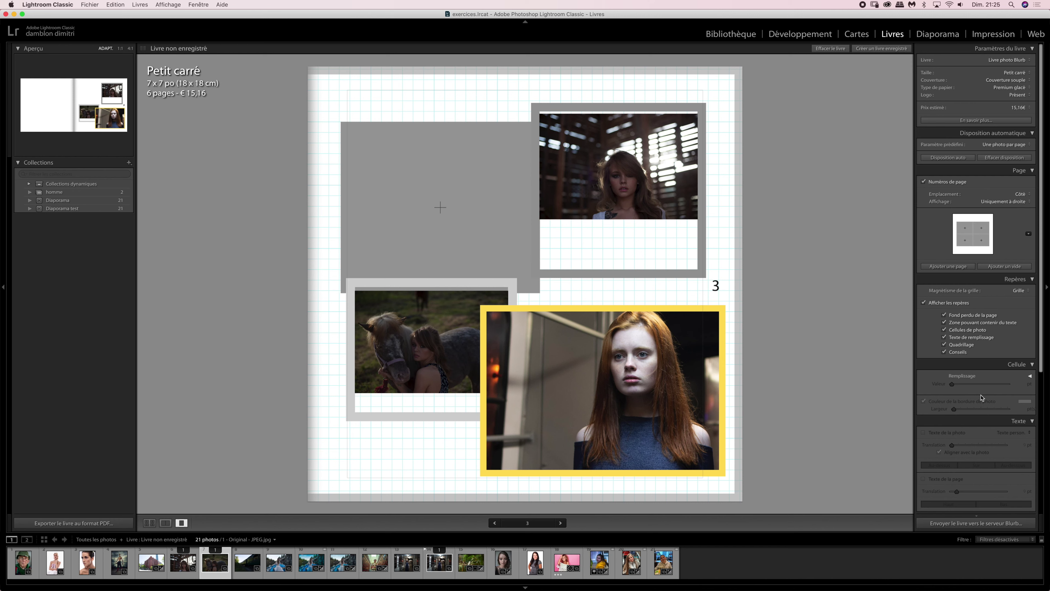
- Add a photo text to the horse photo
click(430, 335)
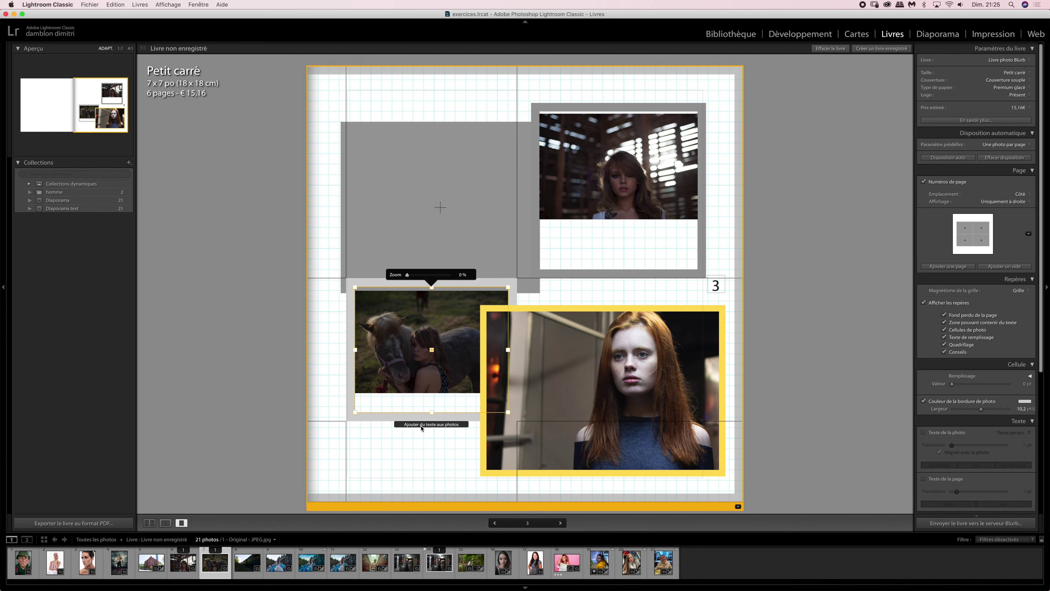
click(435, 424)
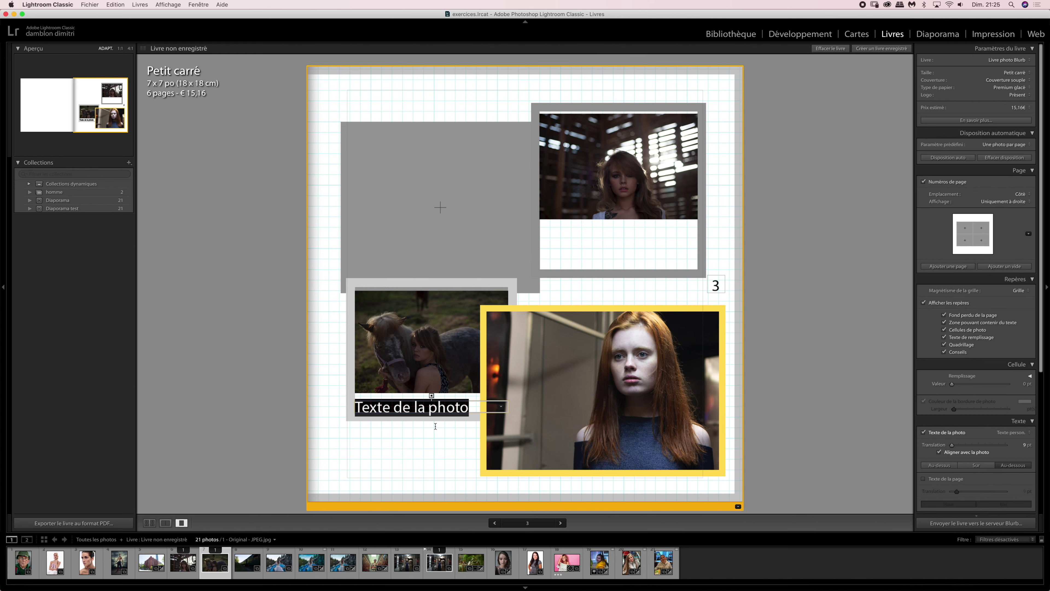
- Enable the photo text on the red-haired woman's photo and adjust its vertical offset
click(589, 358)
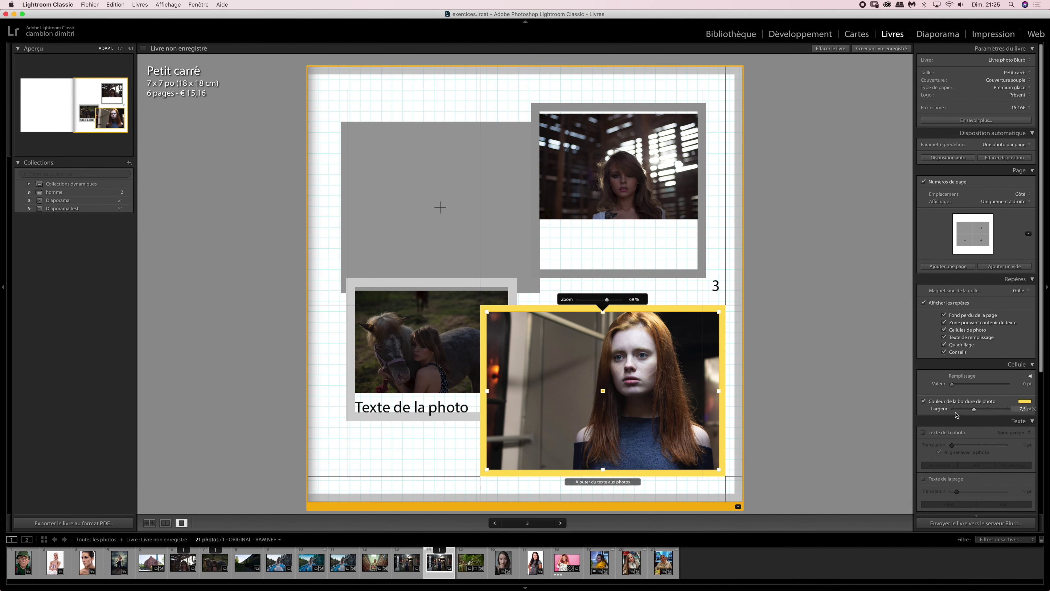
click(923, 433)
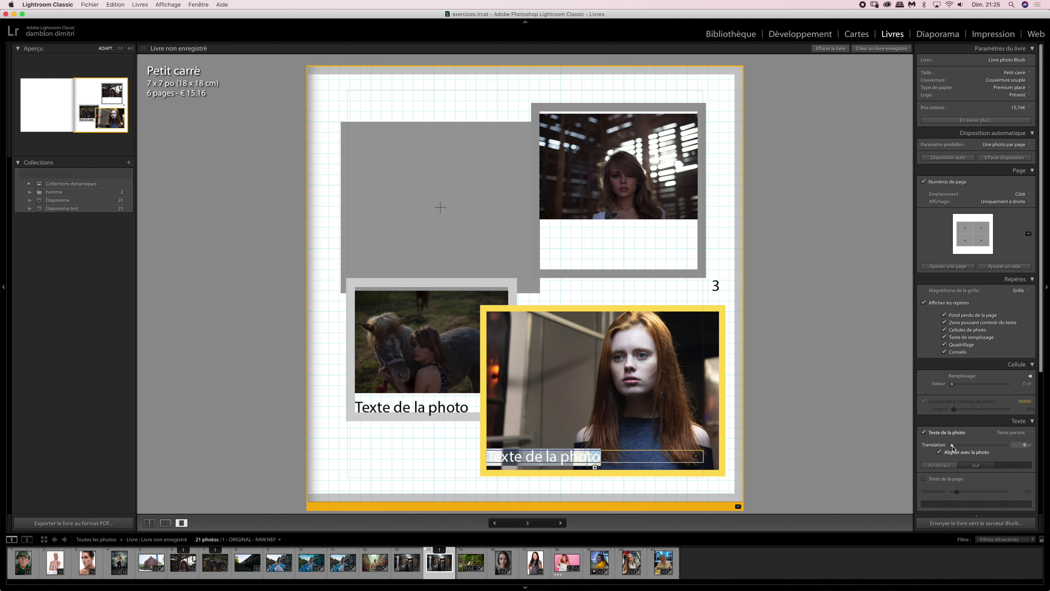
mouse_move(952, 445)
mouse_down()
mouse_move(981, 447)
mouse_move(941, 445)
mouse_move(1010, 468)
mouse_move(967, 444)
mouse_move(937, 442)
mouse_move(944, 448)
mouse_up()
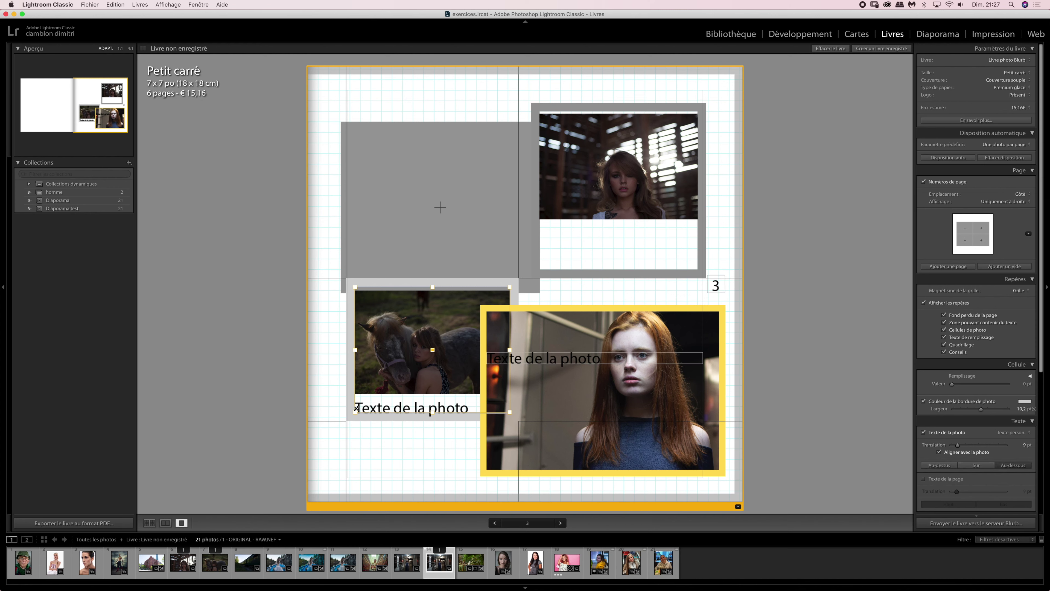
- Switch the horse photo text's alignment with the photo off and on to compare its placement
click(939, 451)
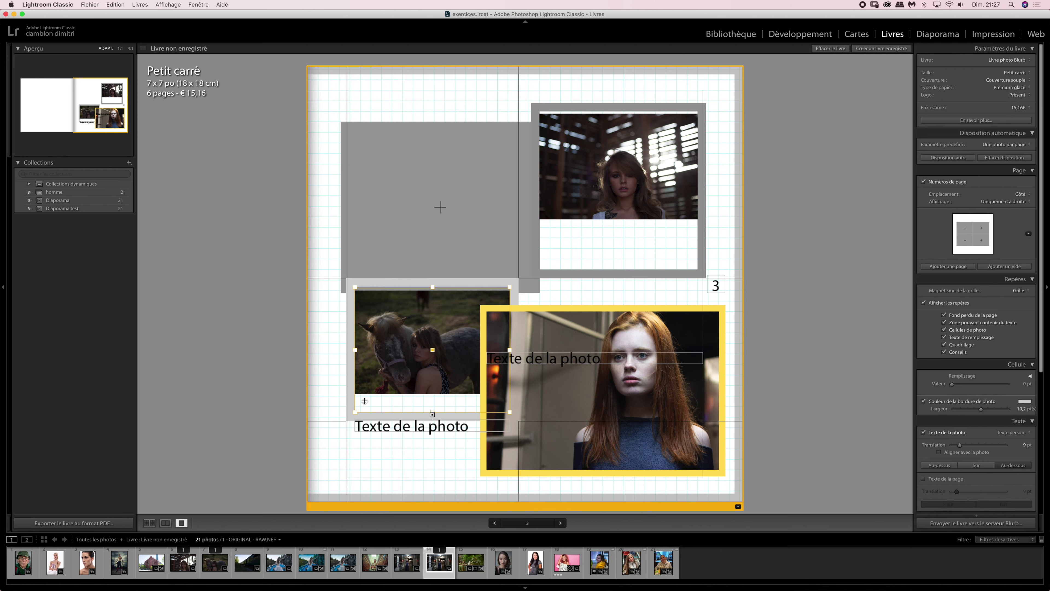
click(939, 451)
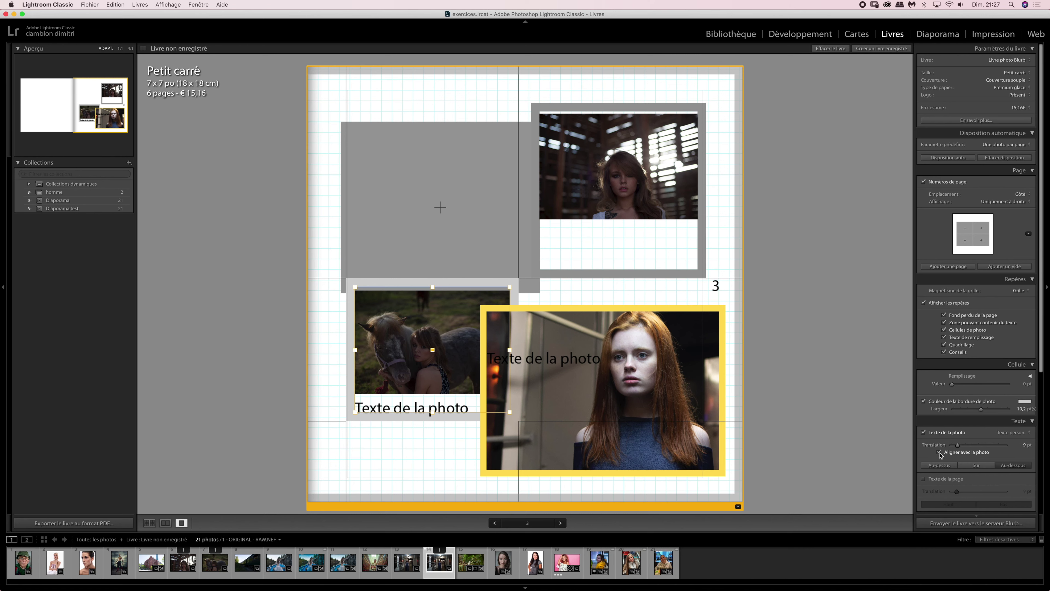
click(939, 453)
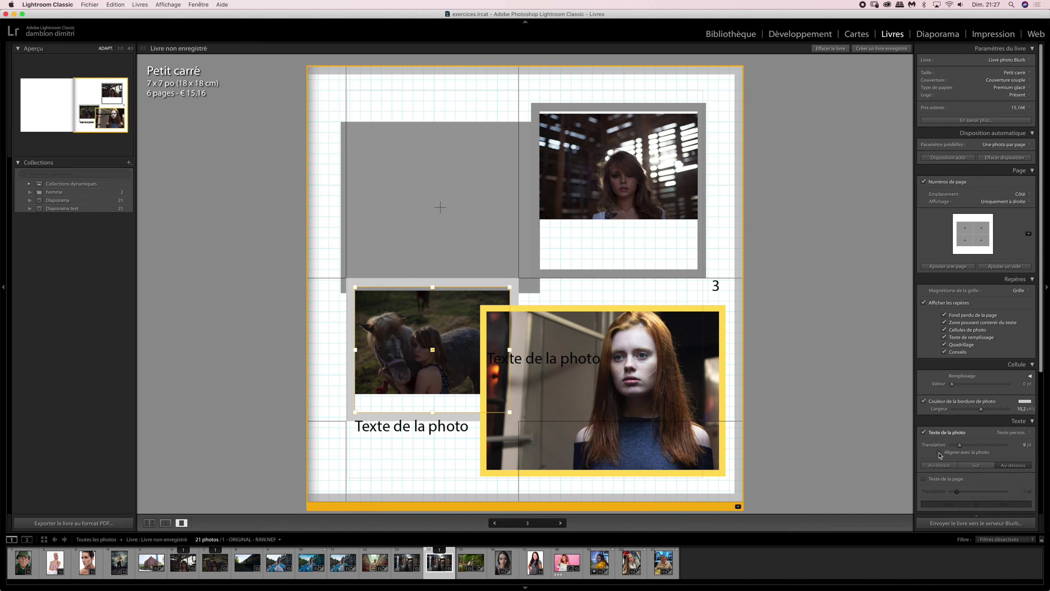
click(939, 452)
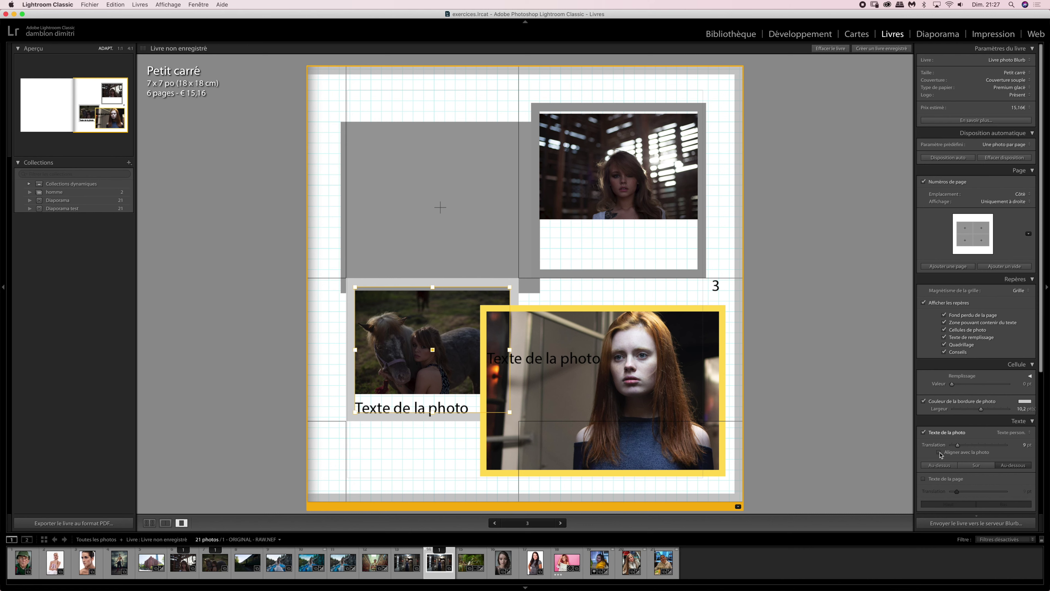
click(939, 453)
click(939, 452)
- Try placing the horse photo's text above, over and below the image
click(944, 467)
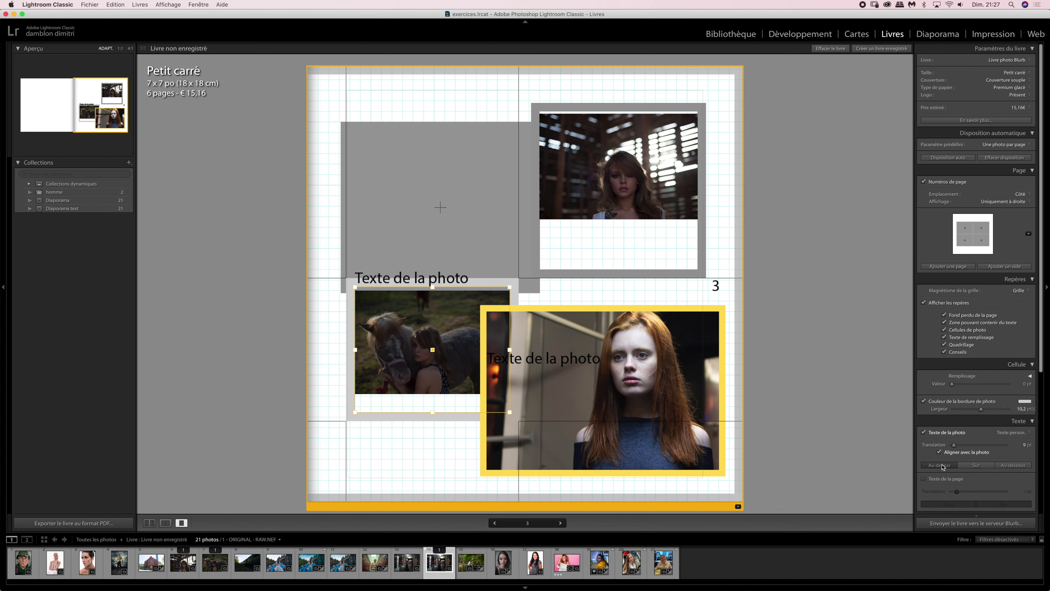
click(975, 465)
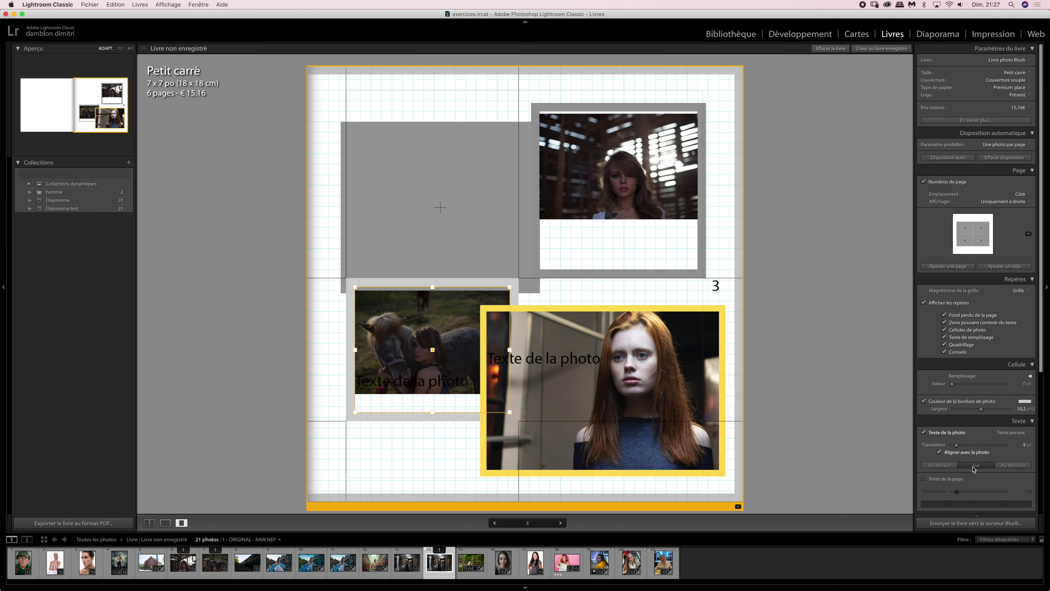
click(1007, 466)
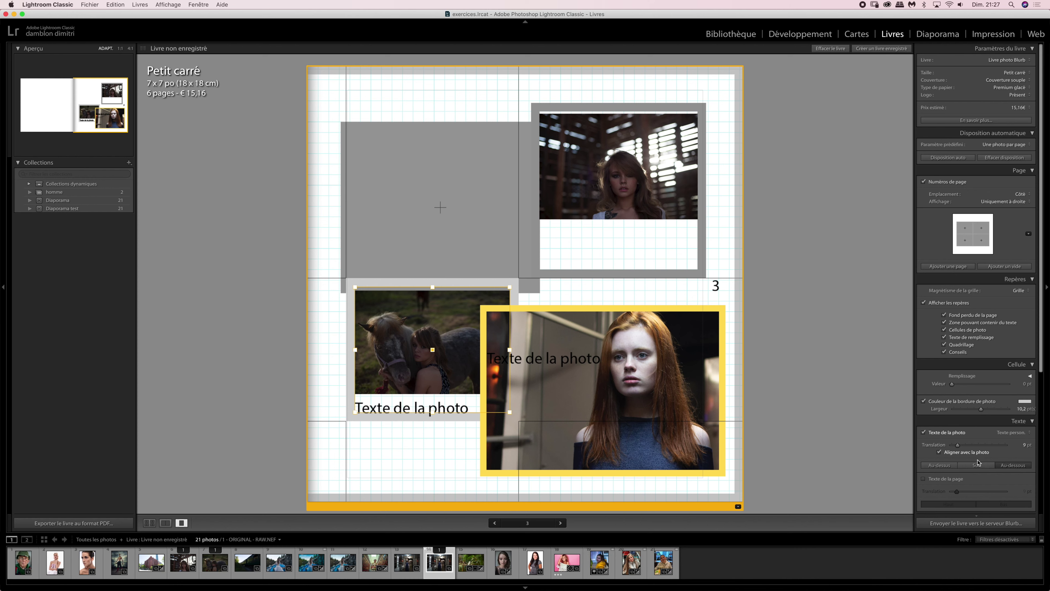
click(949, 465)
click(986, 466)
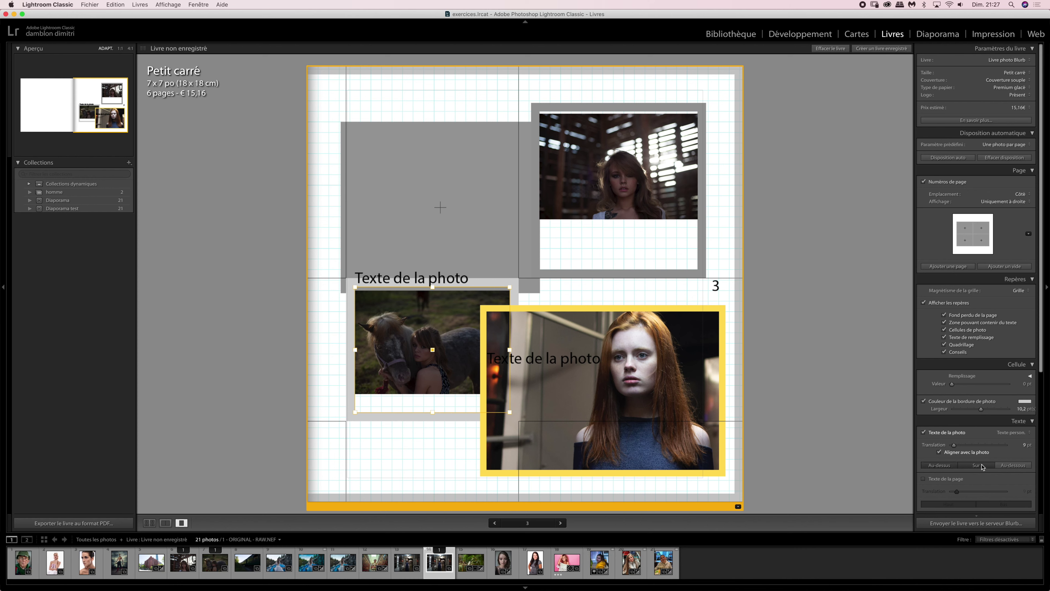
click(1016, 469)
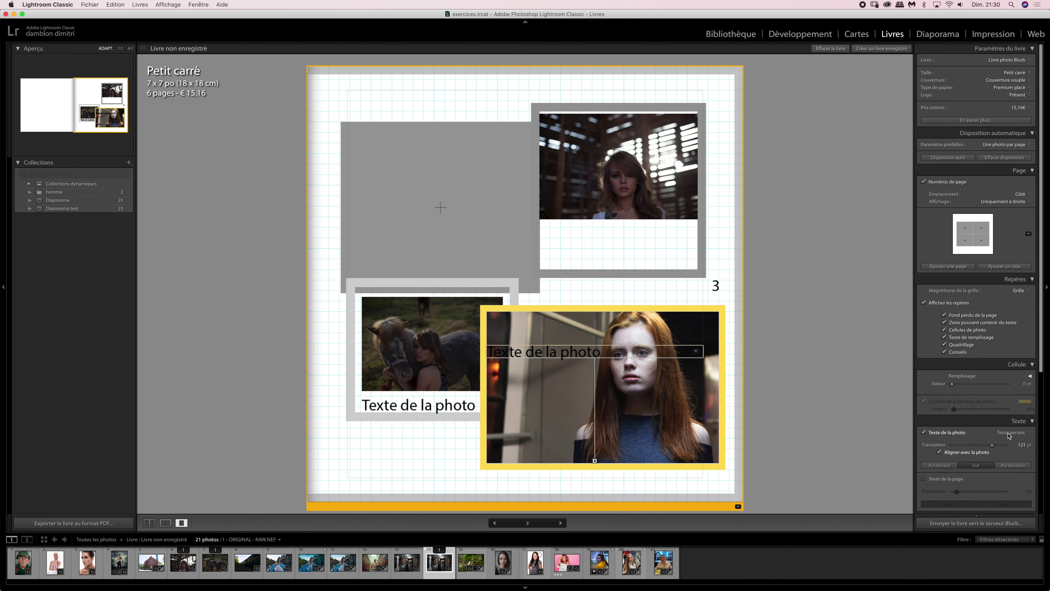
- Append the sample characters "(f’f’ f" to the custom text on the red-haired woman's photo
click(1007, 432)
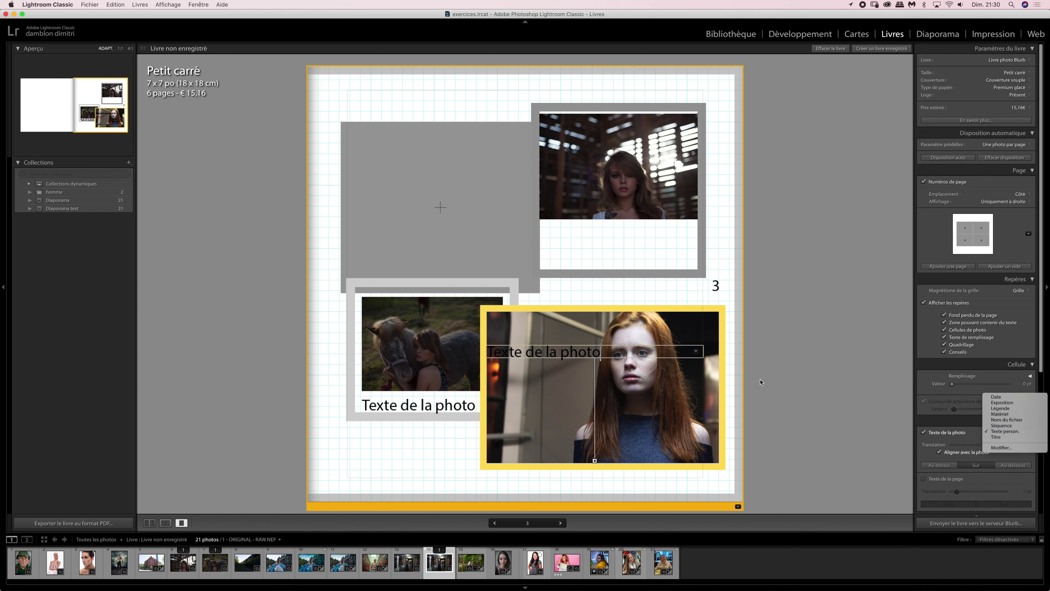
click(600, 350)
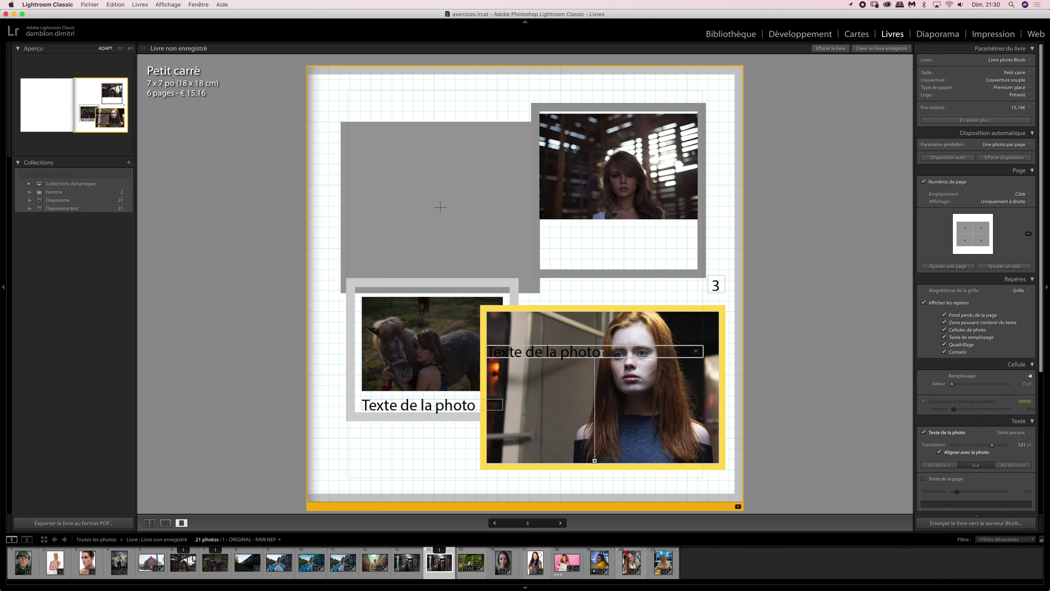
text((f’f’ f)
key(BackSpace)
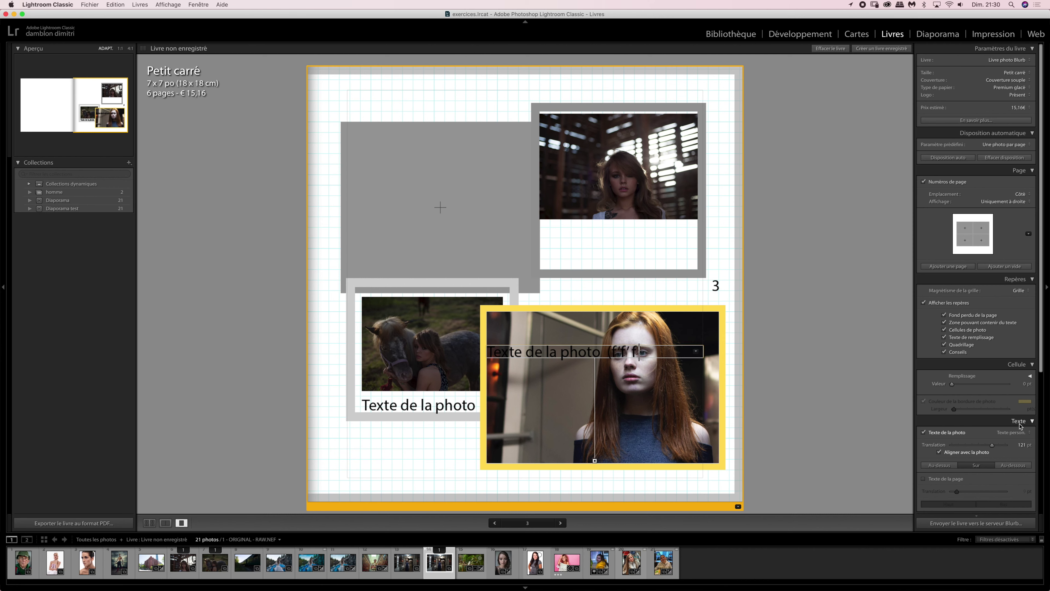
- Try Date, Exposition and Légende as the content of the red-haired woman's photo text
click(1018, 434)
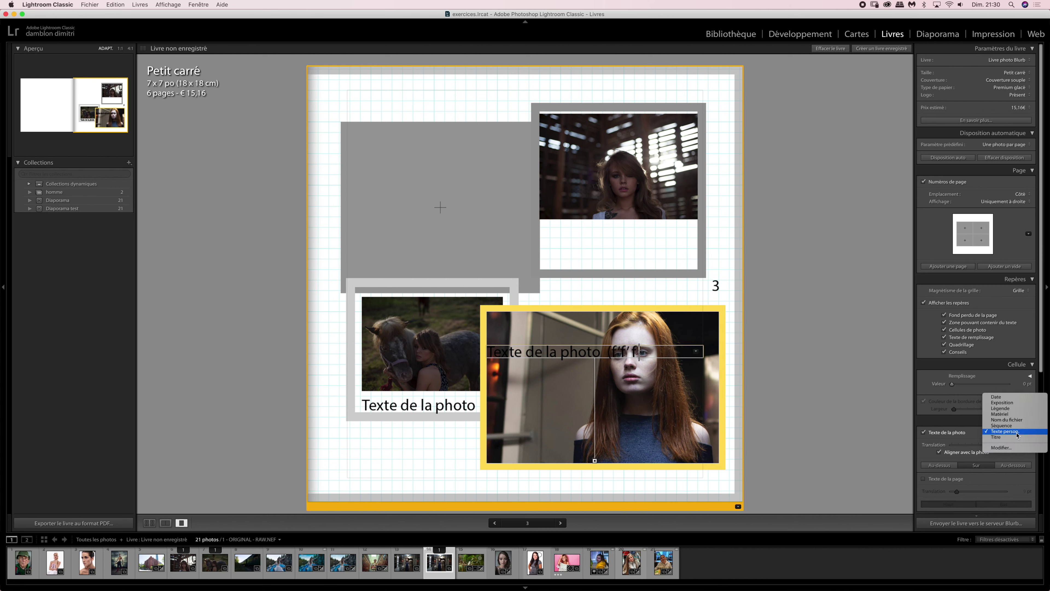
click(1007, 401)
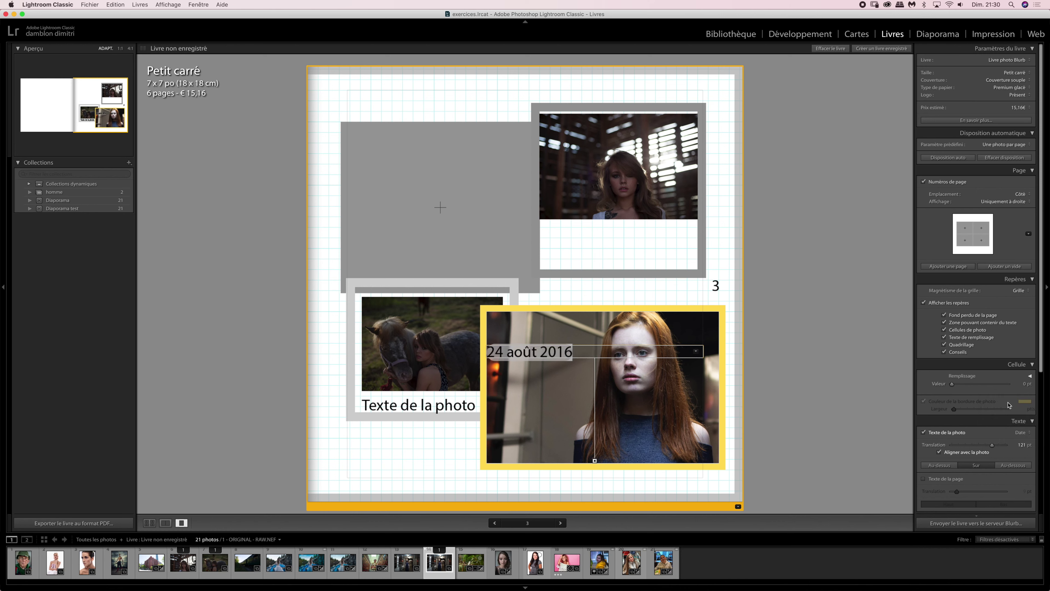
click(1019, 432)
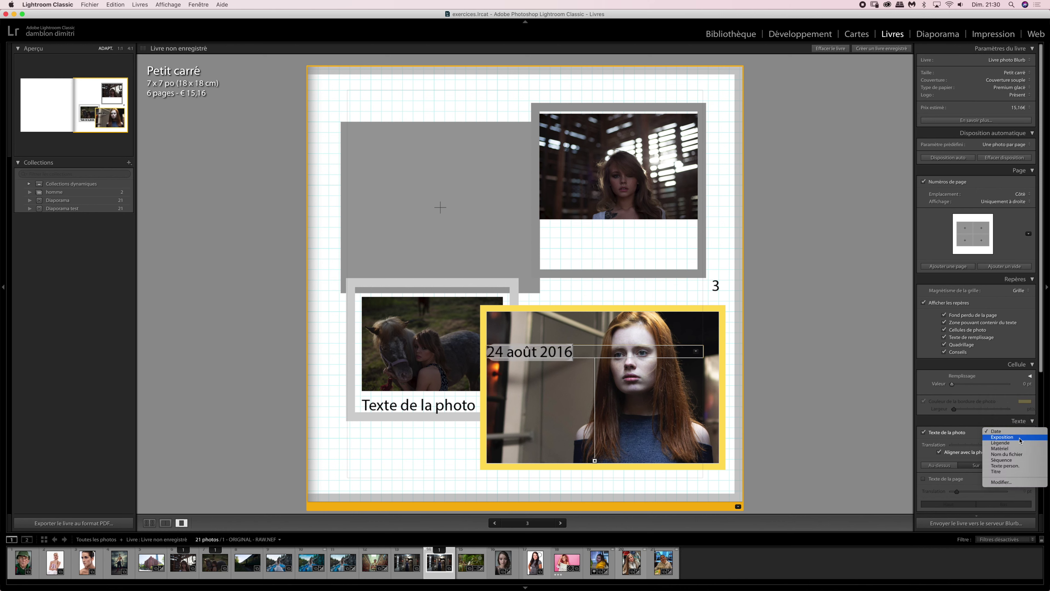
click(1020, 437)
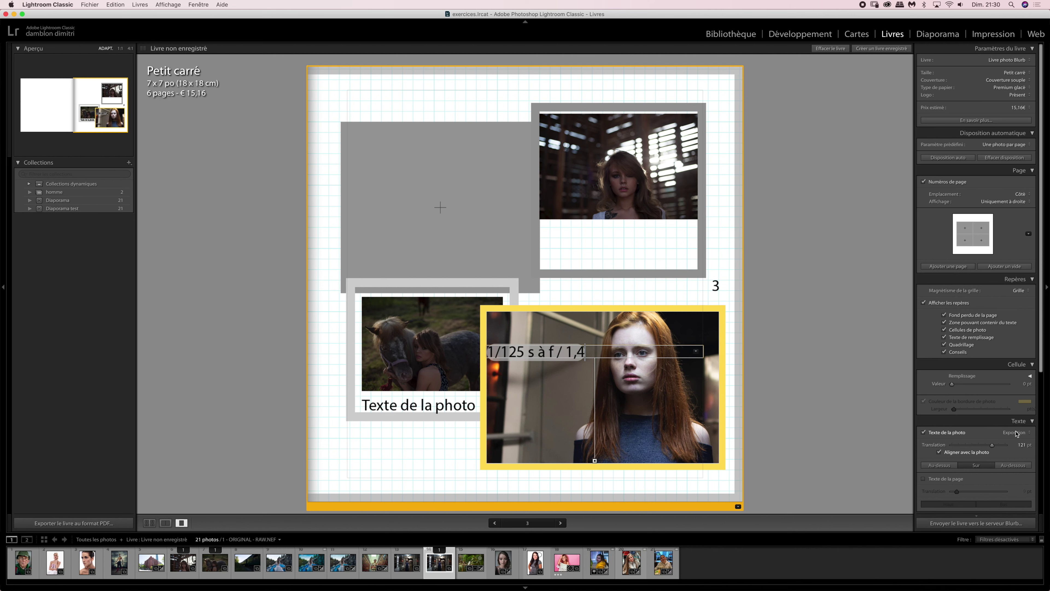
click(1017, 433)
click(1019, 439)
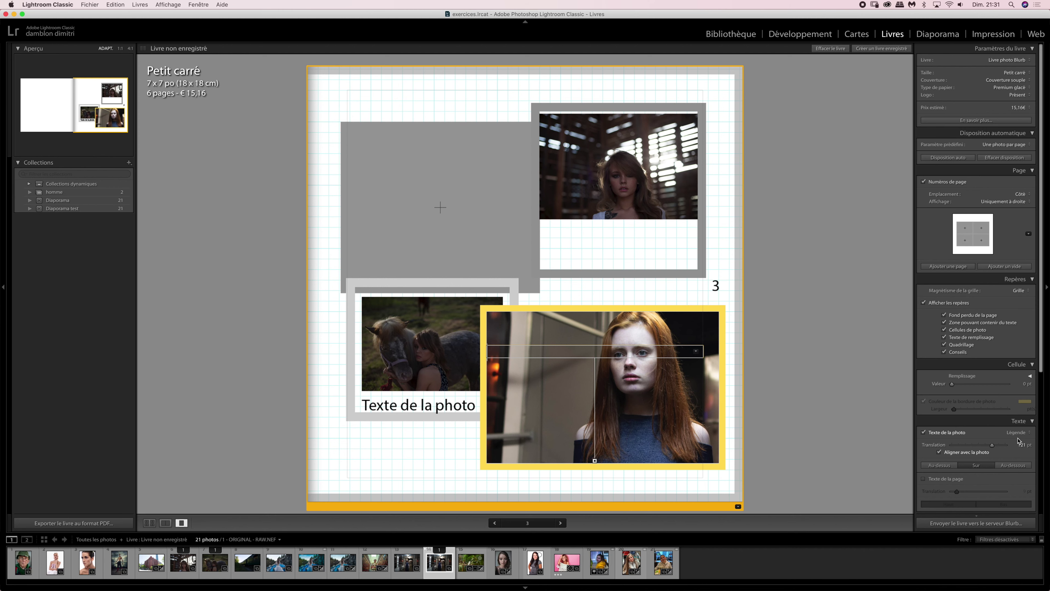
- Try Matériel, Nom du fichier and Séquence as the content of the red-haired woman's photo text
click(1019, 434)
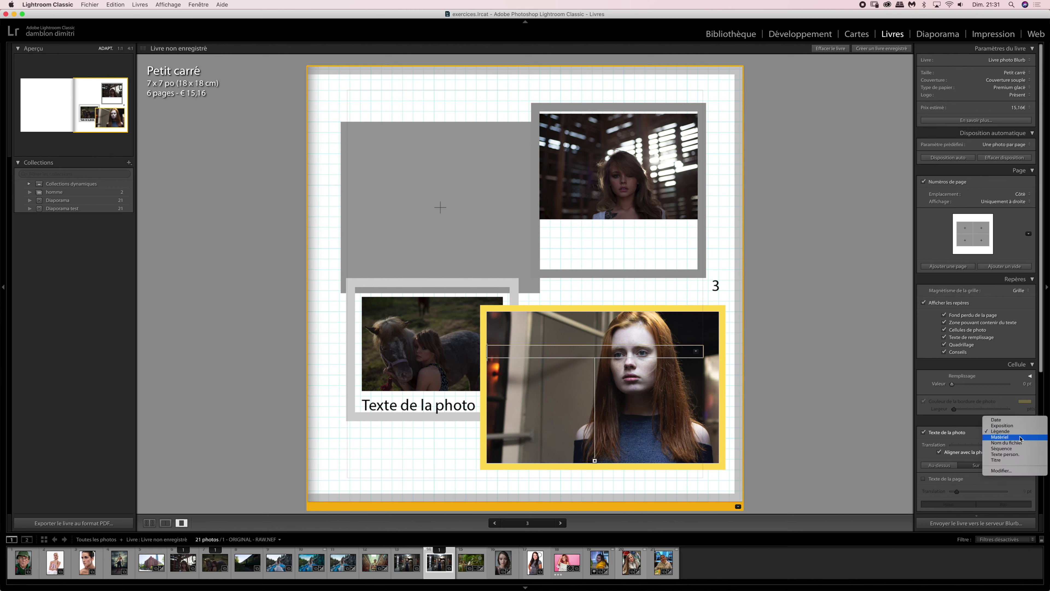
click(1020, 439)
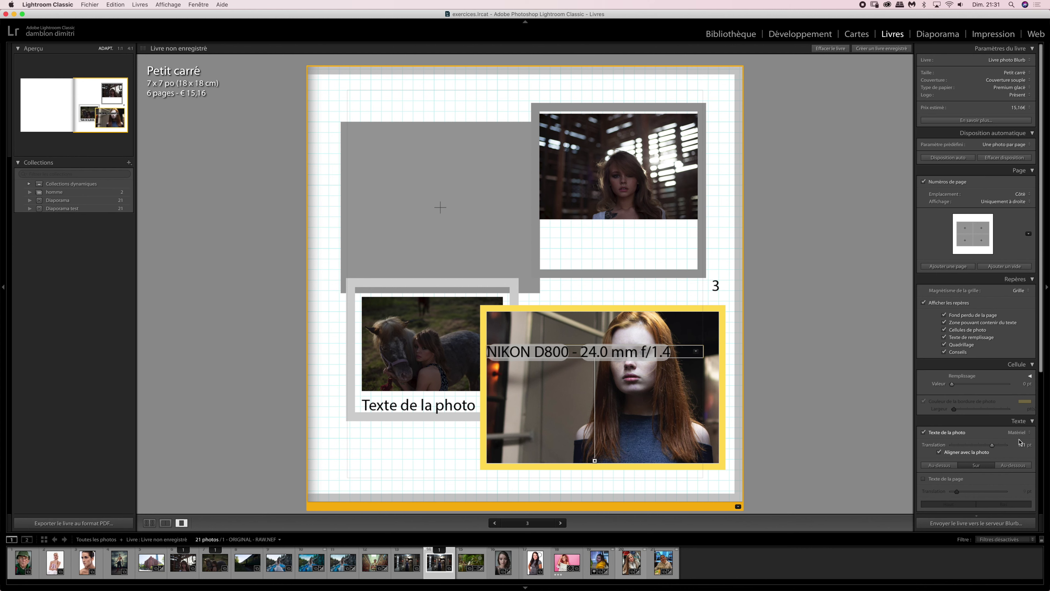
click(1018, 439)
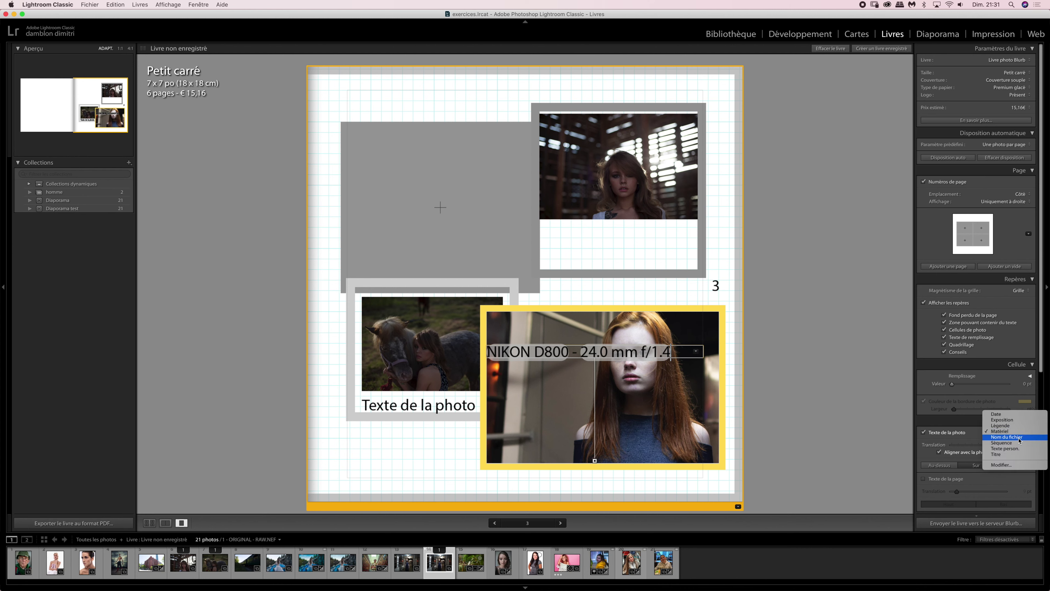
click(1019, 438)
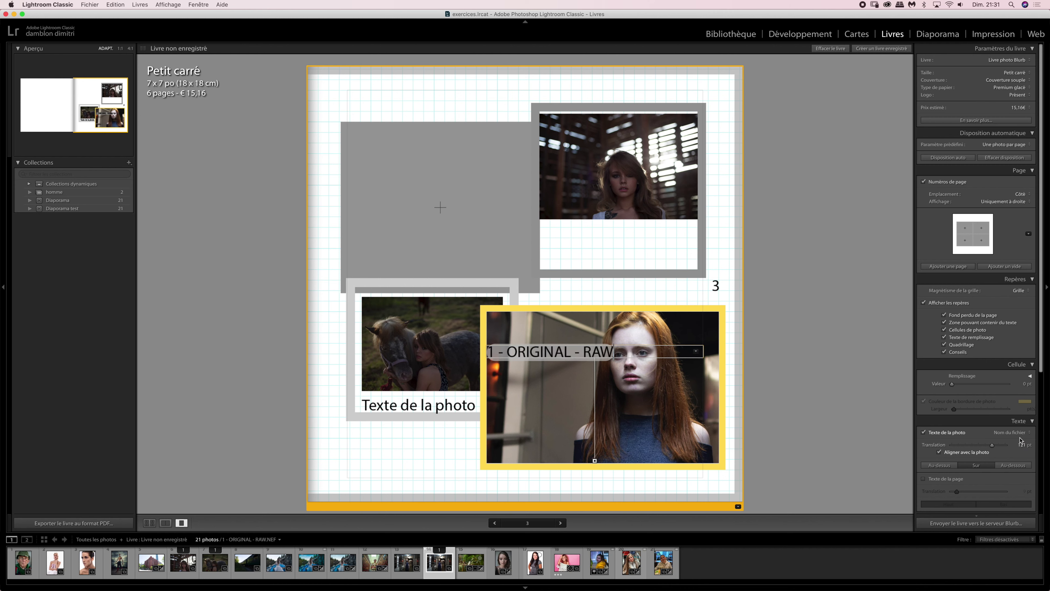
click(1018, 437)
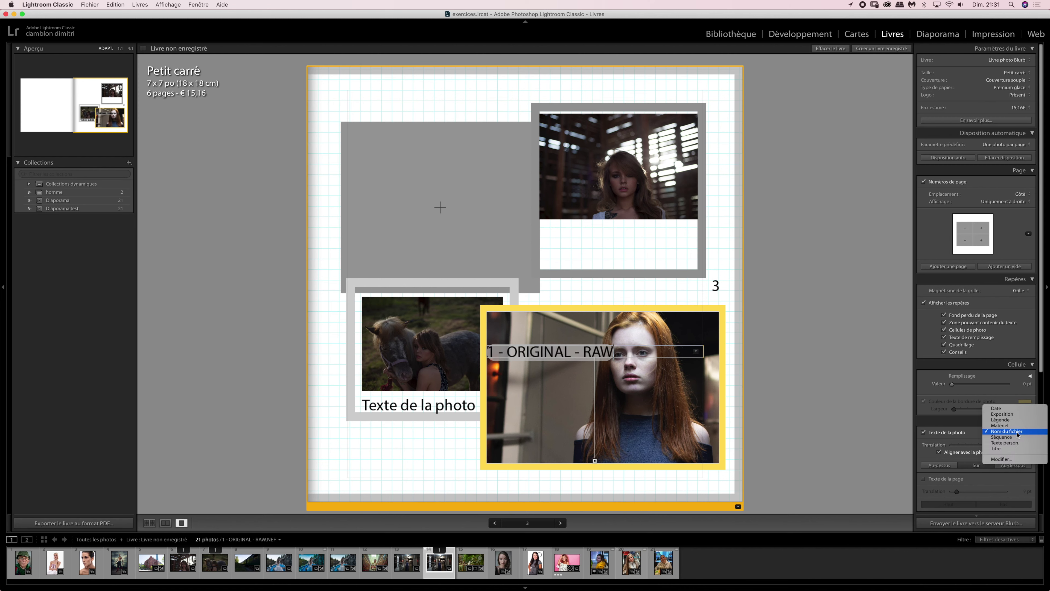
click(1018, 436)
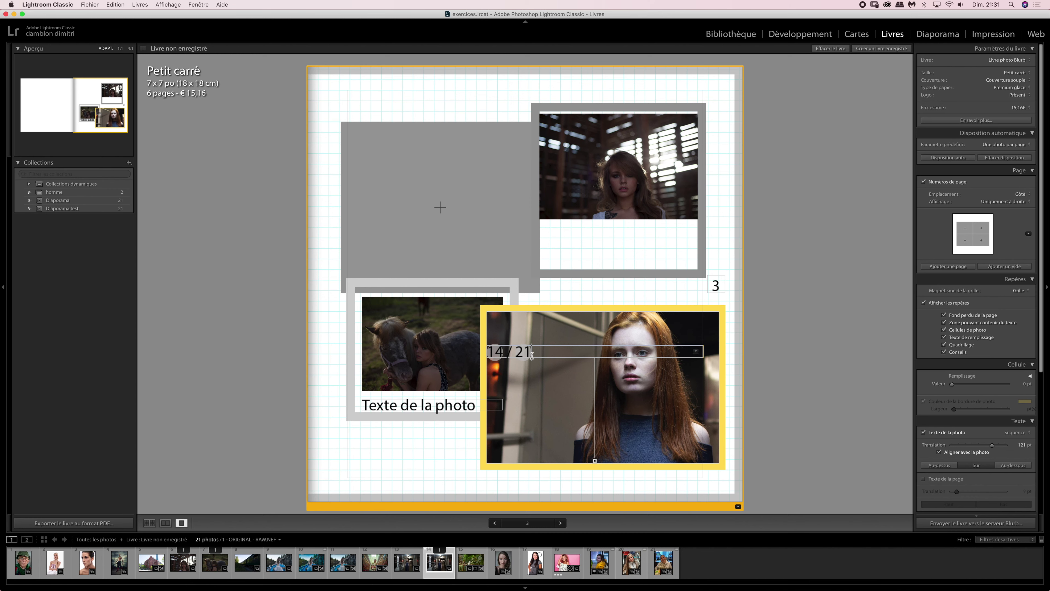
- Set the content of the red-haired woman's photo text to Titre
click(1008, 433)
click(1012, 442)
click(1010, 441)
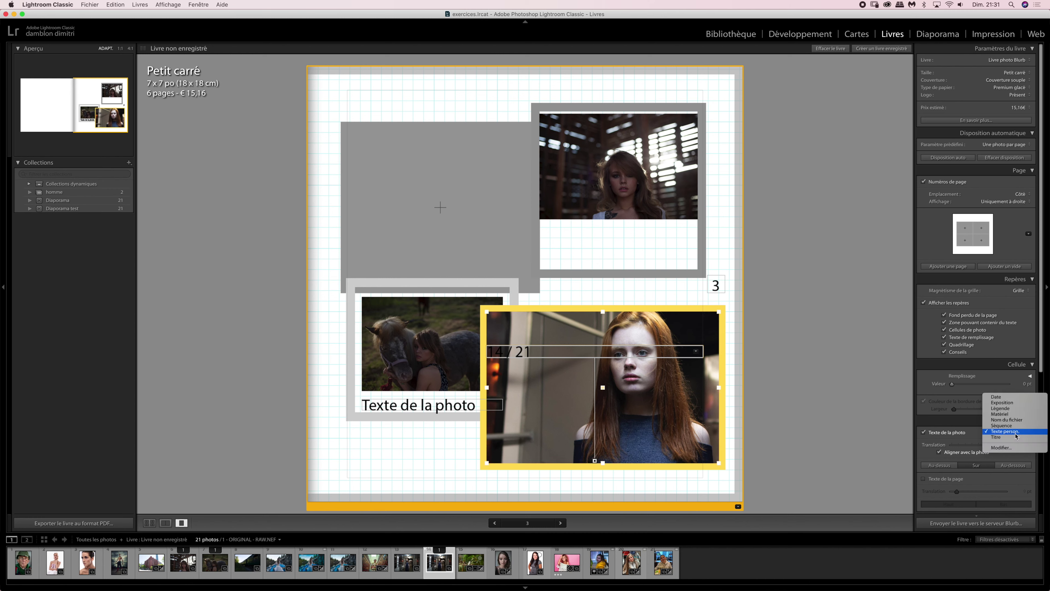
click(1016, 439)
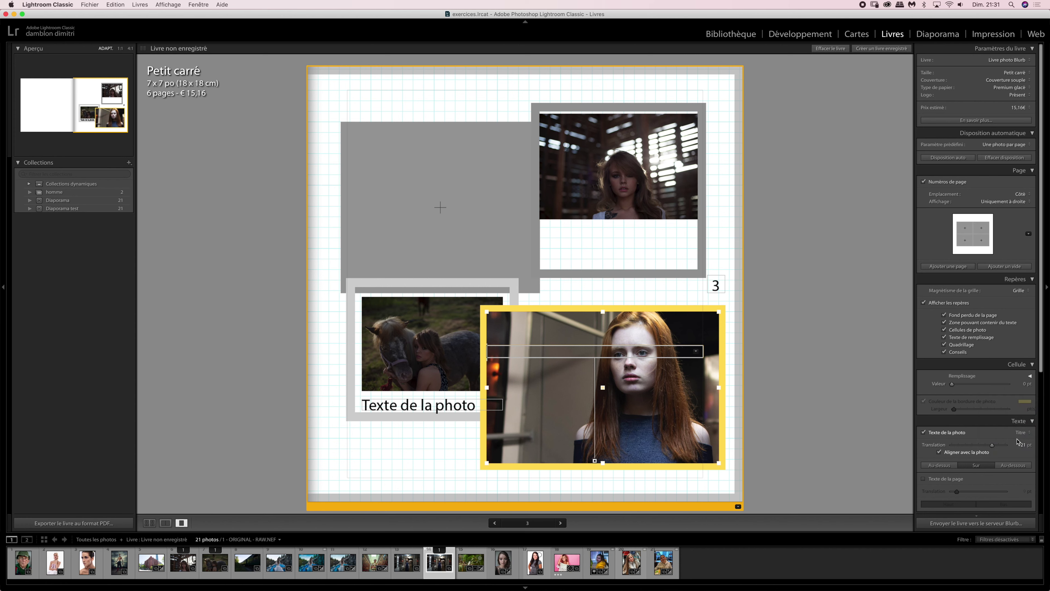
click(1022, 435)
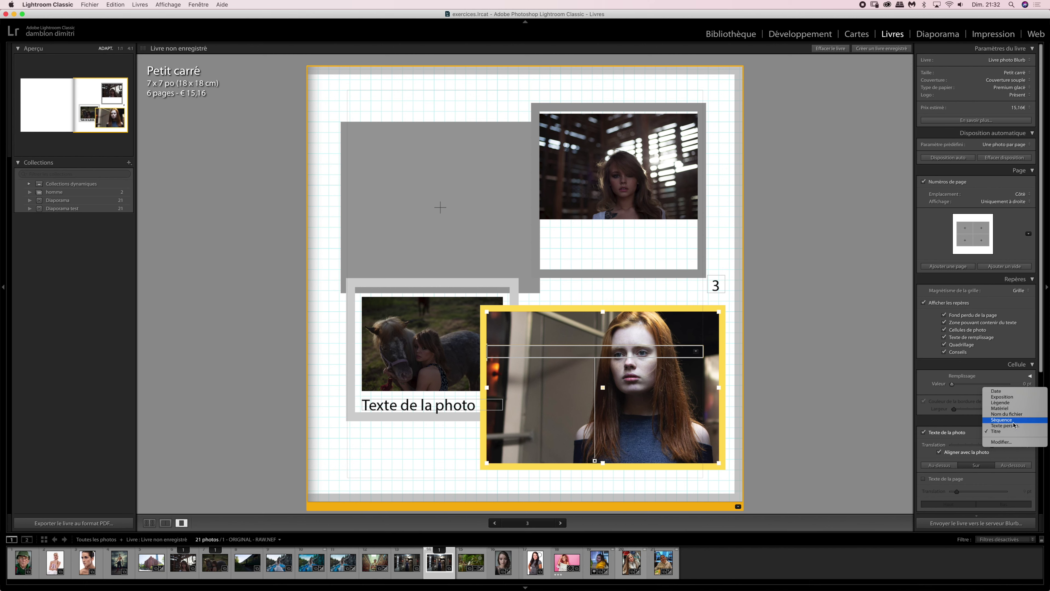
key(Escape)
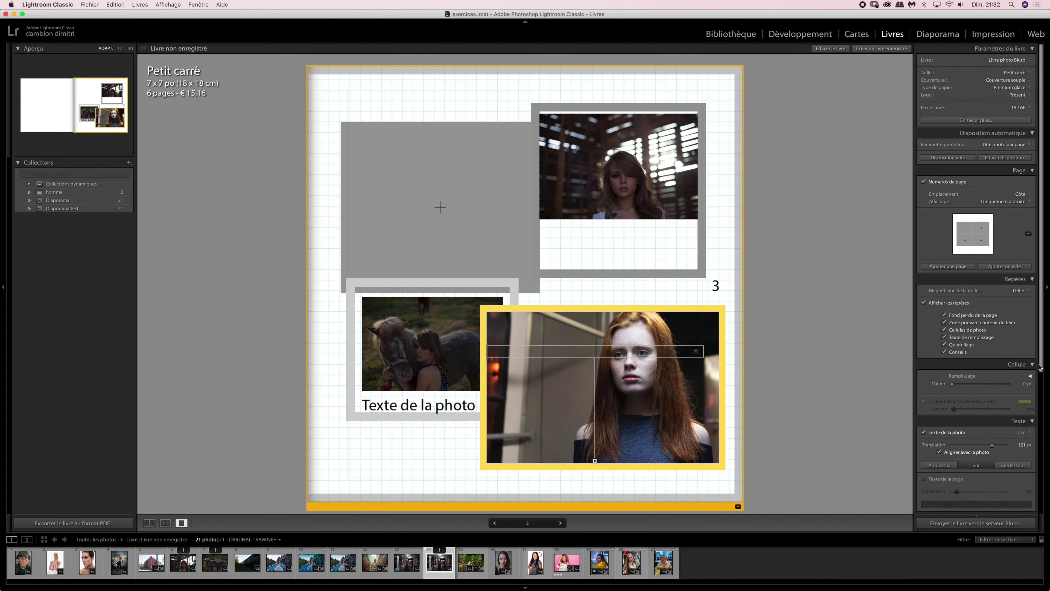
- Add a page text to page 3, testing it on and off before leaving it enabled
drag(1040, 367, 1043, 447)
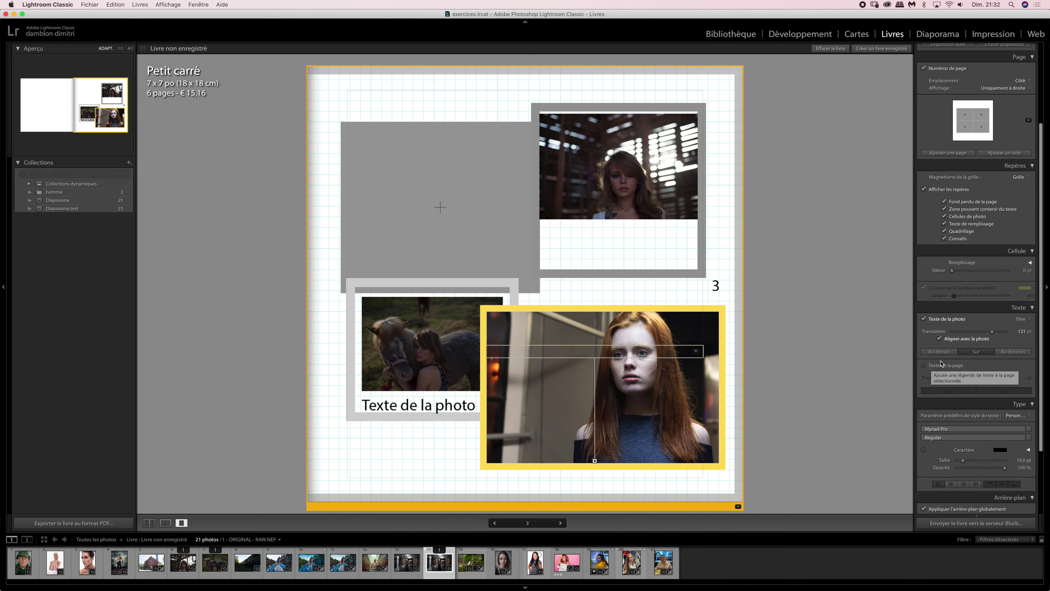
click(923, 365)
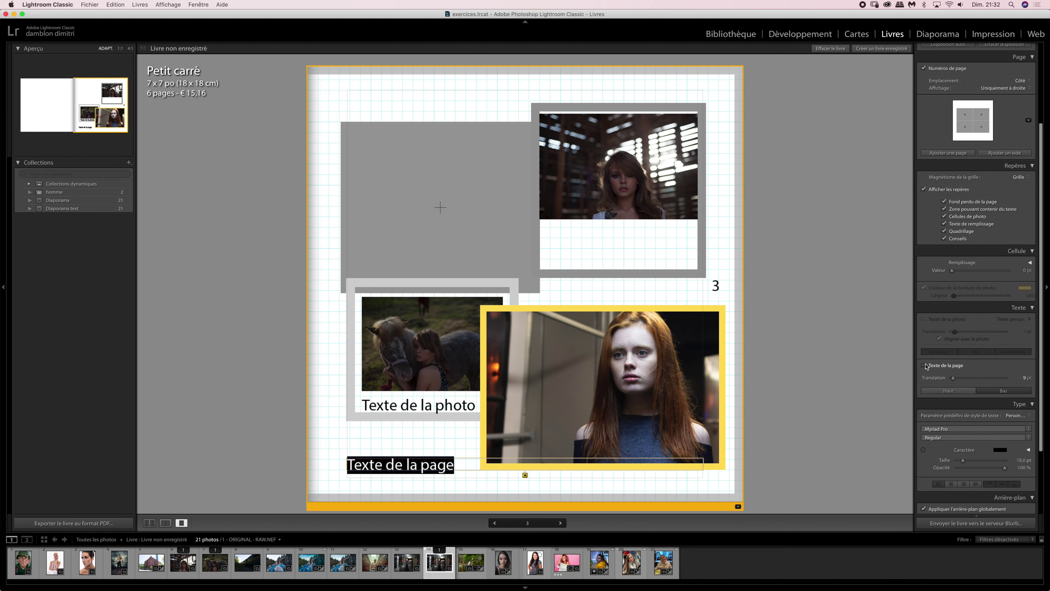
click(924, 366)
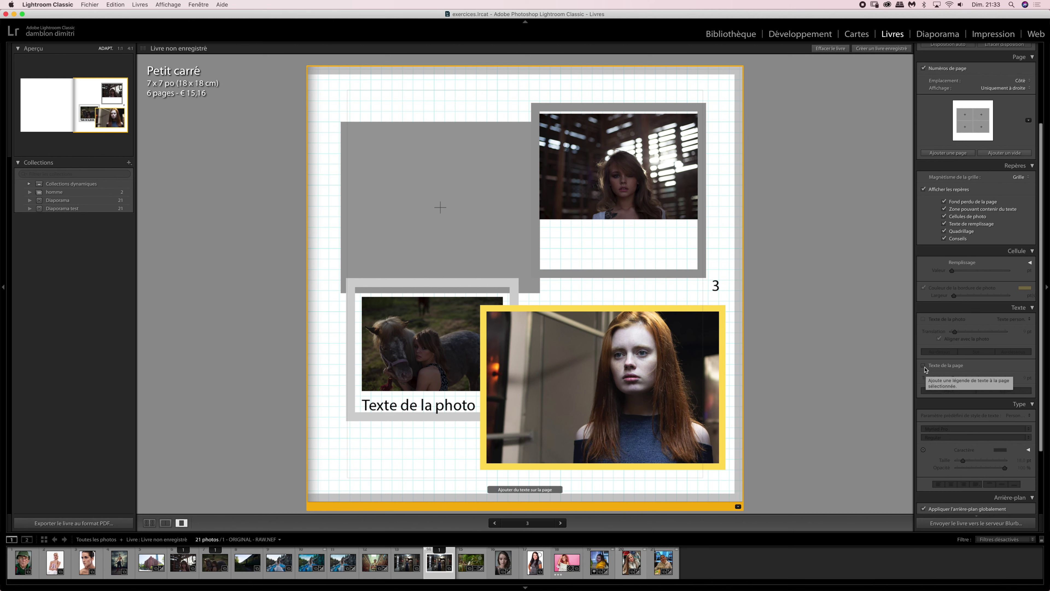
click(924, 366)
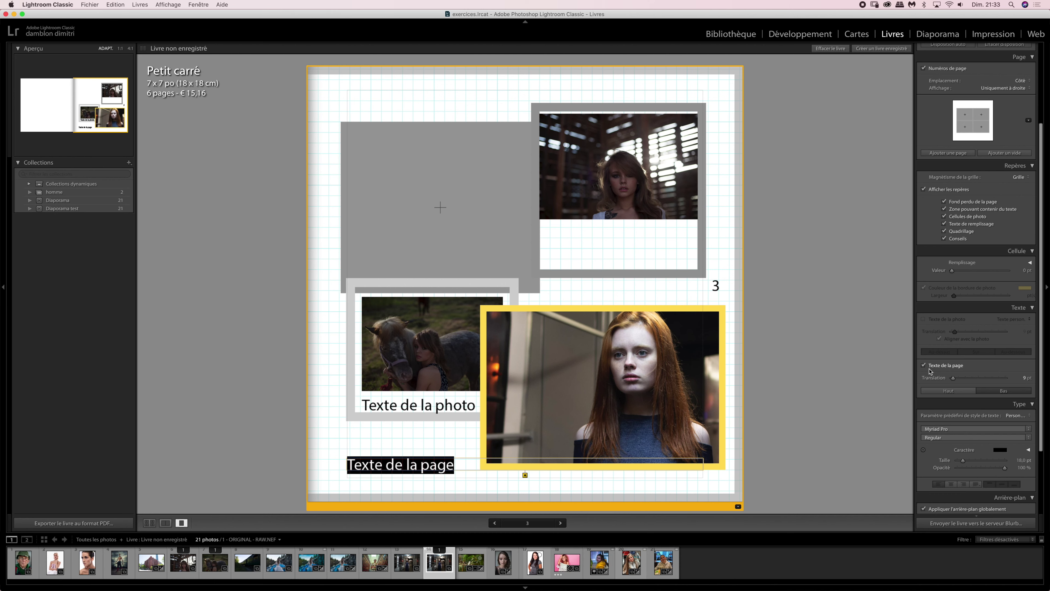
- Replace the placeholder page text with the sample characters "’jjff’f’jf’ofj’"
click(437, 465)
drag(451, 464, 338, 463)
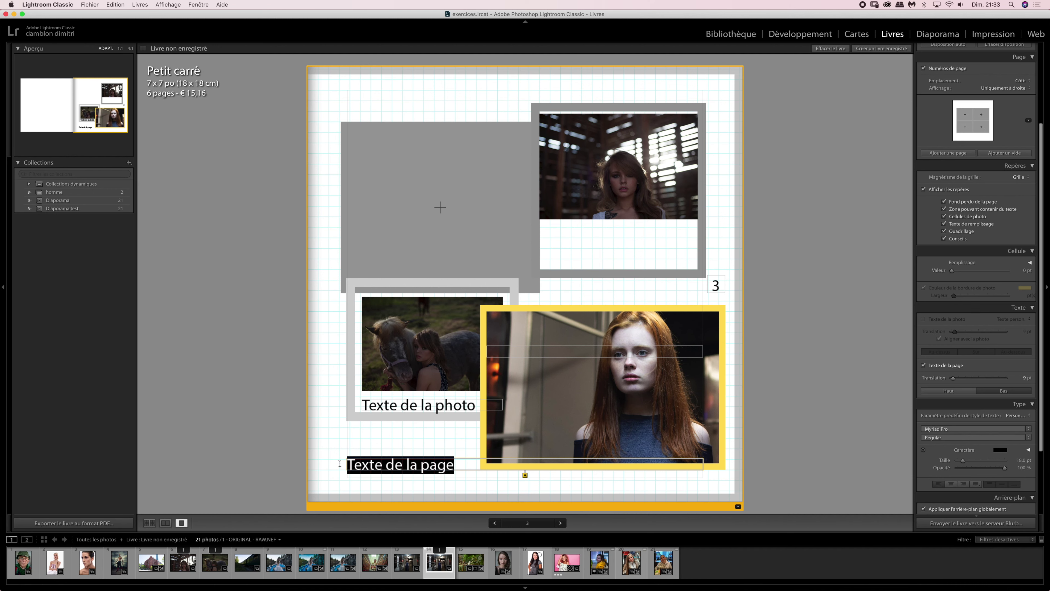
key(BackSpace)
text('jjff'f'jf'ofj)
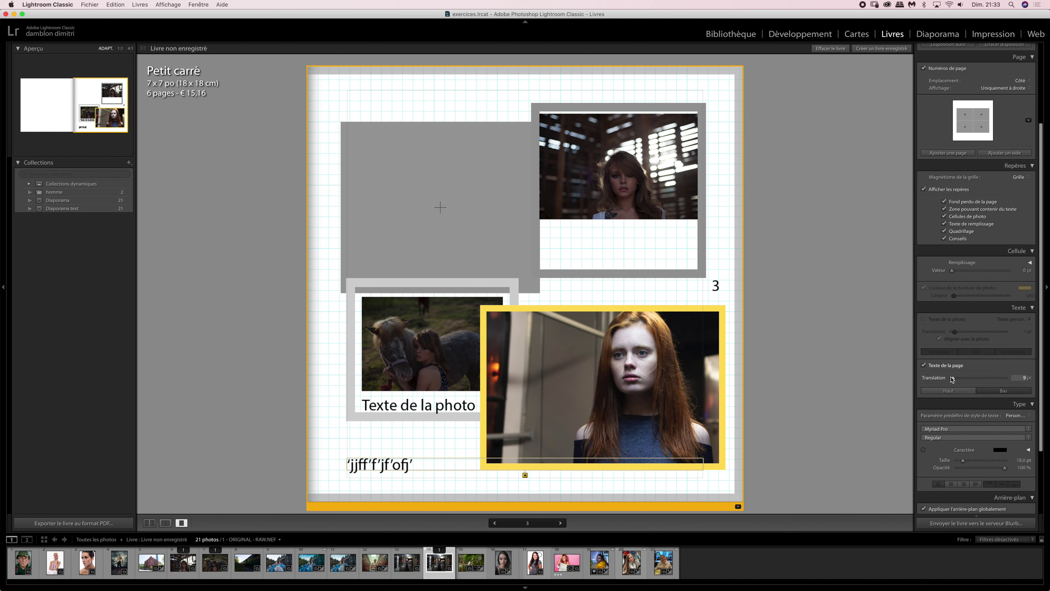
- Set the page text's offset to 0 pt and anchor it at the top of the page
mouse_move(952, 379)
mouse_down()
mouse_move(971, 383)
mouse_move(932, 384)
mouse_up()
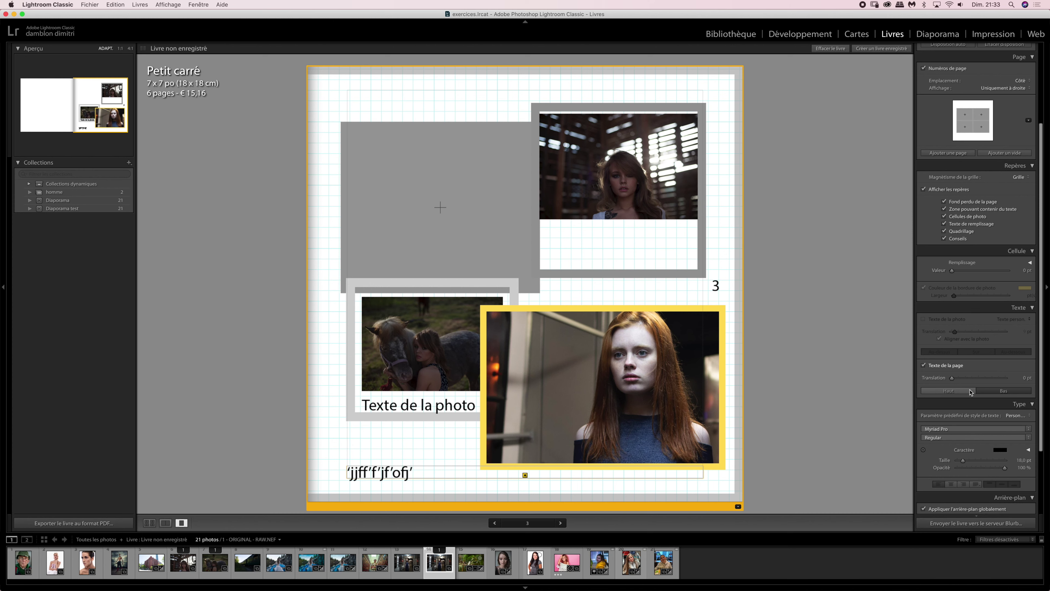
click(962, 393)
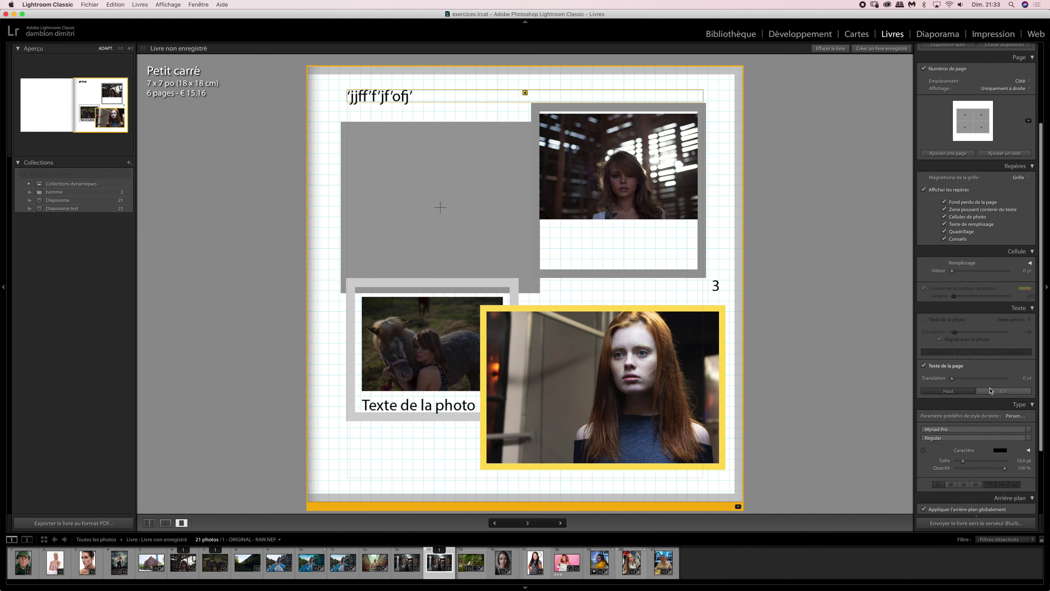
- Try anchoring the page text at the bottom of the page, and return it to the top
click(990, 389)
click(958, 393)
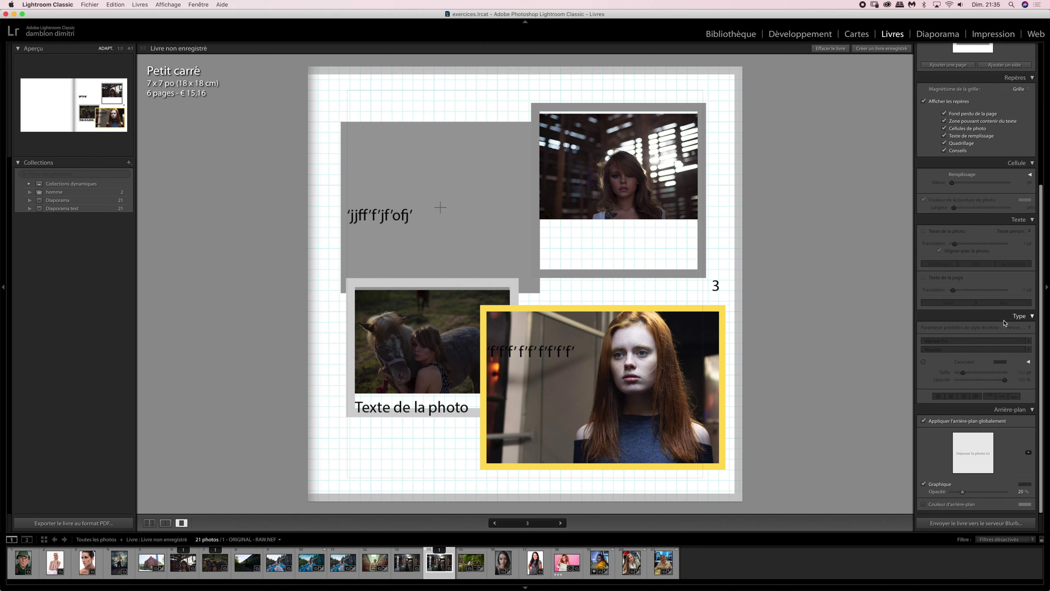
- Try the Monaco, Marion and Krungthep fonts on the red-haired woman's photo text, and settle on Lithos Pro Regular
click(523, 354)
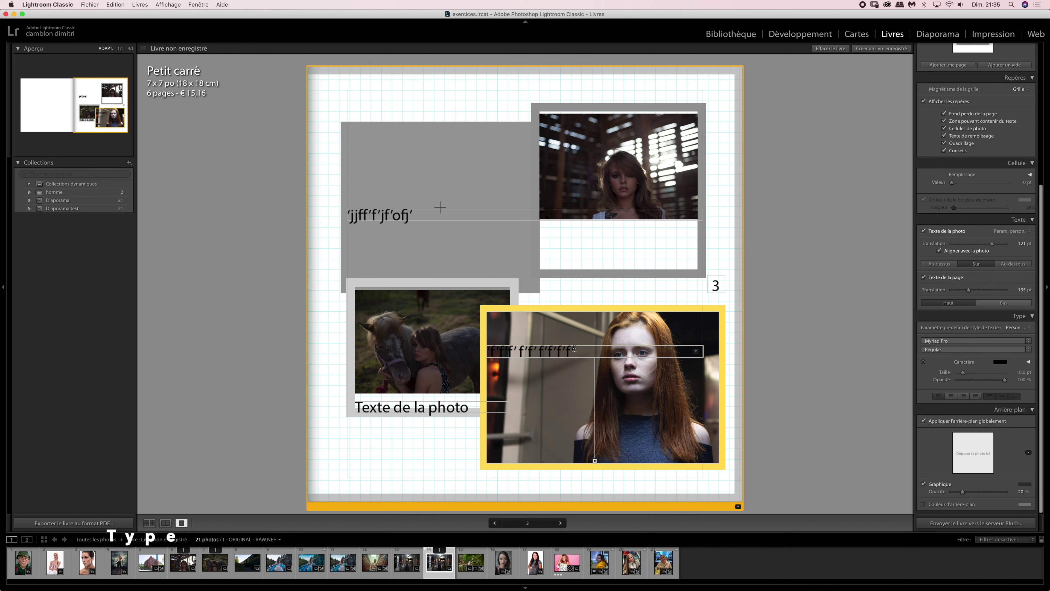
drag(576, 351, 485, 355)
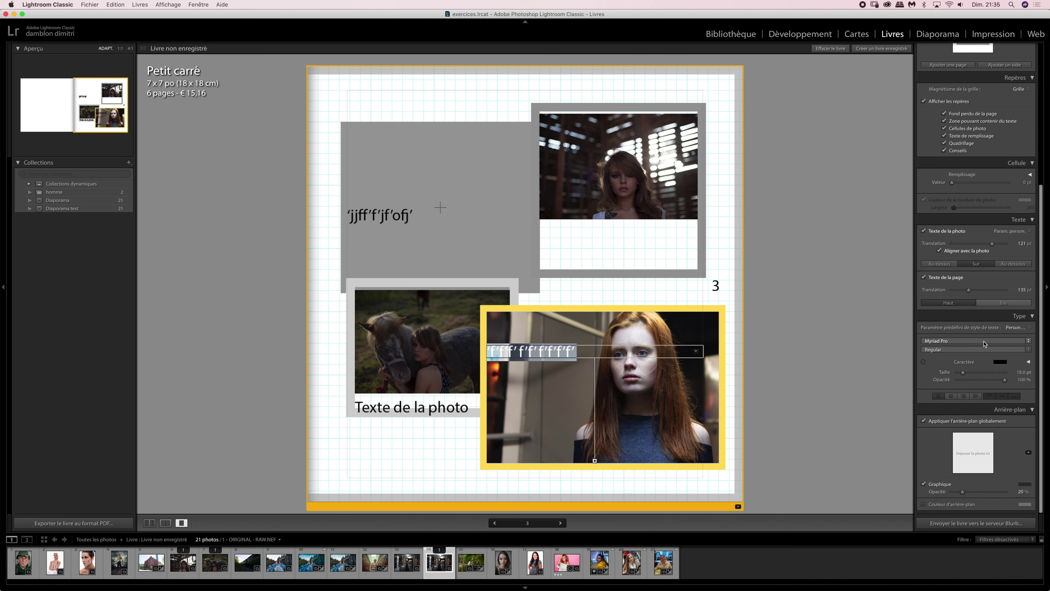
click(1028, 342)
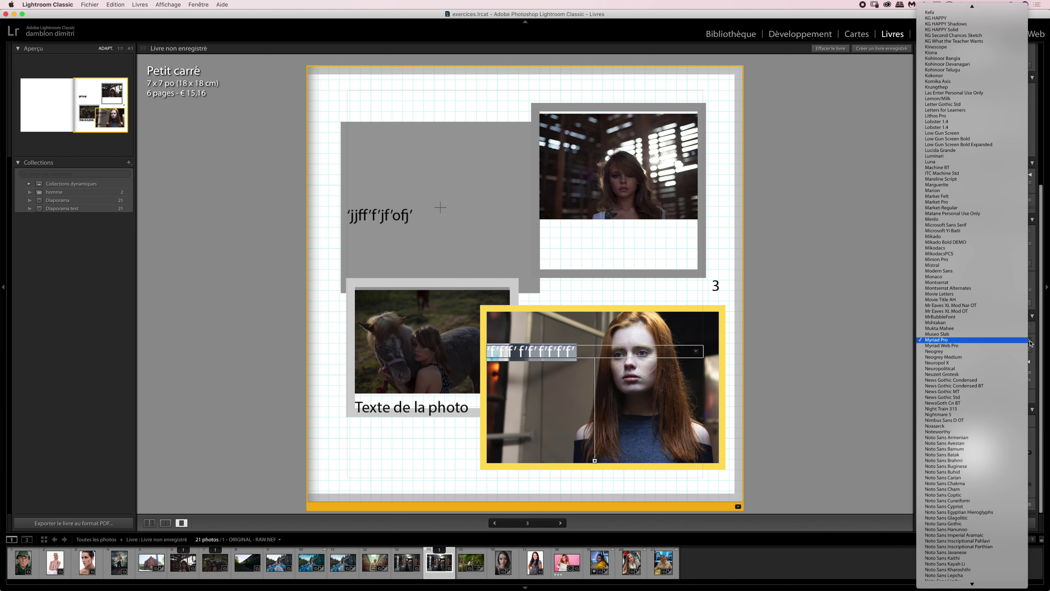
click(986, 276)
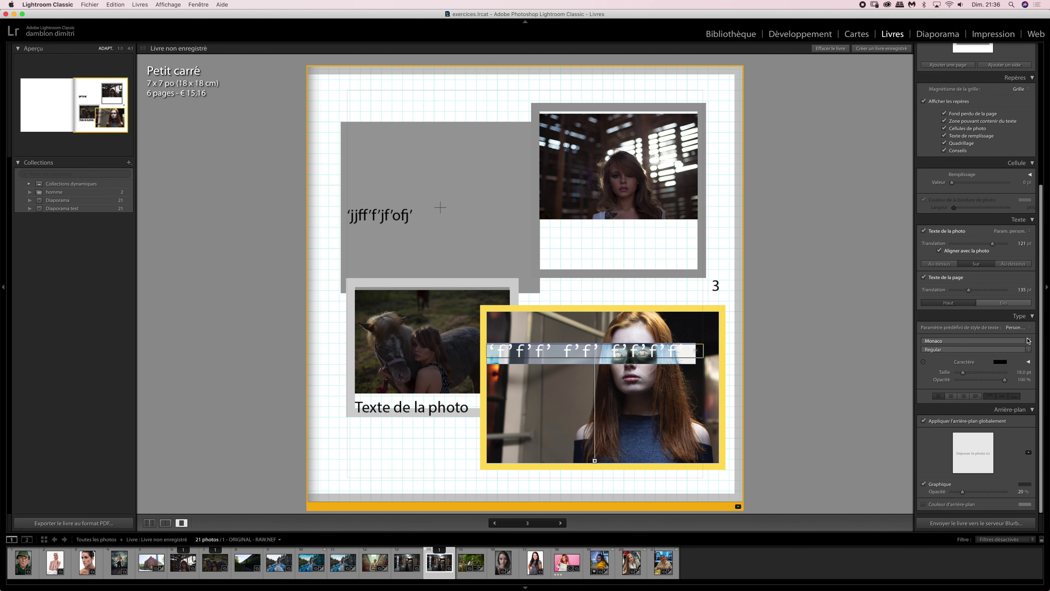
click(1027, 341)
click(992, 254)
click(1029, 342)
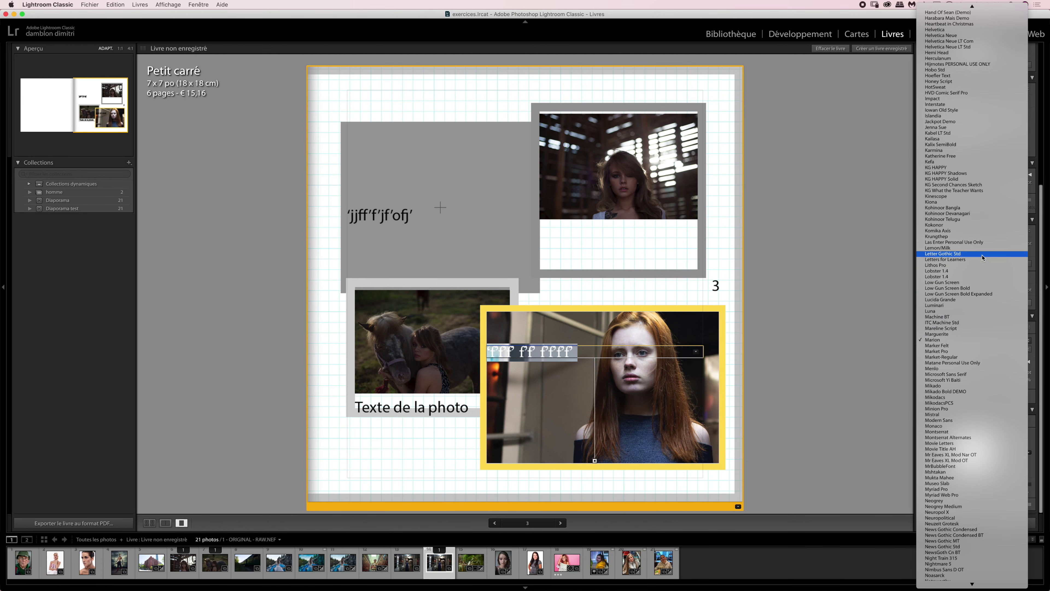
click(976, 237)
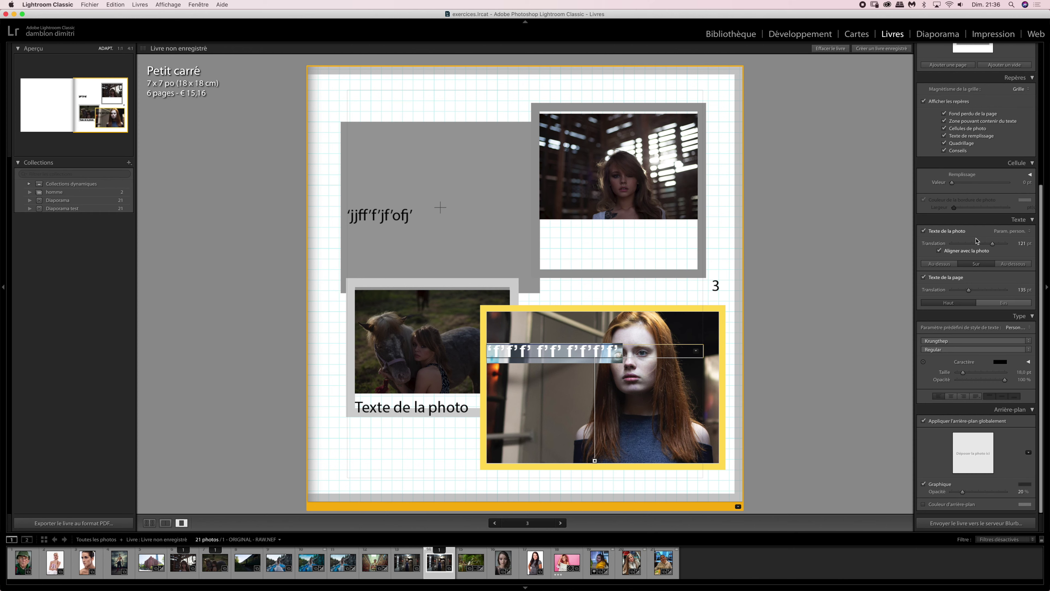
click(1028, 344)
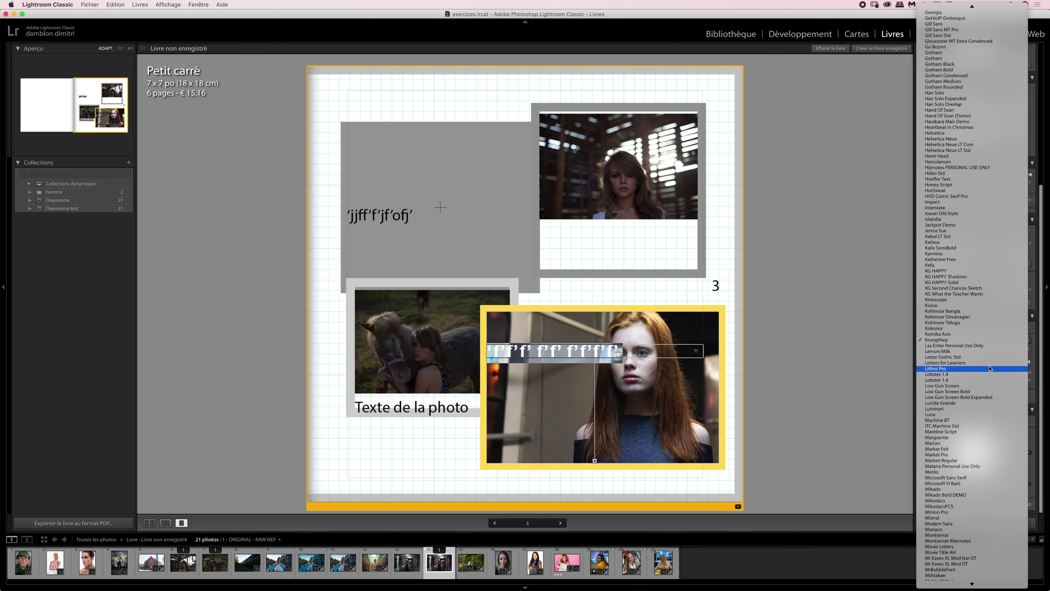
click(987, 352)
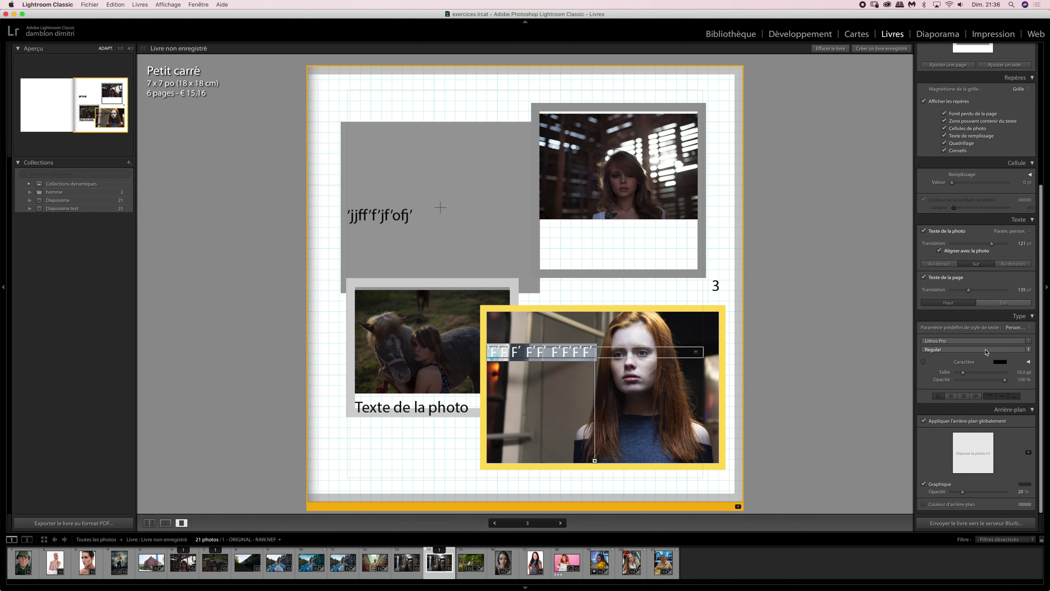
click(1029, 350)
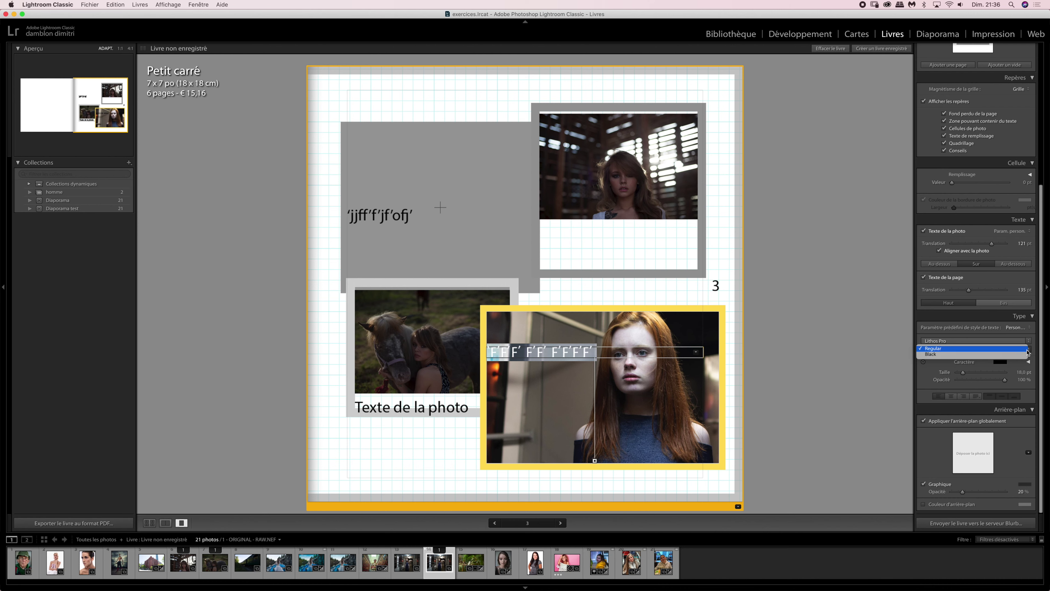
click(1026, 349)
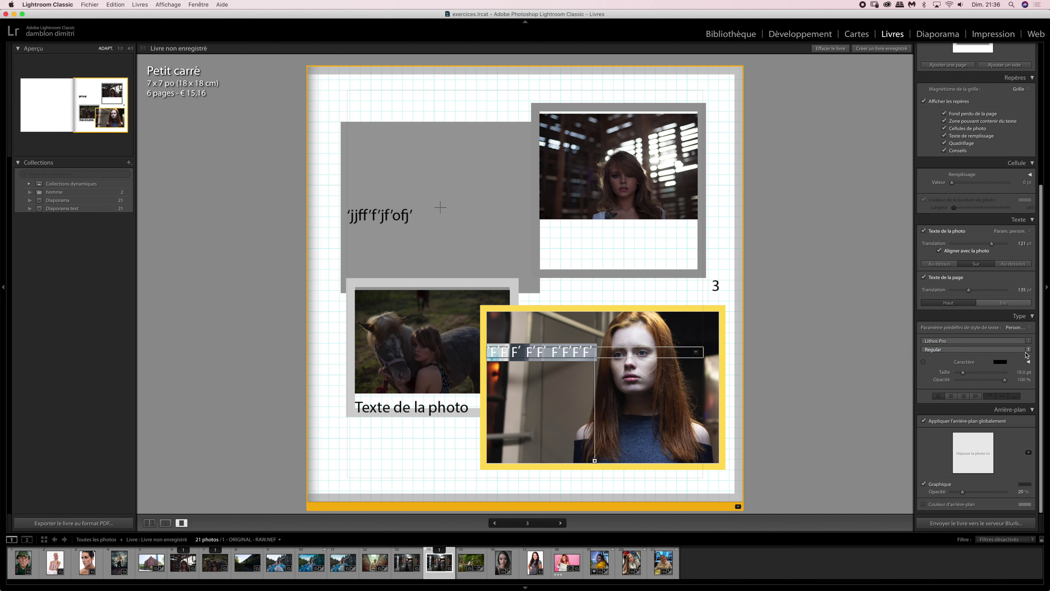
- Try grey, white, black and light green on the photo text's characters, and settle on cyan with hue 185, saturation 100% and lightness 59%
click(1001, 362)
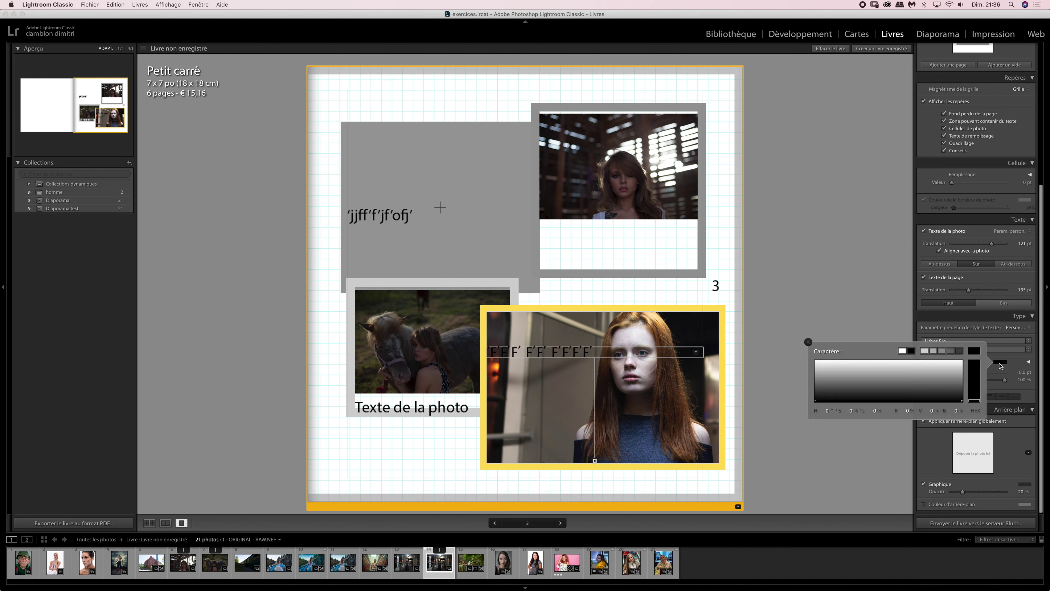
mouse_move(897, 380)
mouse_down()
mouse_move(891, 371)
mouse_move(842, 368)
mouse_move(832, 382)
mouse_move(885, 378)
mouse_move(828, 373)
mouse_up()
click(852, 361)
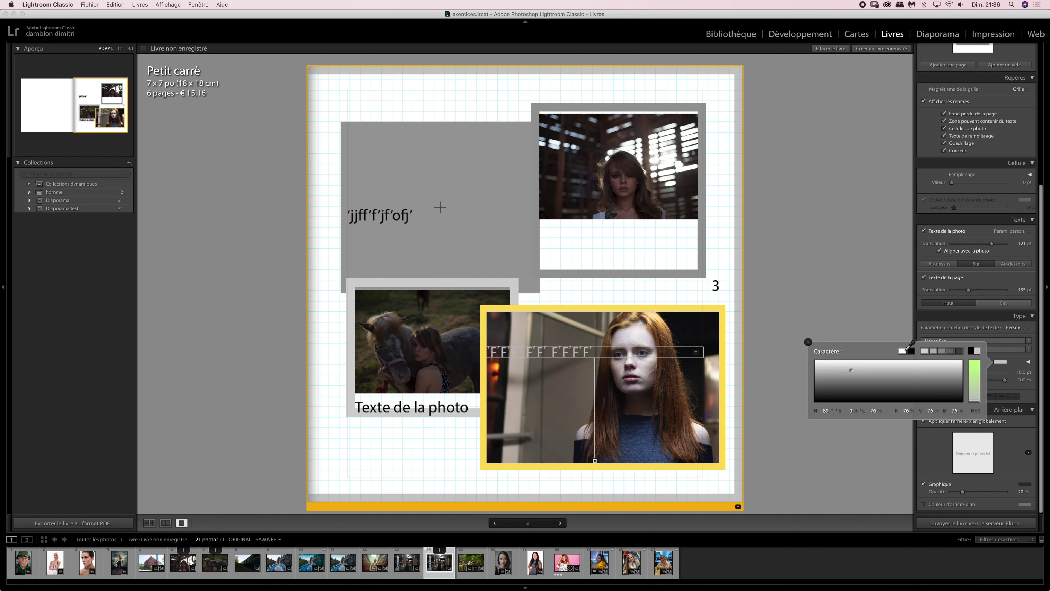
click(903, 350)
click(911, 350)
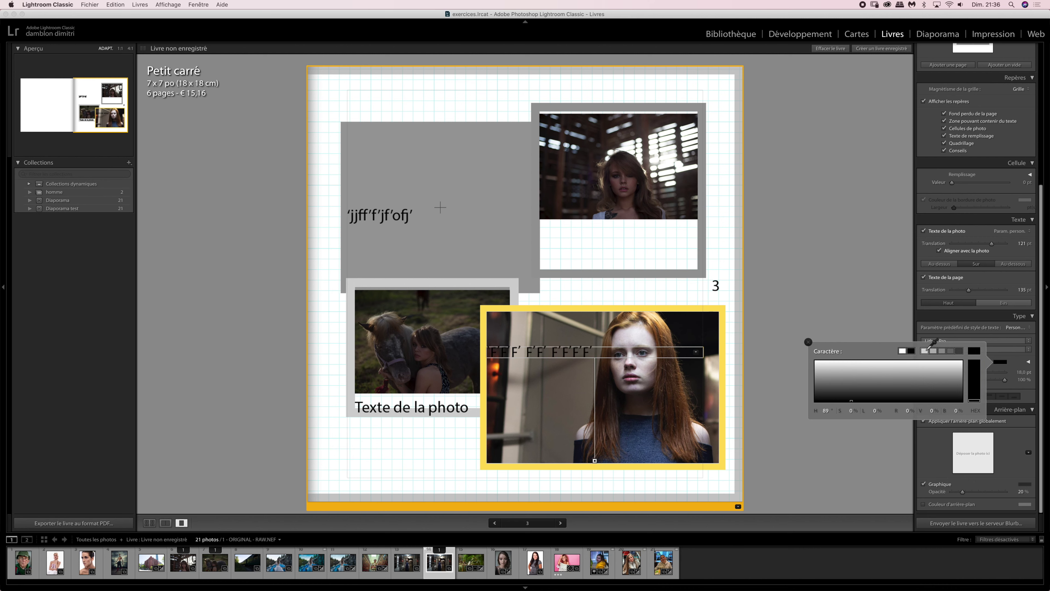
click(925, 350)
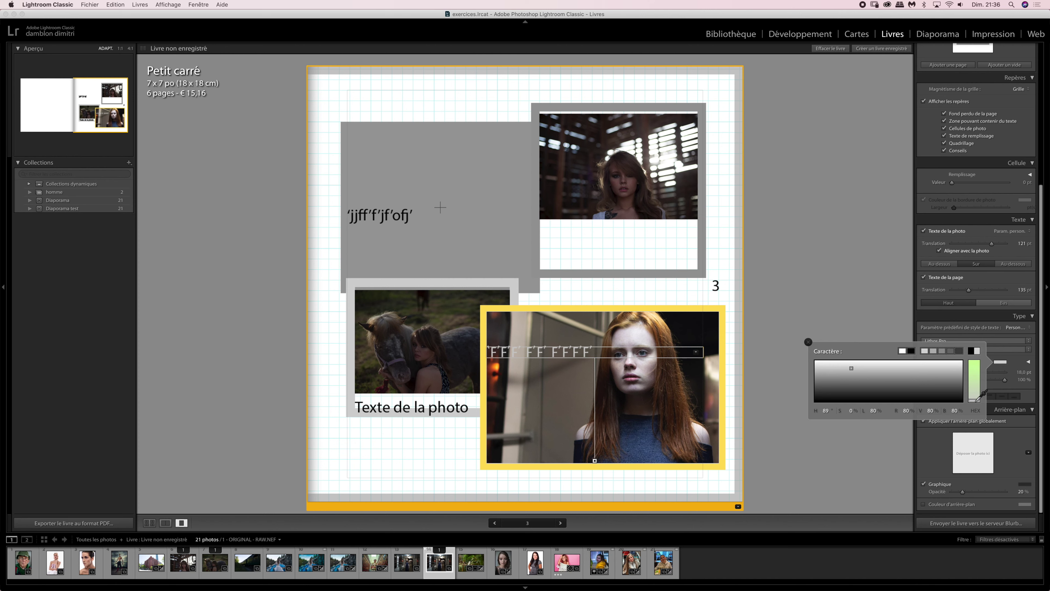
drag(977, 397, 975, 361)
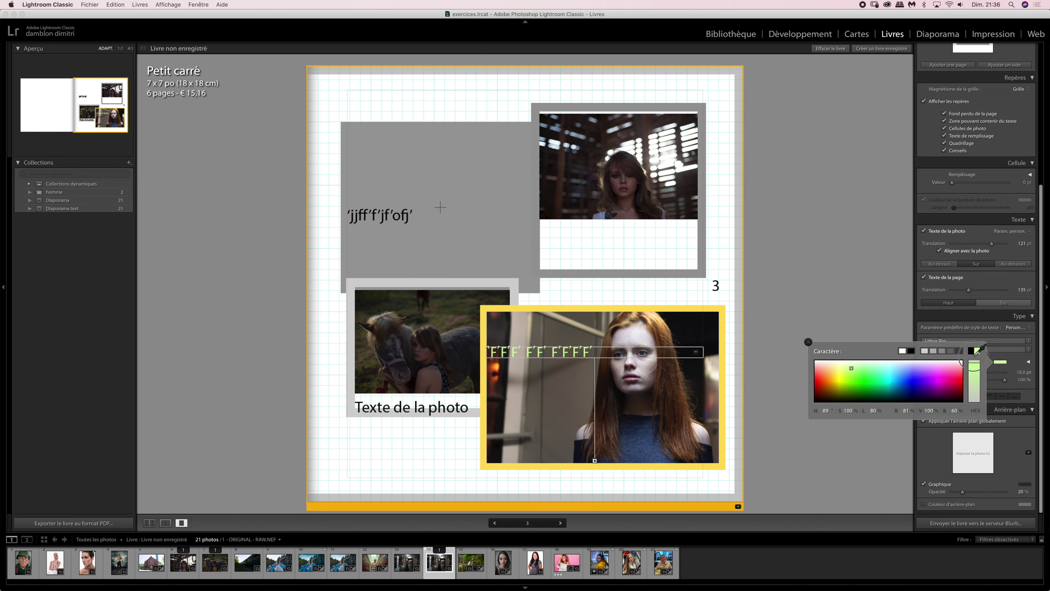
click(892, 376)
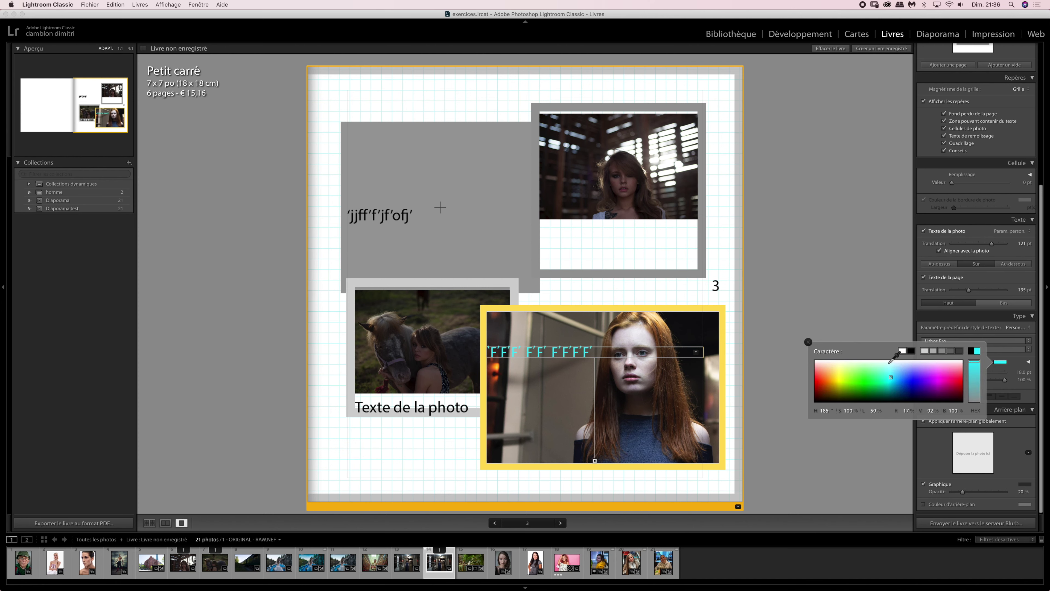
click(807, 342)
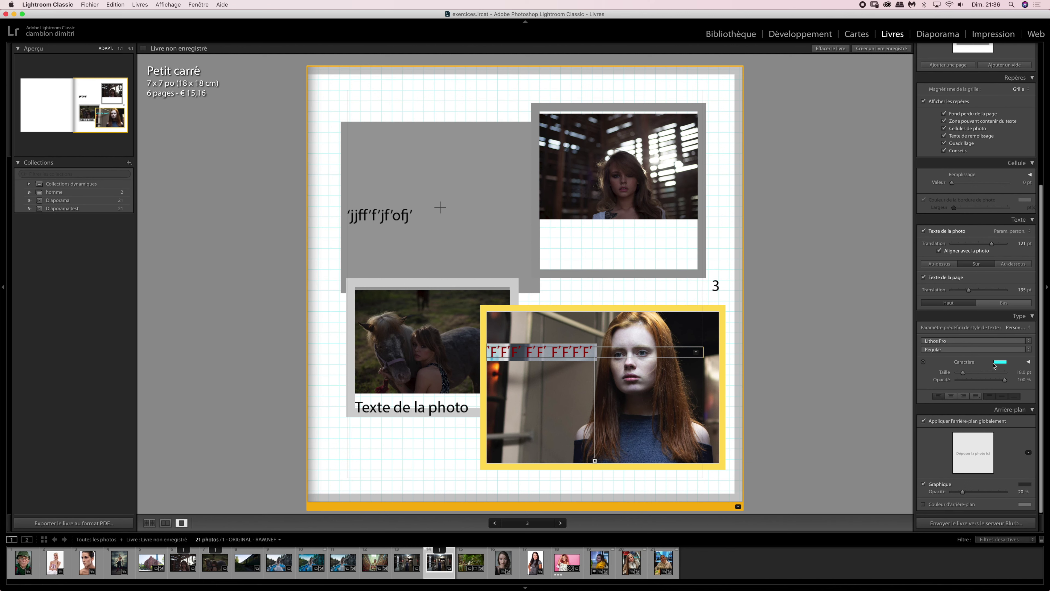
- Enlarge the cyan photo text to 25.4 pt, and increase it further to 118.5 pt
mouse_move(964, 375)
mouse_down()
mouse_move(1004, 374)
mouse_move(966, 374)
mouse_up()
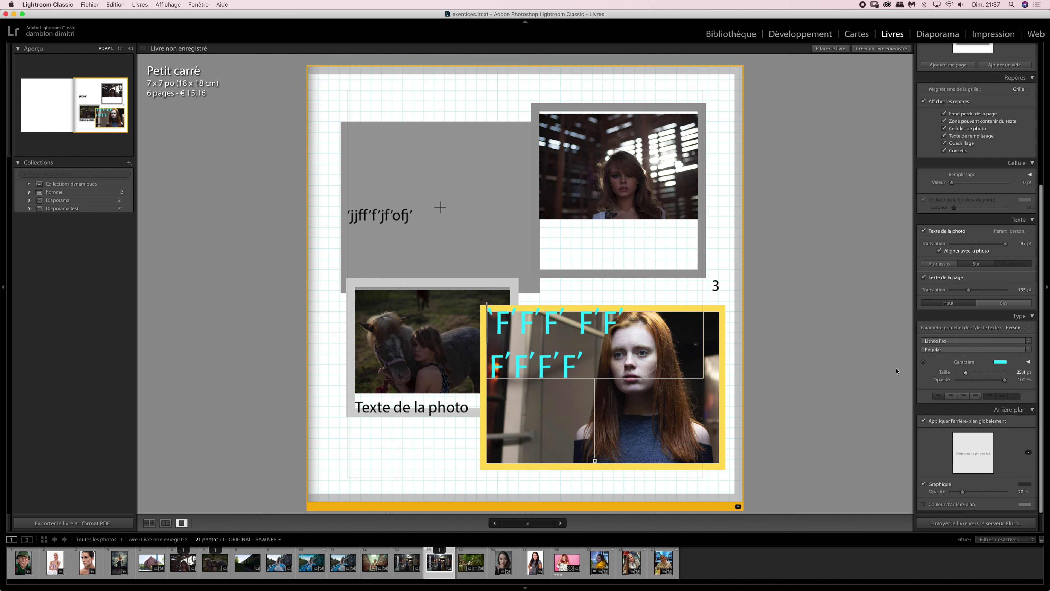
drag(593, 362, 474, 320)
click(963, 373)
mouse_move(963, 373)
mouse_down()
mouse_move(1010, 377)
mouse_move(972, 374)
mouse_move(974, 384)
mouse_up()
- Select the enlarged photo text and lower its opacity to 0%
triple_click(599, 436)
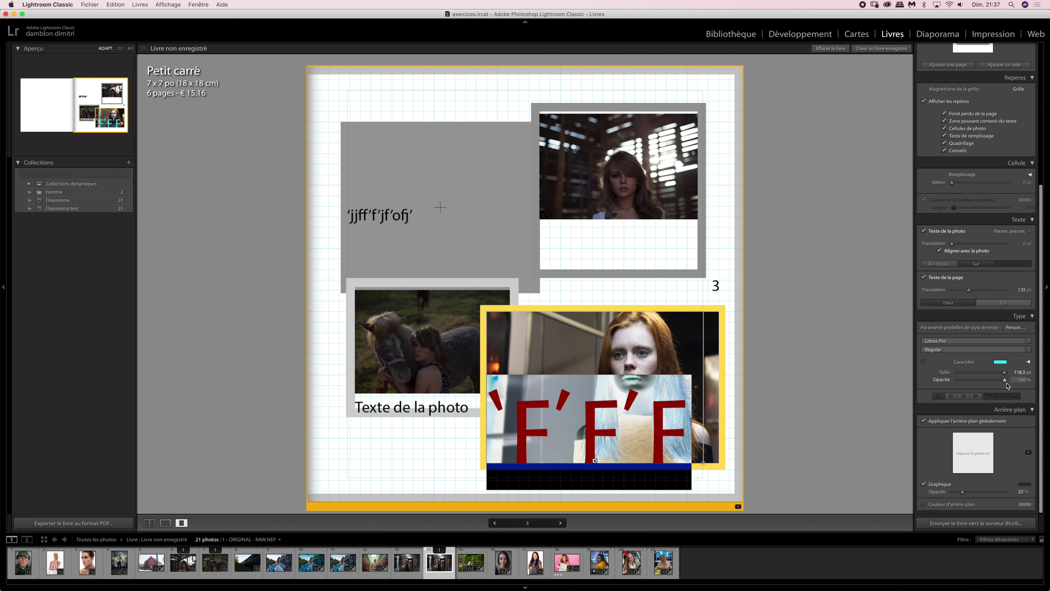
drag(1006, 380, 951, 384)
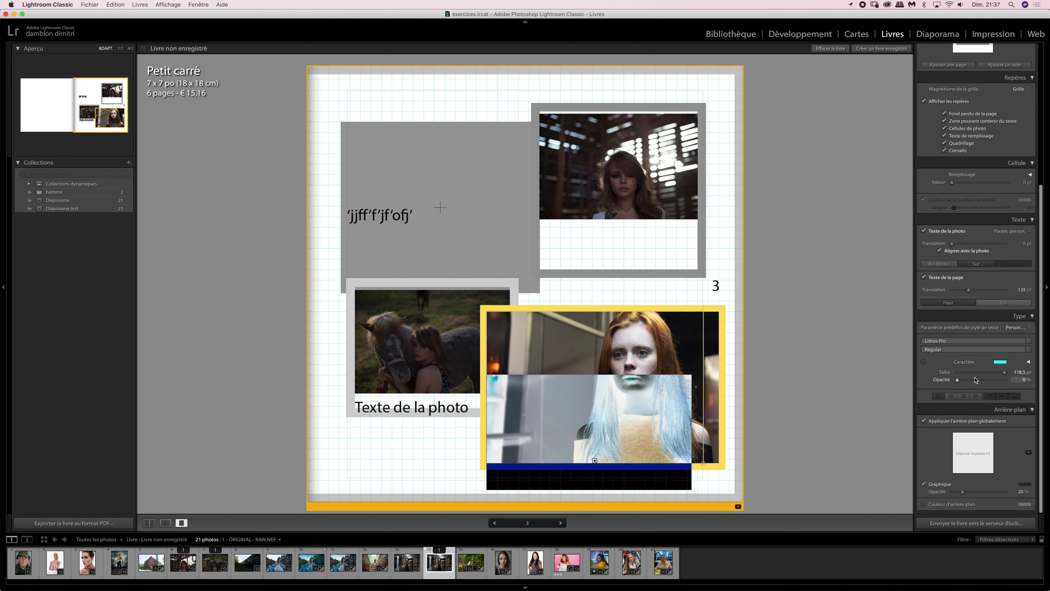
double_click(978, 386)
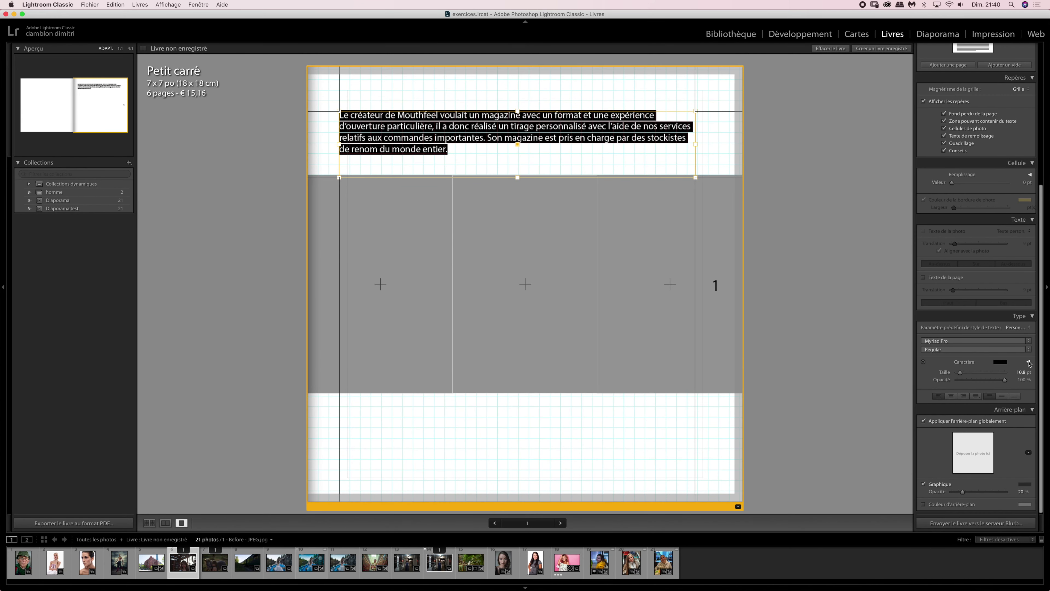
- Reveal the advanced type settings, try tightening the page 1 paragraph's tracking to -68, and set it to 1
click(1029, 362)
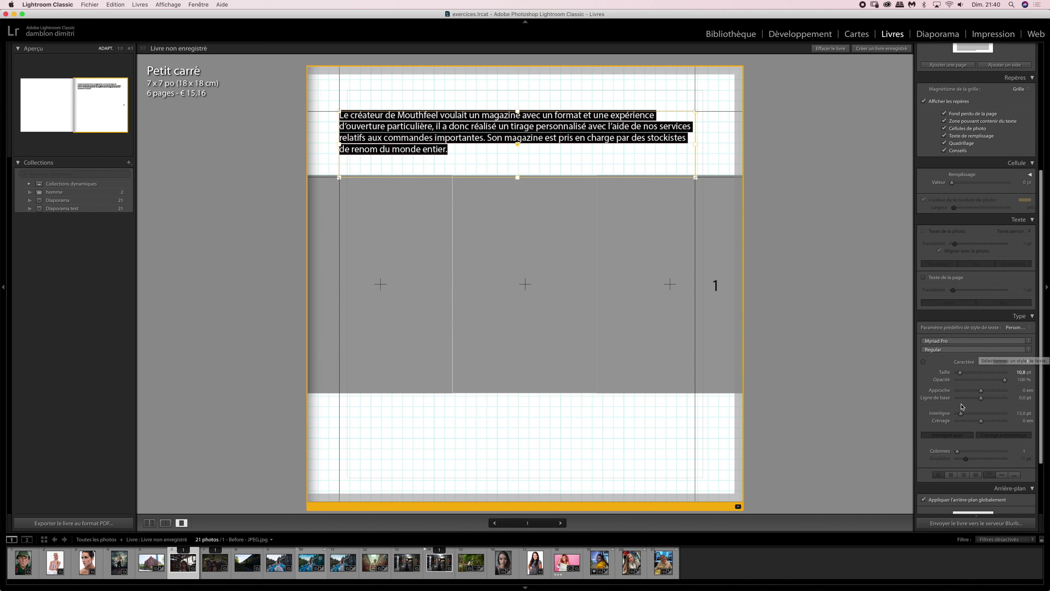
drag(981, 390, 971, 384)
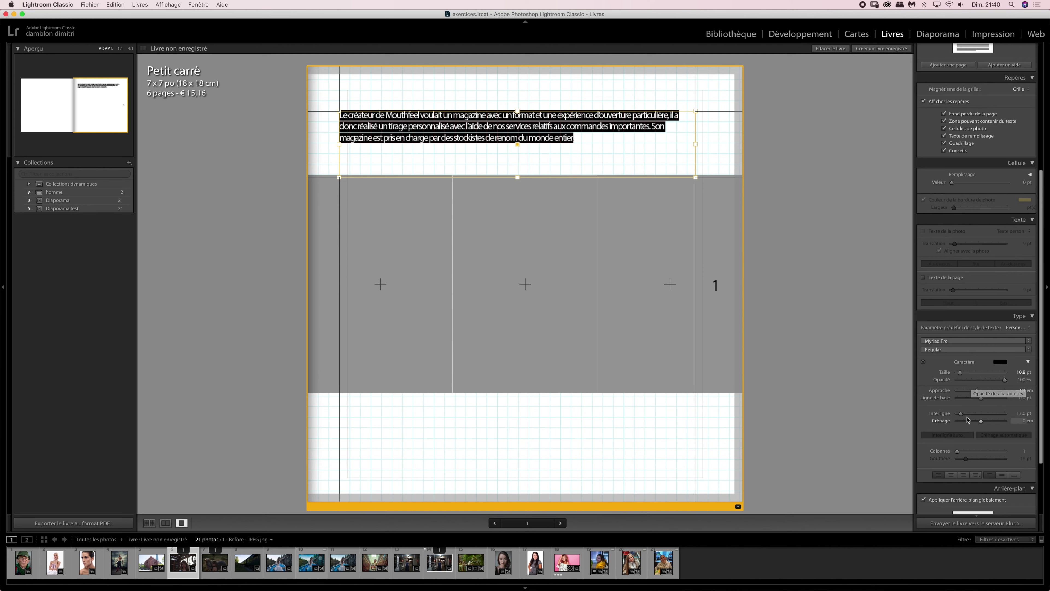
mouse_move(977, 392)
mouse_down()
mouse_move(987, 395)
mouse_move(977, 392)
mouse_up()
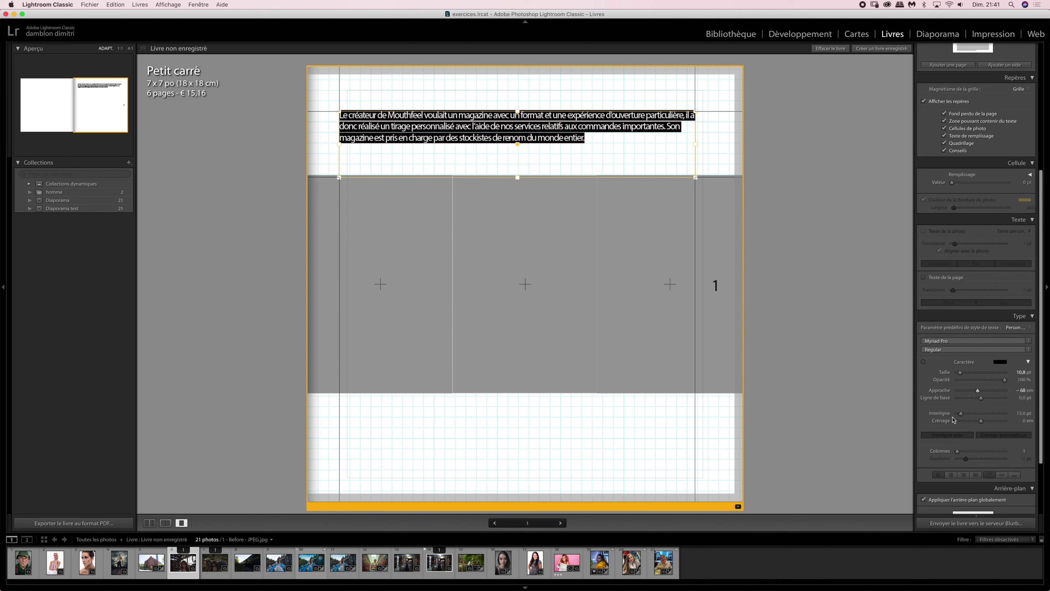
mouse_move(978, 390)
mouse_down()
mouse_move(989, 392)
mouse_move(981, 390)
mouse_up()
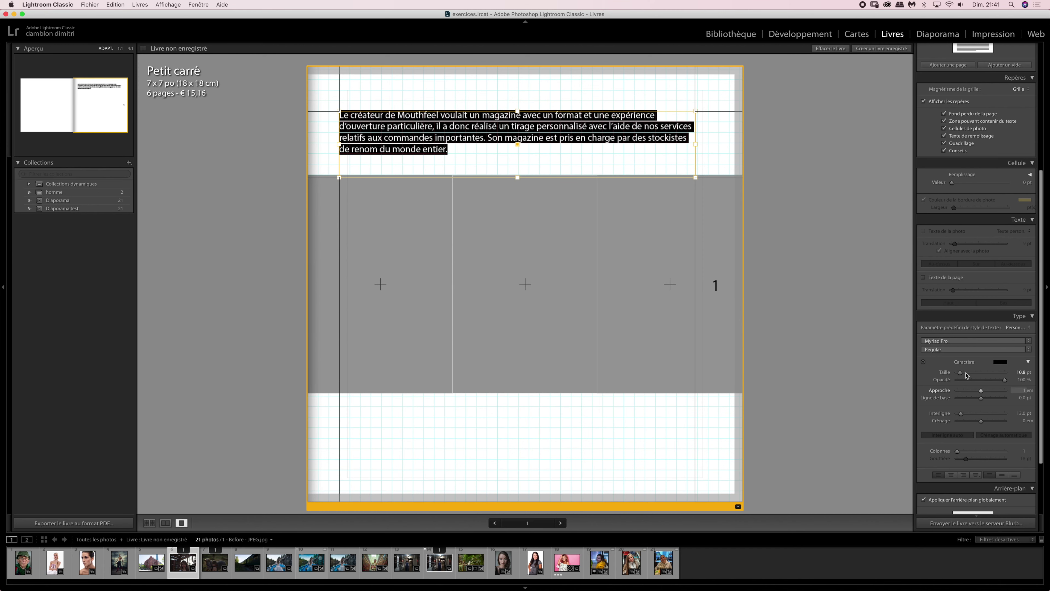
- Select the word "Son" in the paragraph, try a baseline shift of -9.2 pt, and set it to -0.4 pt
click(492, 138)
shift+click(494, 140)
drag(490, 138, 503, 139)
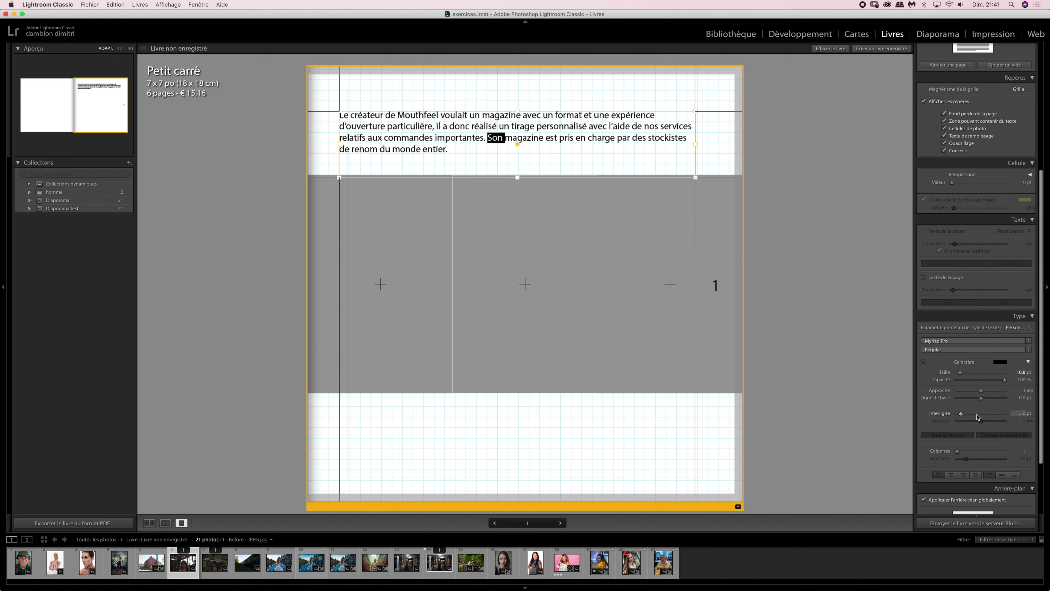
drag(982, 400, 983, 400)
drag(985, 399, 984, 404)
drag(985, 402, 977, 398)
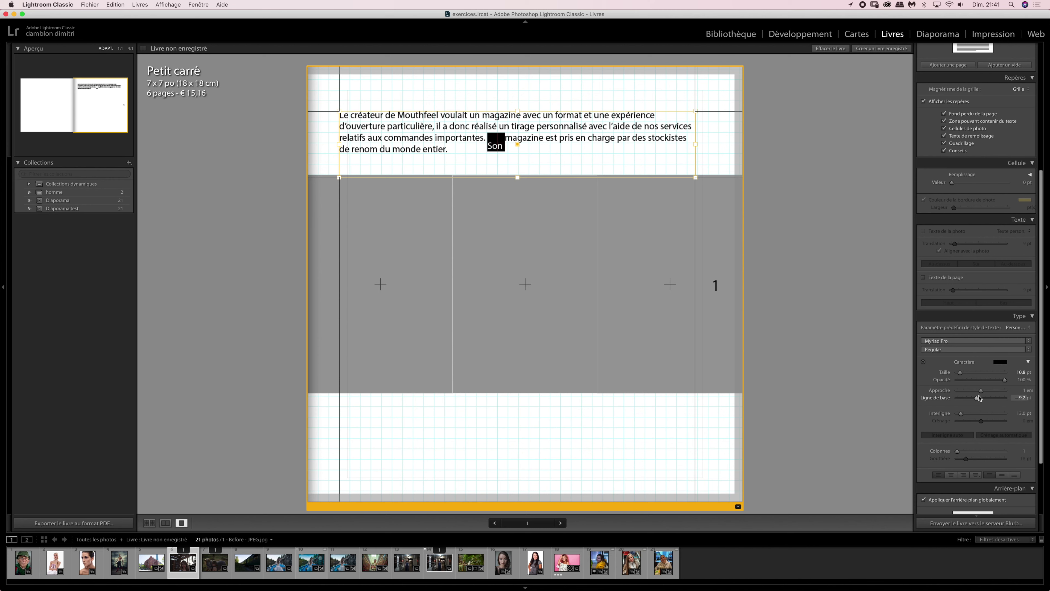
mouse_move(979, 398)
mouse_down()
mouse_move(1017, 398)
mouse_move(974, 399)
mouse_move(986, 400)
mouse_up()
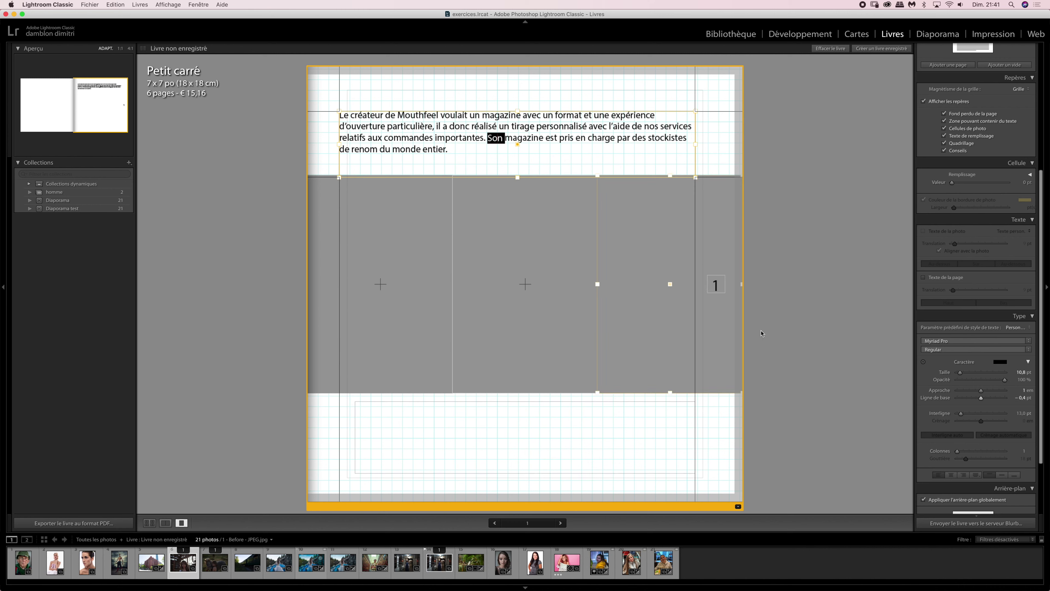
- Set the whole paragraph's leading to 11 pt and the kerning inside the word "magazine" to 38
key(super+a)
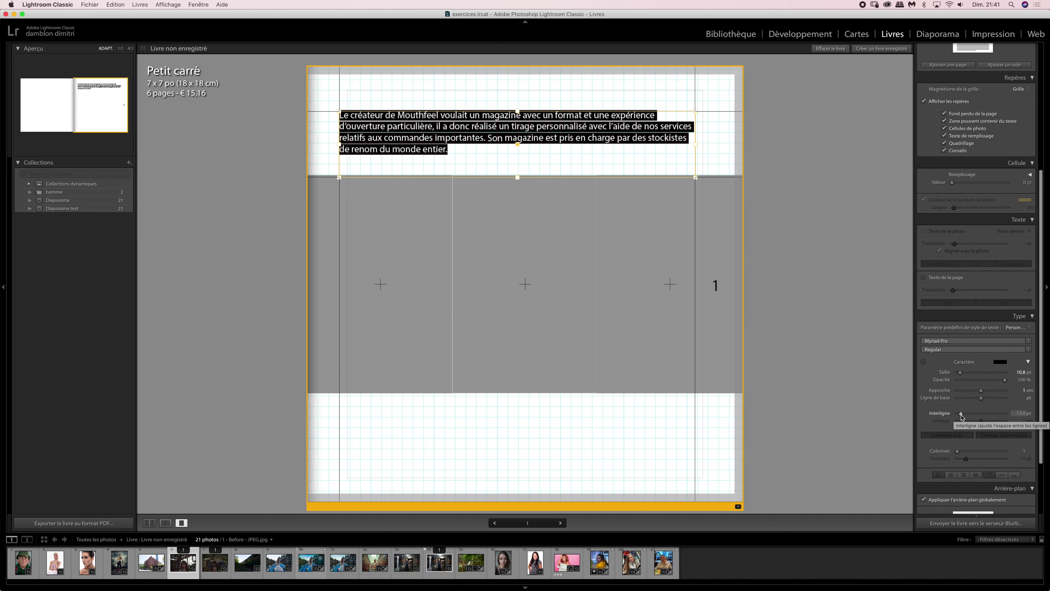
drag(961, 416, 964, 420)
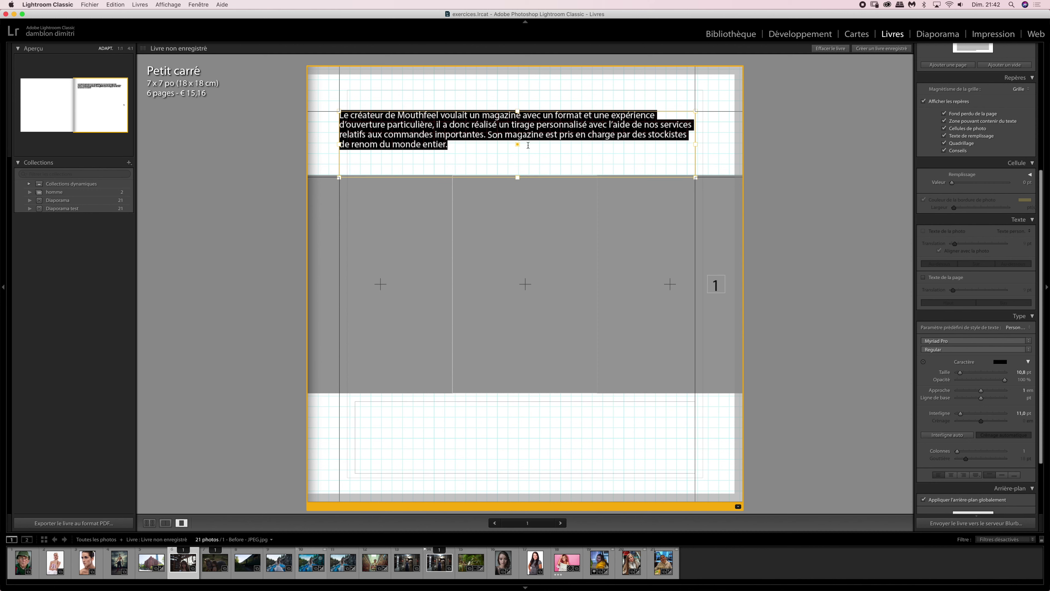
click(518, 137)
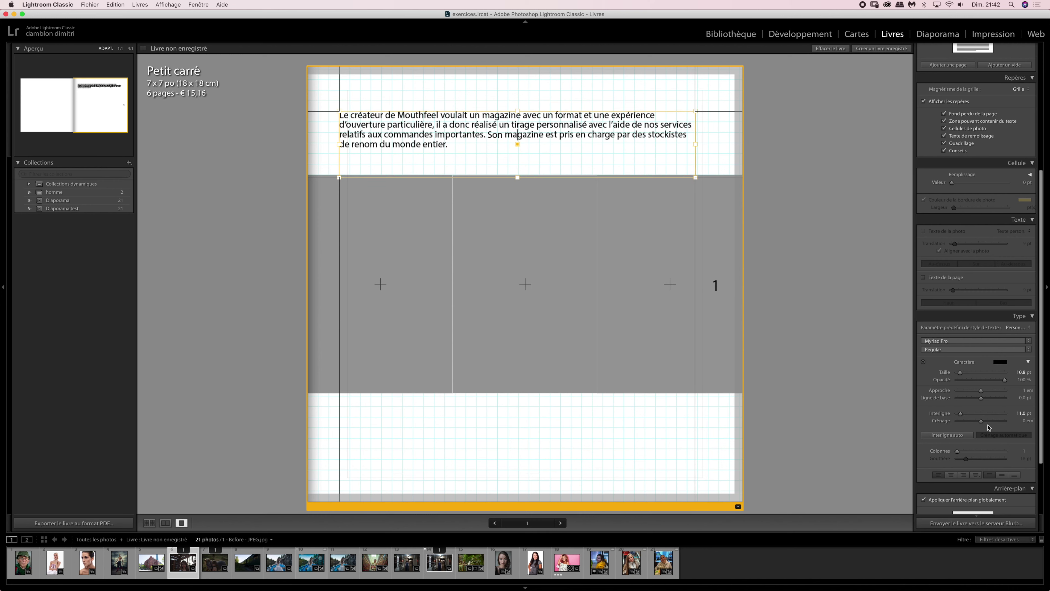
mouse_move(981, 422)
mouse_down()
mouse_move(997, 425)
mouse_move(971, 424)
mouse_move(983, 425)
mouse_up()
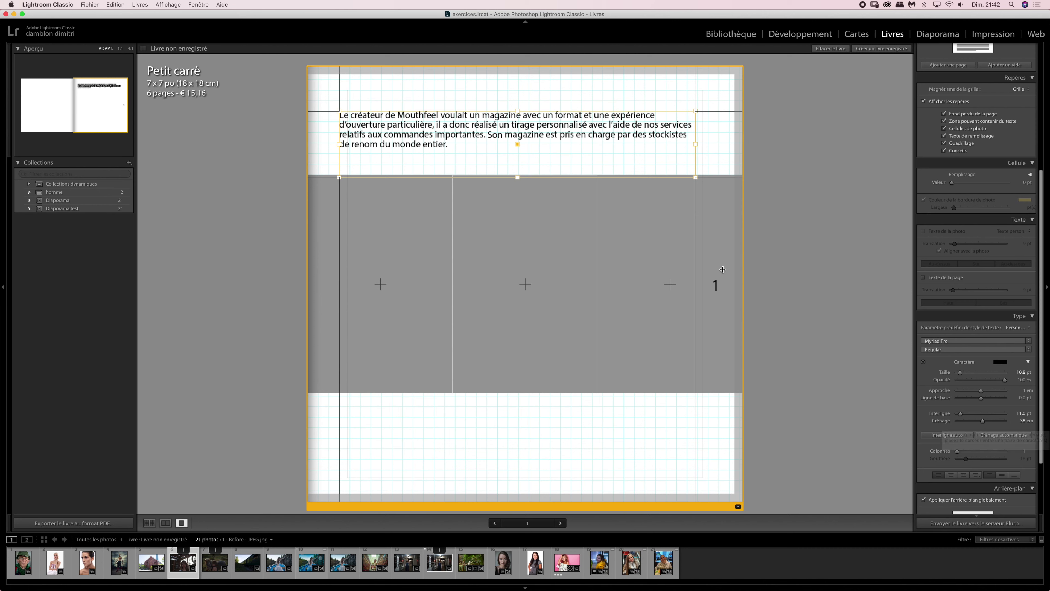
- Restyle the passage from "réalisé" to "importantes" with size 16.7 pt, opacity 77%, tracking 24, baseline shift -2.0 pt and leading 15.1 pt
click(475, 122)
drag(475, 122, 489, 134)
mouse_move(960, 372)
mouse_down()
mouse_move(994, 379)
mouse_move(959, 417)
mouse_up()
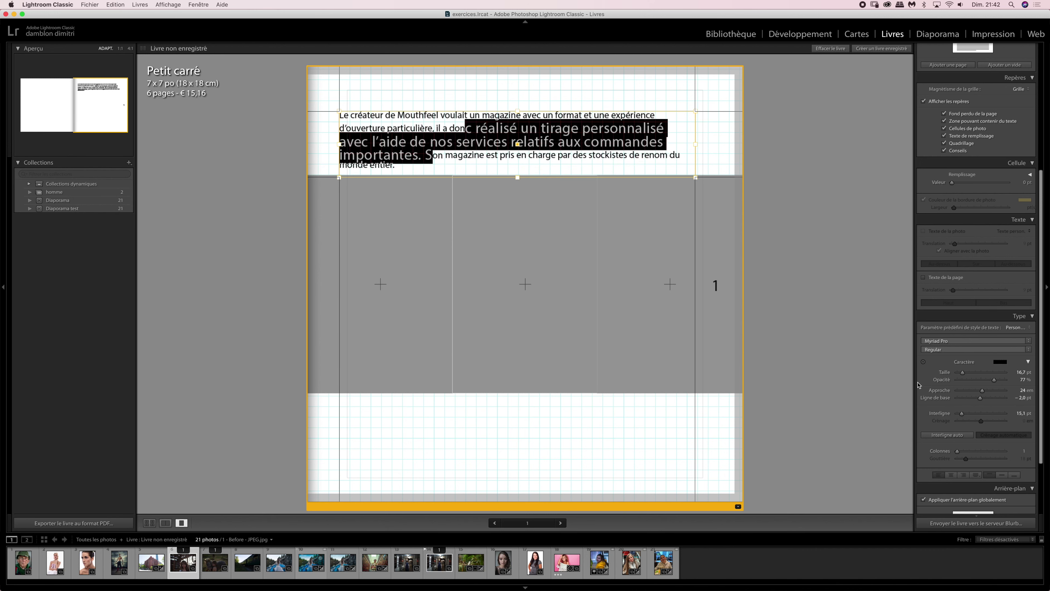
- Set the kerning inside the word "tirage" in the enlarged passage to 27
click(567, 131)
click(984, 421)
drag(984, 422, 983, 424)
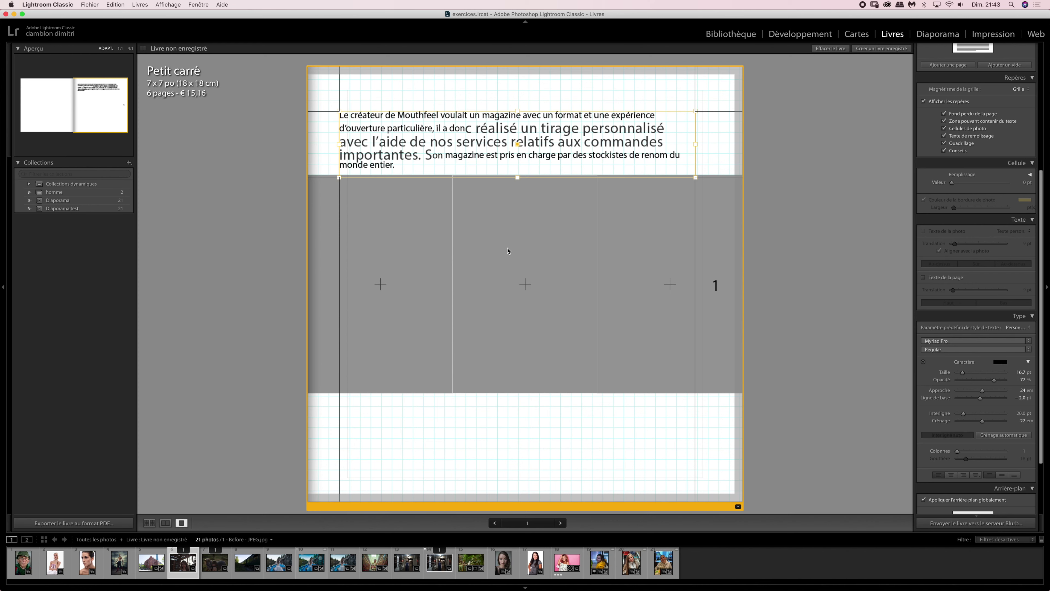
- Select the whole paragraph on page 1 and apply automatic leading and automatic kerning
click(391, 166)
drag(390, 166, 331, 109)
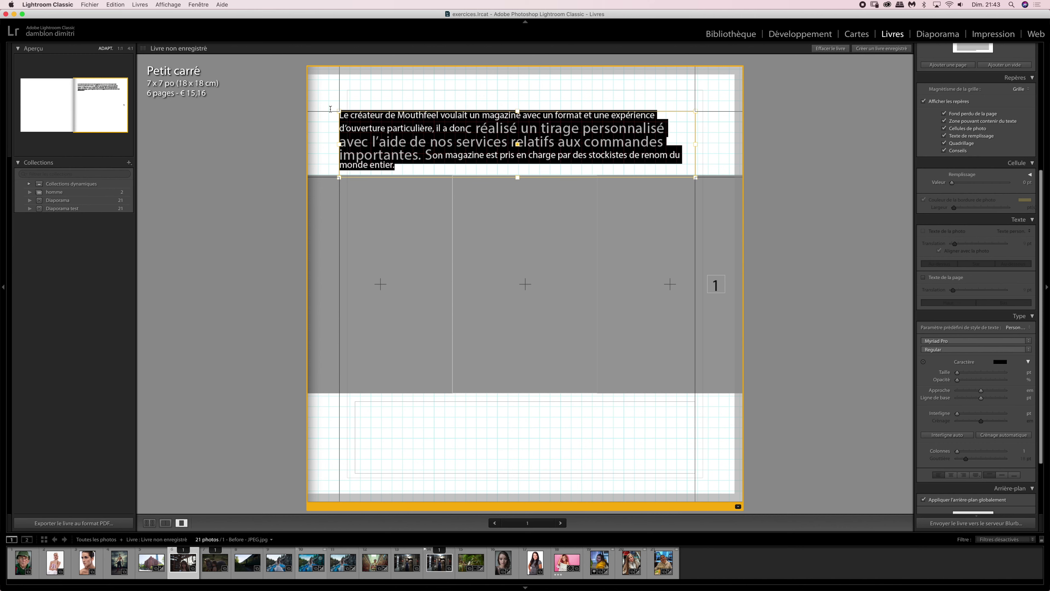
click(947, 435)
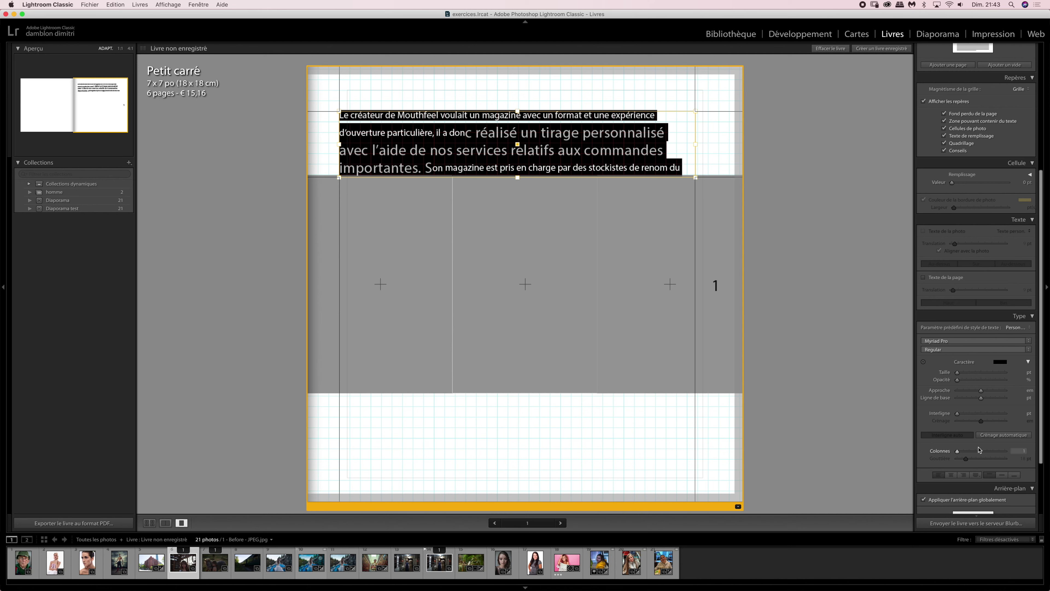
click(994, 435)
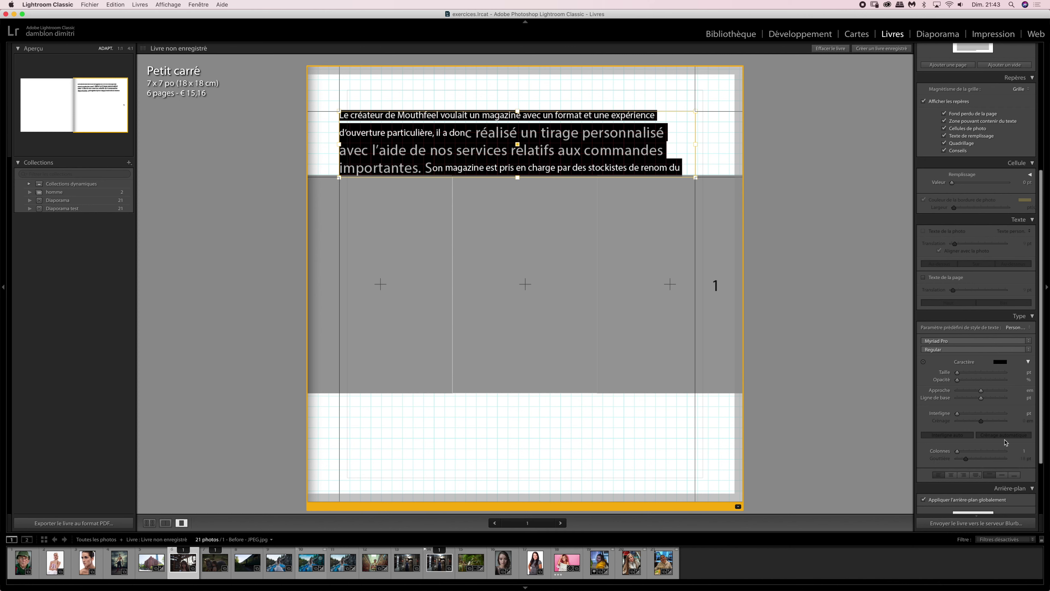
- Try a two-column layout with a wider gutter on the paragraph, and return it to one column
mouse_move(958, 452)
mouse_down()
mouse_move(1016, 455)
mouse_move(950, 456)
mouse_up()
drag(958, 452, 985, 452)
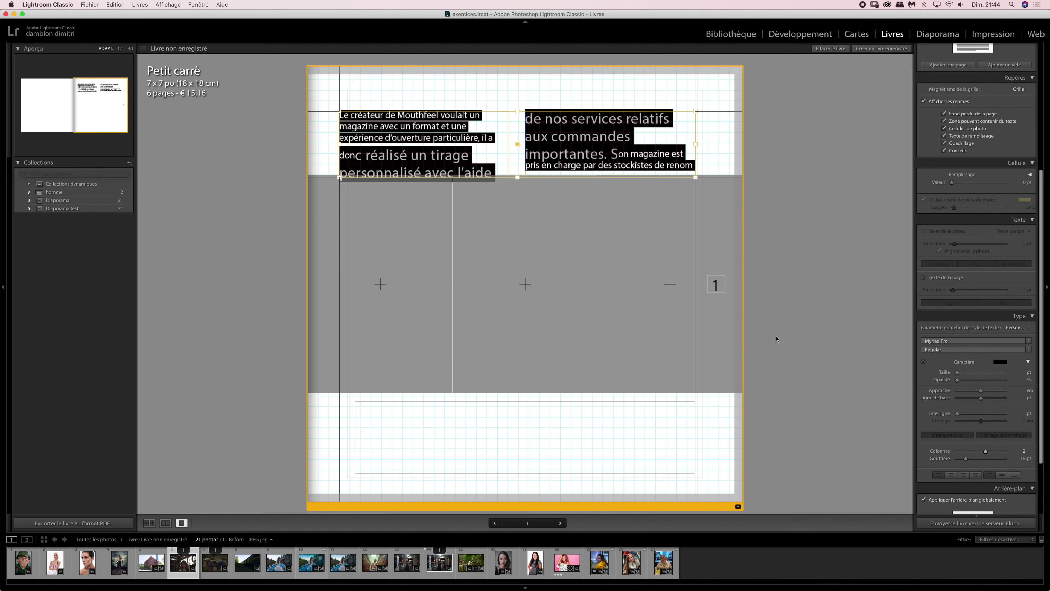
drag(966, 460, 976, 460)
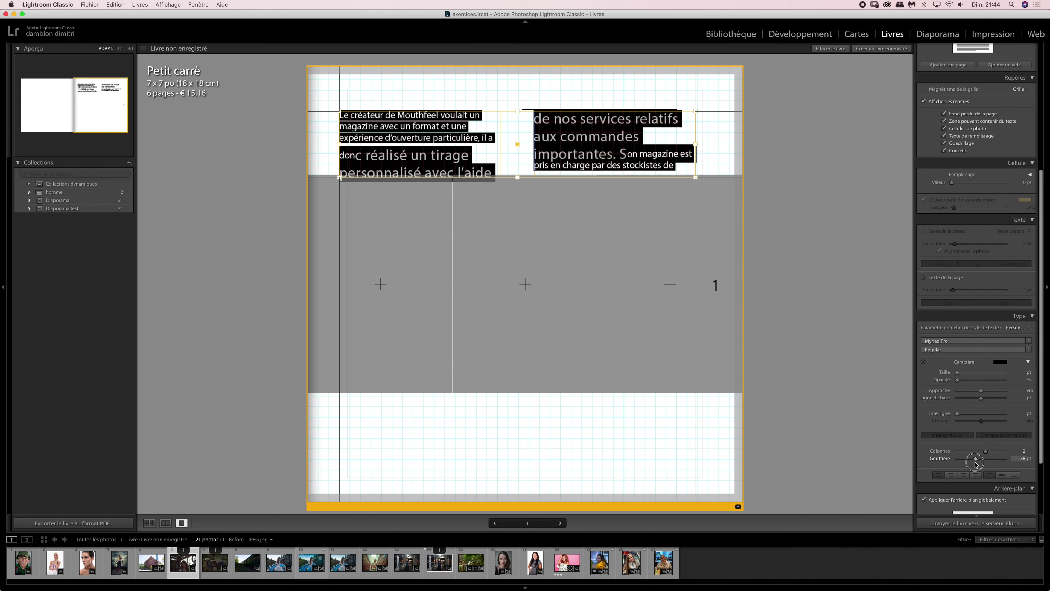
drag(986, 451, 957, 451)
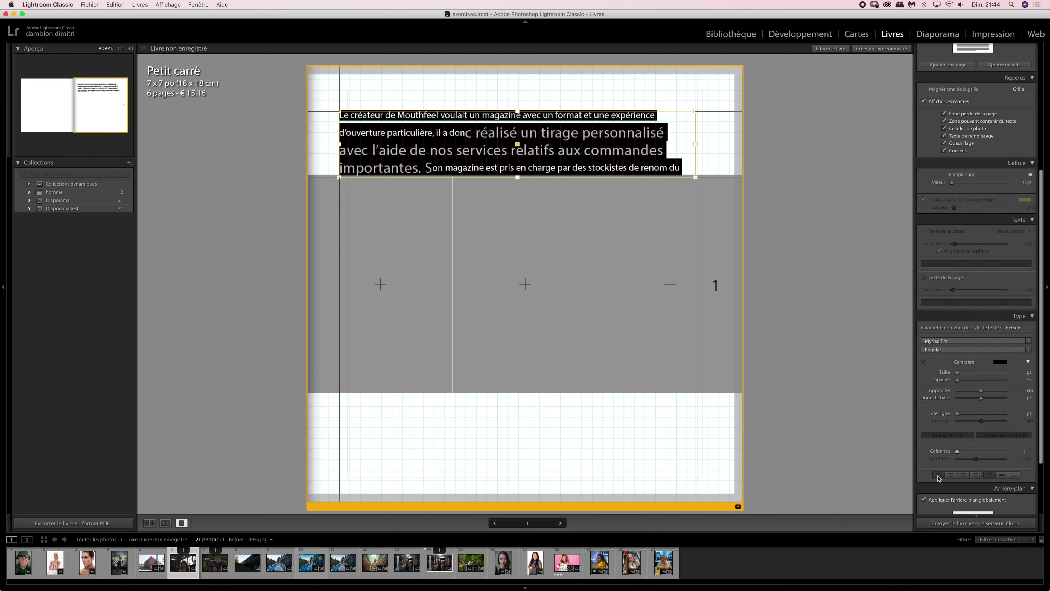
- Try centred and right alignment on the paragraph, then justify it and align it vertically to the bottom of its text cell
click(952, 474)
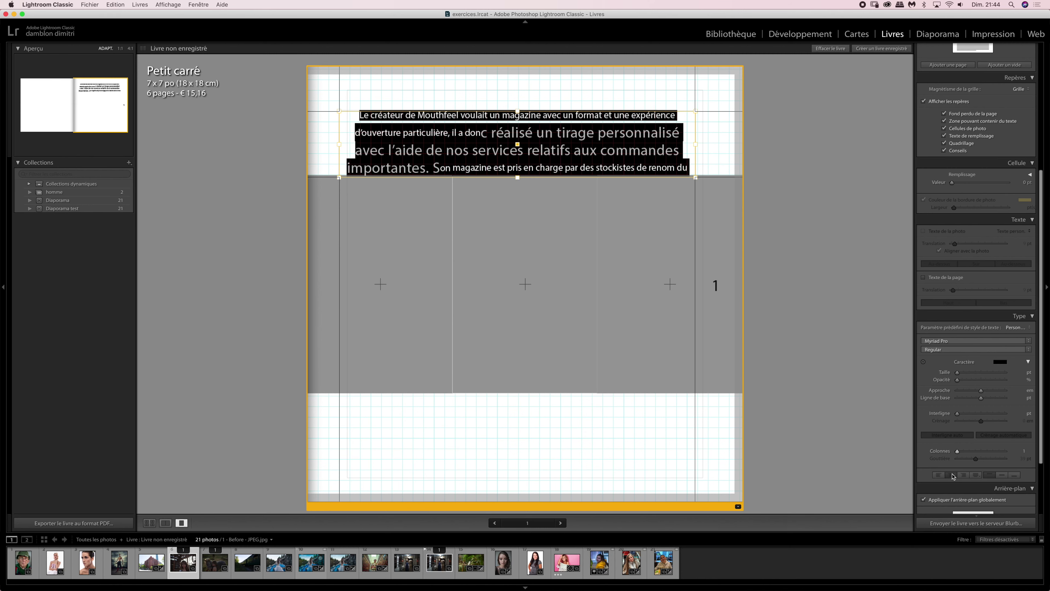
click(964, 476)
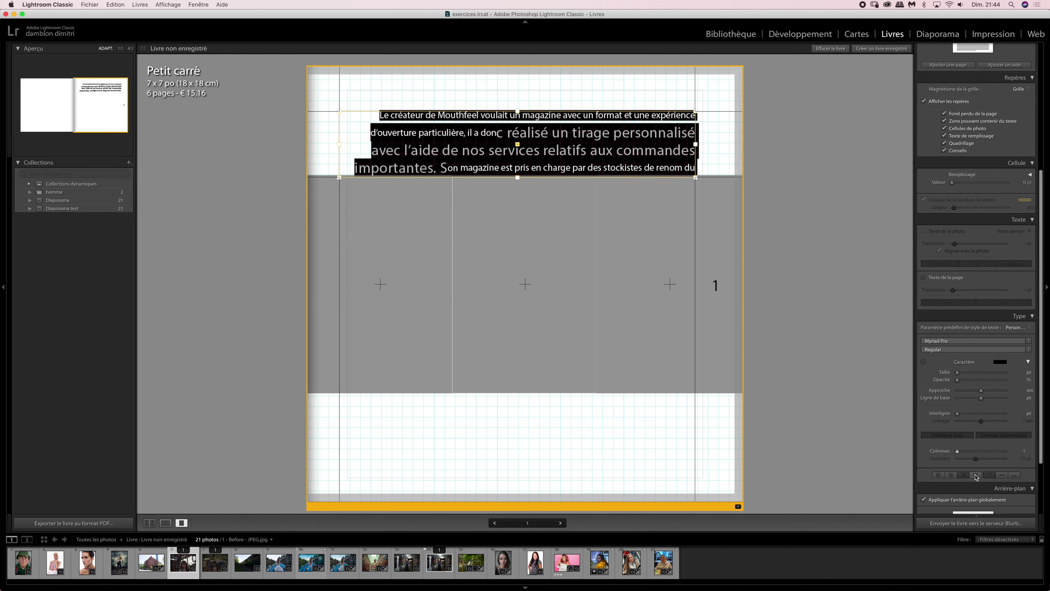
click(975, 475)
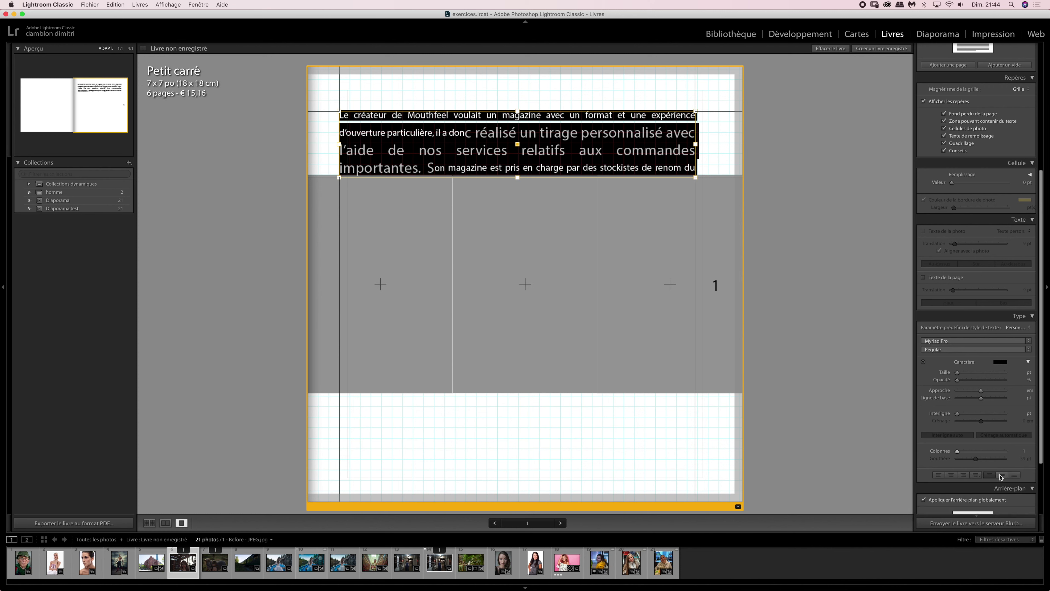
click(1016, 476)
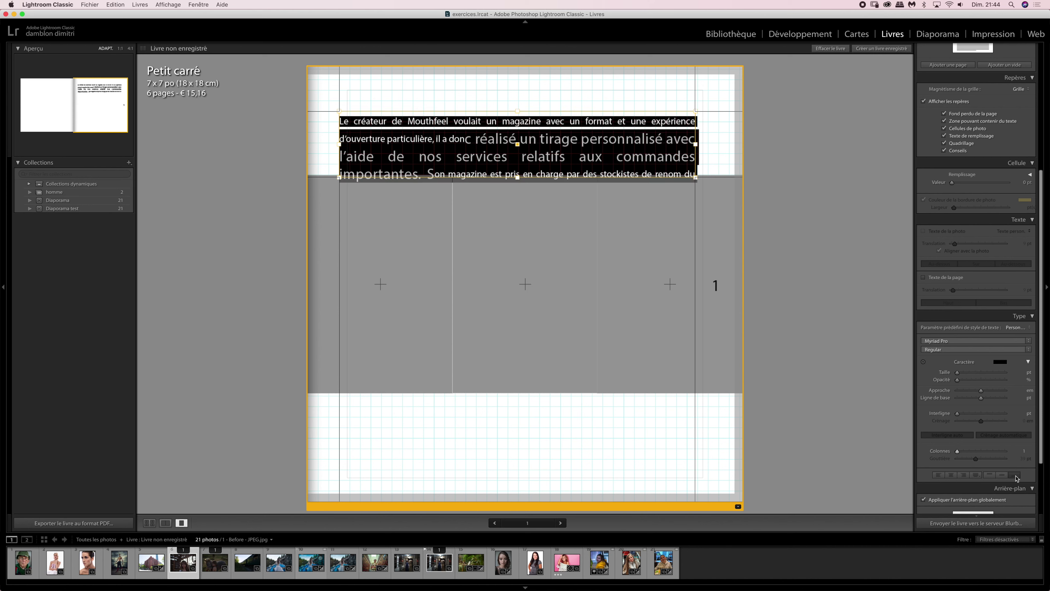
- Compare left, centred, right and justified alignment again, and top against bottom vertical alignment, ending on justified and bottom
click(938, 475)
click(950, 475)
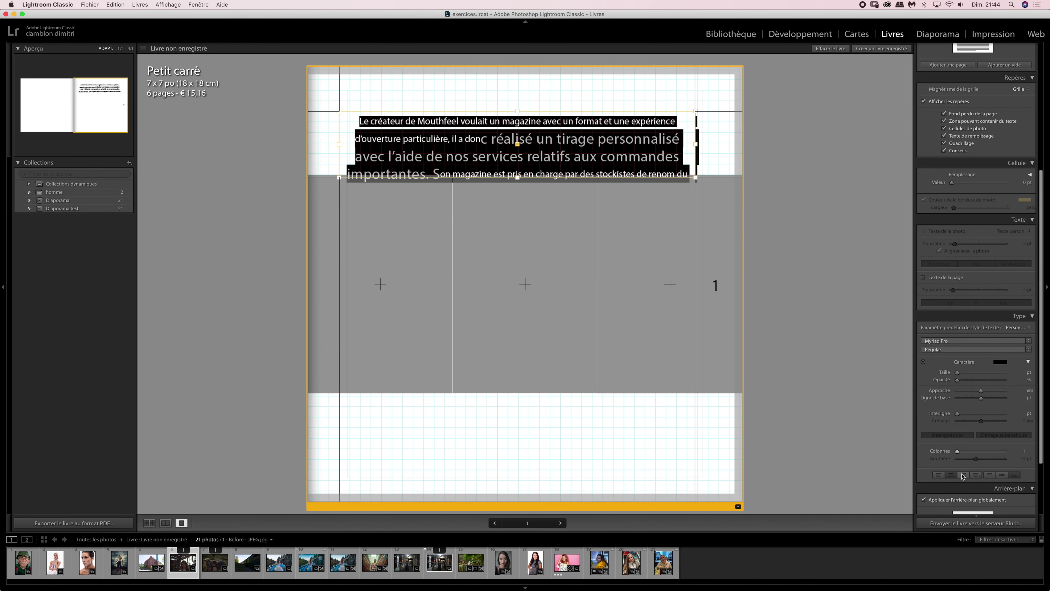
click(964, 475)
click(942, 476)
click(951, 475)
click(976, 476)
click(975, 475)
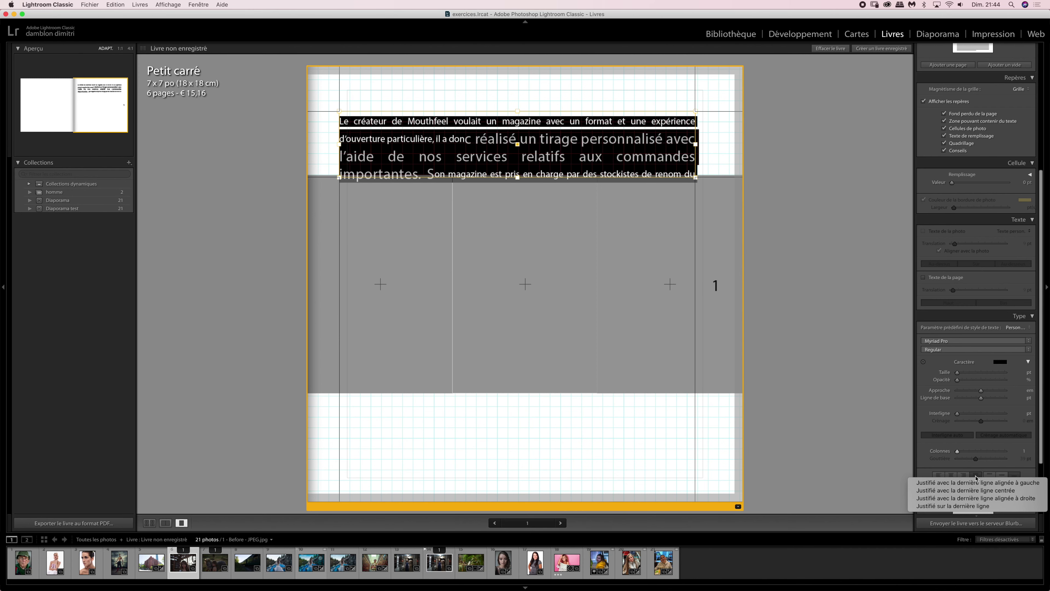
click(990, 475)
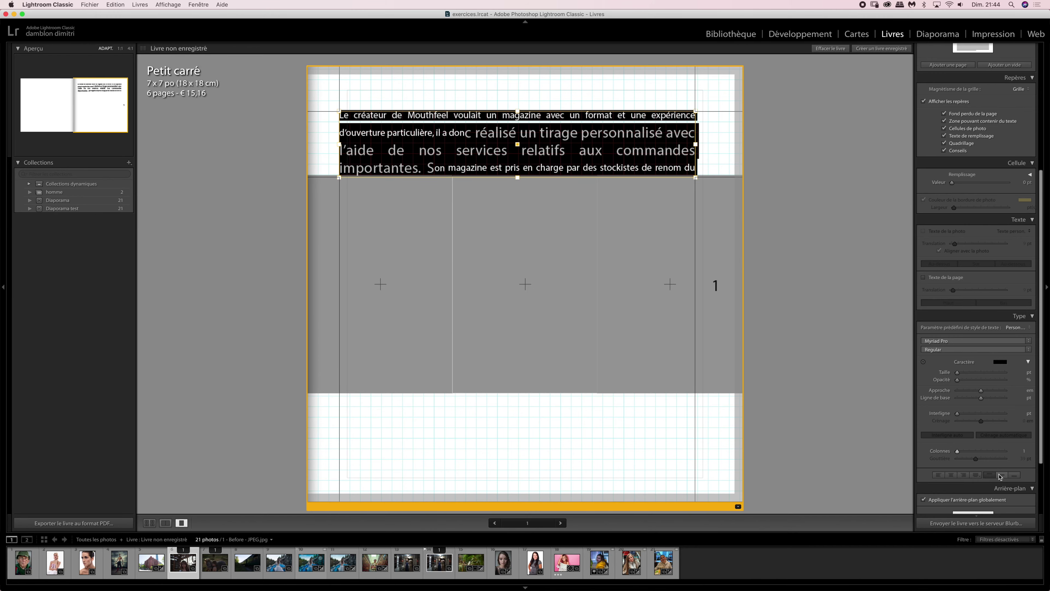
click(1015, 475)
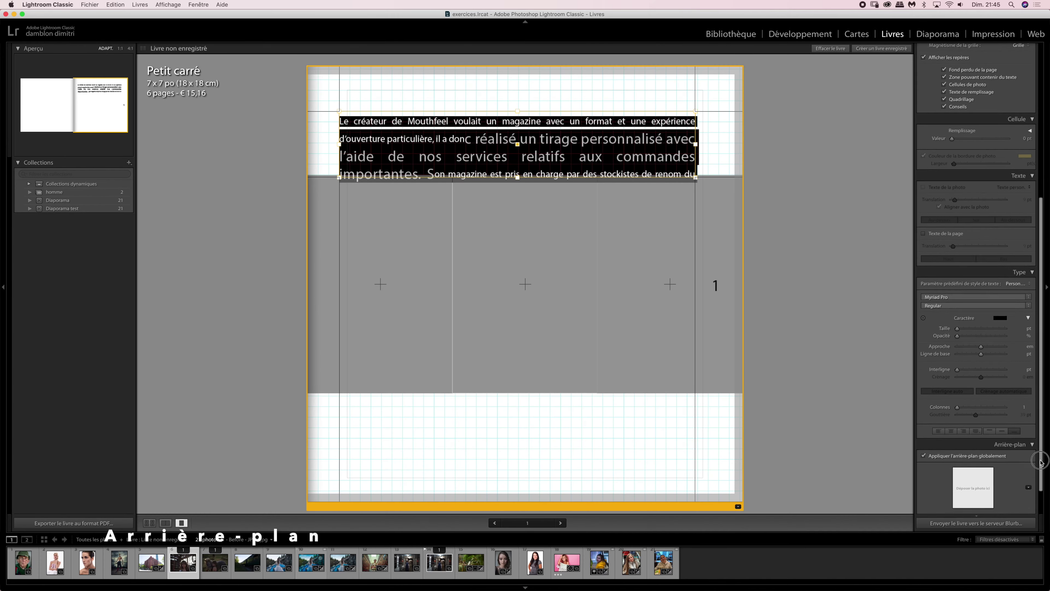
- Turn off applying the background globally and use the portrait with the pink backdrop as page 1's background
drag(1040, 462, 1040, 483)
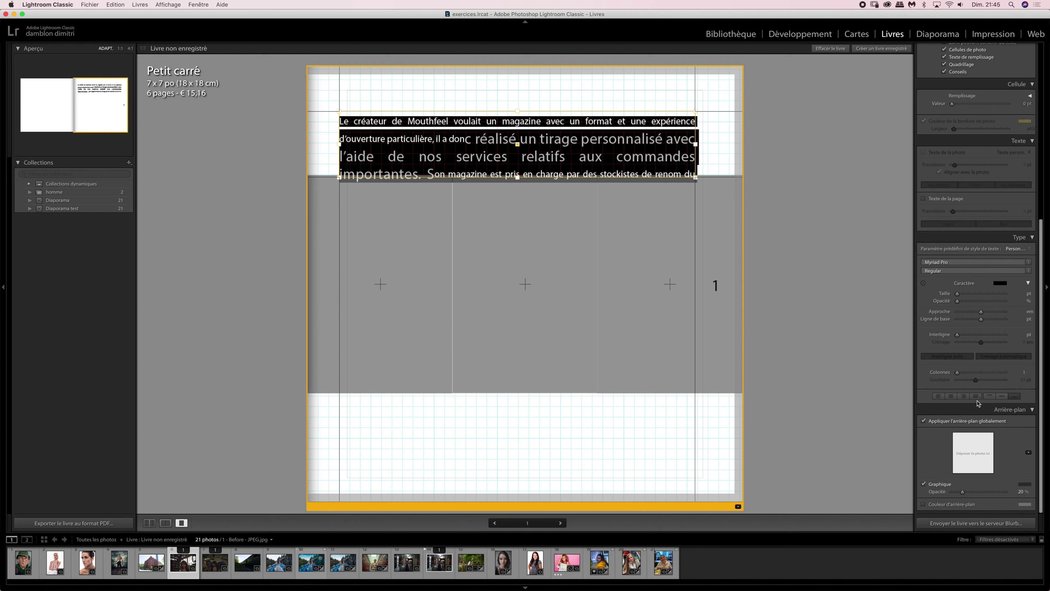
click(922, 420)
click(923, 421)
click(922, 423)
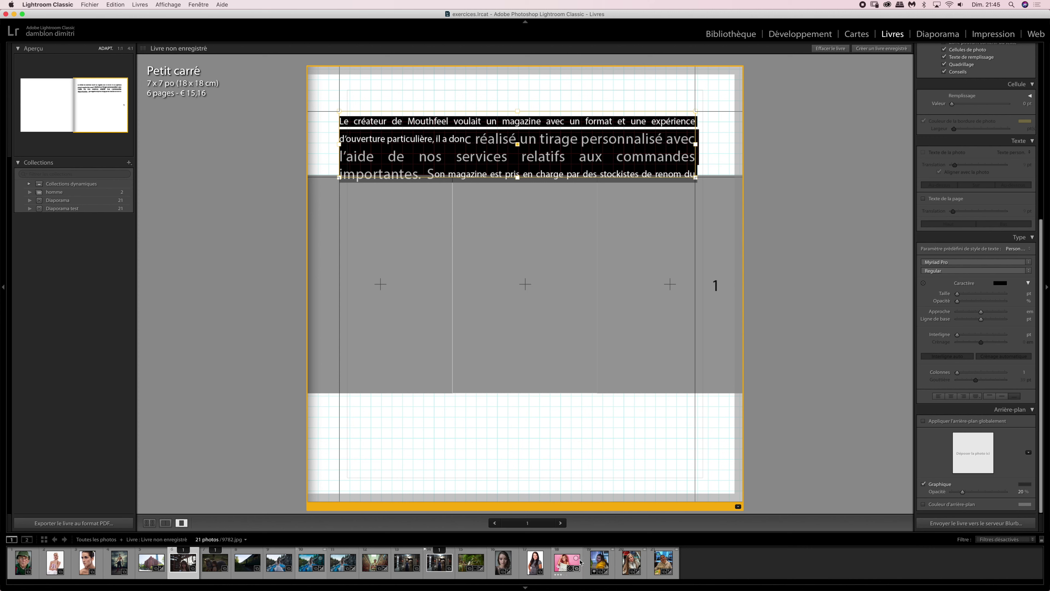
drag(567, 562, 971, 464)
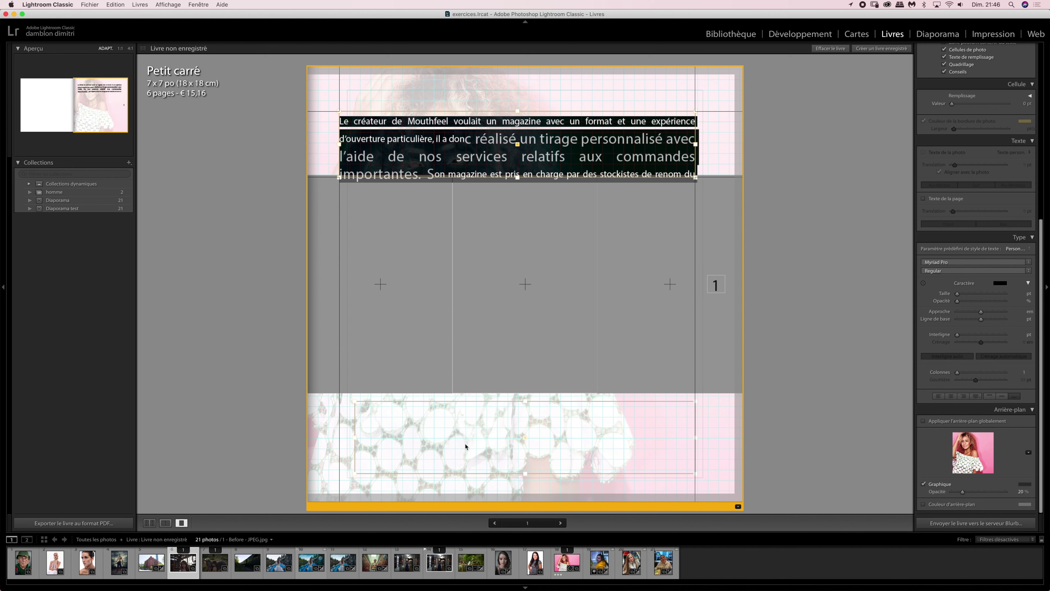
- Show the multi-page view, apply the pink portrait background to all pages, and turn global background application off again
click(150, 522)
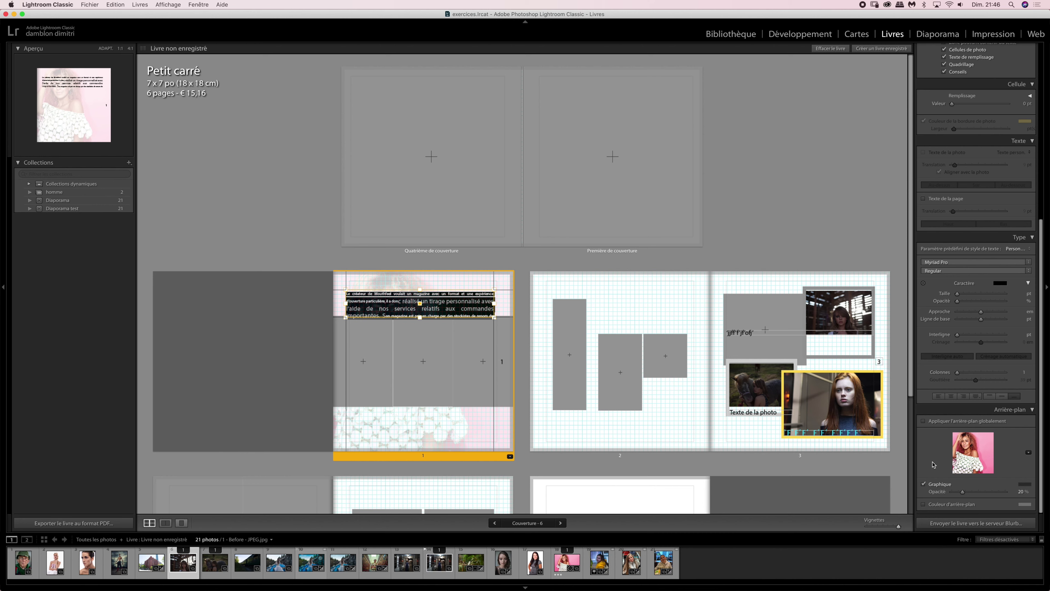
click(925, 423)
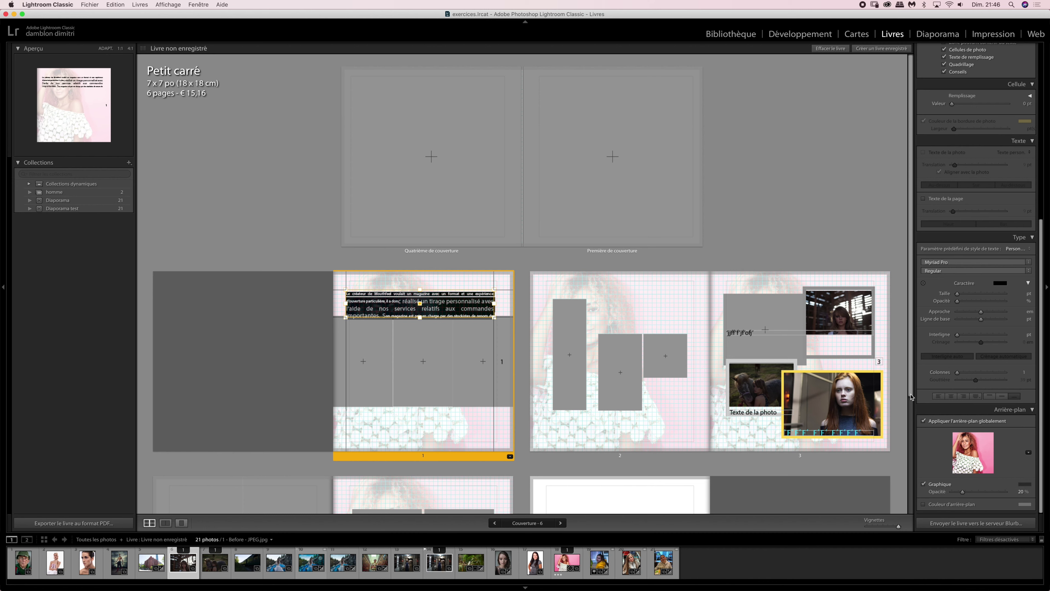
click(924, 421)
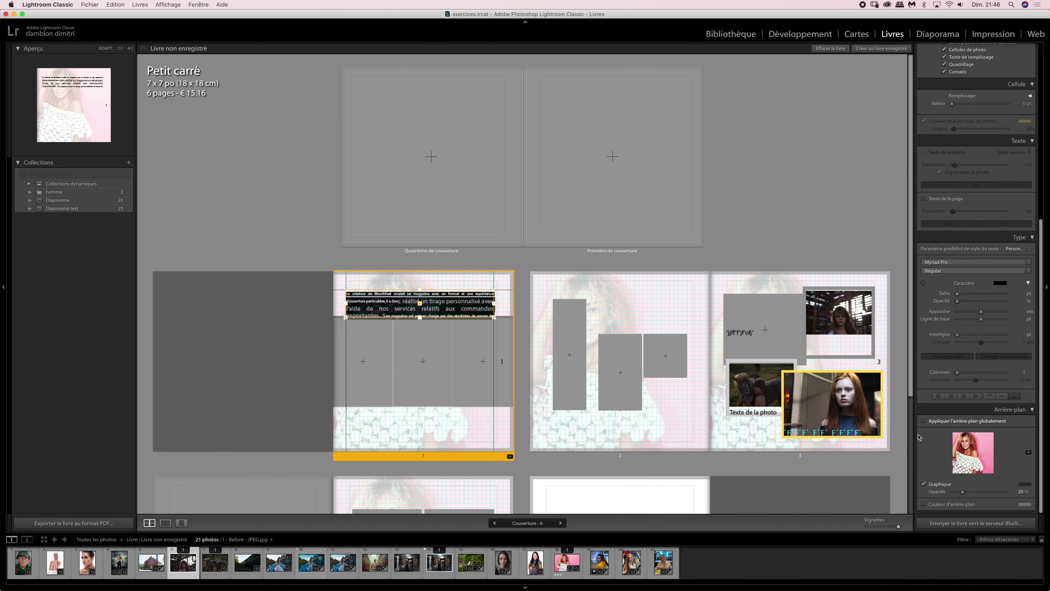
click(924, 422)
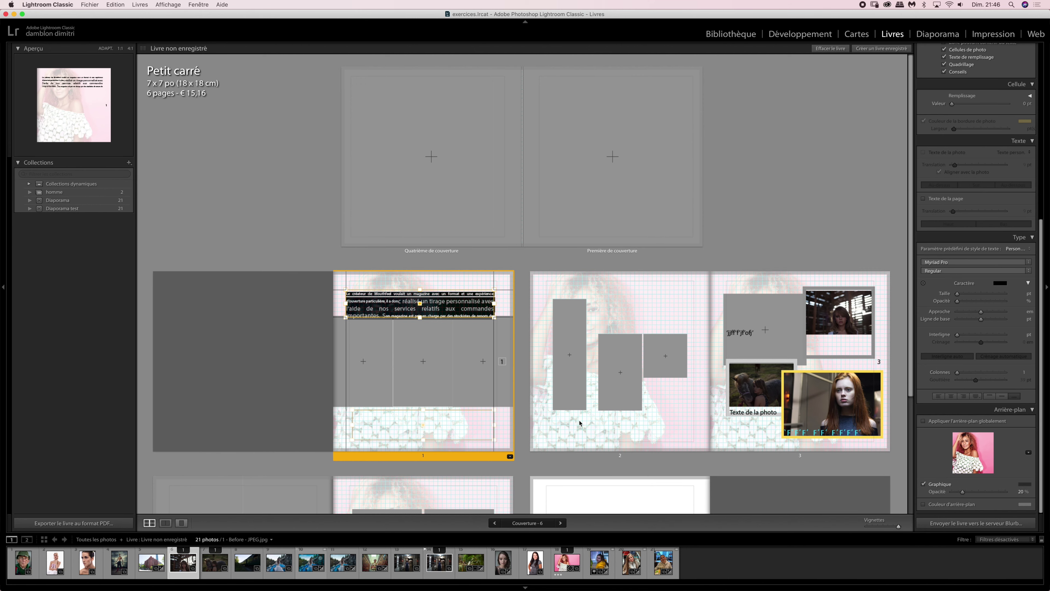
- Open page 2 in single-page view and set the white bird photo as its background
click(582, 436)
click(182, 523)
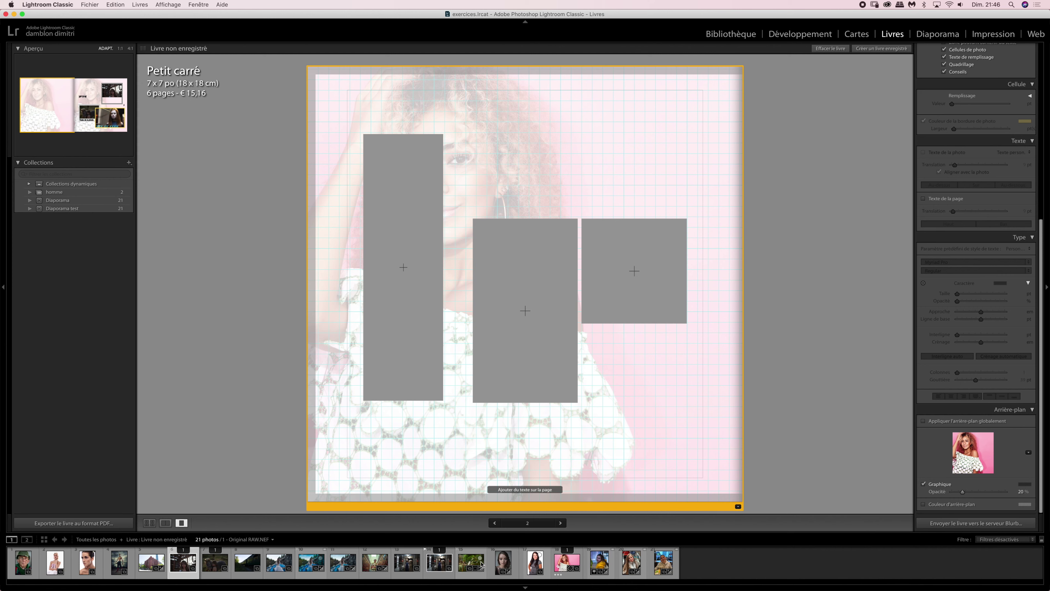
drag(471, 563, 973, 452)
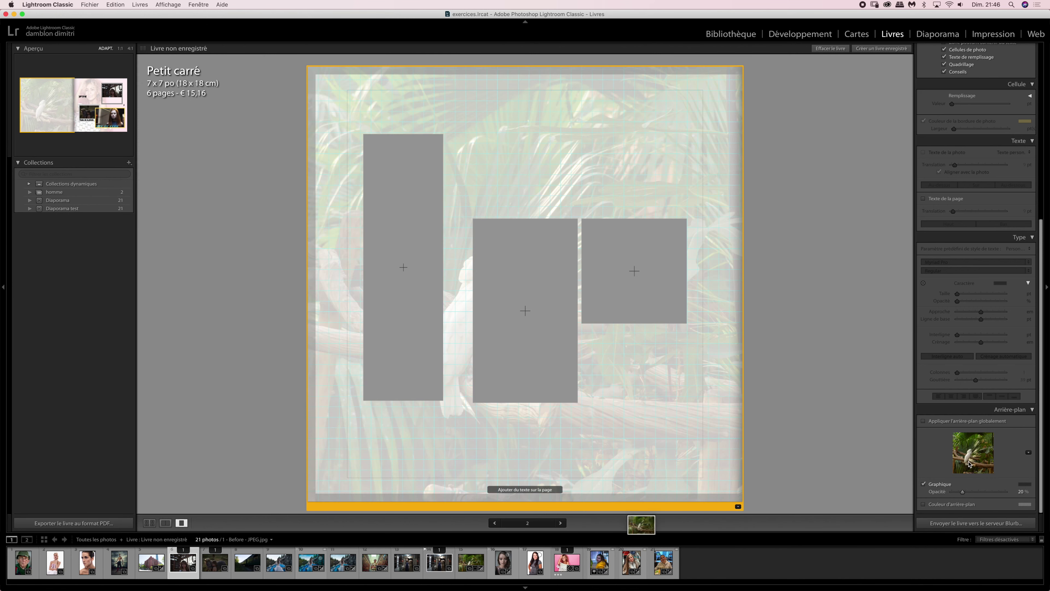
- Open page 3 on its own, set the dark full-length portrait as its background, and return to the multi-page view
click(149, 522)
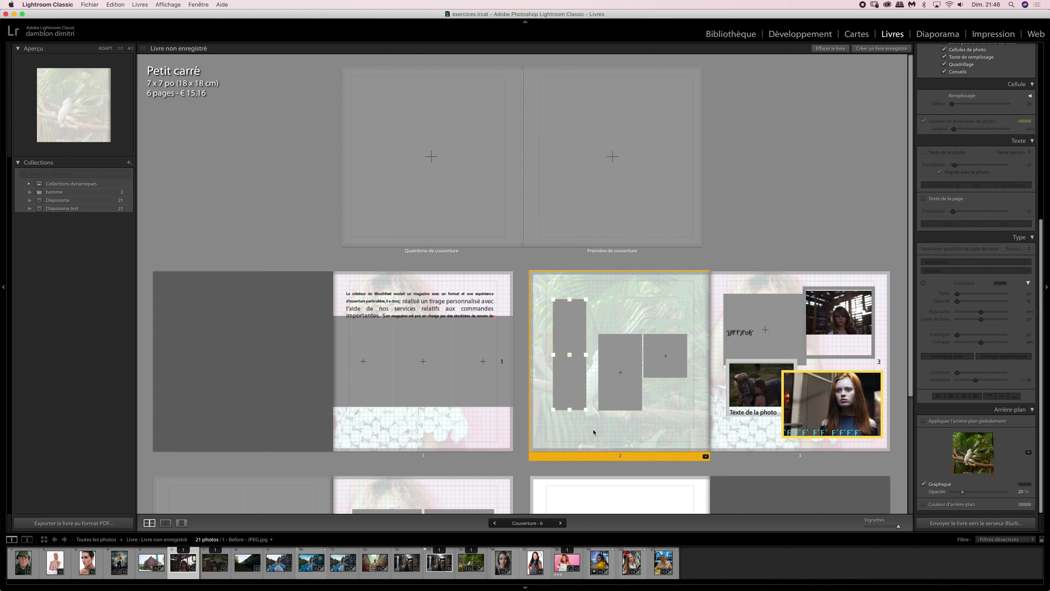
click(733, 441)
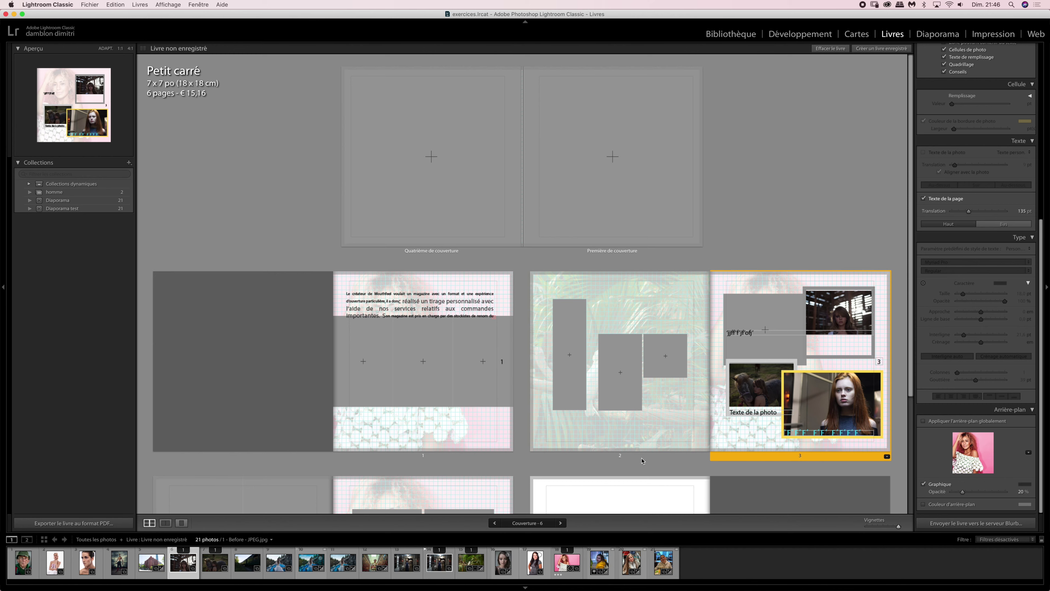
click(181, 523)
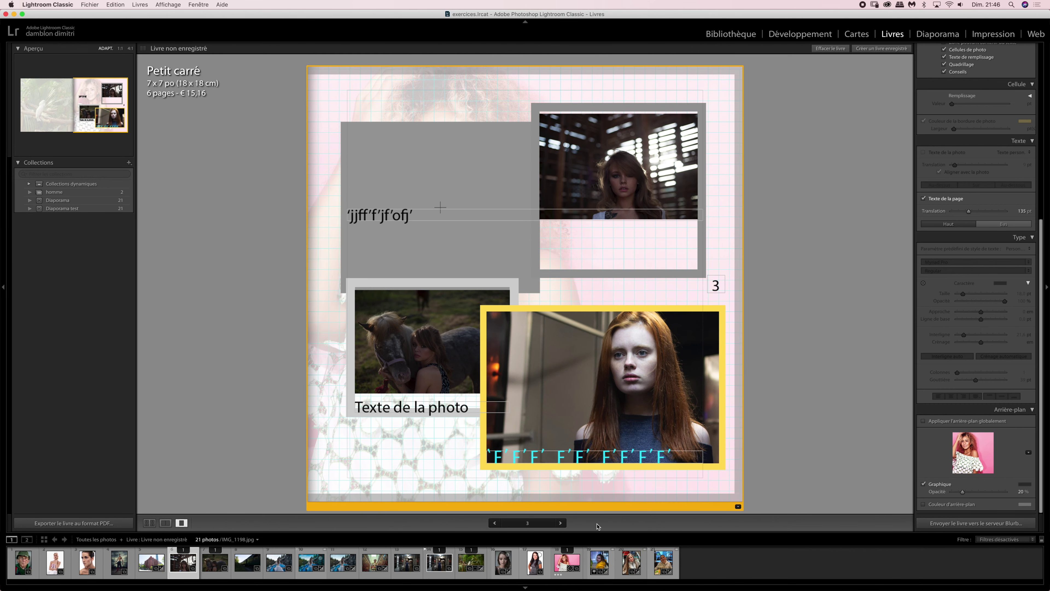
drag(459, 562, 971, 466)
key(super+e)
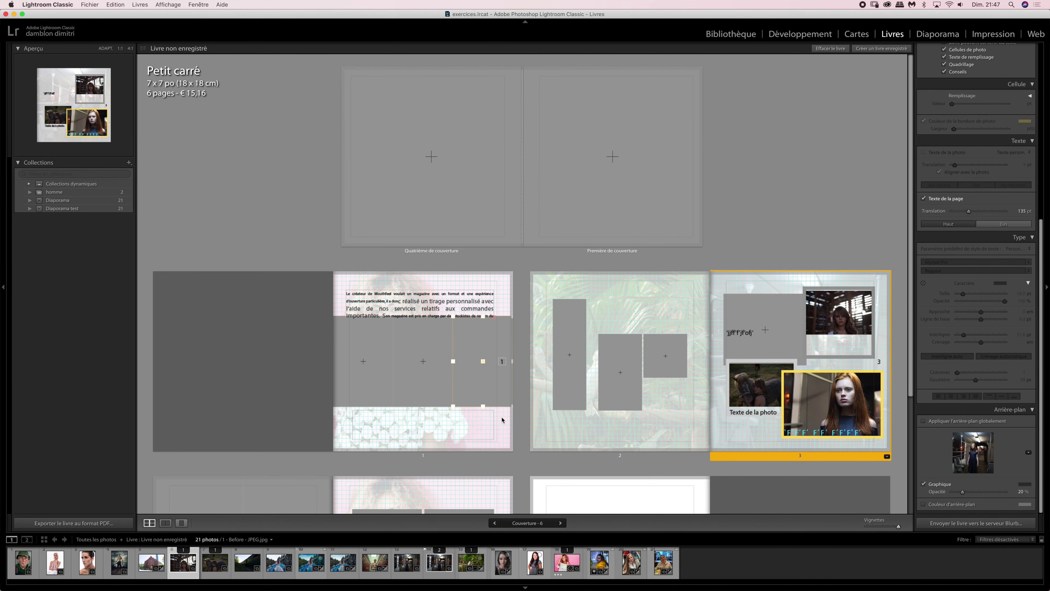
- Browse the Voyage and Mariage background graphics and apply the first Voyage map graphic to page 3
click(1029, 453)
click(1029, 452)
click(1029, 452)
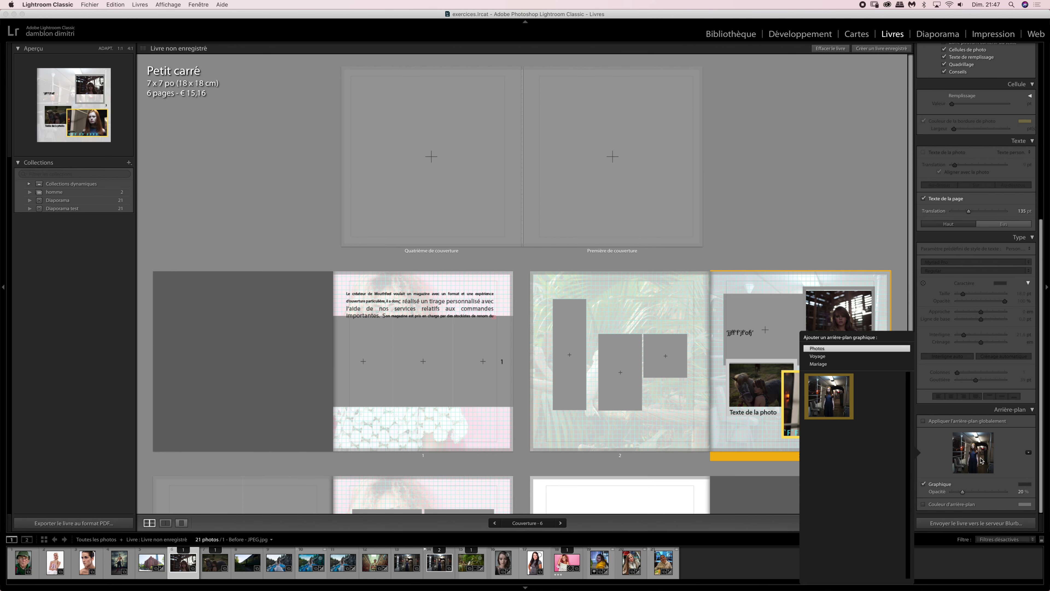
click(980, 458)
click(936, 453)
click(822, 358)
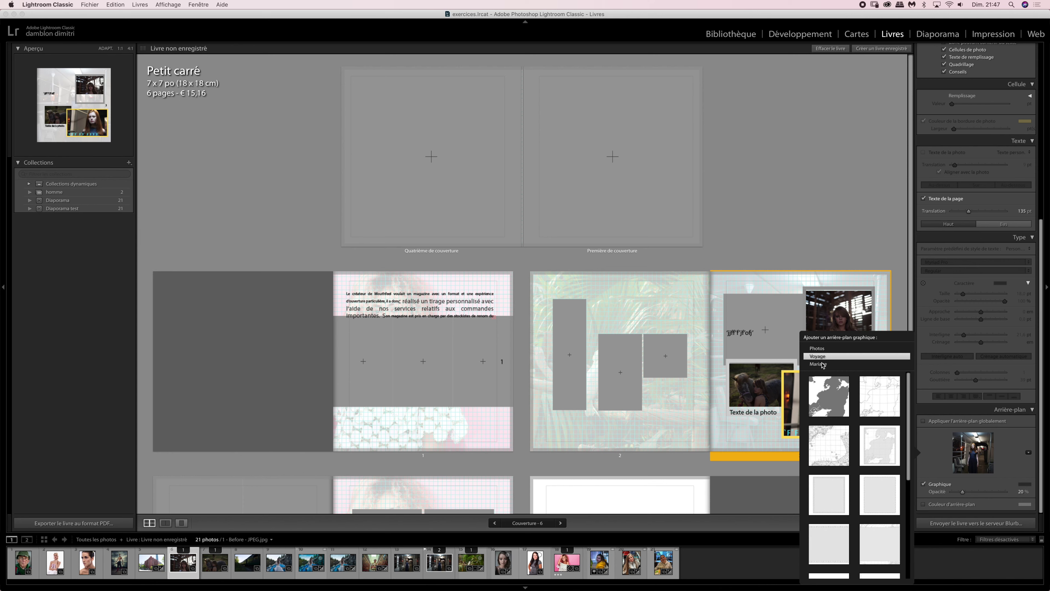
click(822, 365)
click(821, 357)
click(822, 364)
click(822, 356)
click(831, 400)
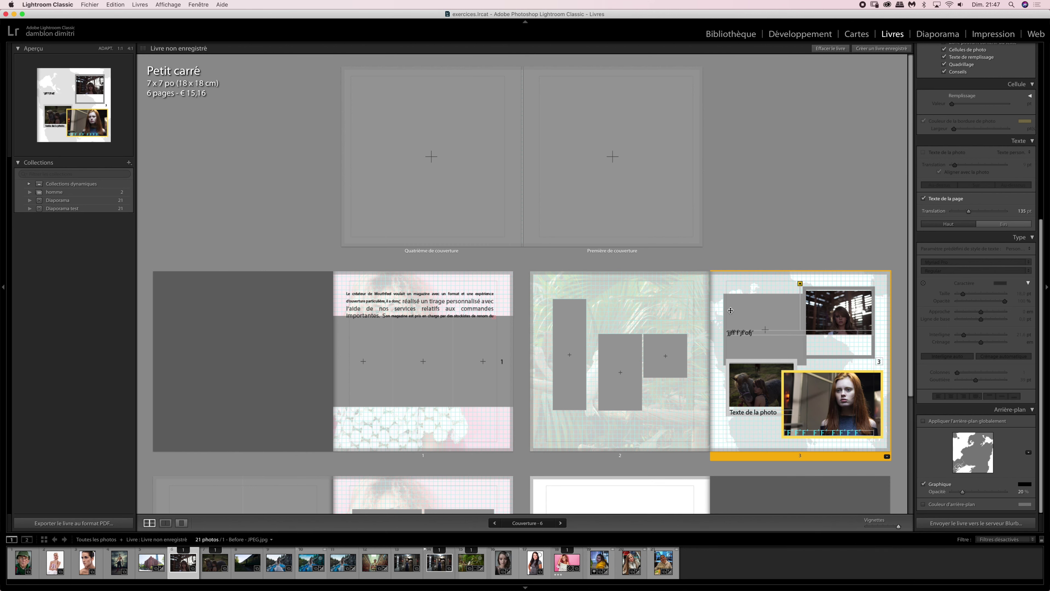
- Try the outlined map in the second row of Voyage graphics, then set page 3's background to the first Mariage graphic
click(975, 458)
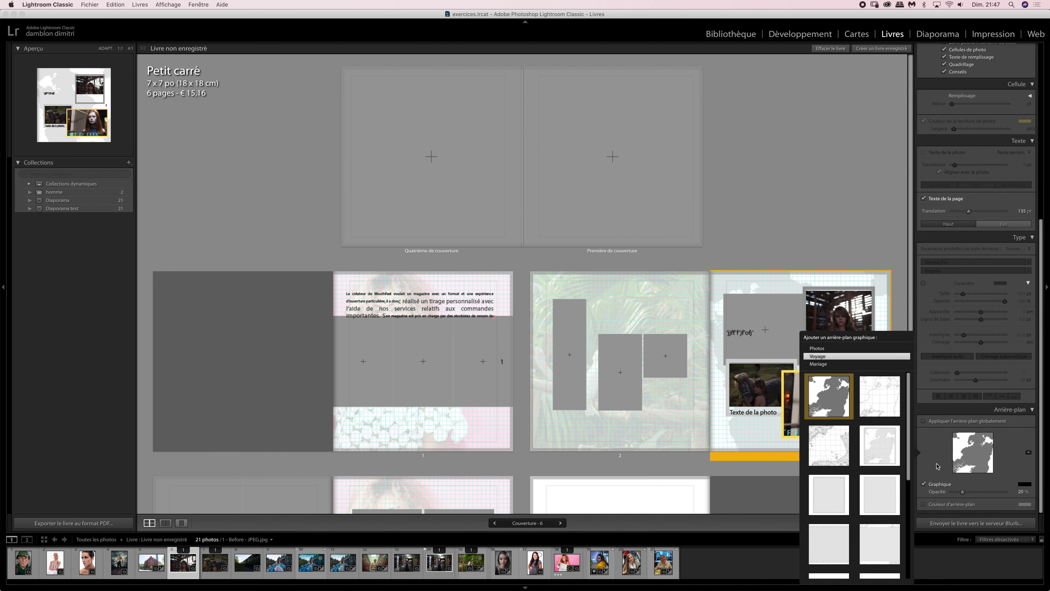
click(832, 466)
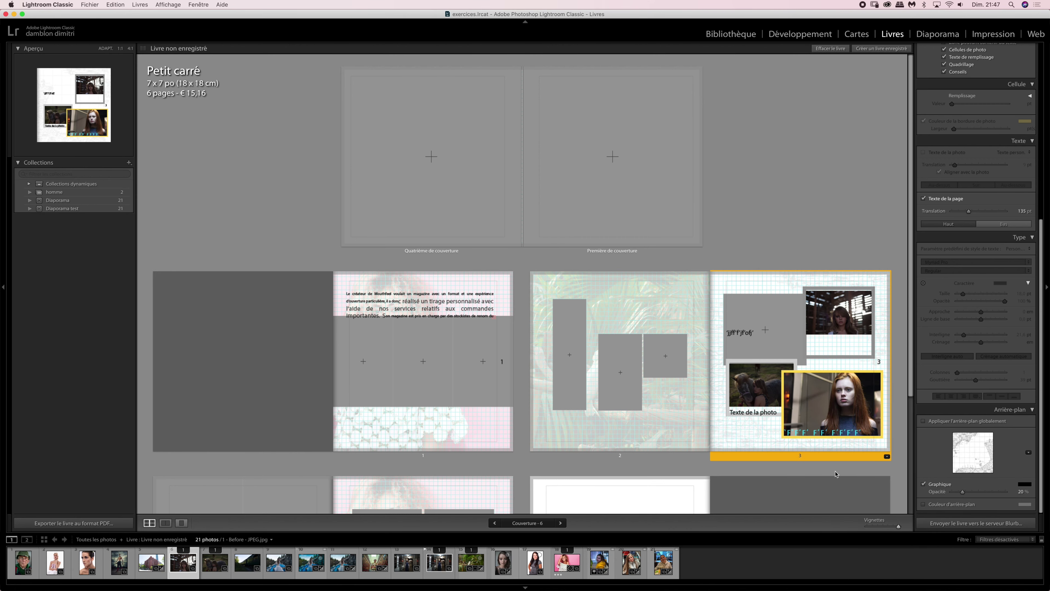
click(968, 452)
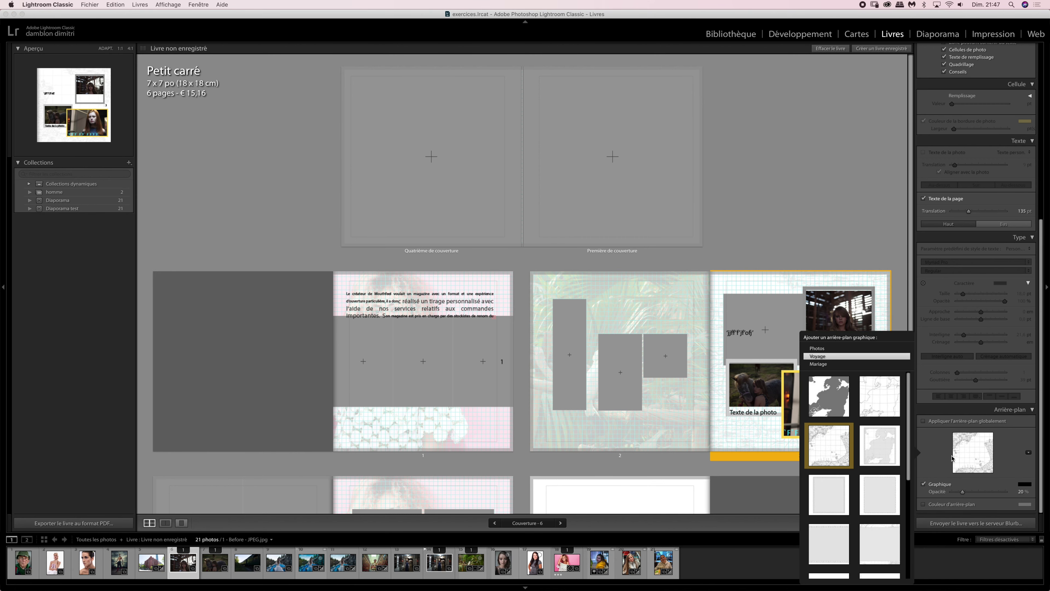
click(821, 365)
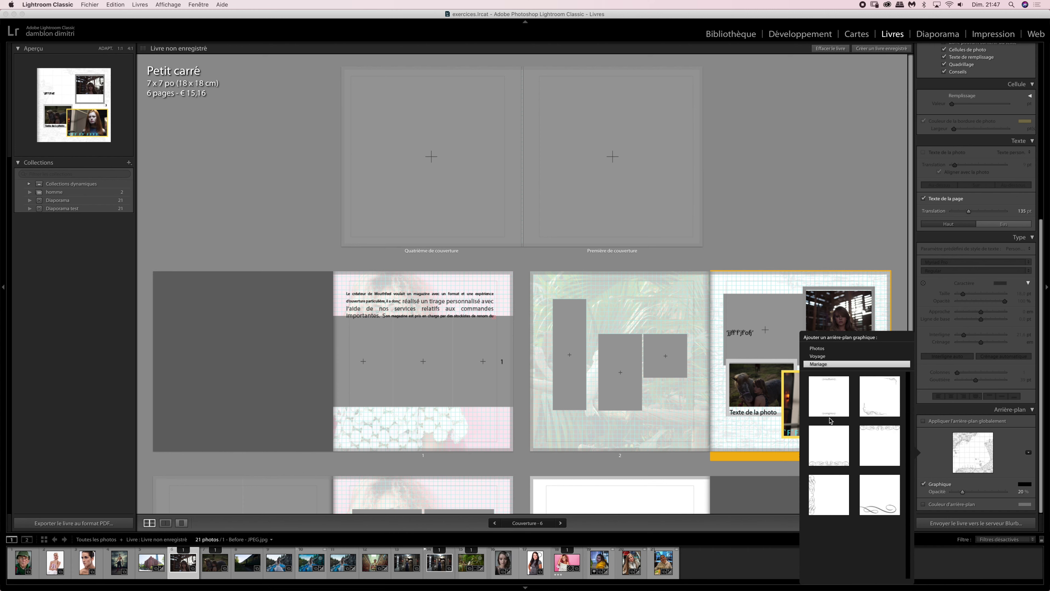
click(840, 406)
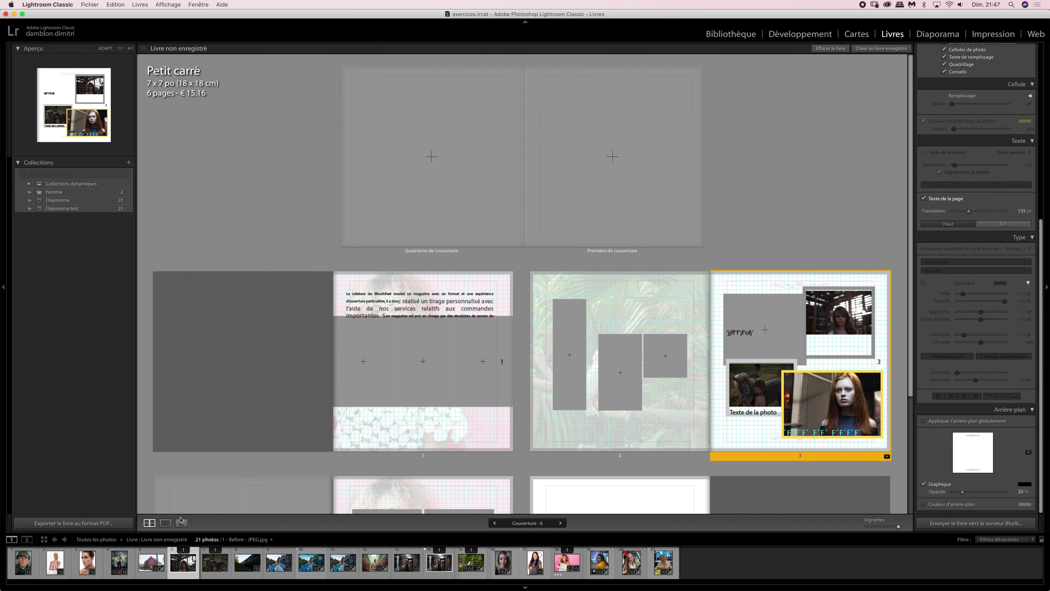
- View page 3 on its own, try the last Mariage swirl graphic as its background, and restore the first Mariage graphic
key(super+t)
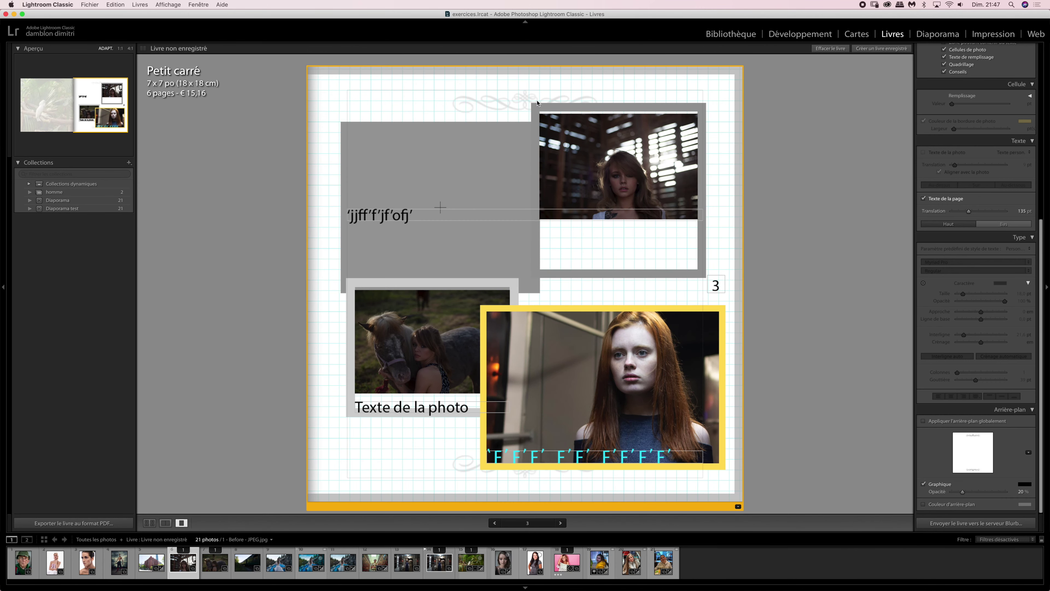
click(989, 477)
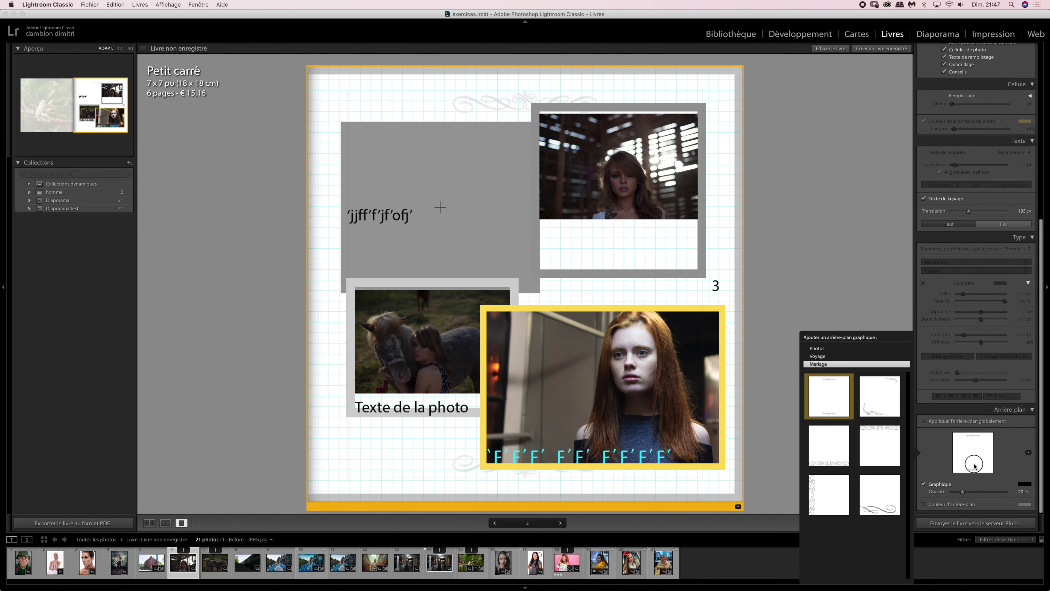
click(881, 505)
click(956, 460)
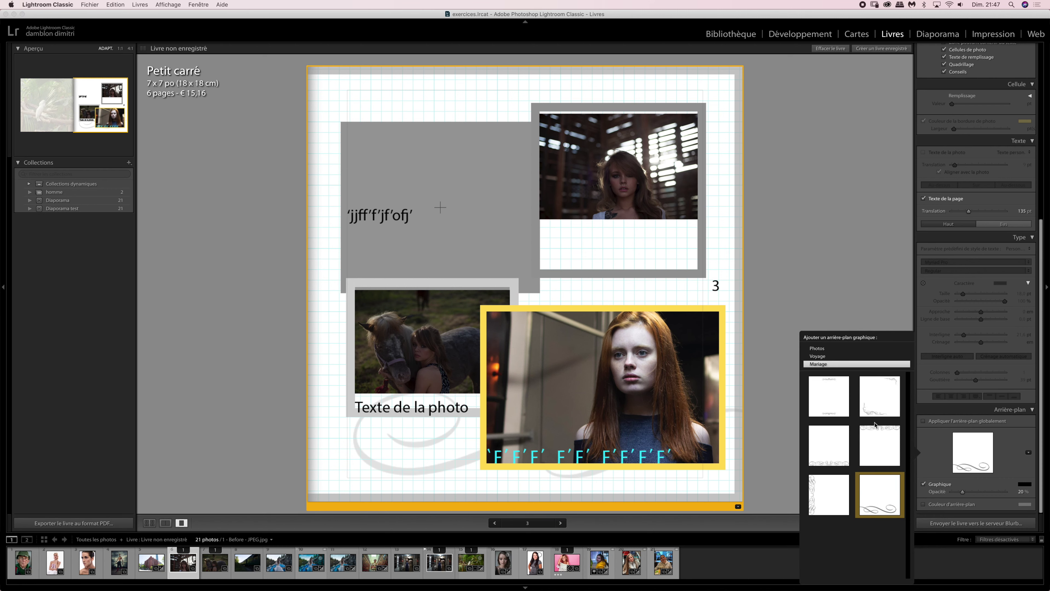
click(839, 415)
click(973, 462)
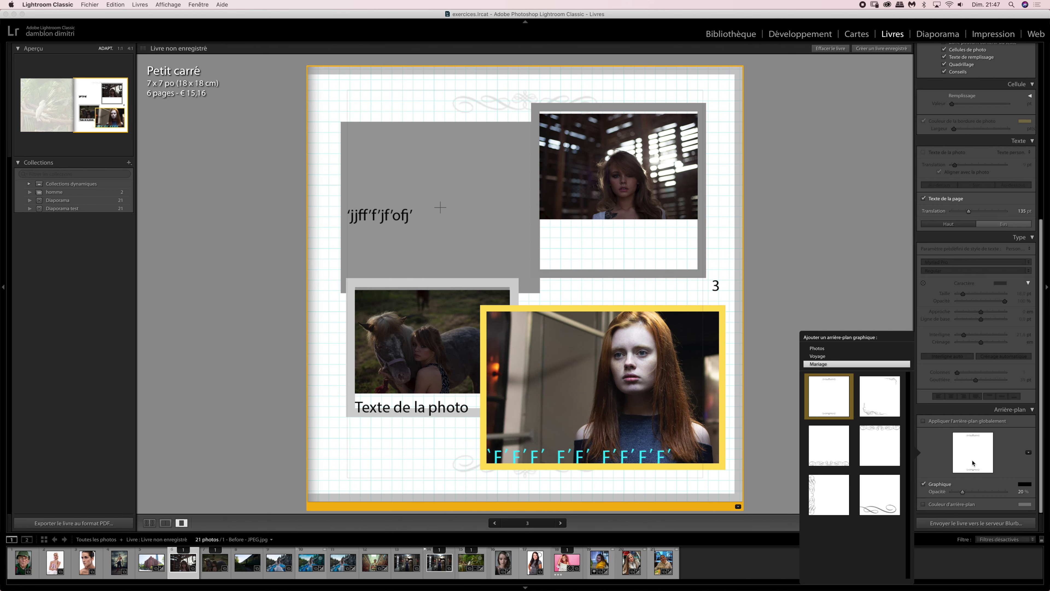
- Browse the Voyage background graphics, turn off page 3's background graphic, and return to the multi-page view
click(823, 356)
drag(910, 436, 898, 414)
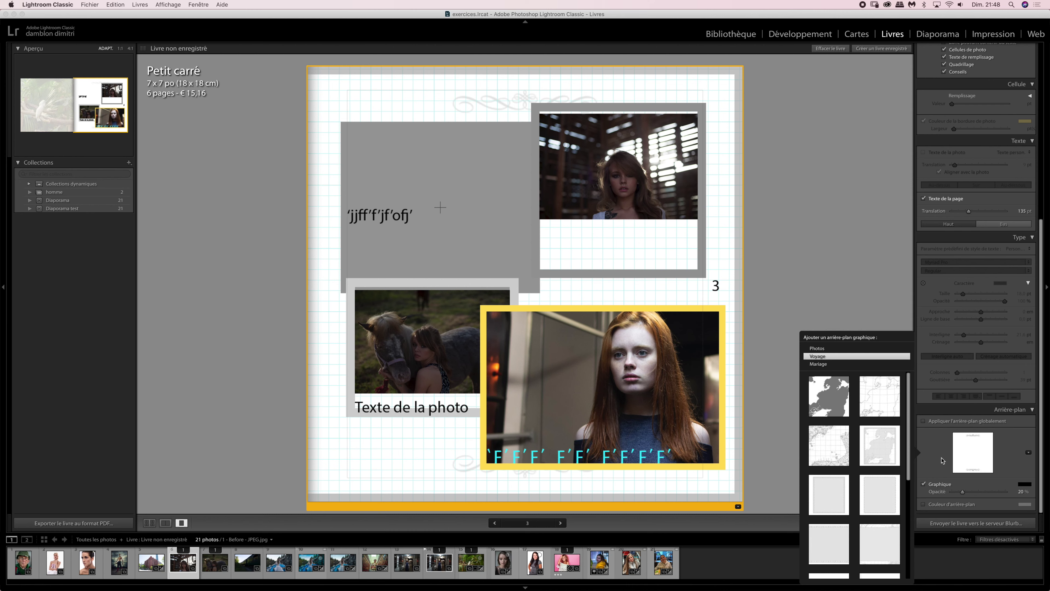
click(925, 485)
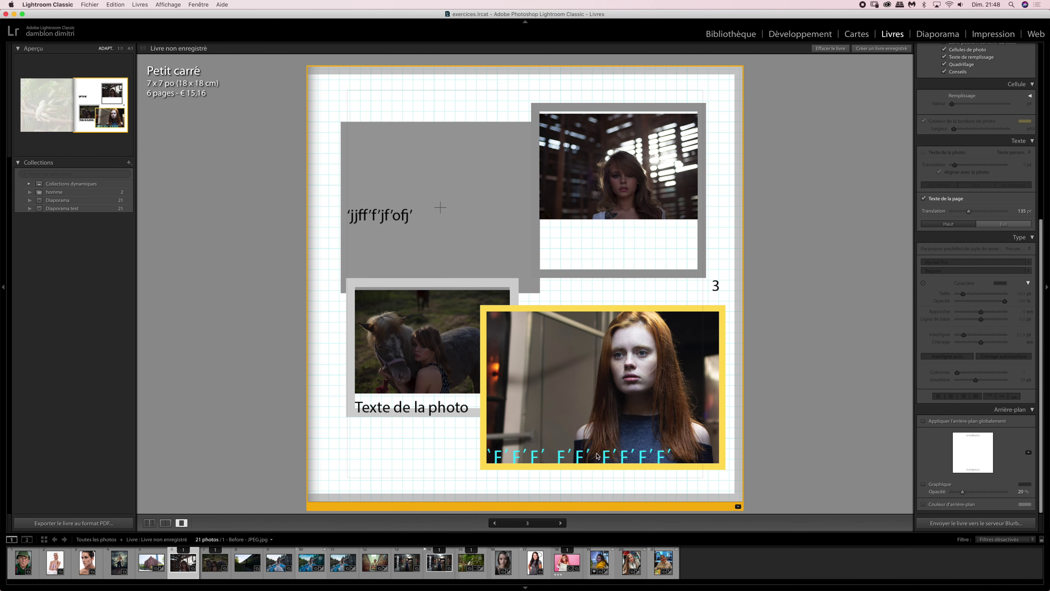
click(149, 522)
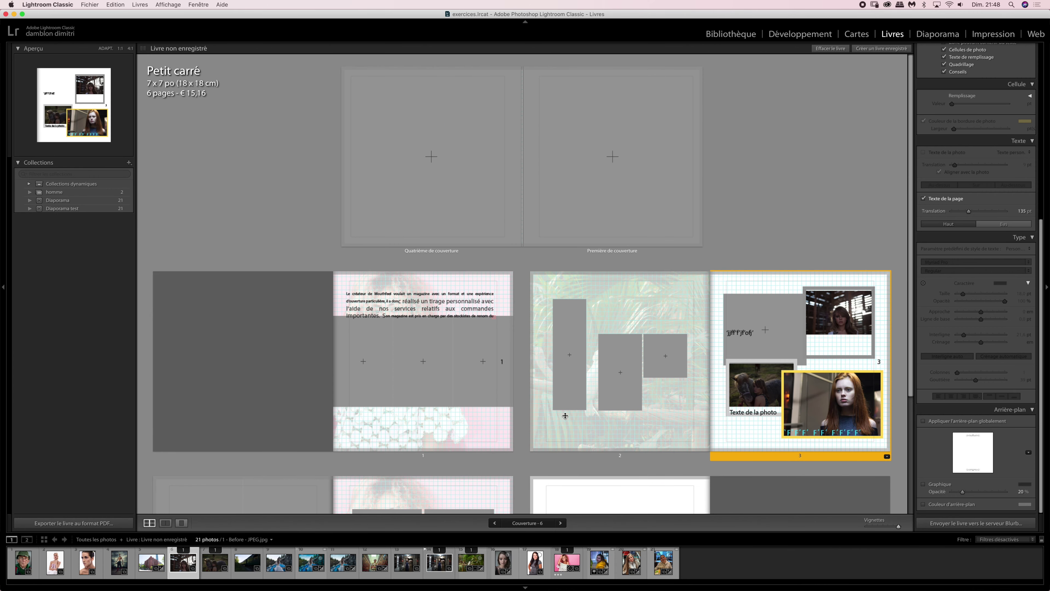
- Open page 2 on its own and turn its bird photo background off and back on
double_click(570, 430)
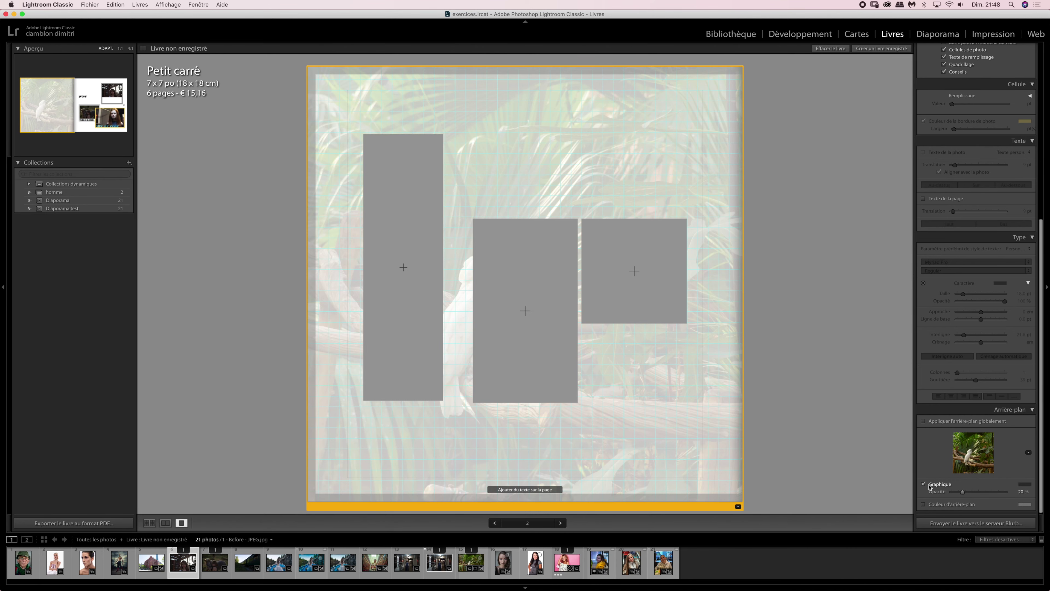
click(939, 486)
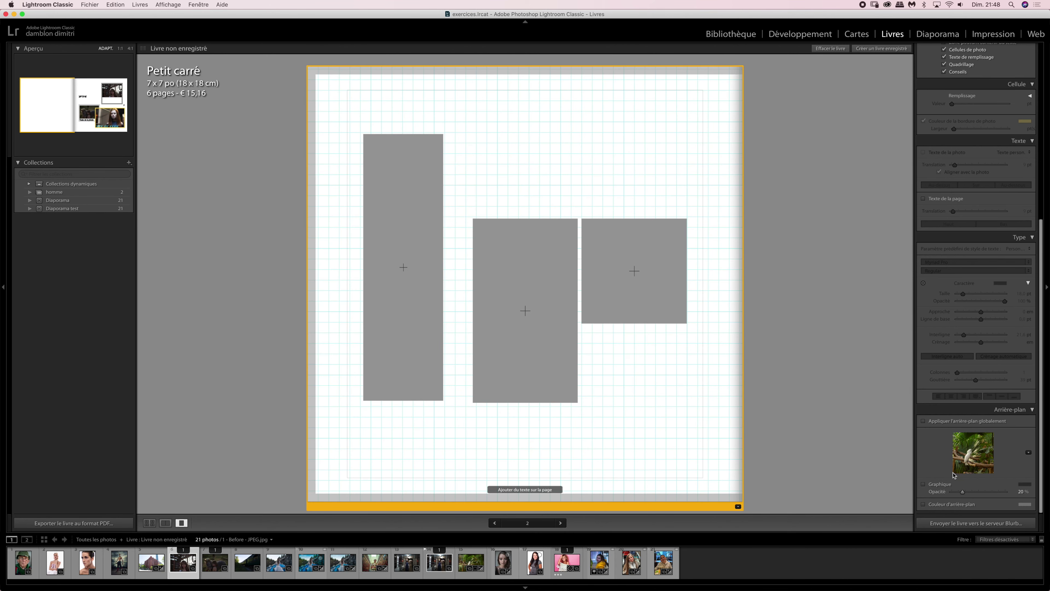
click(924, 485)
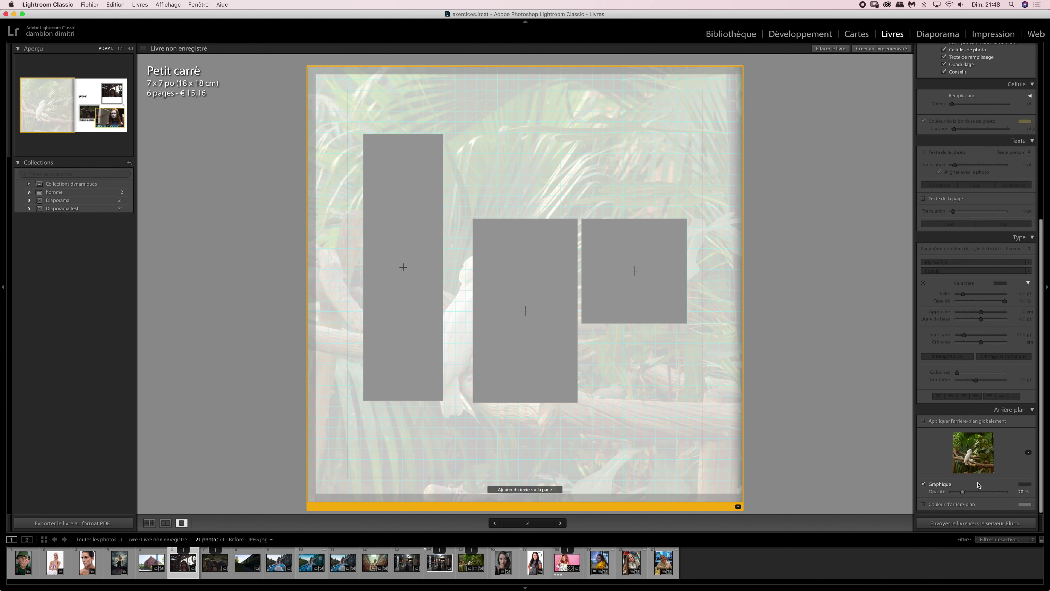
- Try page 2's bird background at 100% opacity, and settle on an opacity of 46%
click(966, 491)
drag(966, 491, 1012, 513)
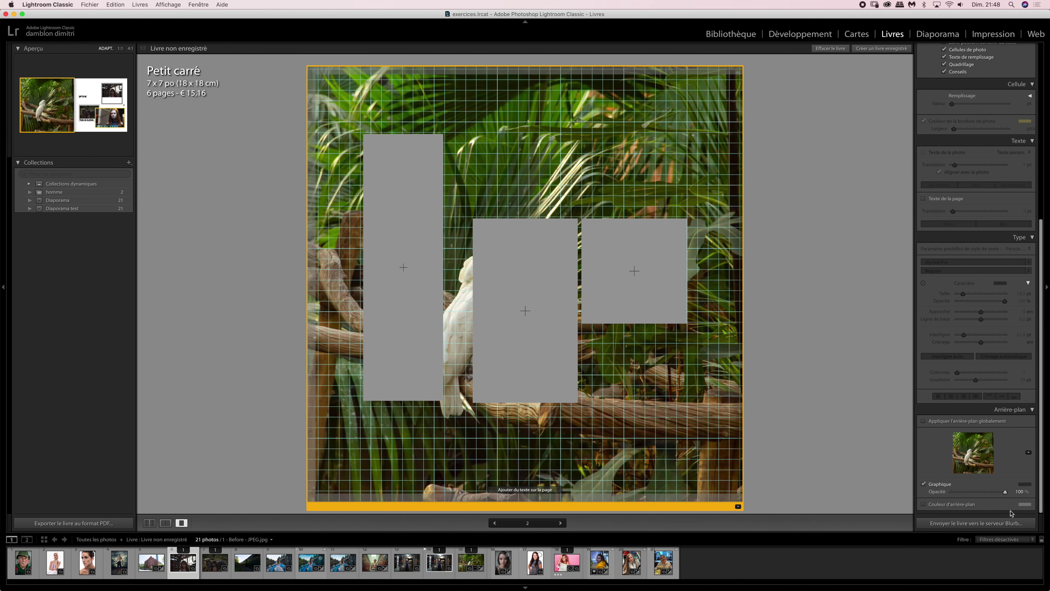
drag(1005, 494, 975, 497)
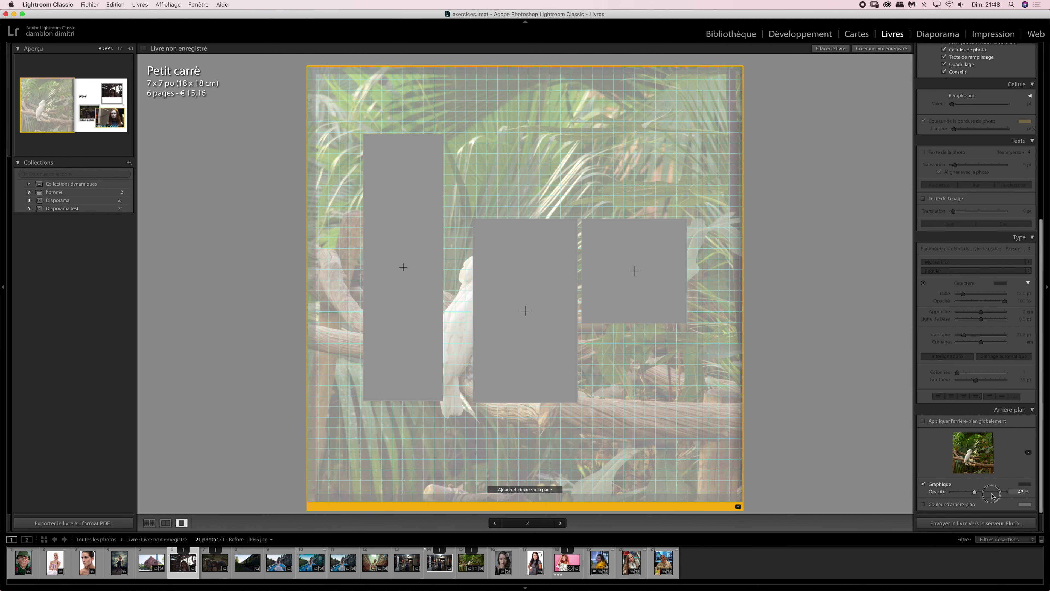
drag(971, 496, 976, 497)
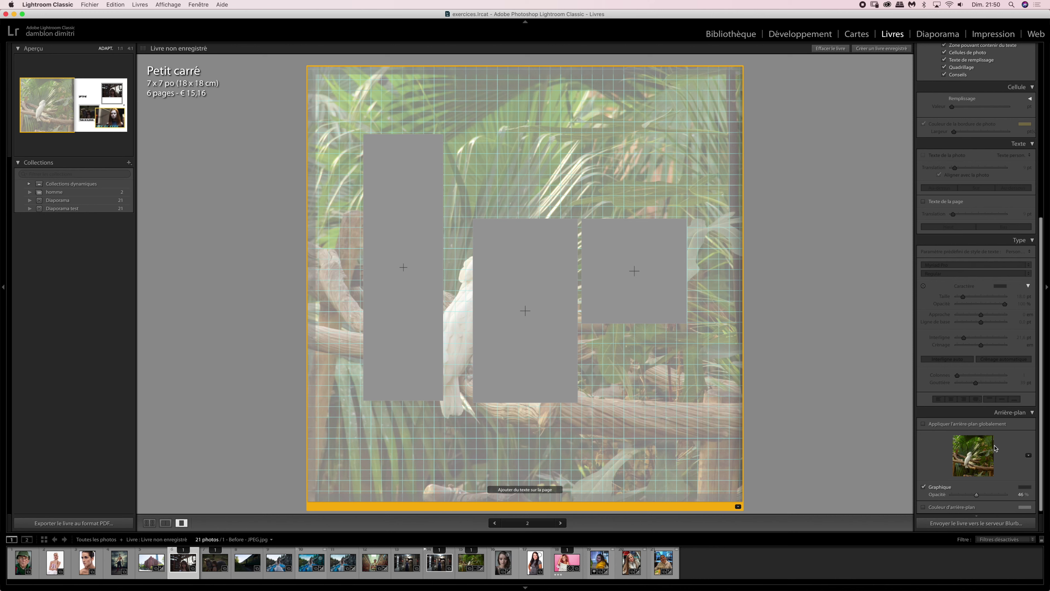
- Browse the Mariage and Voyage background graphics and apply the first Voyage map to page 2
click(982, 459)
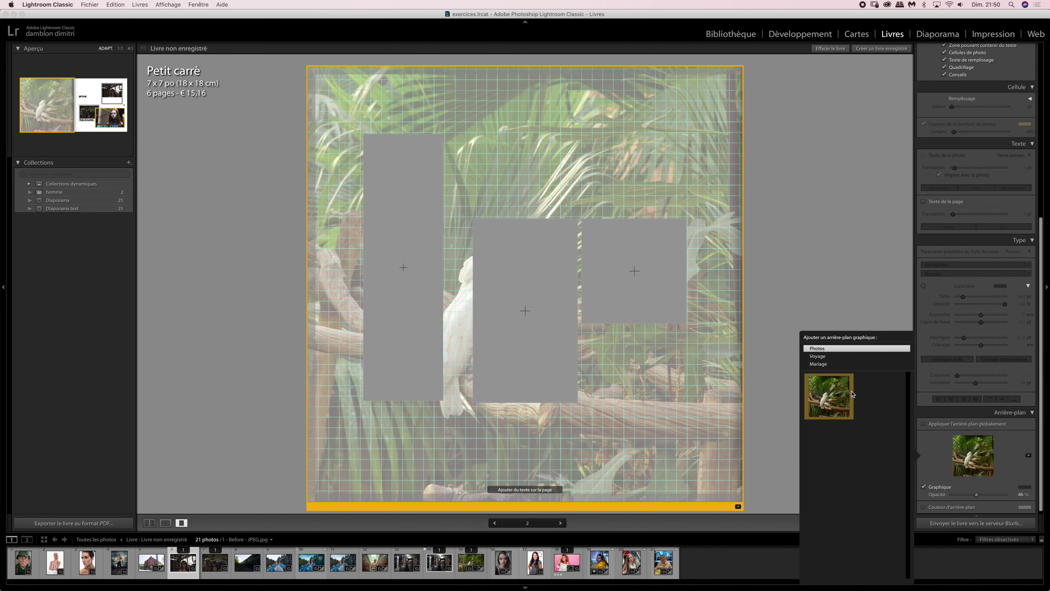
click(820, 357)
click(825, 365)
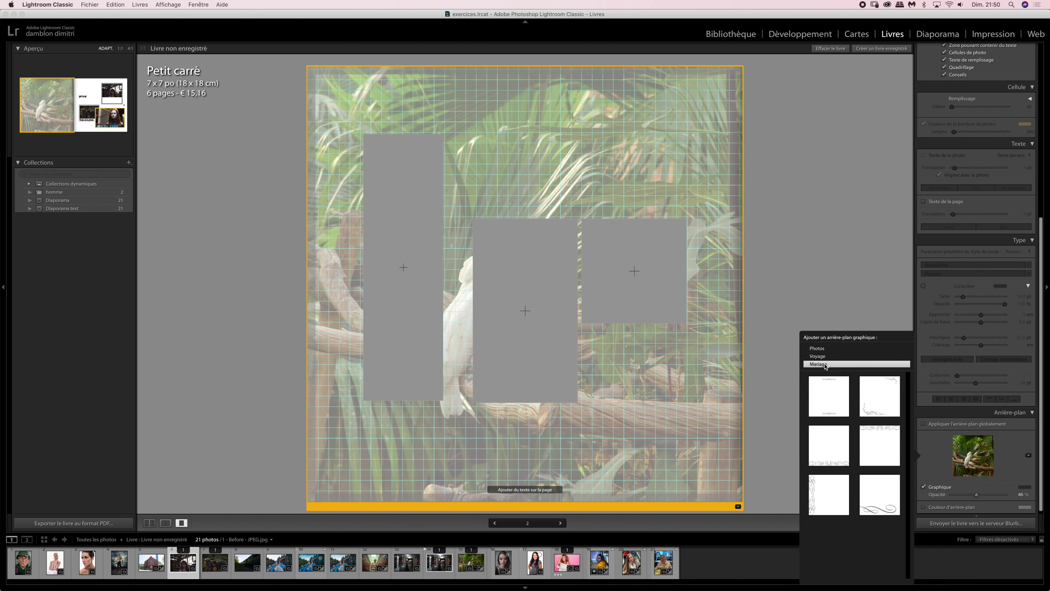
click(827, 357)
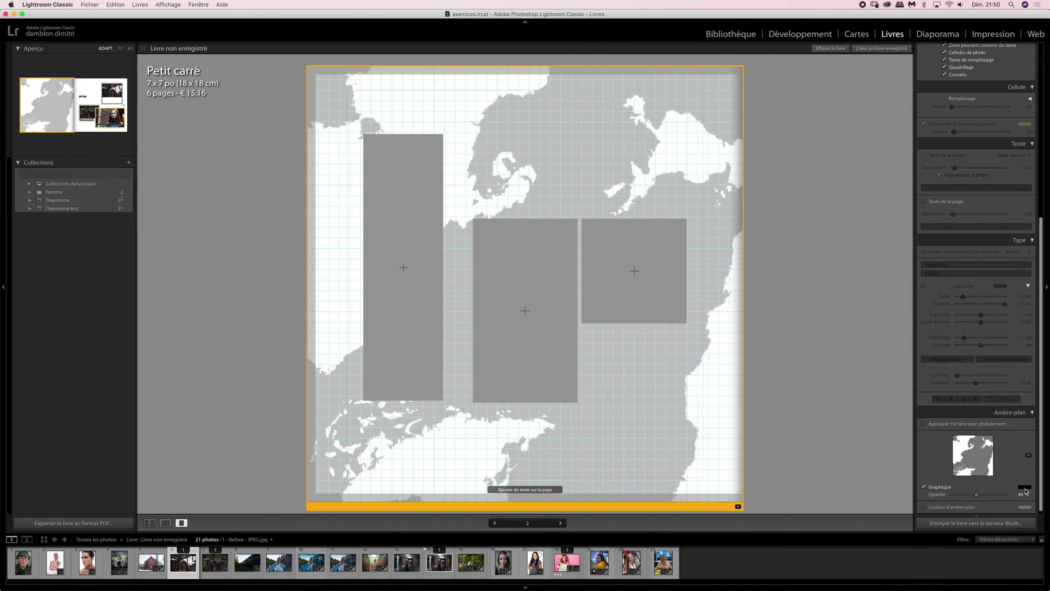
- Try grey and cyan for page 2's map graphic, then colour it magenta with hue 309, saturation 100% and lightness 54%
click(1026, 488)
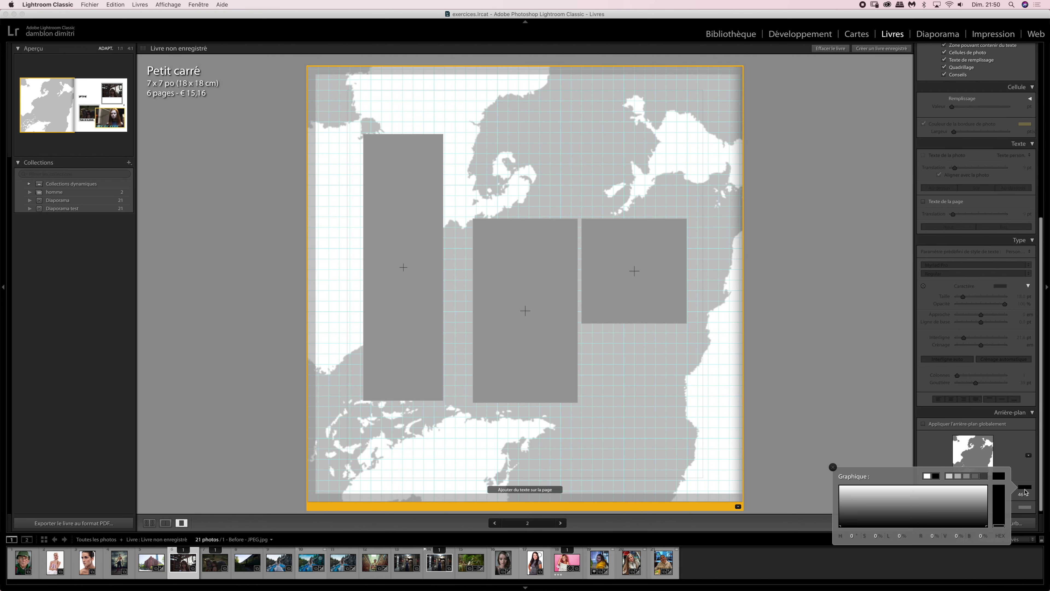
click(883, 503)
mouse_move(871, 497)
mouse_down()
mouse_move(915, 500)
mouse_move(876, 510)
mouse_up()
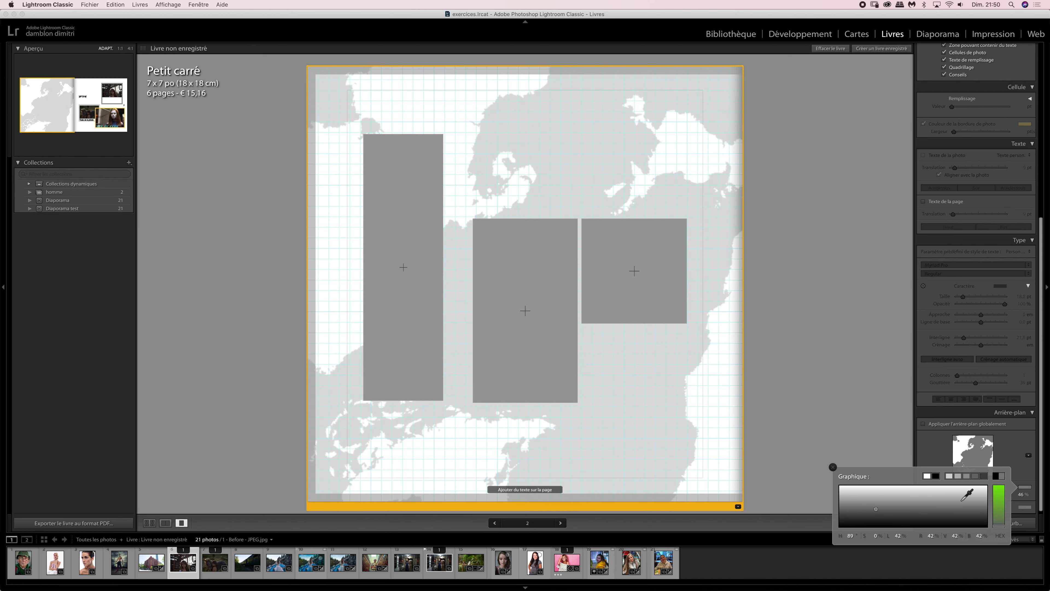
mouse_move(1002, 526)
mouse_down()
mouse_move(999, 486)
mouse_move(914, 505)
mouse_up()
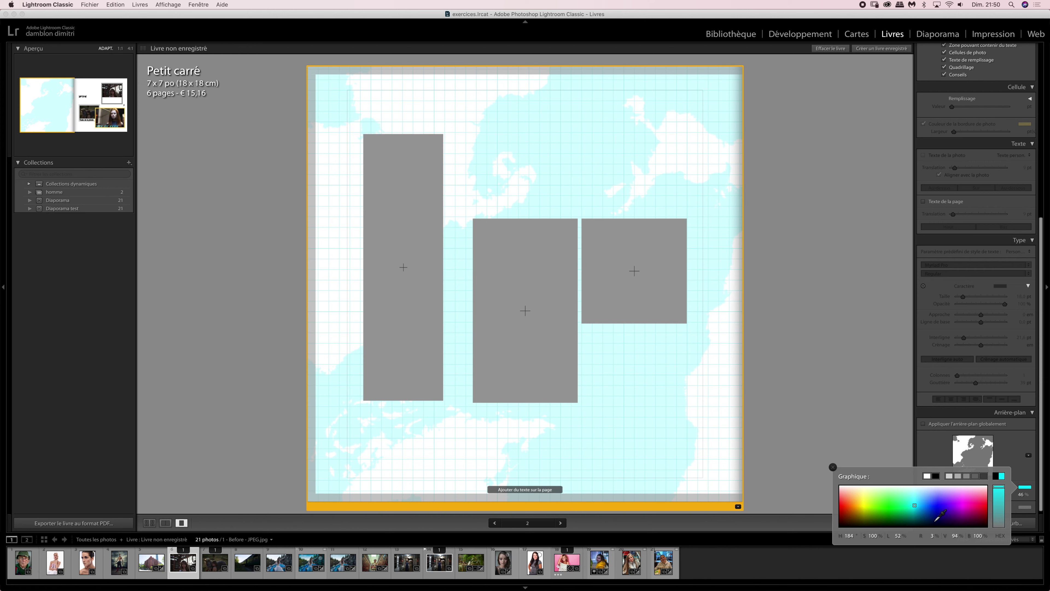
click(966, 504)
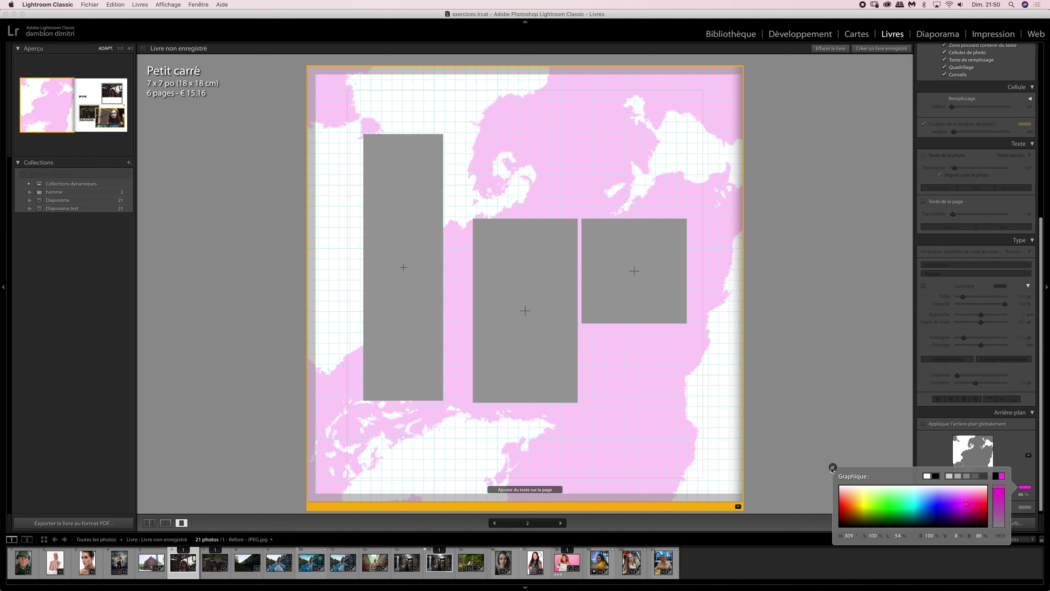
click(832, 468)
- Switch page 2's background from the map graphic to the bird photo
click(978, 463)
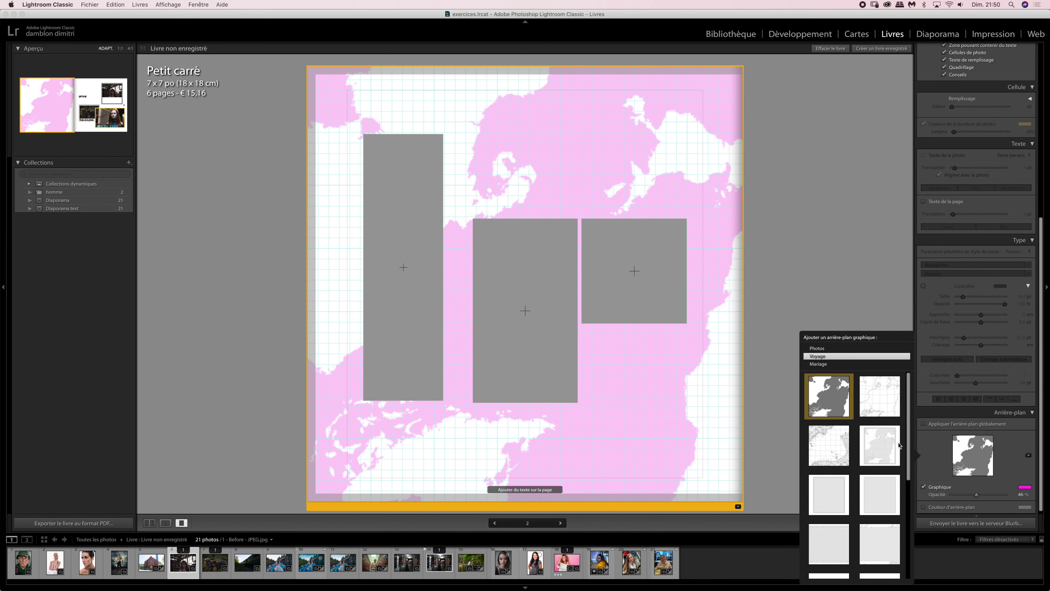
click(835, 348)
click(831, 385)
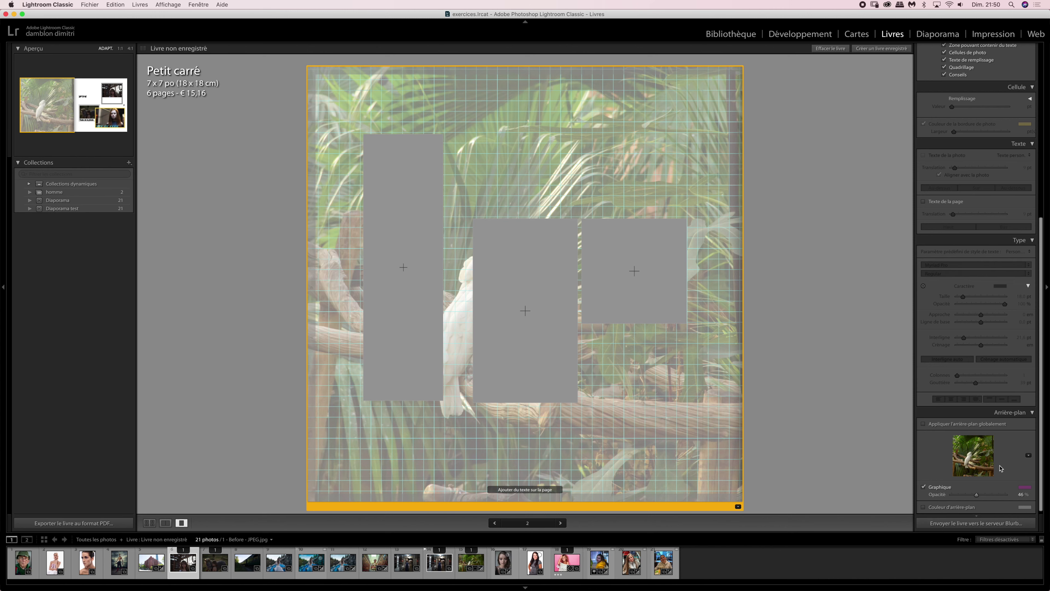
- Apply the framed Voyage map in the second row to page 2 and colour it light green with hue 89, saturation 100%, lightness 64%
click(981, 464)
click(833, 357)
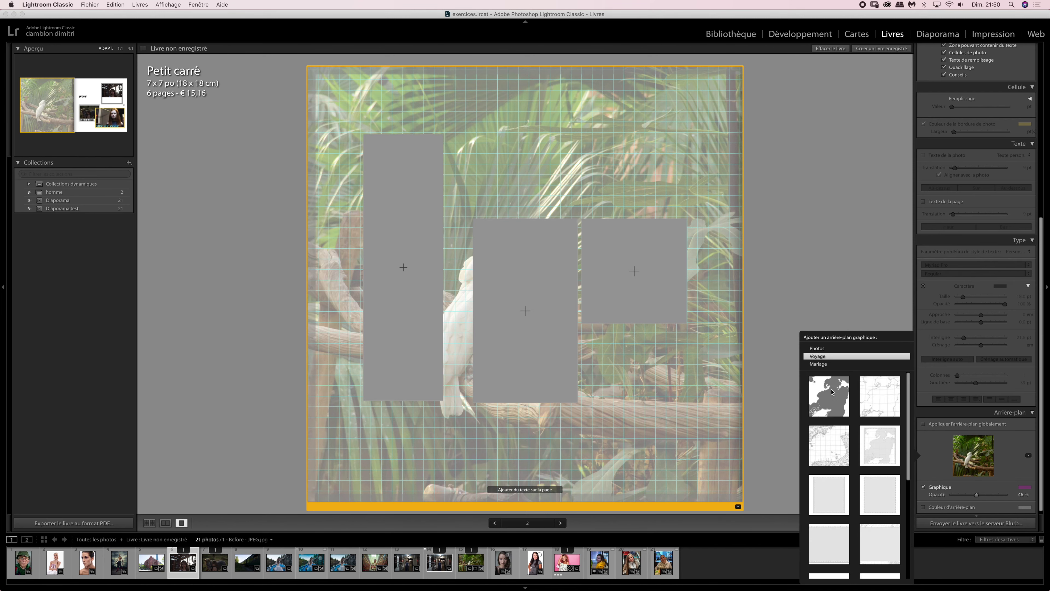
click(866, 447)
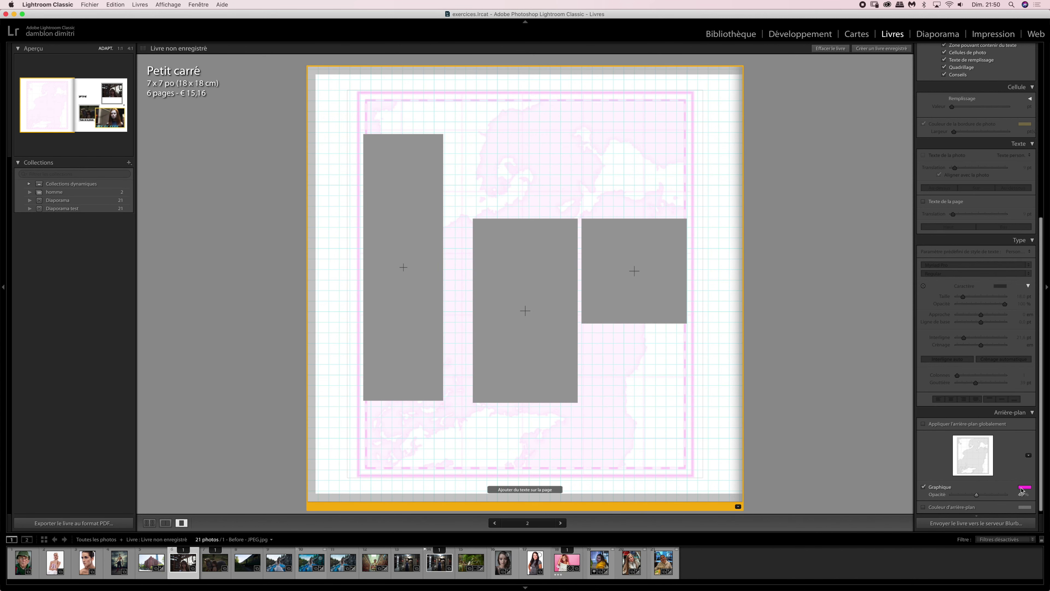
click(1022, 489)
click(876, 500)
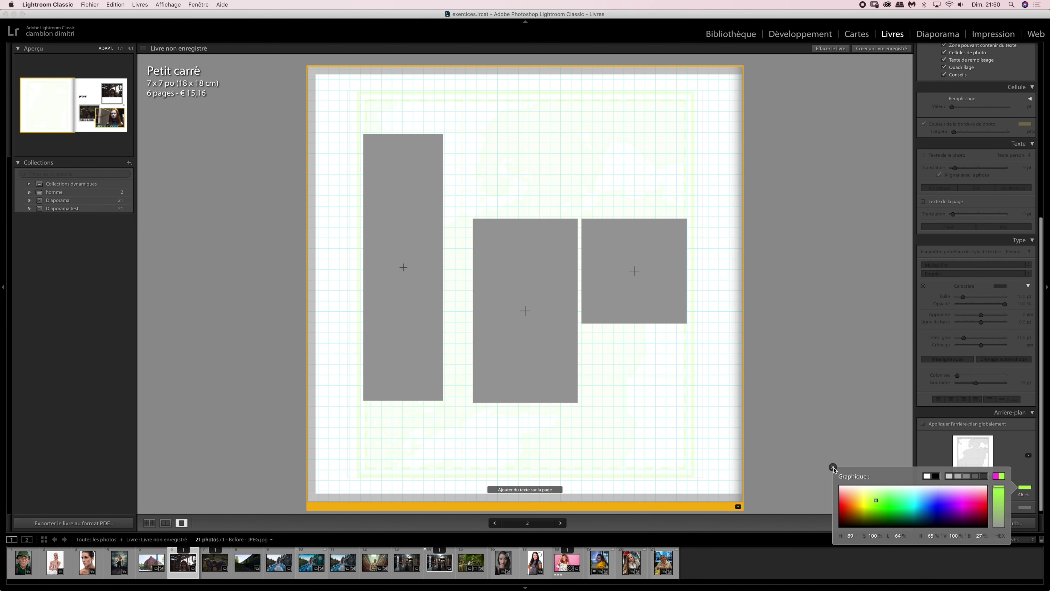
click(833, 467)
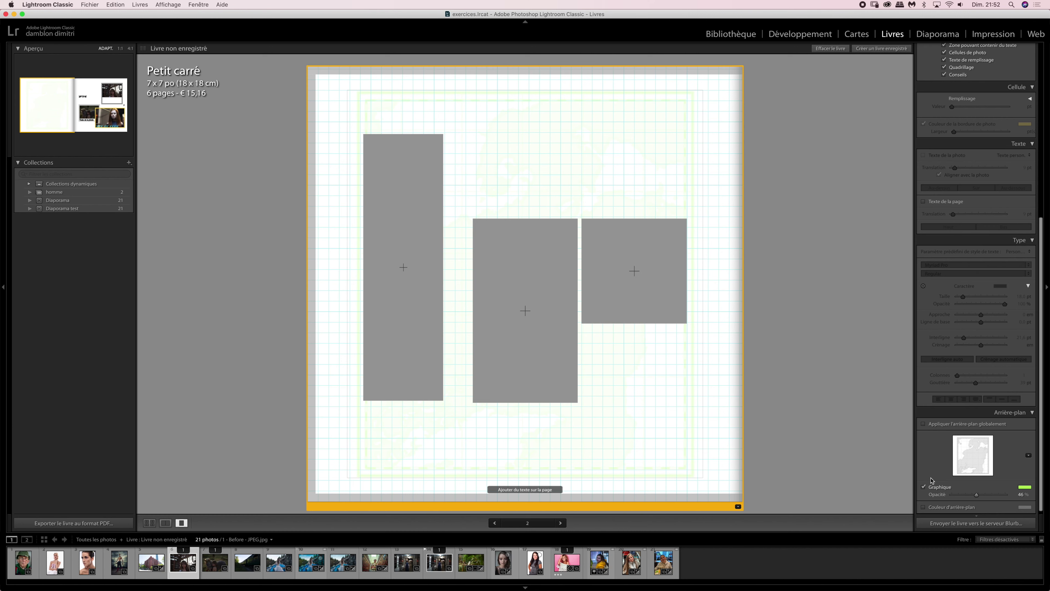
- Turn off page 2's background graphic and give the page a blue background colour with hue 202, saturation 100% and lightness 40%
click(924, 488)
click(924, 507)
click(1025, 508)
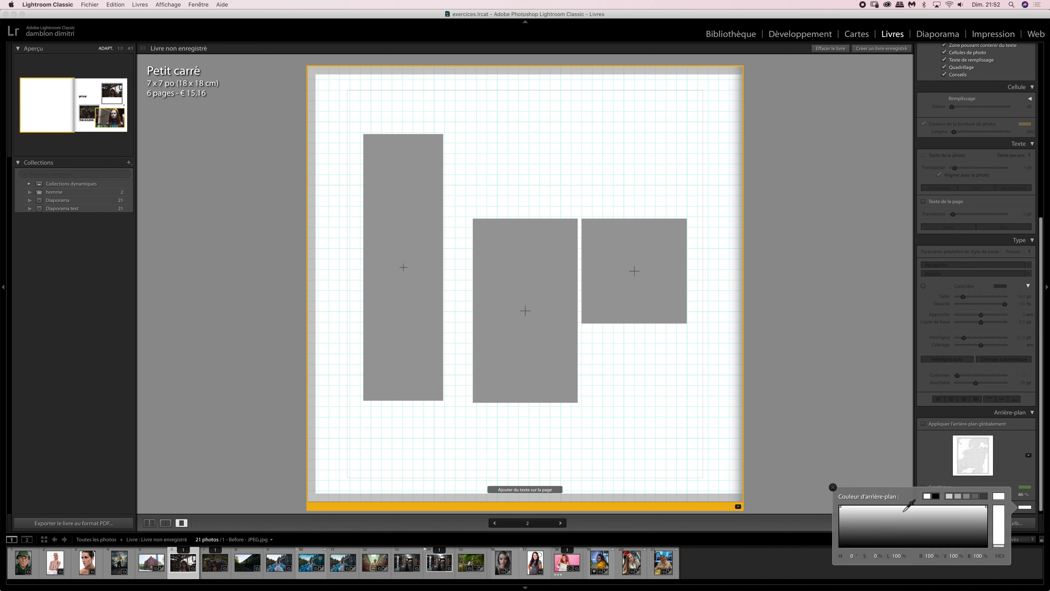
click(856, 528)
mouse_move(896, 522)
mouse_down()
mouse_move(930, 514)
mouse_move(927, 541)
mouse_up()
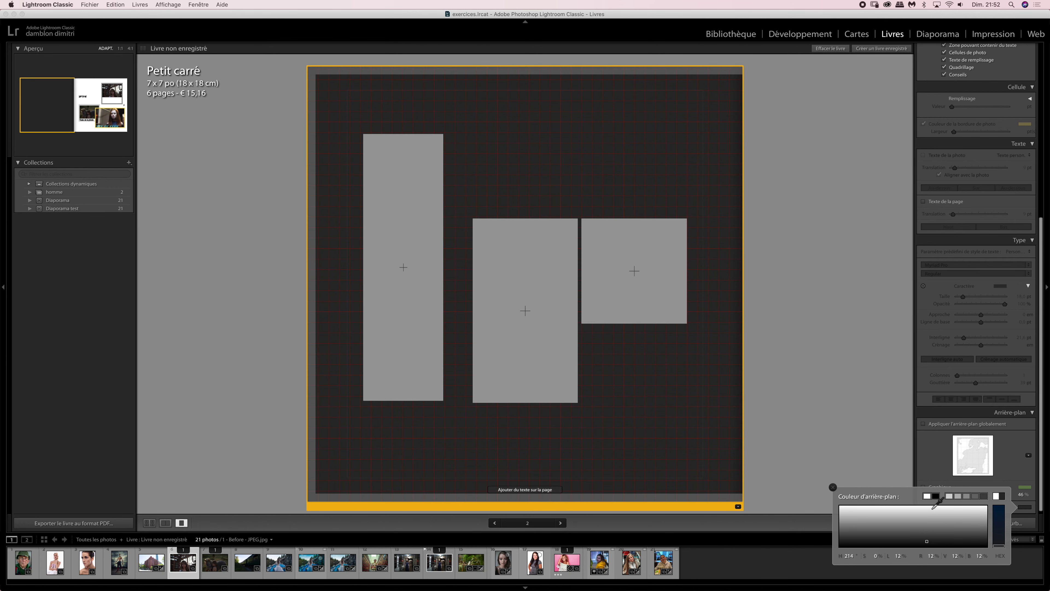
click(931, 509)
drag(1000, 546, 999, 508)
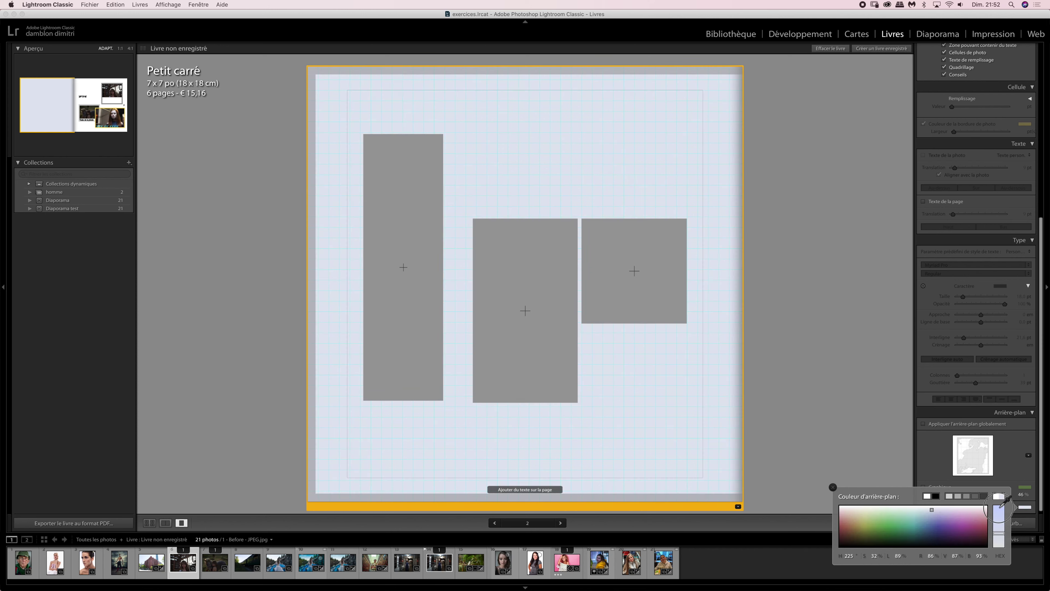
click(922, 530)
click(832, 487)
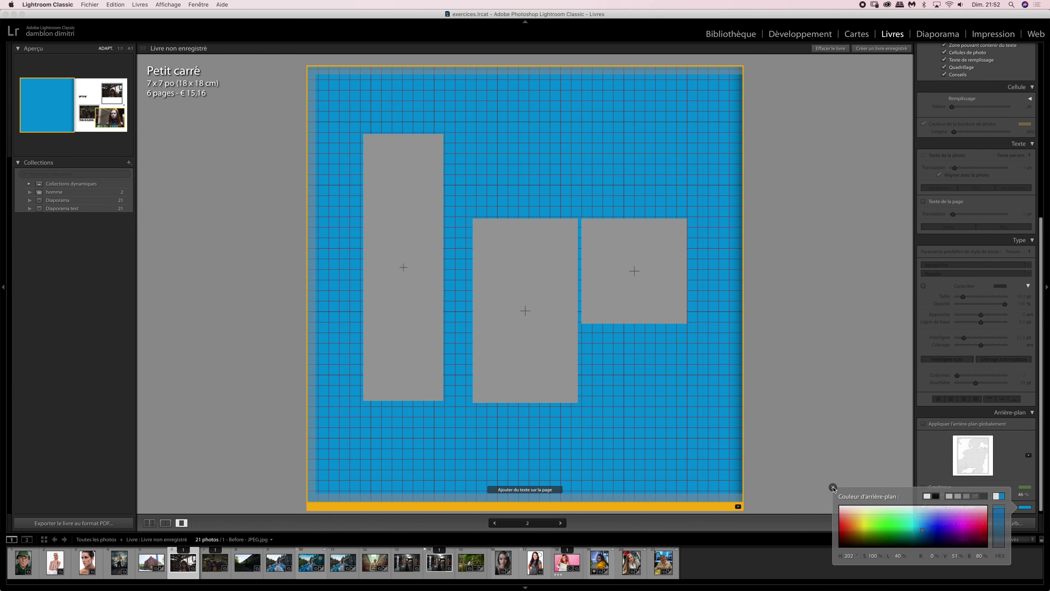
- Return to the multi-page view, select the text on page 1, and open that page on its own
click(149, 523)
click(596, 371)
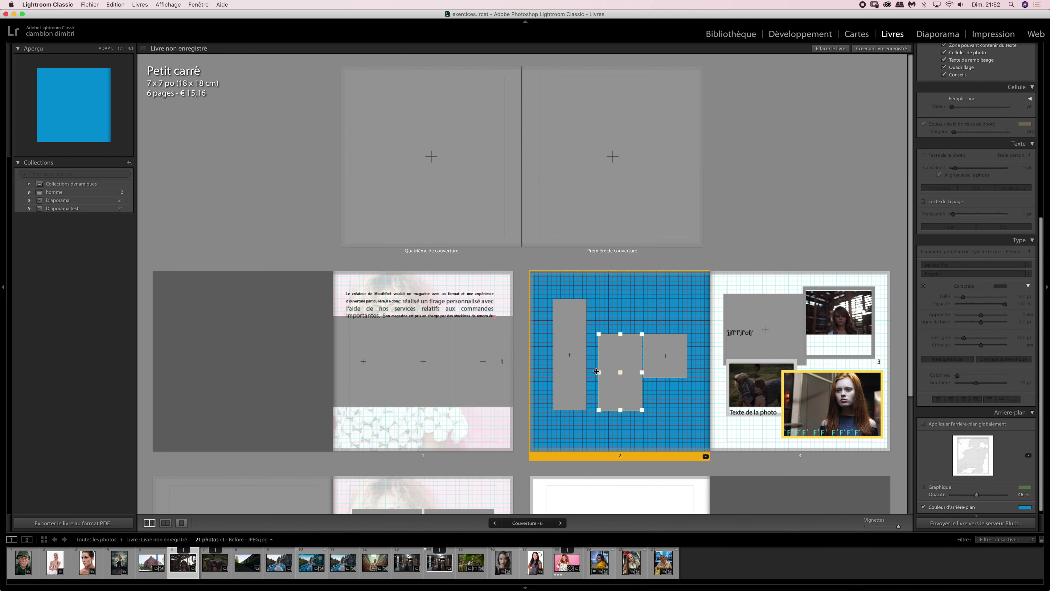
click(585, 337)
click(544, 476)
click(492, 290)
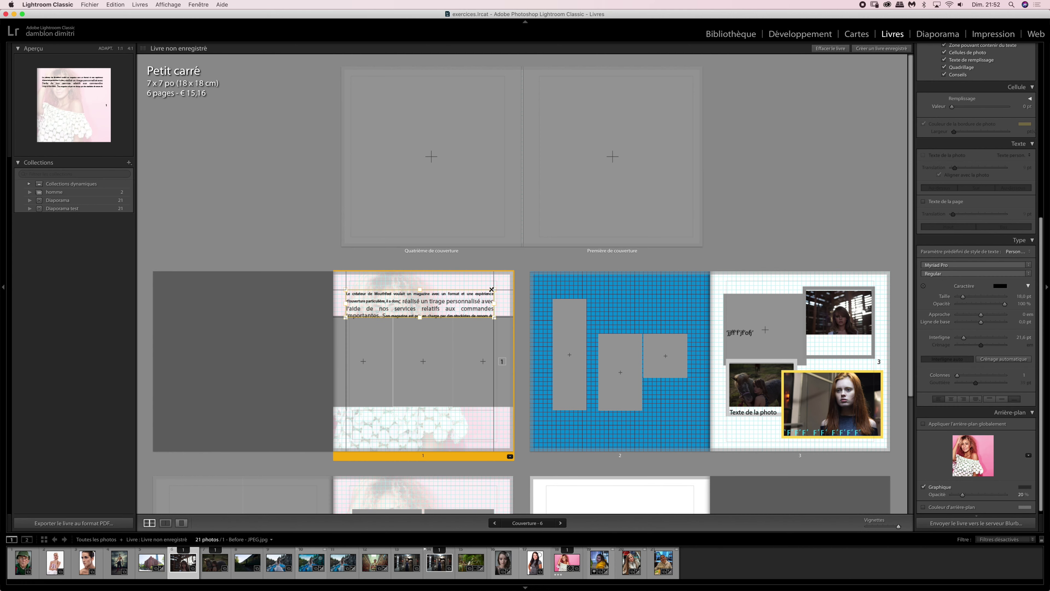
click(180, 524)
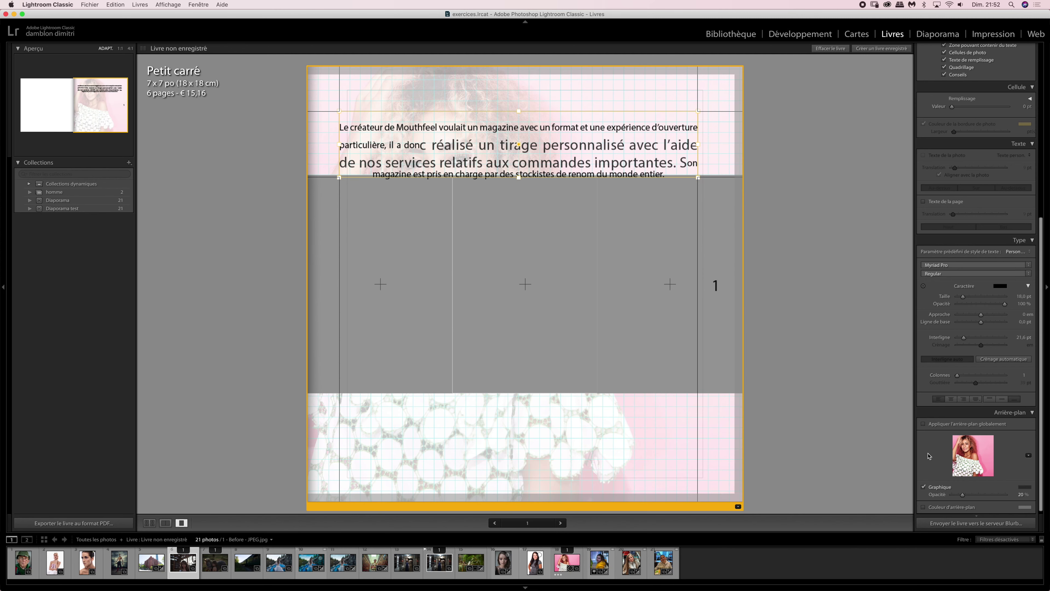
- Turn off page 1's photo graphic and give the page a green background colour with hue 105, saturation 100% and lightness 61%
click(924, 487)
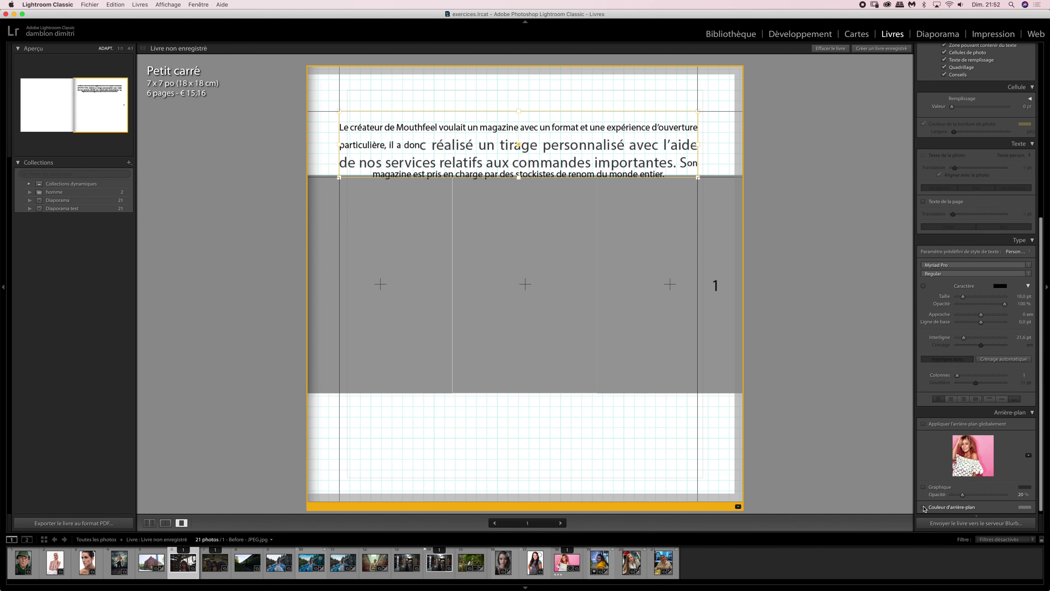
click(924, 507)
click(1025, 508)
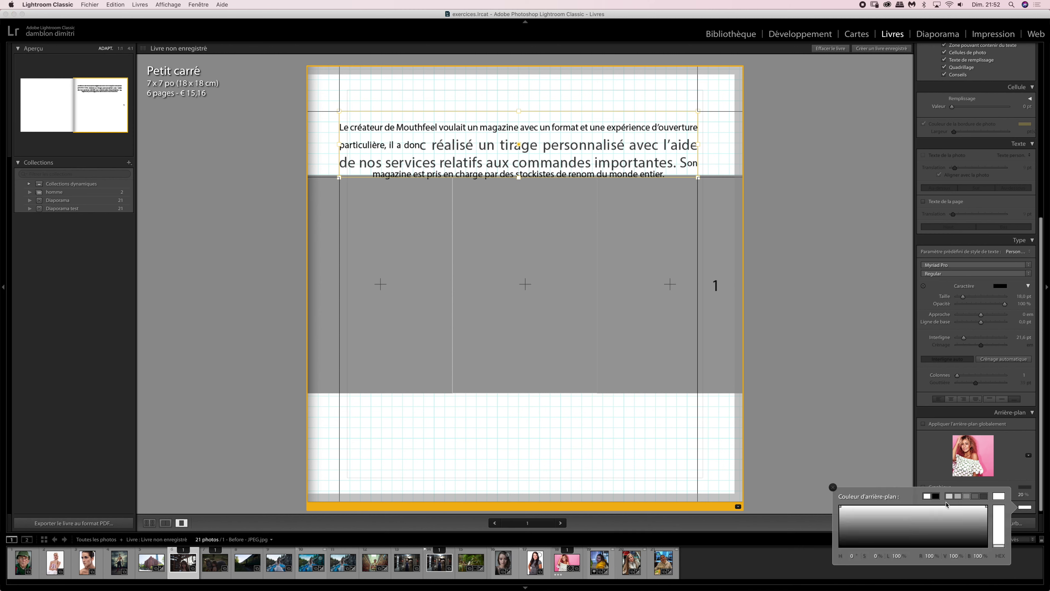
drag(999, 518, 1004, 495)
click(882, 521)
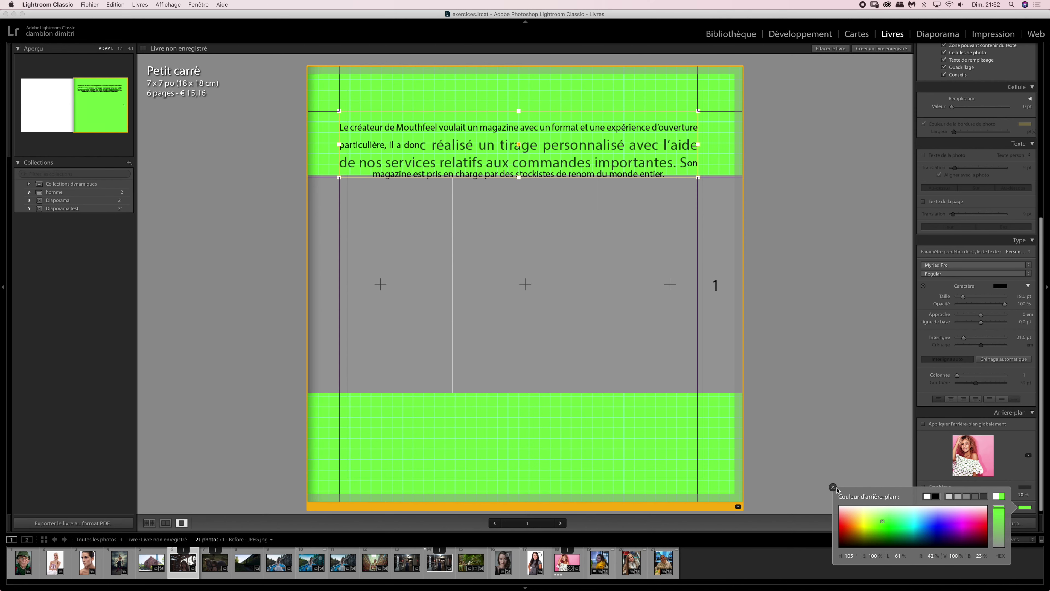
click(833, 487)
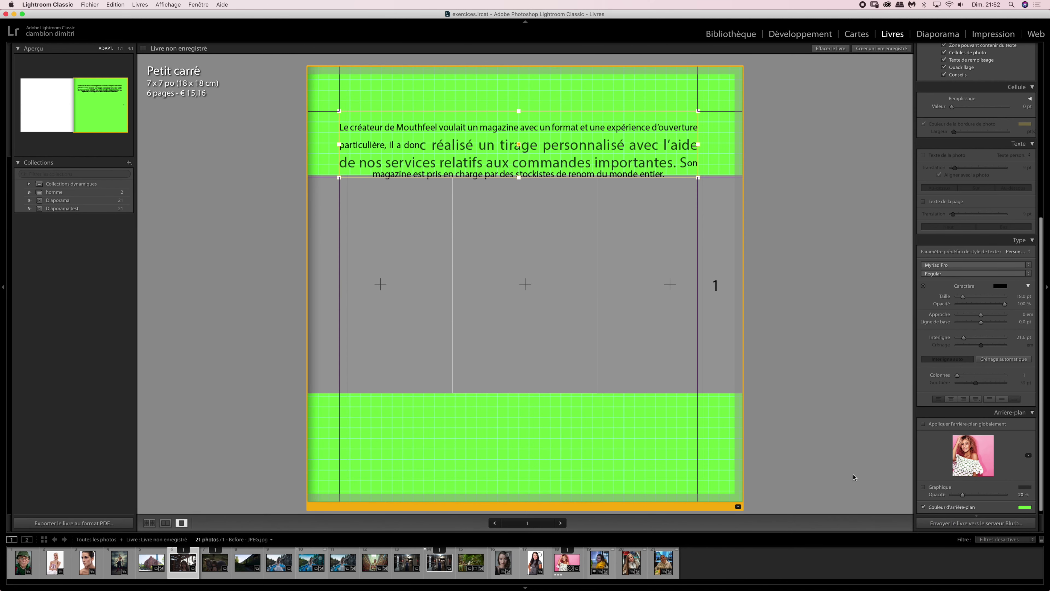
- Turn page 1's photo graphic back on over the green background and set its opacity to 23%
click(150, 523)
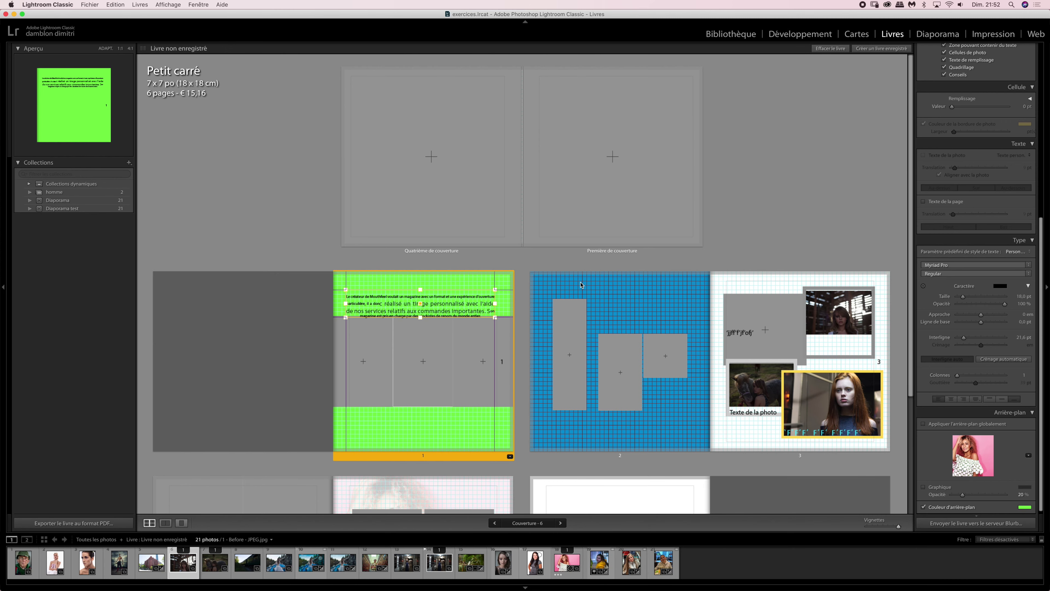
click(181, 523)
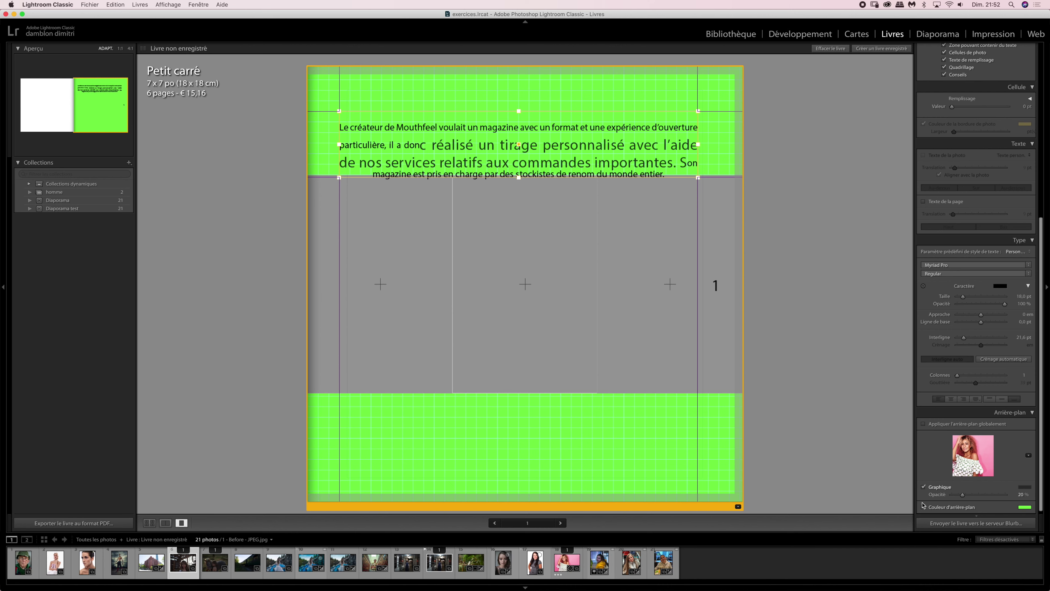
click(924, 487)
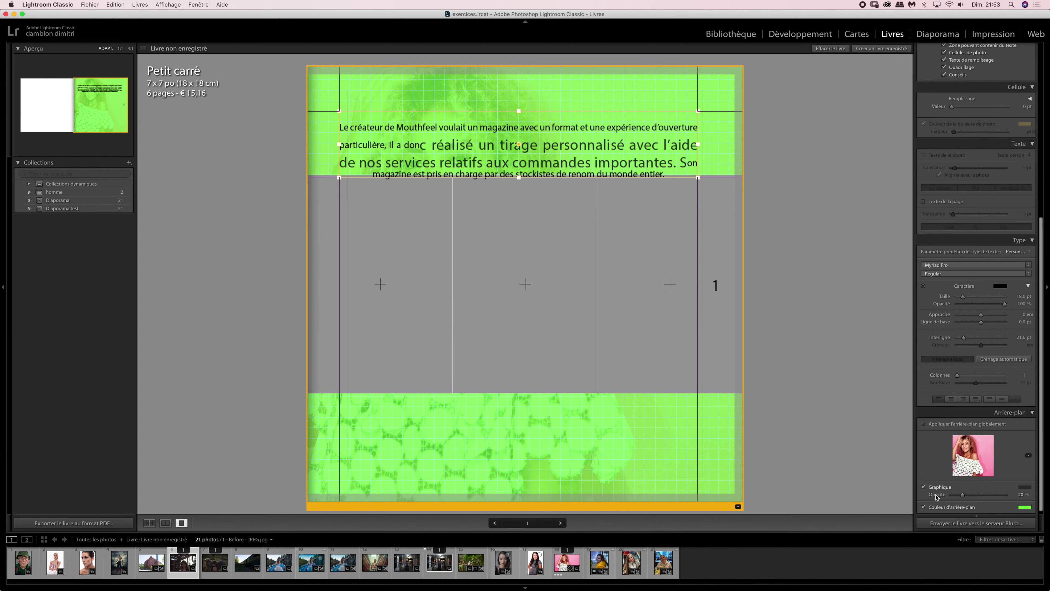
drag(963, 496, 1013, 500)
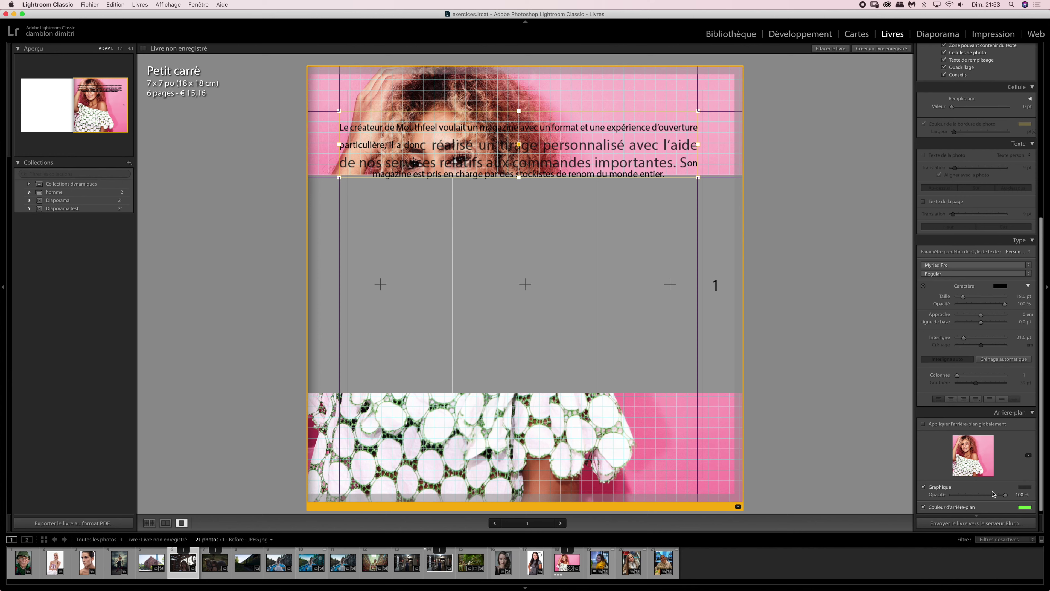
drag(1005, 494, 965, 494)
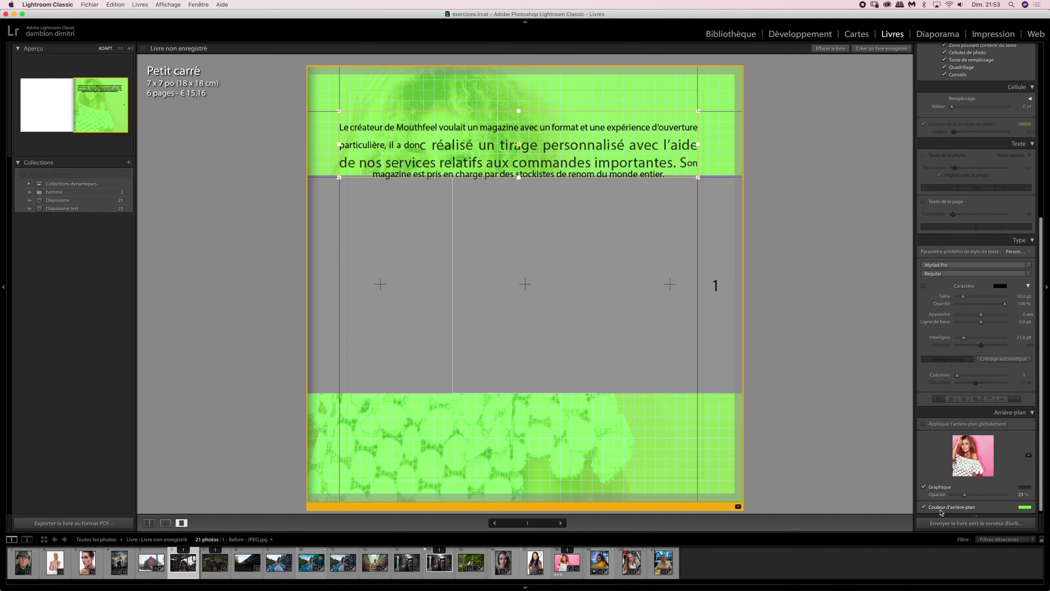
- Compare page 1's background by switching the photo graphic and the background colour off and on in turn
click(925, 487)
click(924, 487)
click(924, 487)
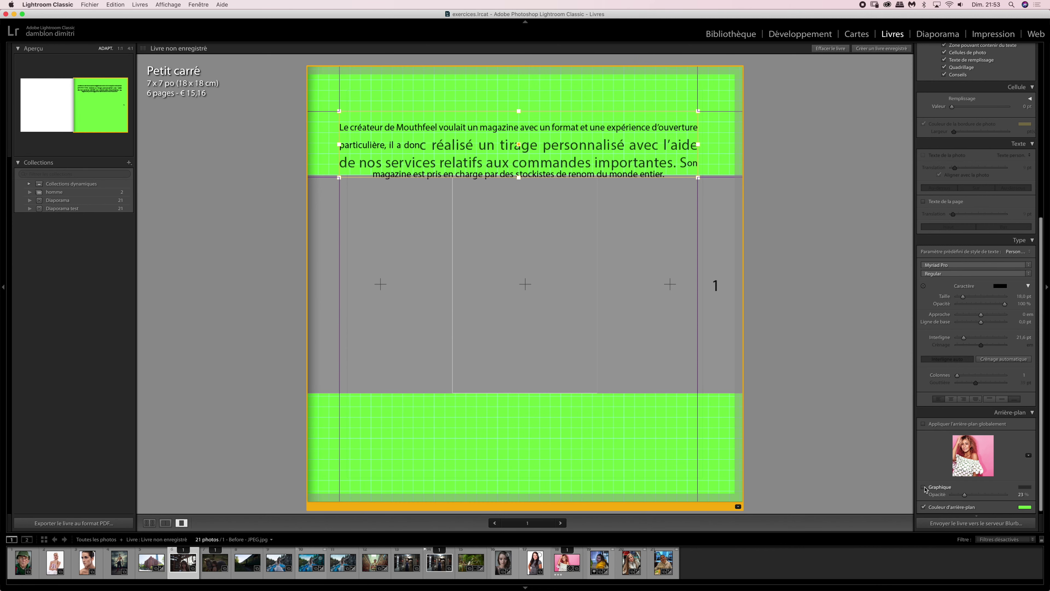
click(924, 507)
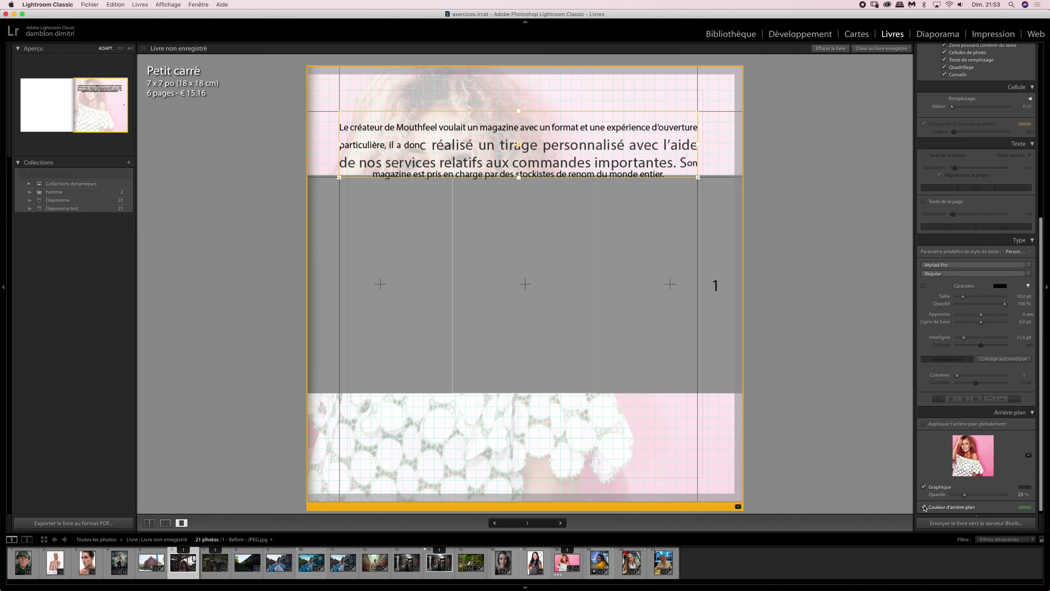
click(925, 507)
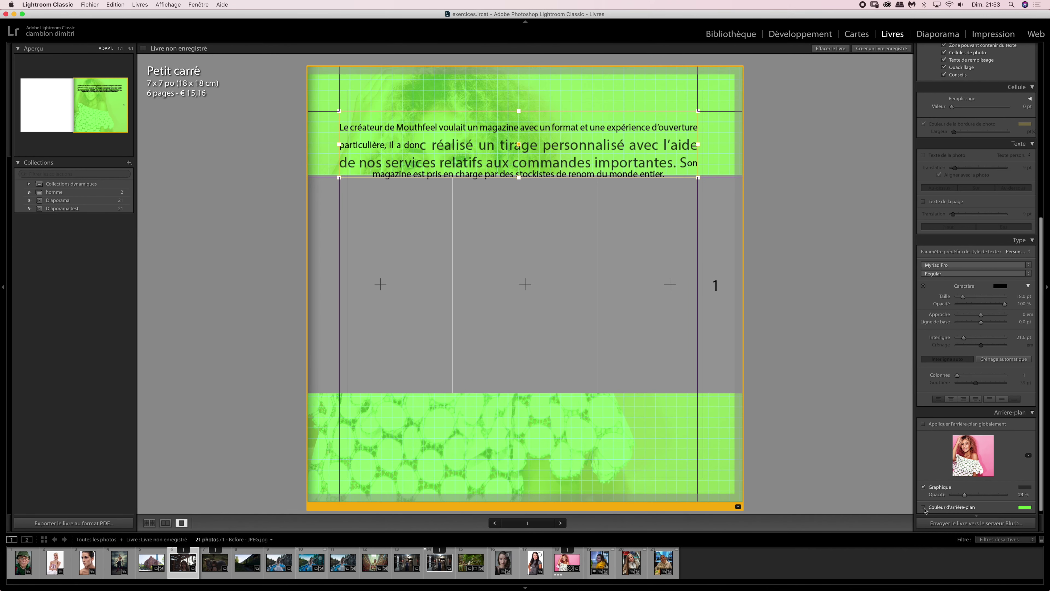
click(924, 508)
click(925, 507)
click(924, 487)
click(925, 487)
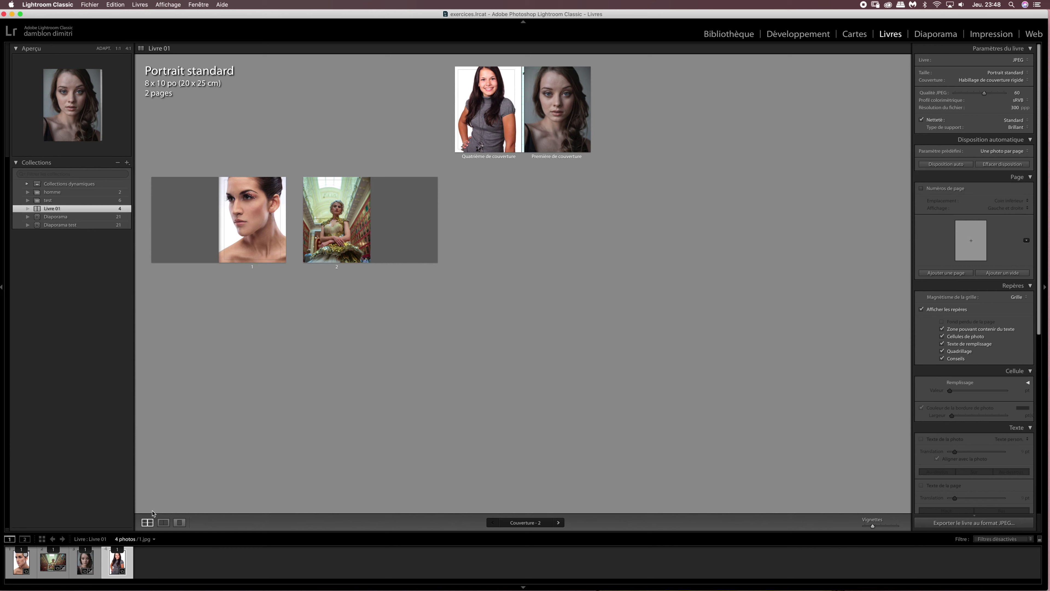
- Examine the cover and both pages of Livre 01 one at a time in single-page view
click(179, 523)
click(558, 523)
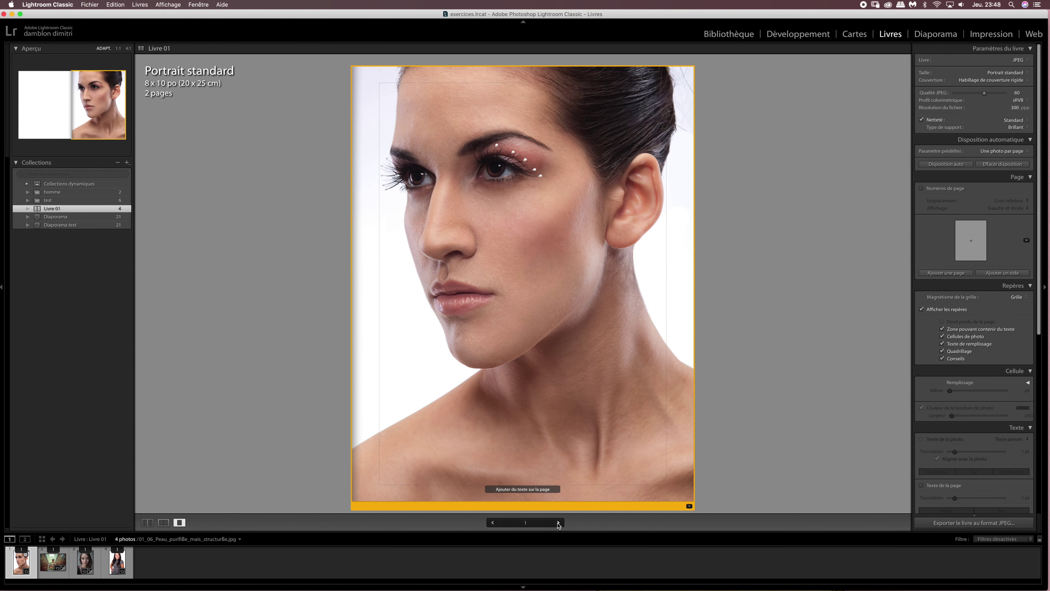
click(558, 523)
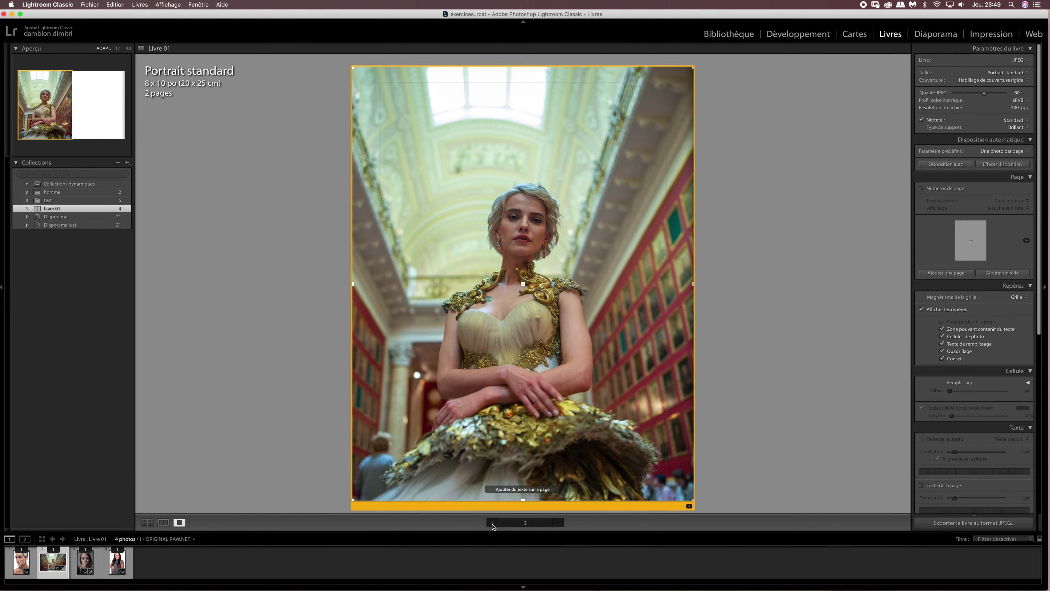
click(492, 523)
click(492, 523)
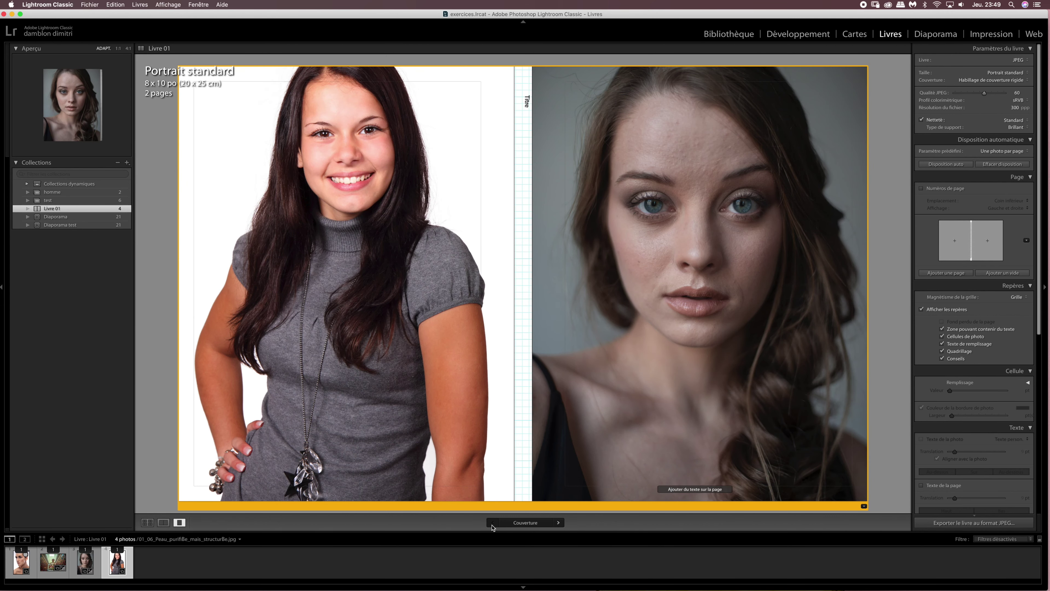
click(558, 523)
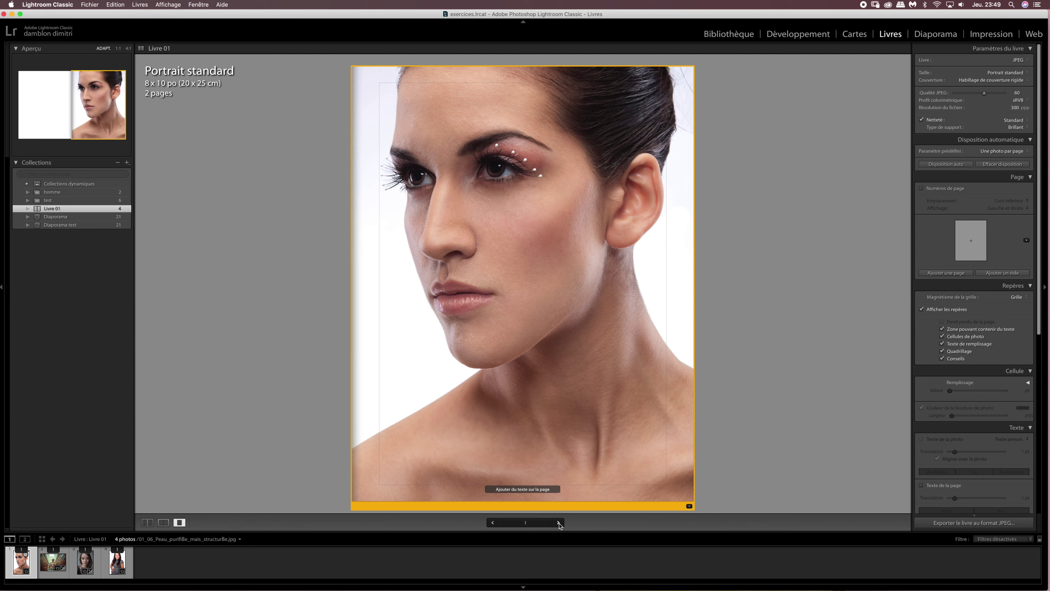
click(559, 522)
click(492, 522)
click(558, 522)
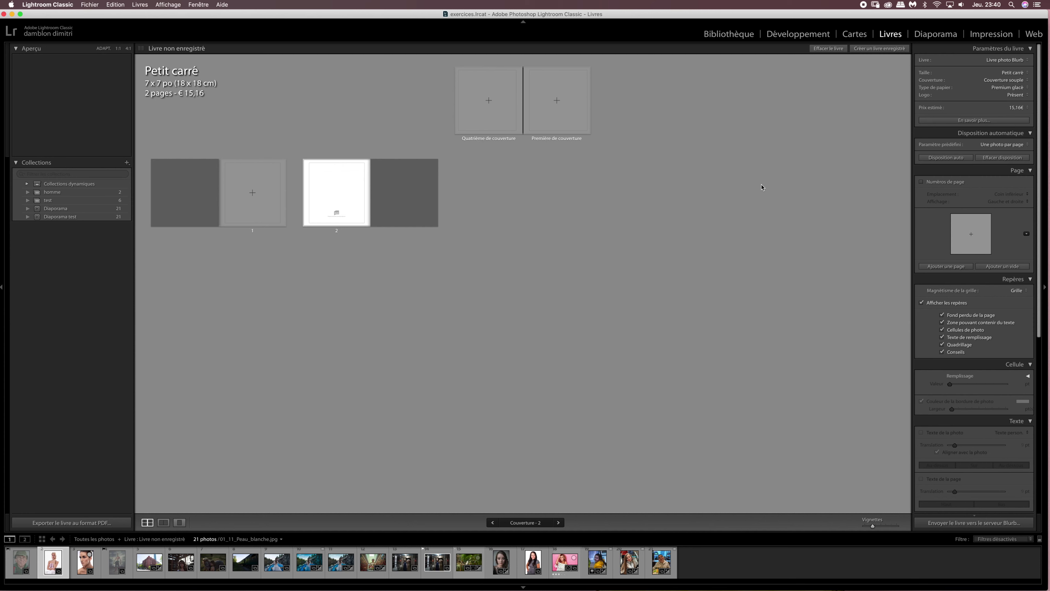
- Keep the new book as a Livre photo Blurb and resize it with its layout to Portrait standard, 8 x 10 po (20 x 25 cm)
click(995, 62)
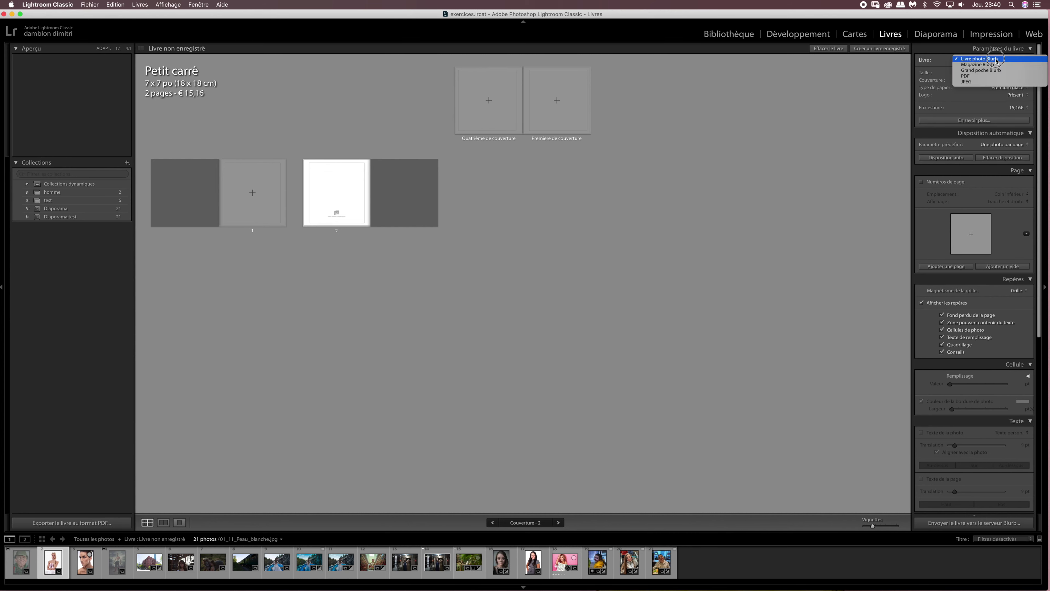
click(992, 61)
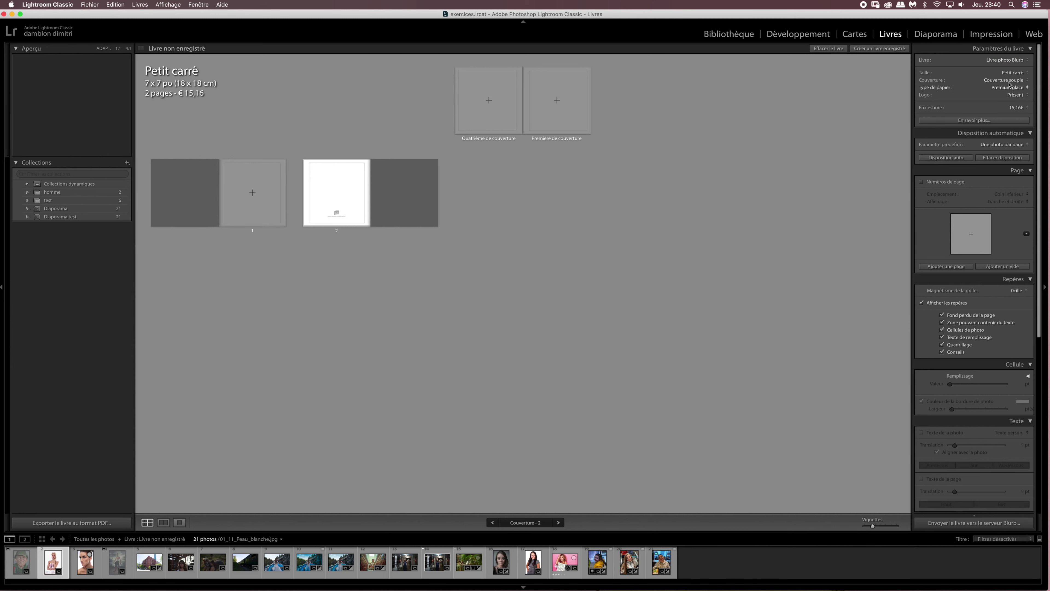
click(1011, 73)
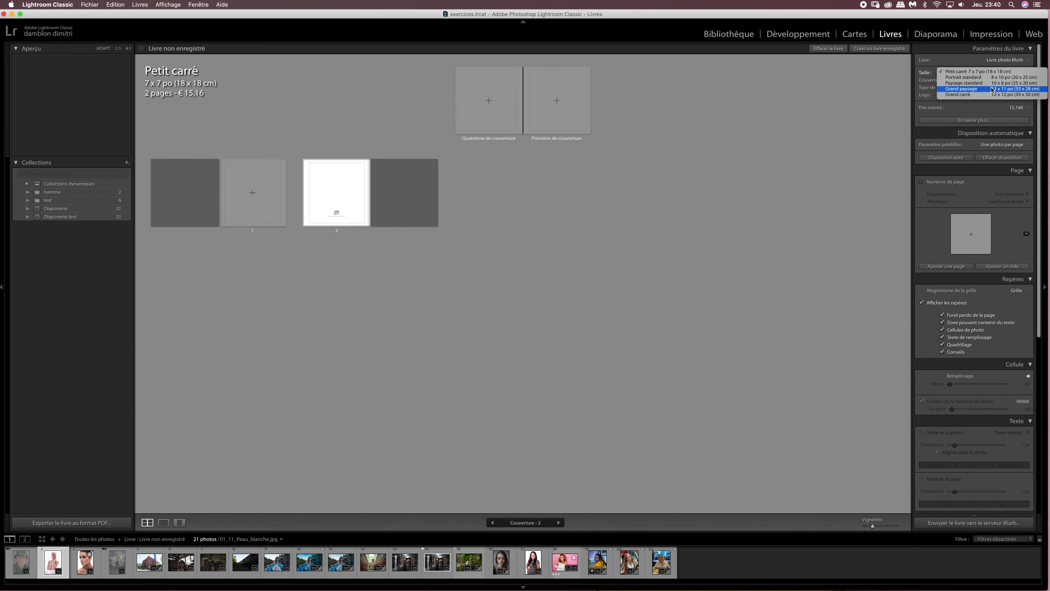
click(992, 78)
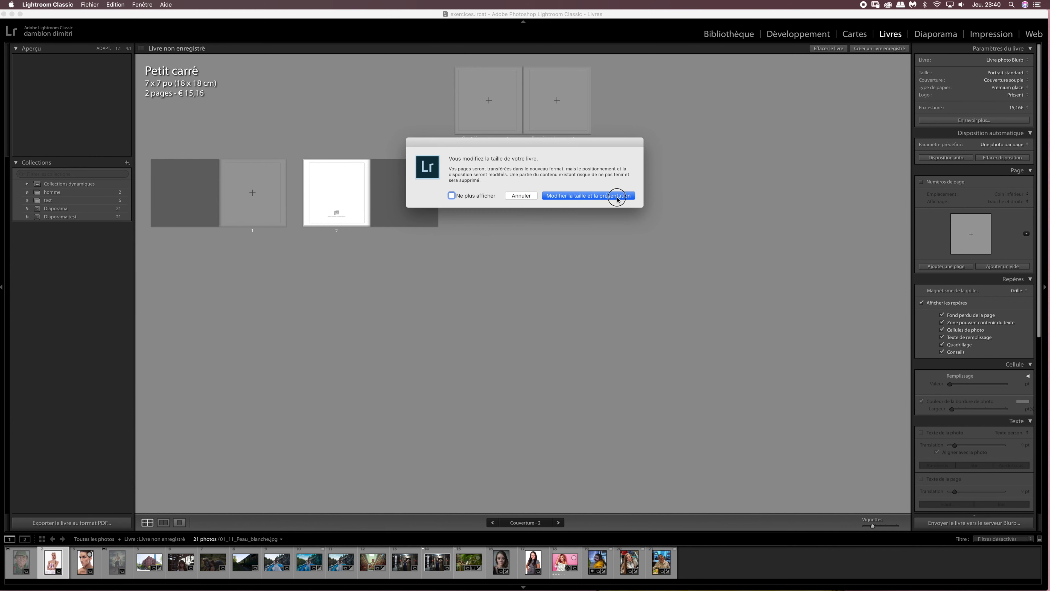
click(618, 196)
- Set the book's cover to Habillage de couverture rigide and its logo to Aucun, keeping the Premium glacé paper
click(994, 80)
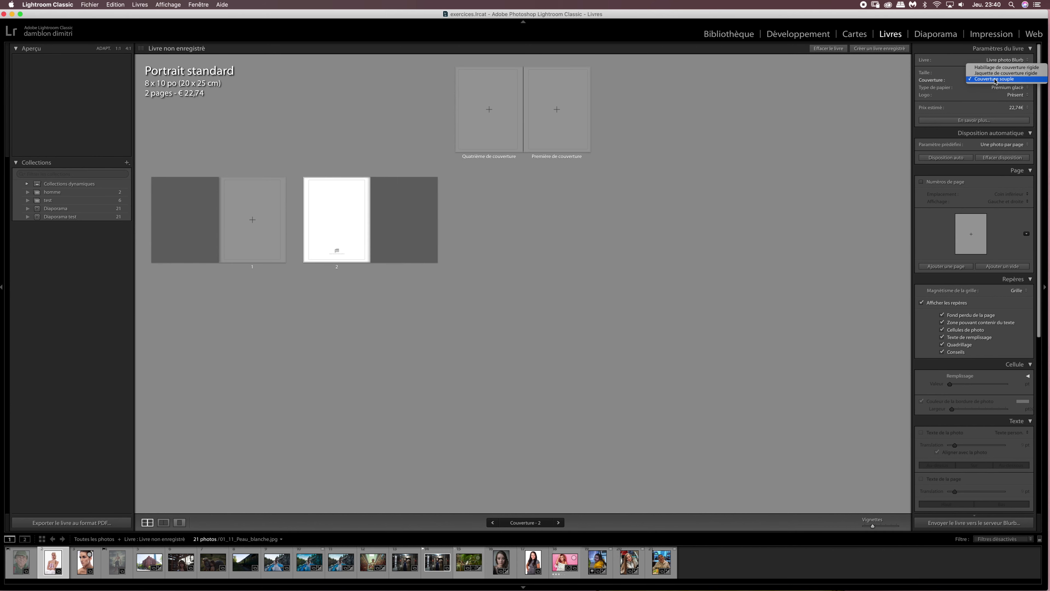
click(999, 68)
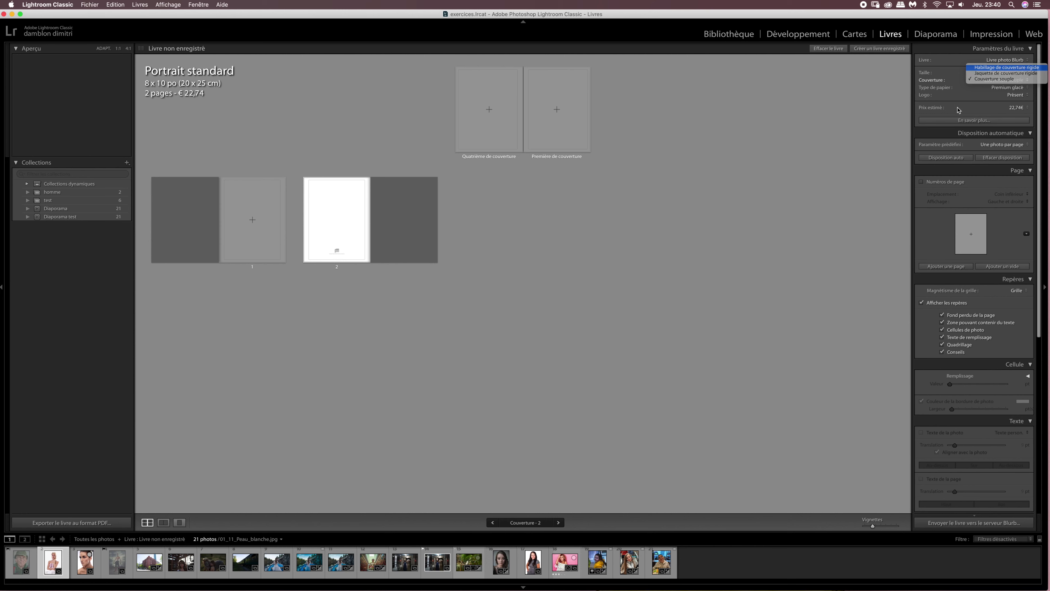
click(1006, 88)
click(1005, 88)
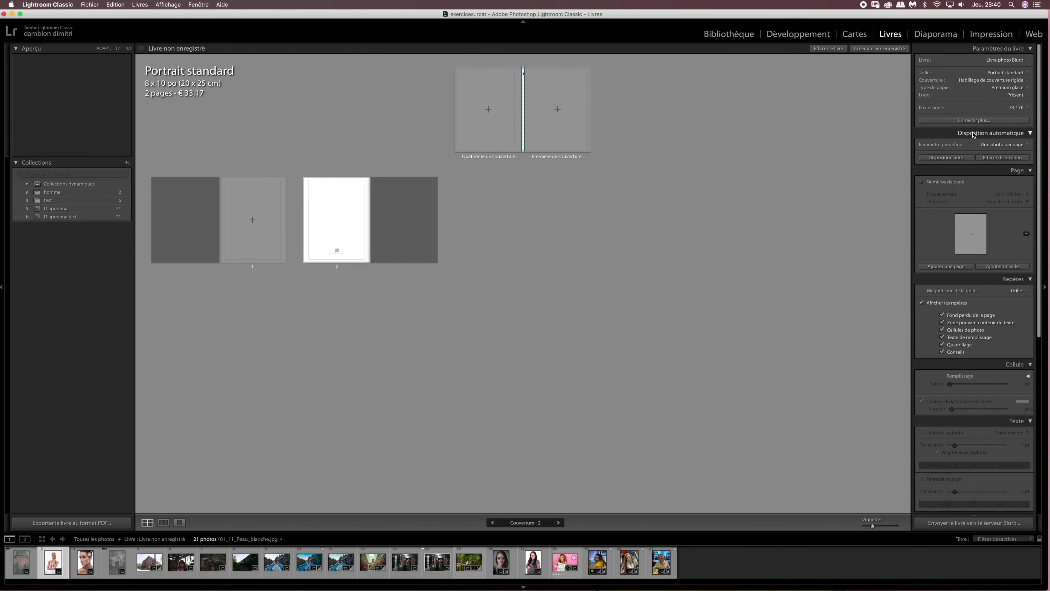
click(1018, 95)
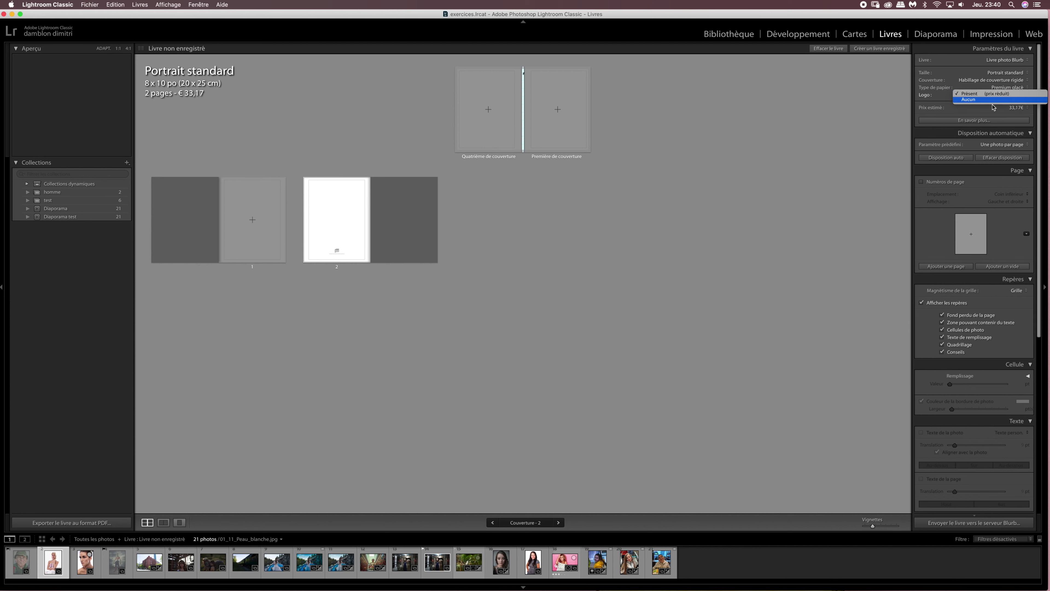
click(999, 99)
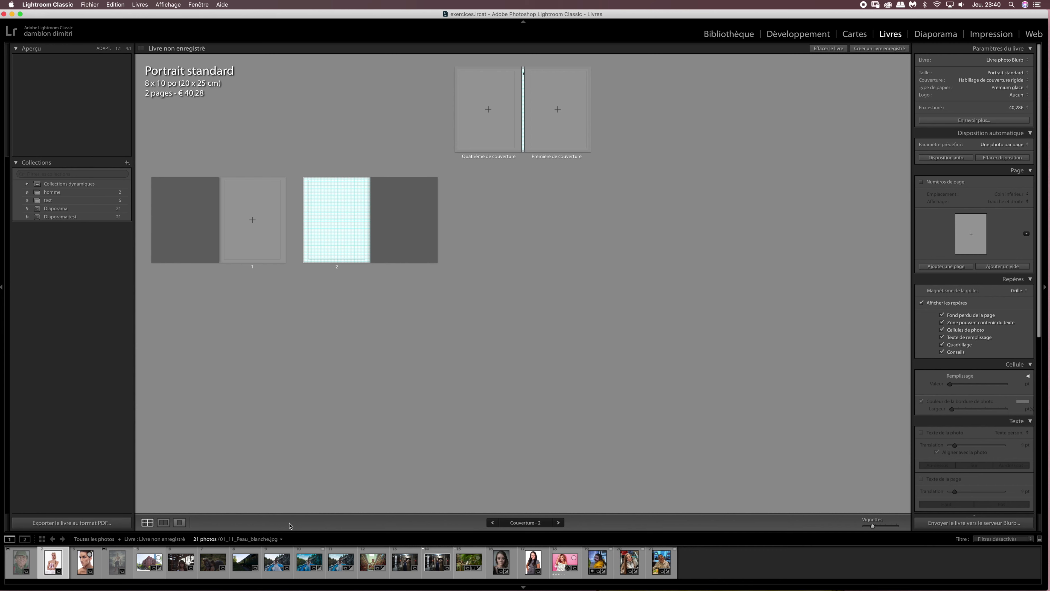
- Place portrait photos on the front and back covers and page 1, and the gold-dress photo on page 2
drag(498, 562, 546, 118)
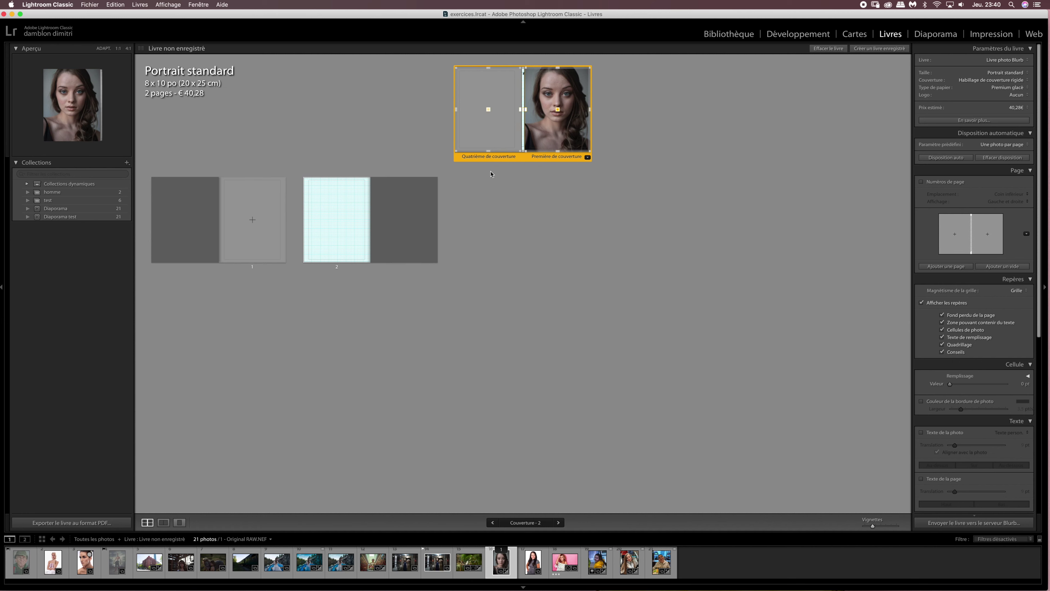
drag(533, 562, 498, 126)
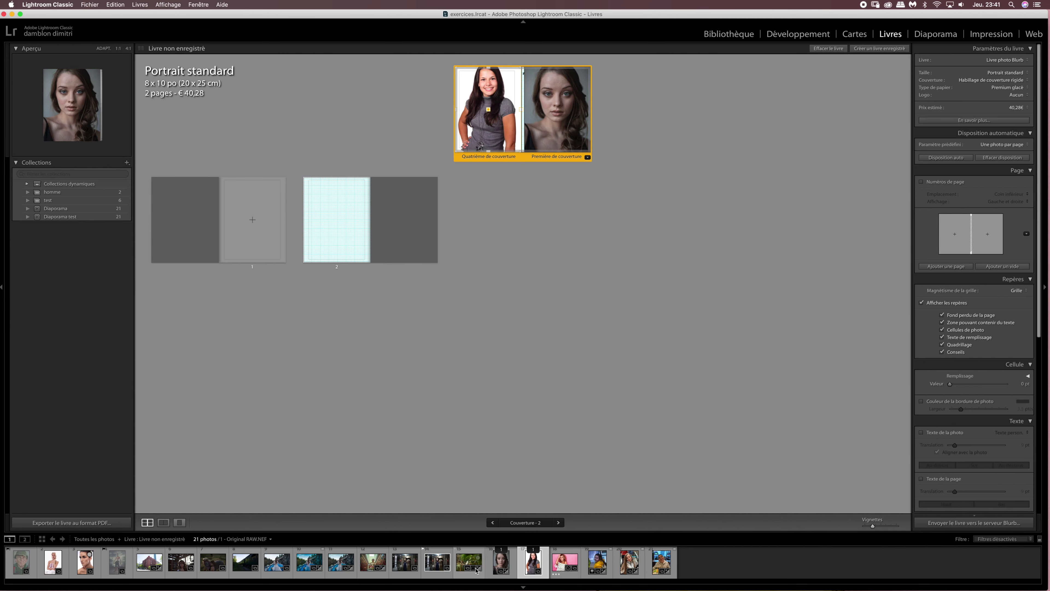
drag(85, 561, 237, 241)
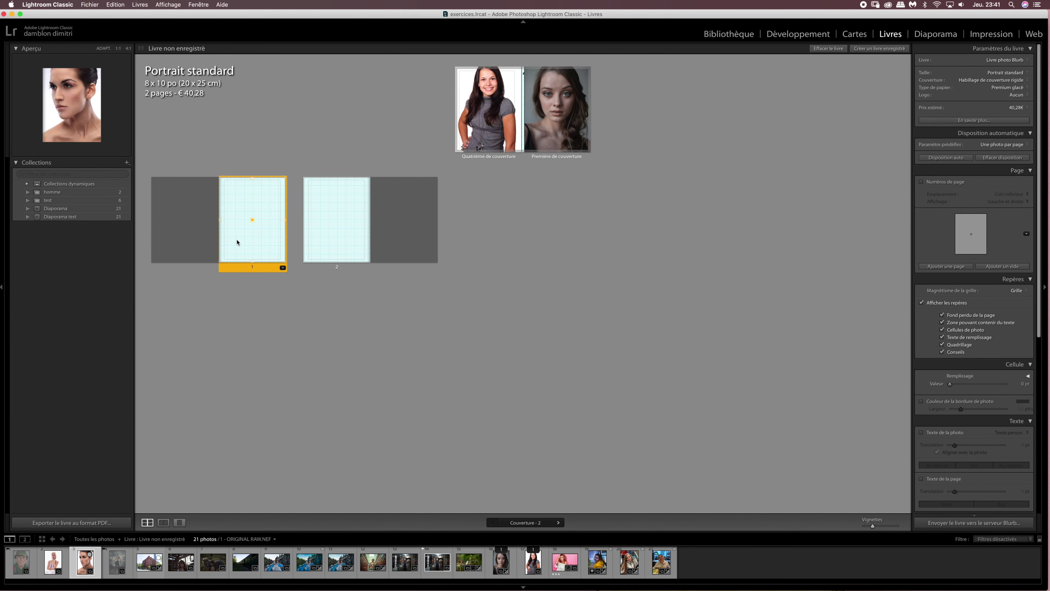
drag(371, 563, 345, 232)
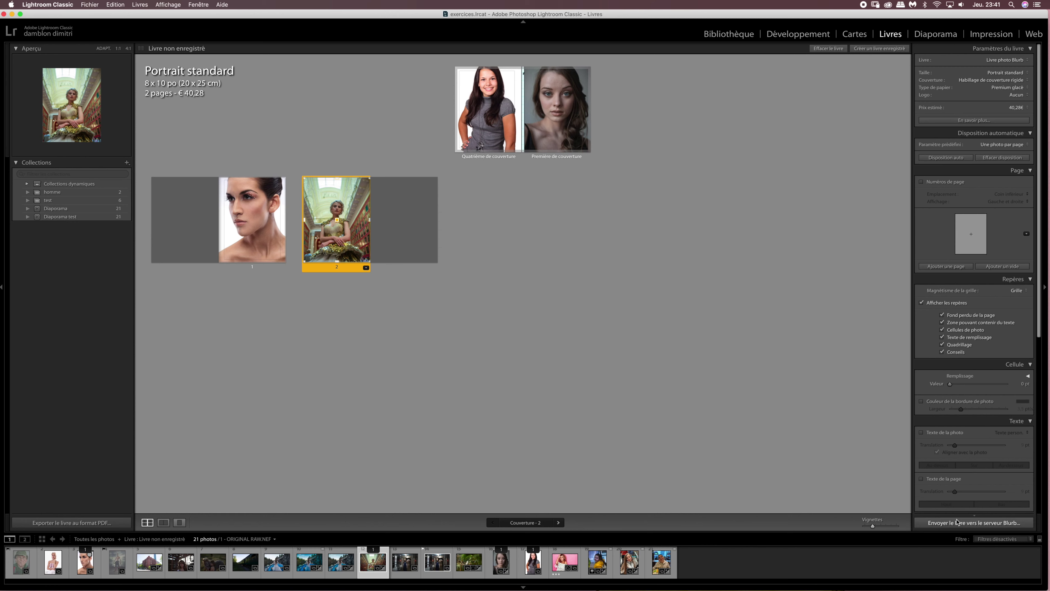
- Review the order summary in the Blurb purchase dialog and leave without uploading the book
click(980, 523)
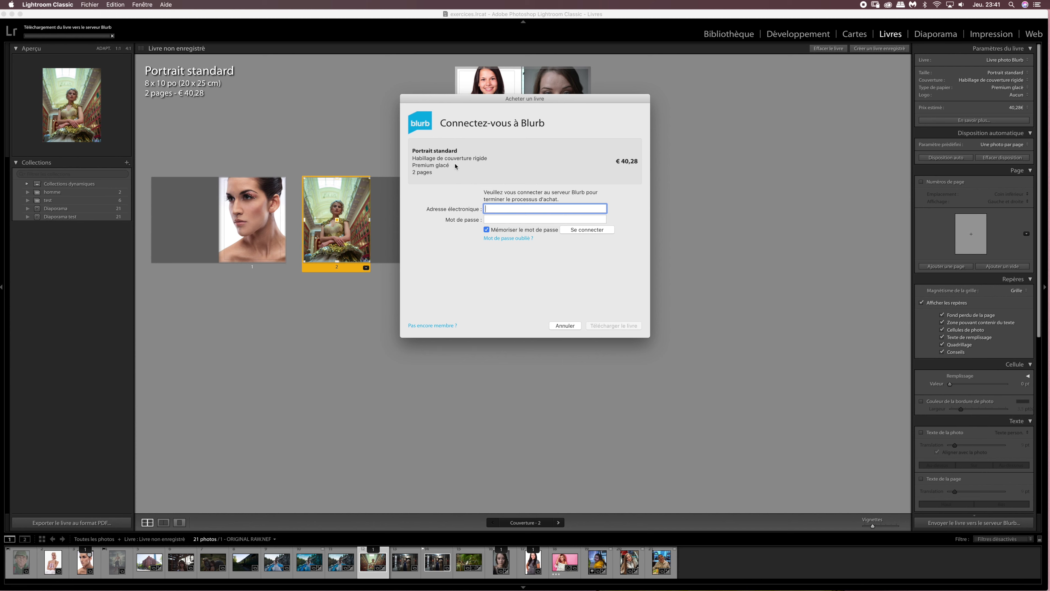
click(617, 164)
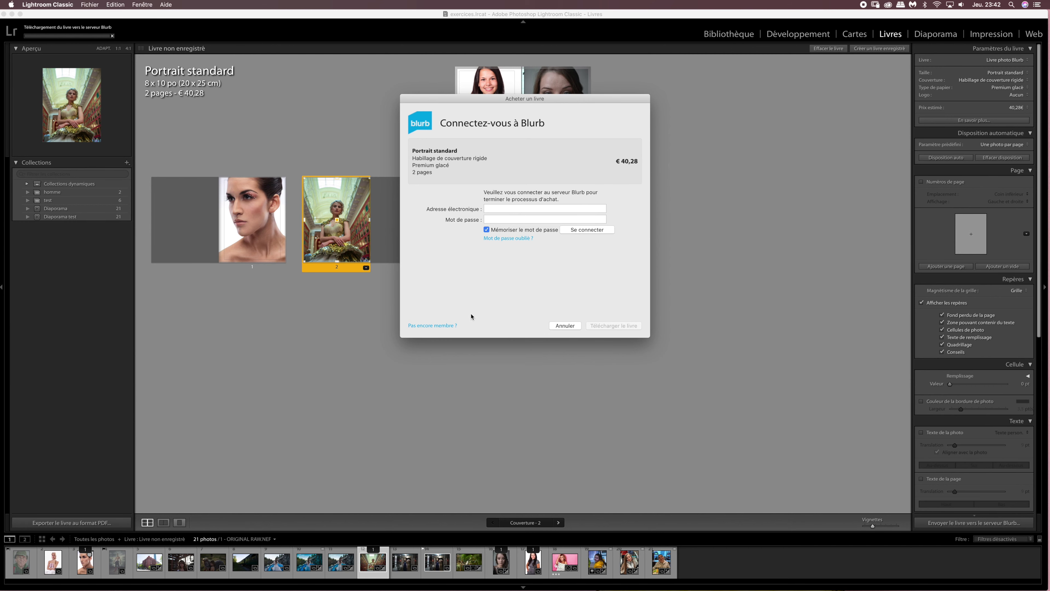
click(565, 326)
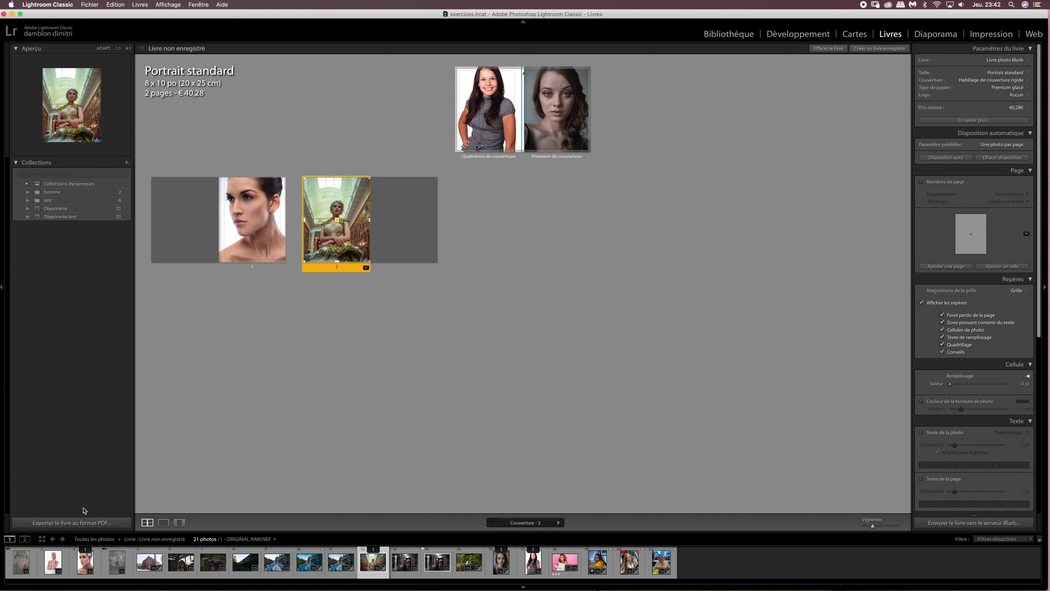
- Export the book as a PDF named test to the Bureau folder
click(87, 521)
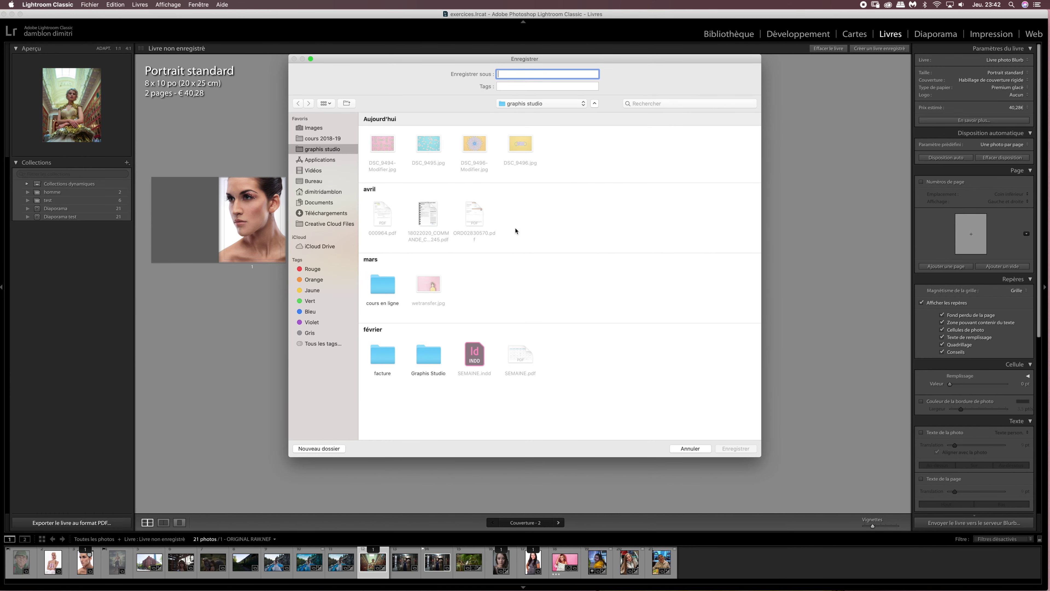
text(t)
click(318, 183)
click(731, 449)
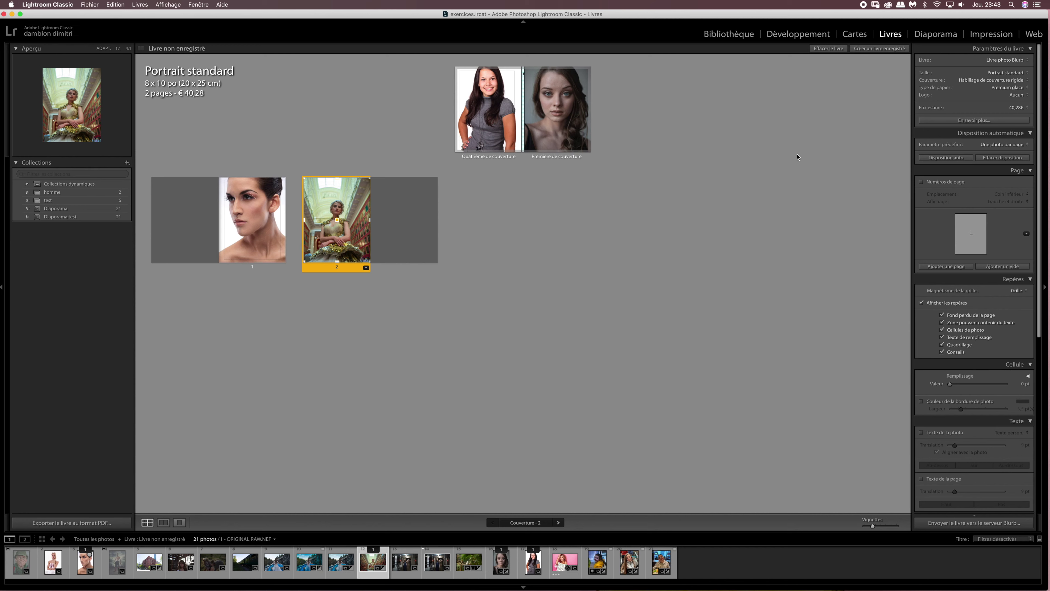
- Change the book type to JPEG and export the book as test to the Bureau folder
click(1003, 62)
click(983, 84)
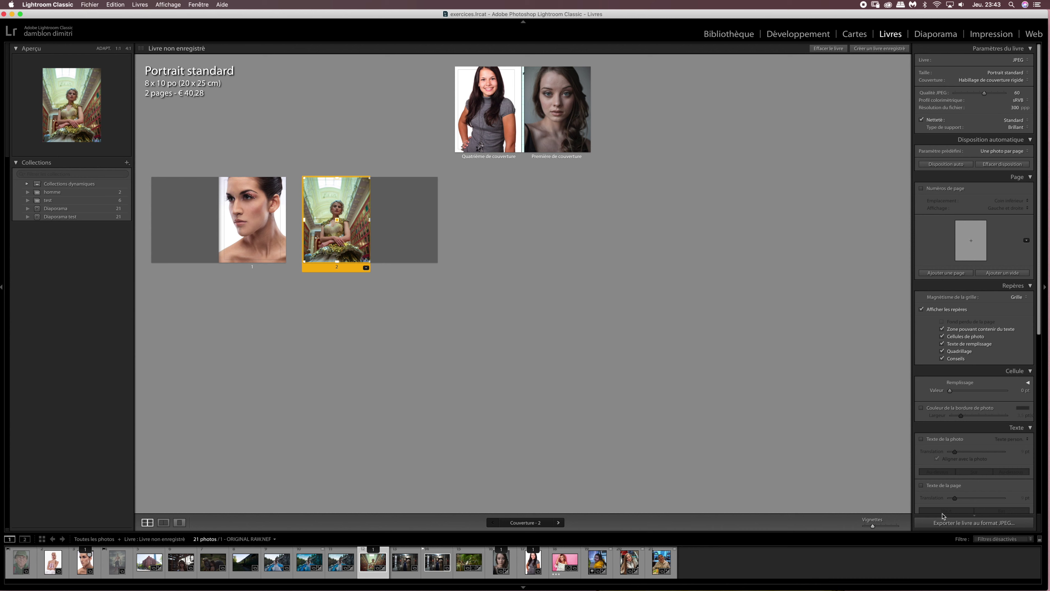
click(951, 523)
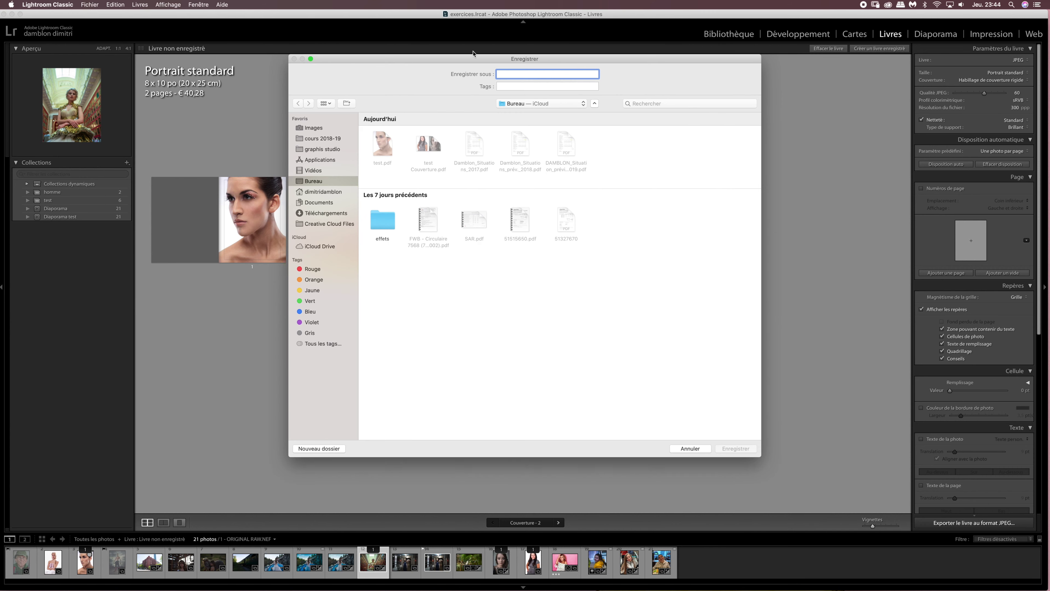
text(test)
click(730, 450)
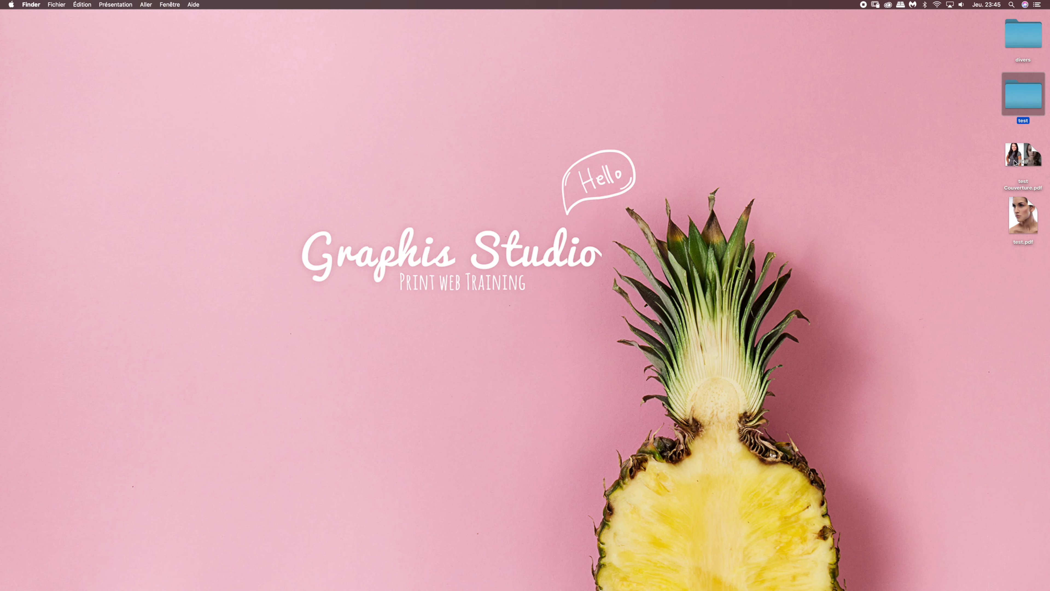
- Preview the exported test Couverture.pdf and both pages of test.pdf on the desktop
click(1016, 162)
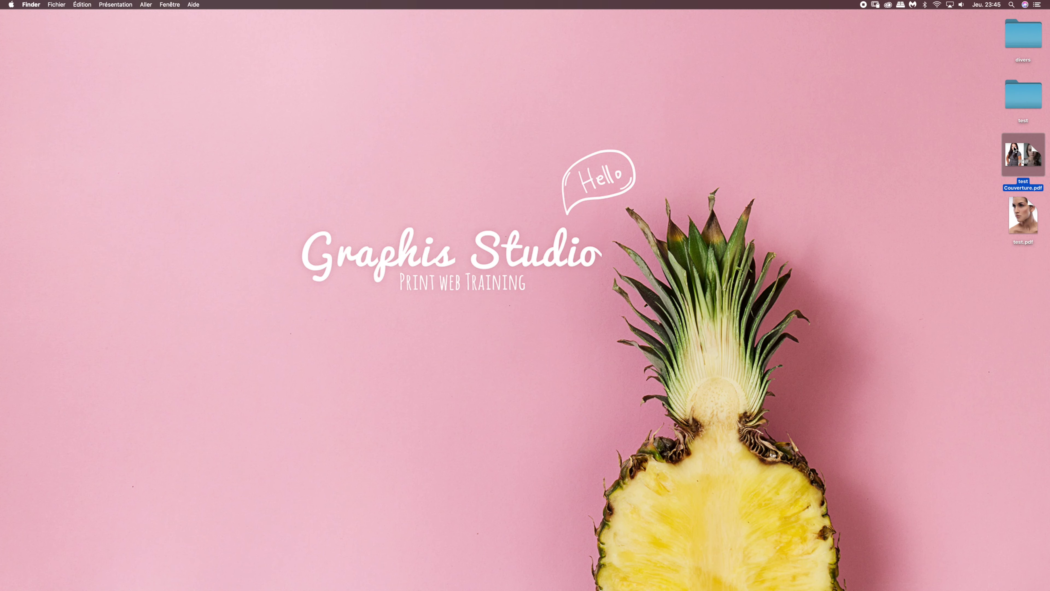
key(space)
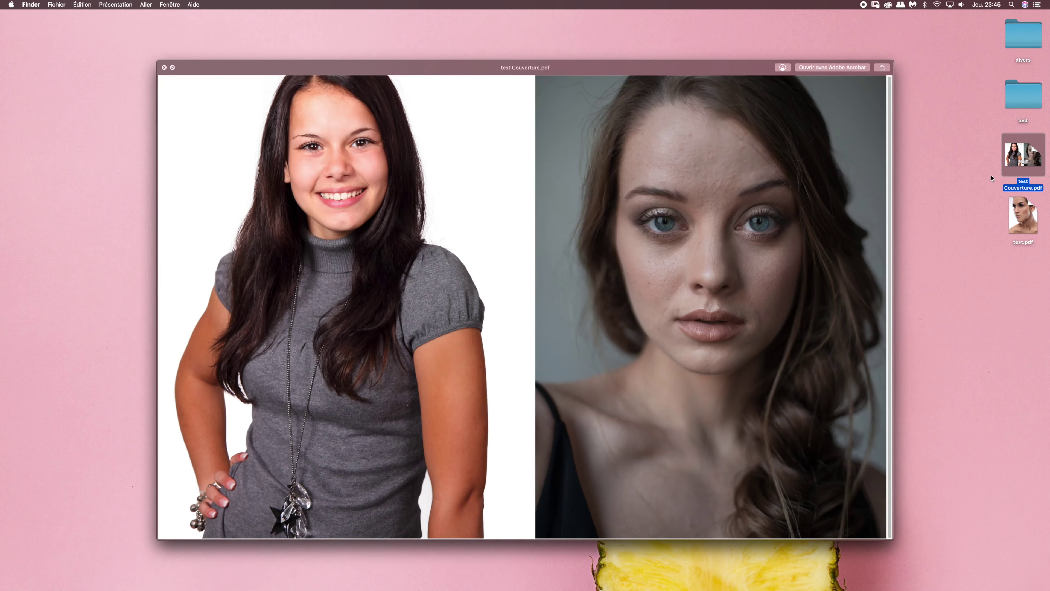
key(space)
key(Down)
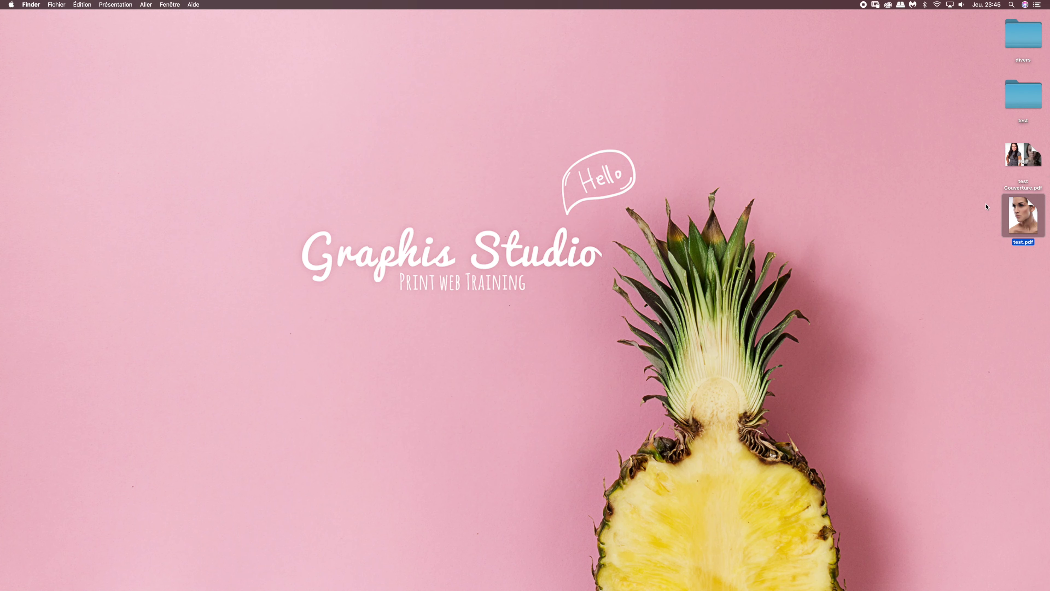
key(space)
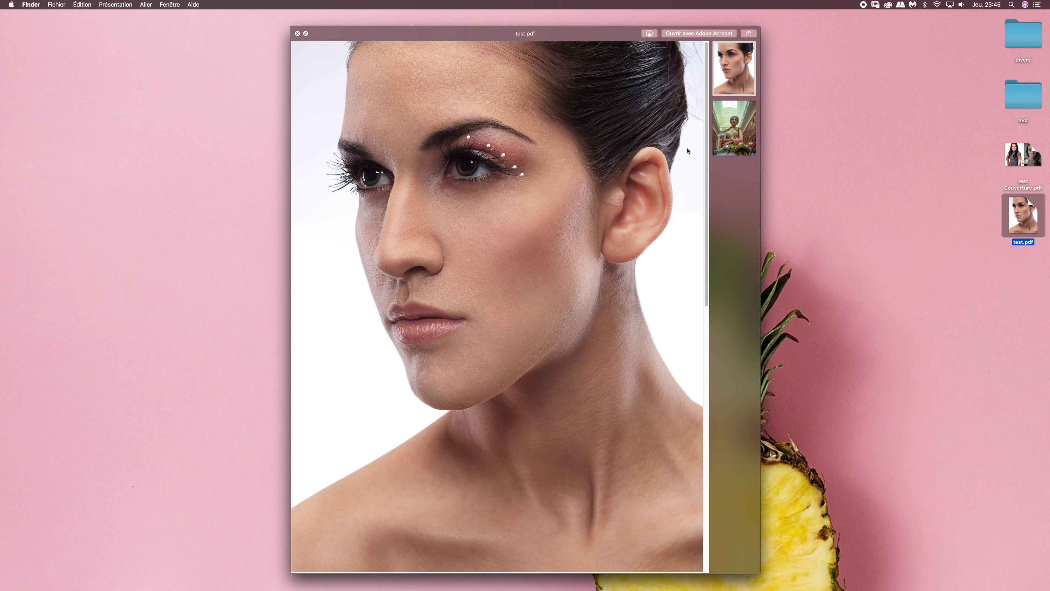
click(729, 140)
click(732, 86)
click(730, 127)
click(733, 79)
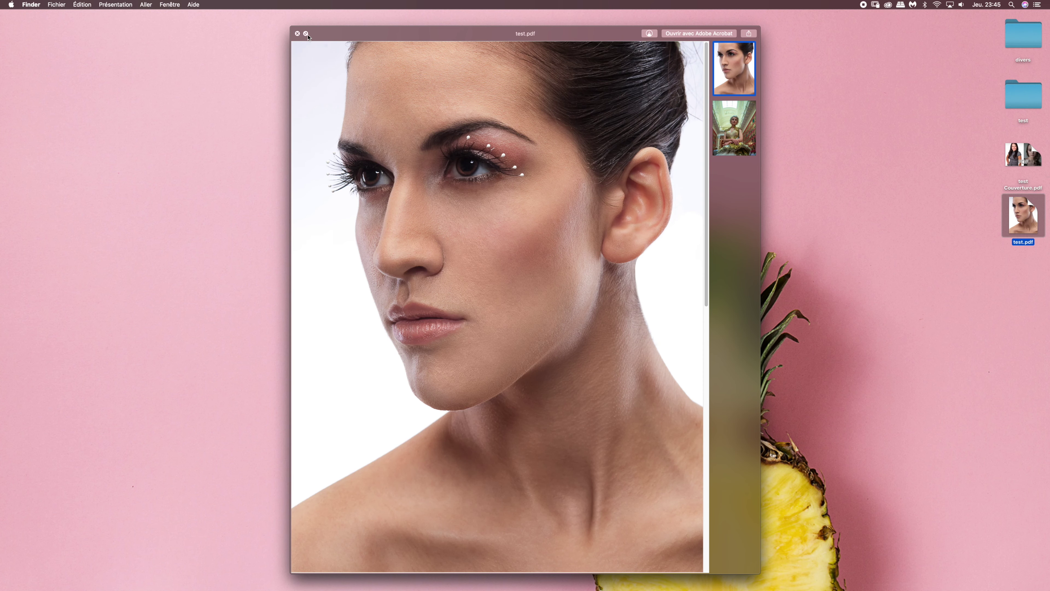
key(space)
- Open test Couverture.pdf in Adobe Acrobat to view the cover, and close it
click(1022, 159)
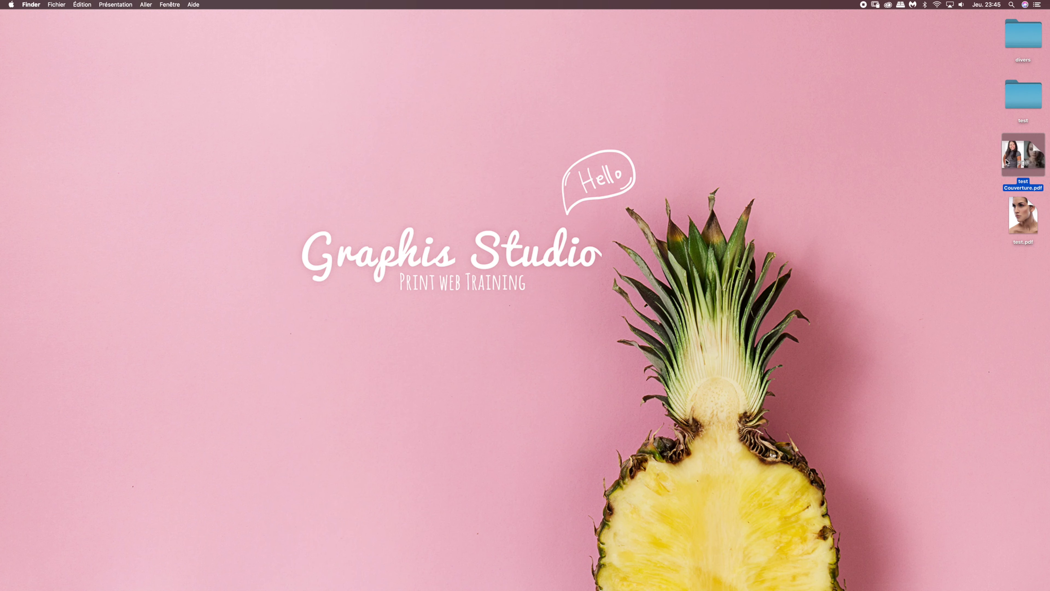
key(super+o)
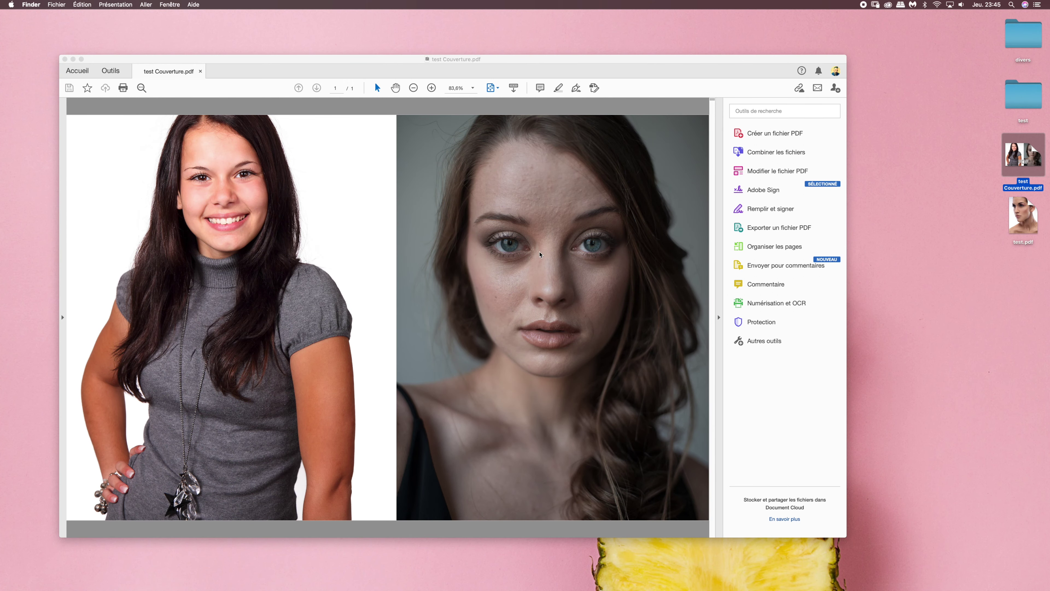
click(64, 59)
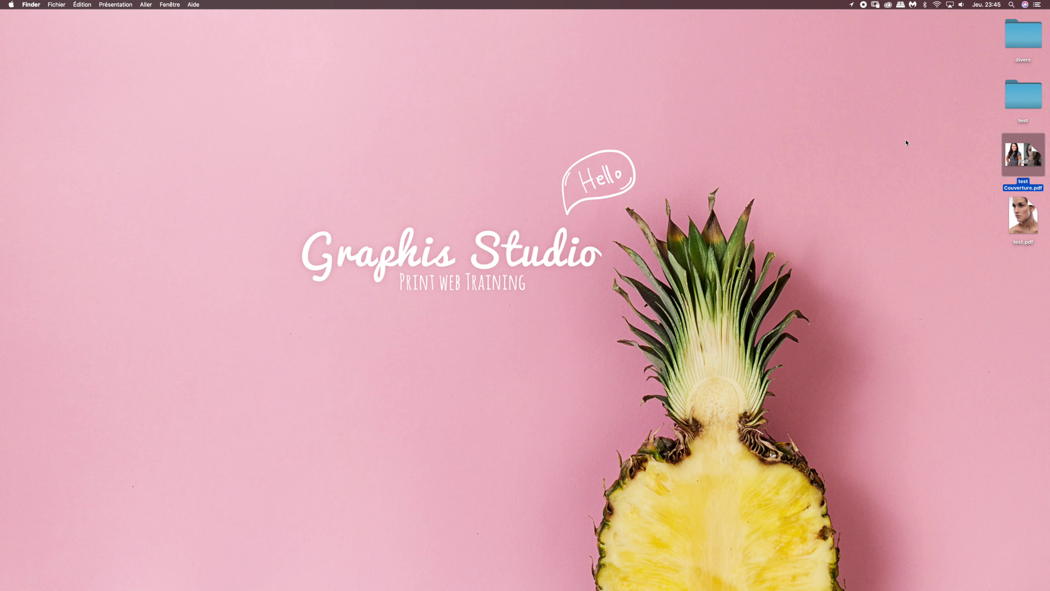
- Open the exported test folder in icon view and preview test Couverture.jpg and test Page 1.jpg
double_click(1013, 96)
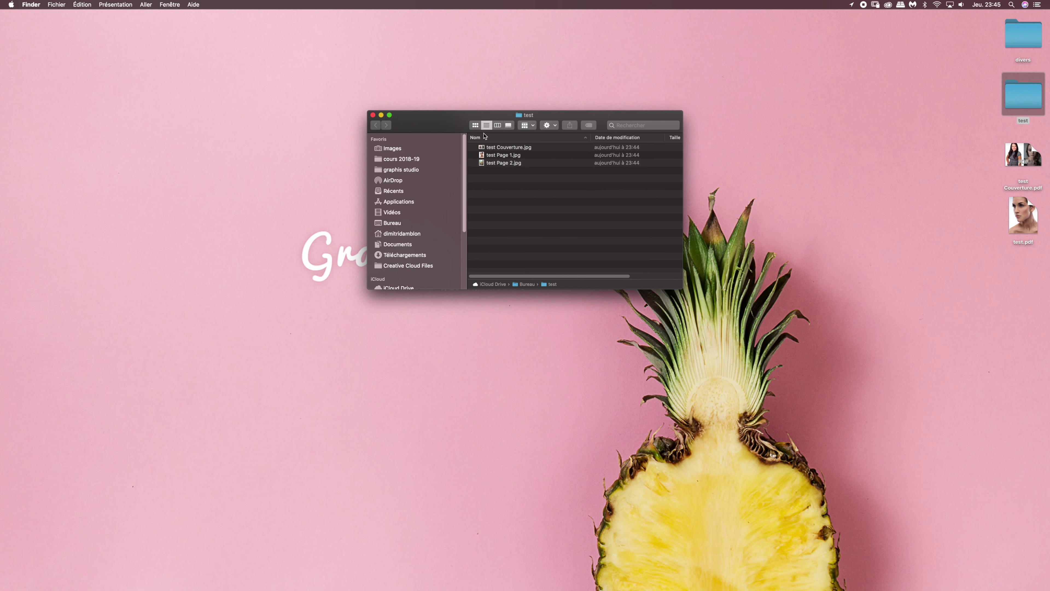
click(475, 125)
click(490, 151)
key(space)
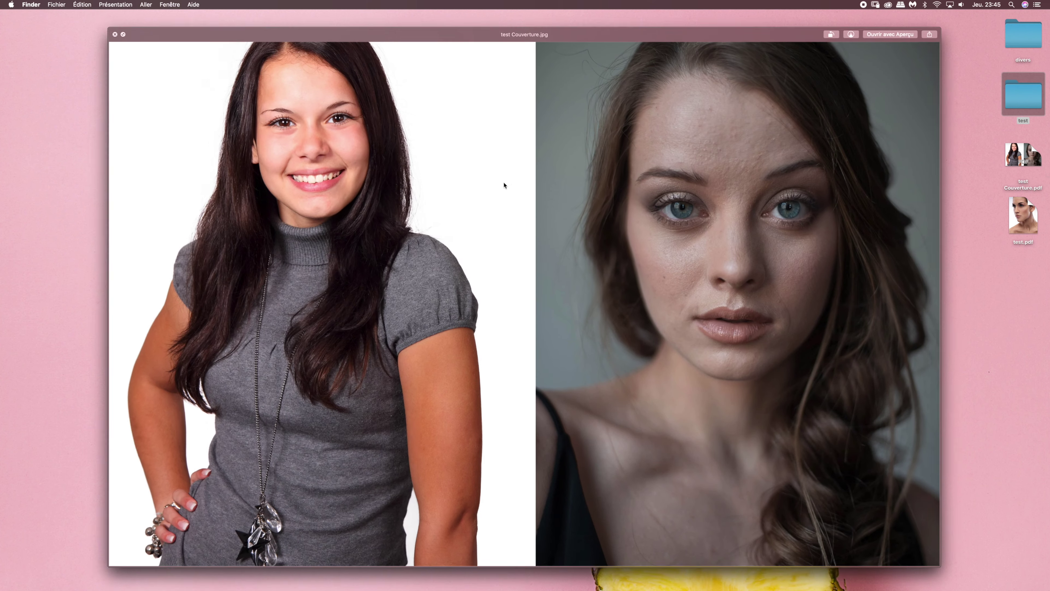
key(space)
click(530, 168)
key(space)
key(space)
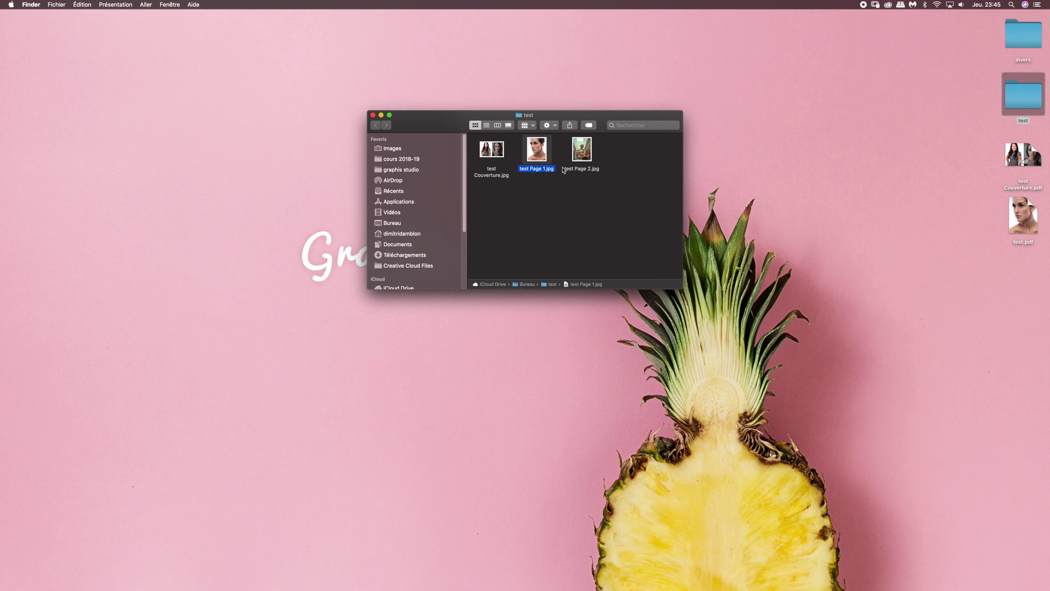
- Preview the cover JPEG again, followed by test Page 1.jpg and test Page 2.jpg
click(498, 157)
key(space)
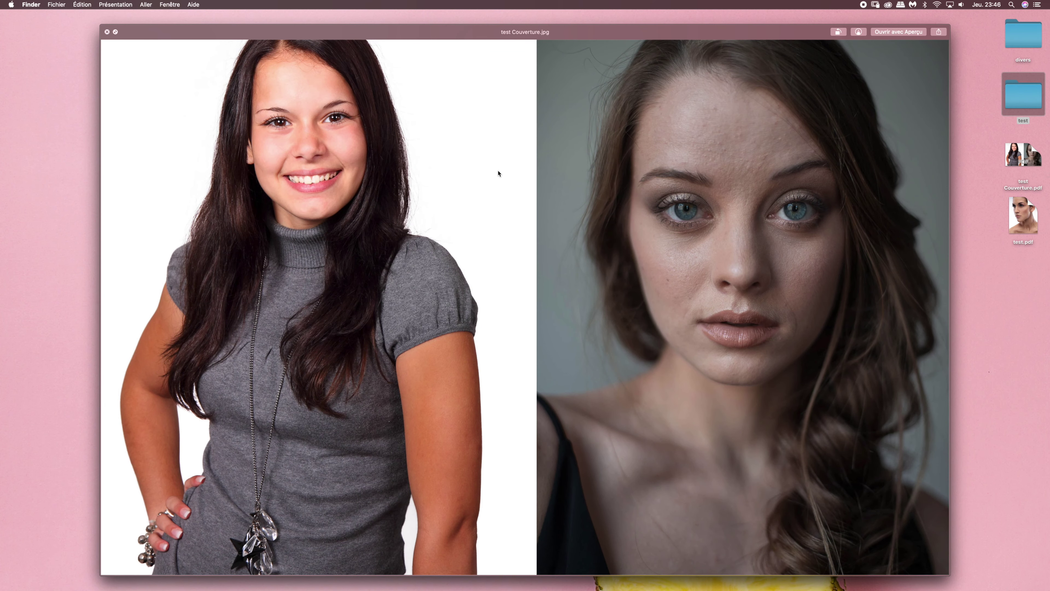
key(space)
click(531, 165)
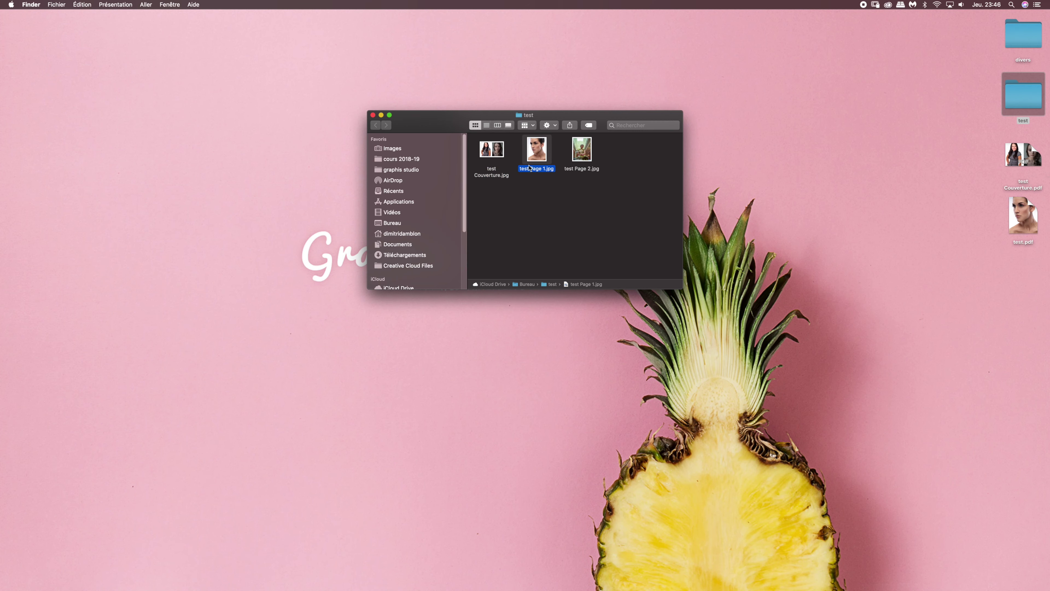
key(space)
key(space)
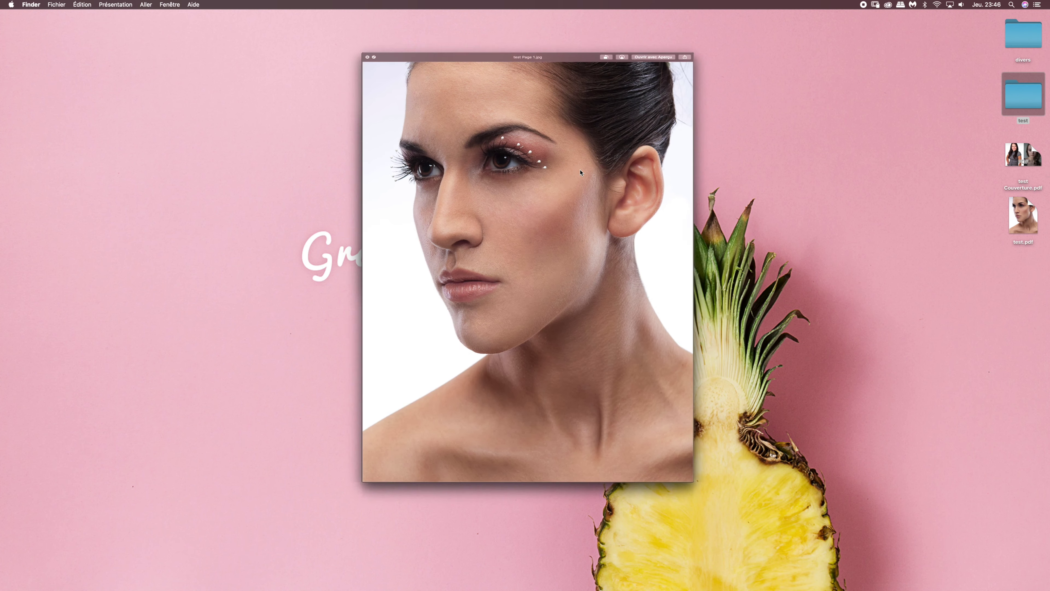
click(579, 165)
key(space)
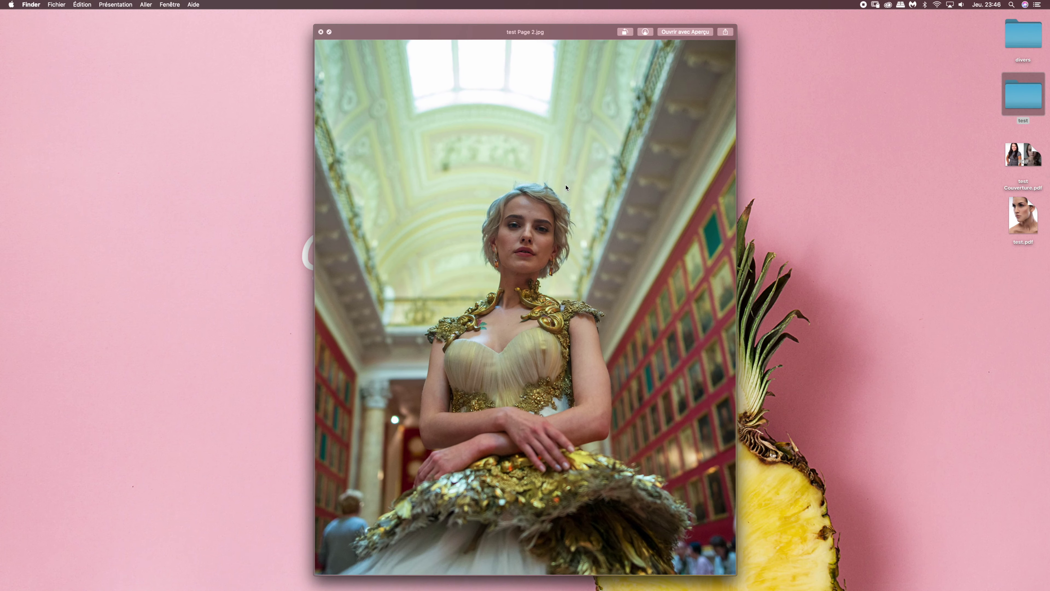
key(space)
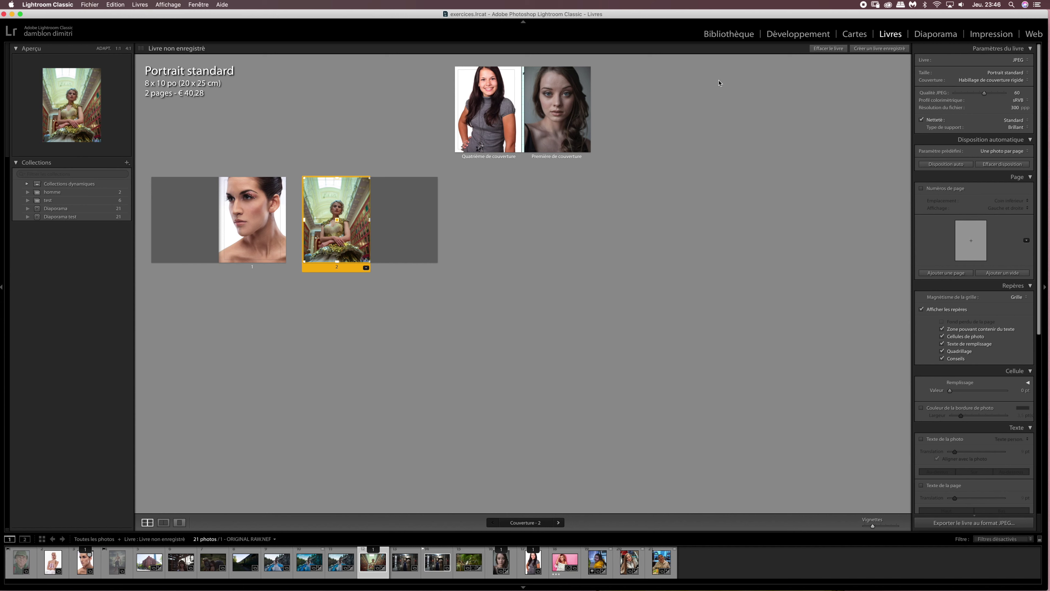
- Switch back to Lightroom Classic and save the book as Livre 01, including only the used photos
click(872, 50)
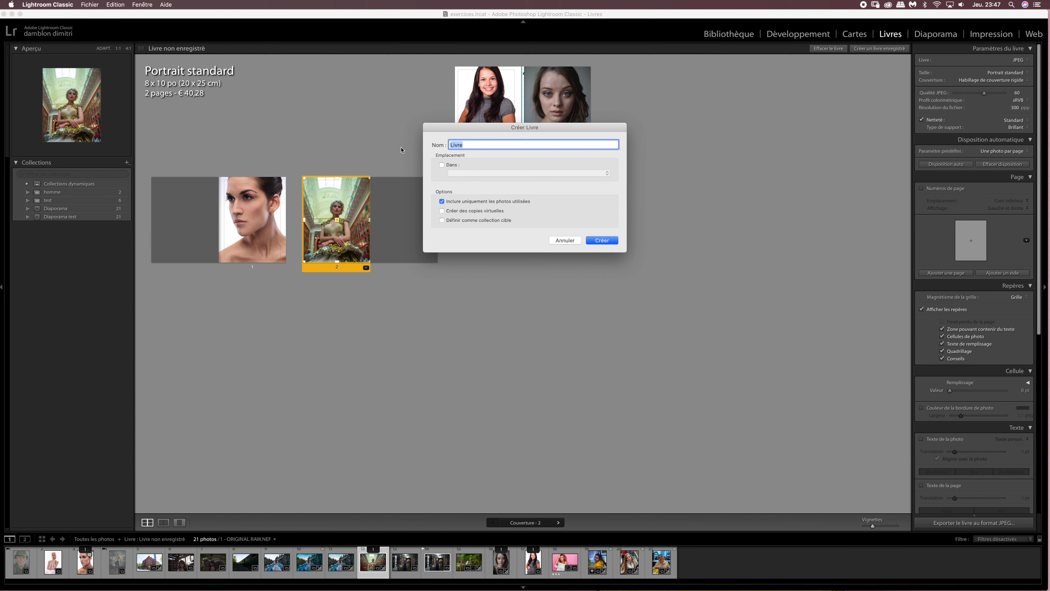
key(Right)
text(01)
click(603, 242)
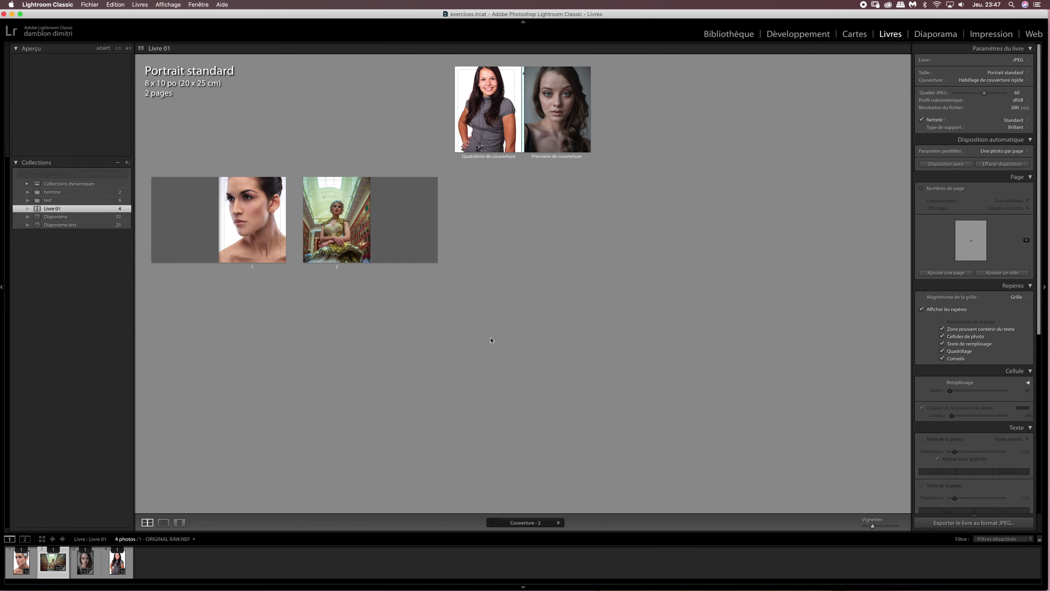